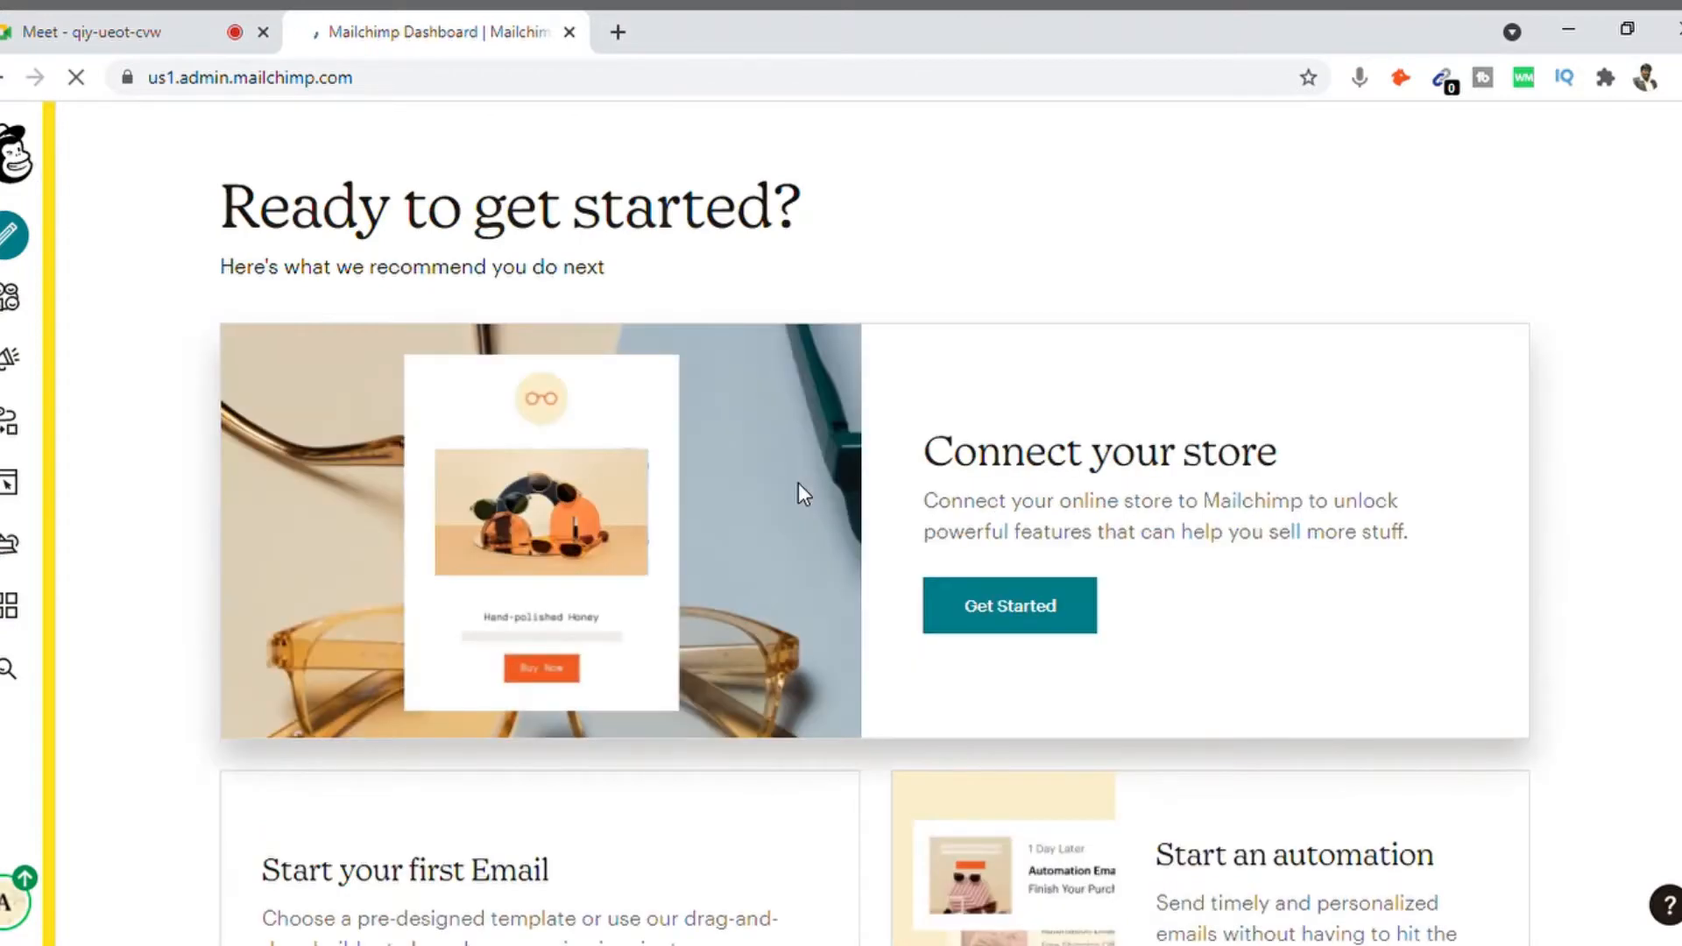
Step: Scroll through the Mailchimp dashboard and return to the home page
scroll(875, 525, "down", 2)
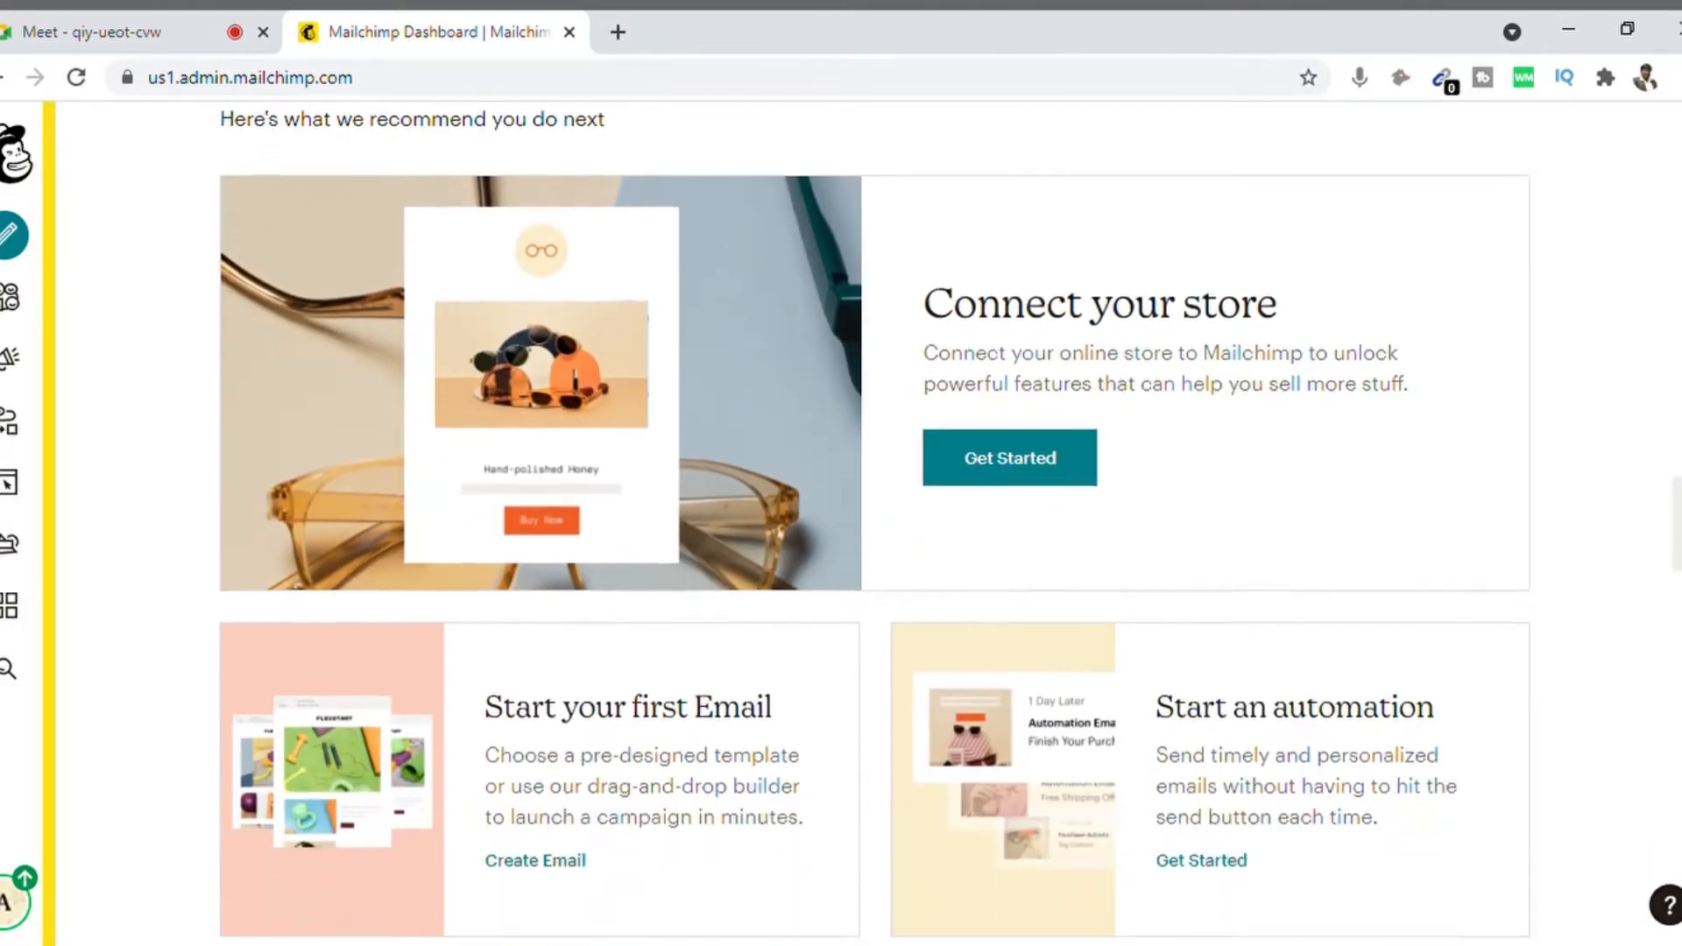
scroll(874, 526, "up", 2)
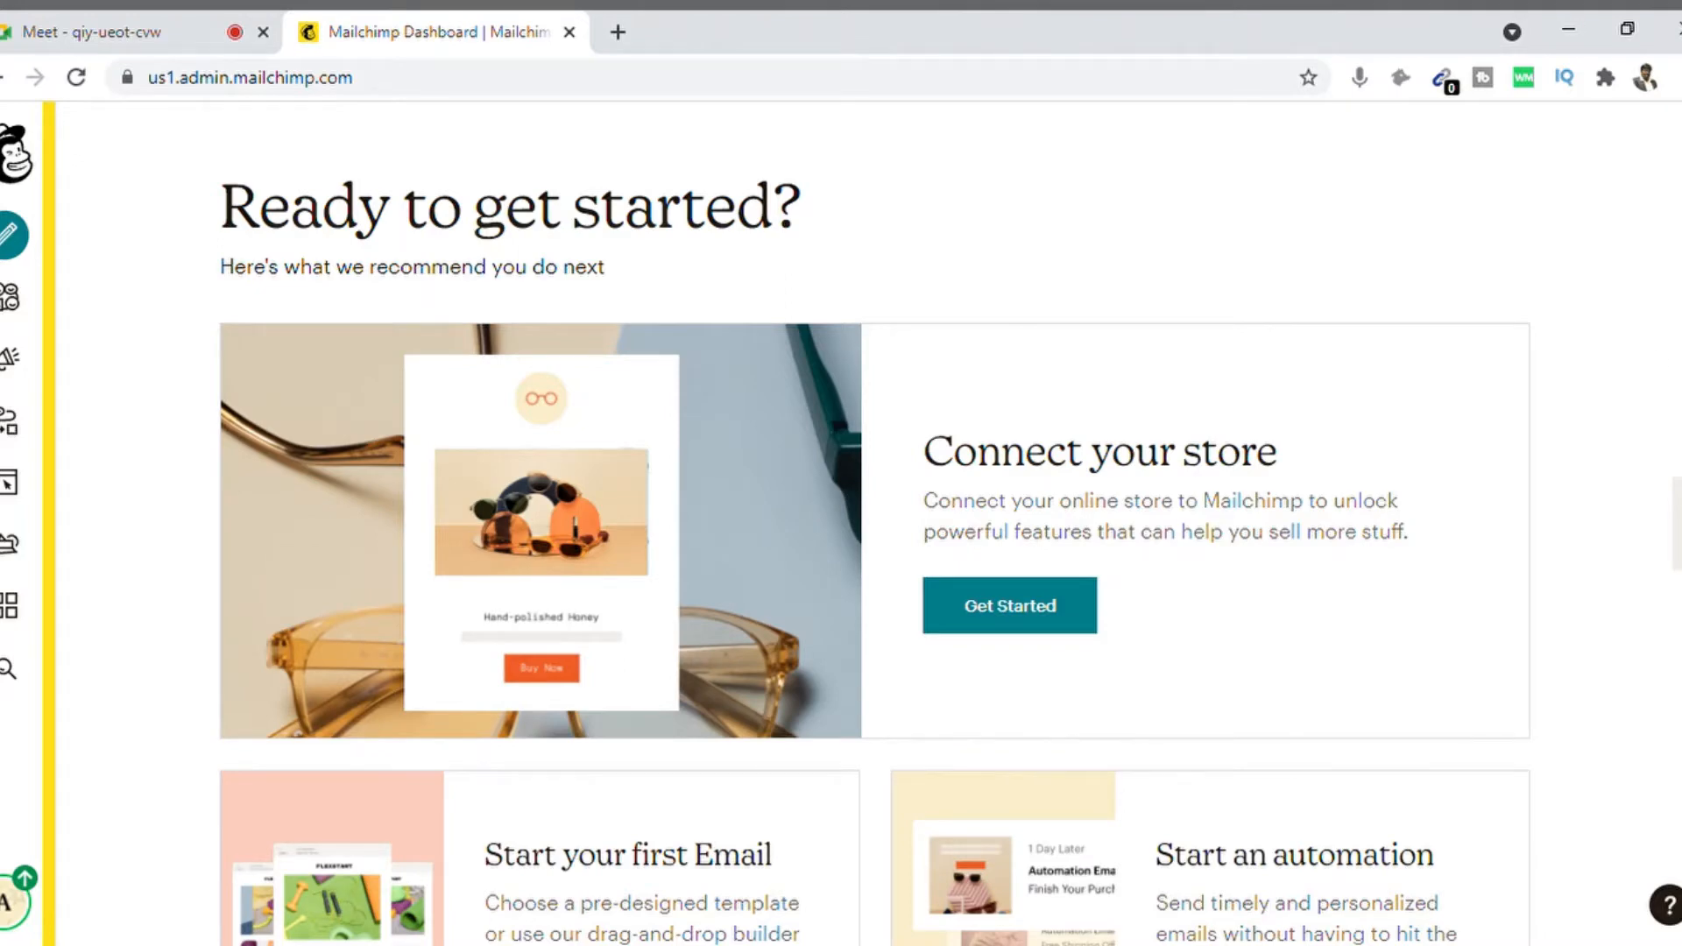
scroll(874, 525, "down", 5)
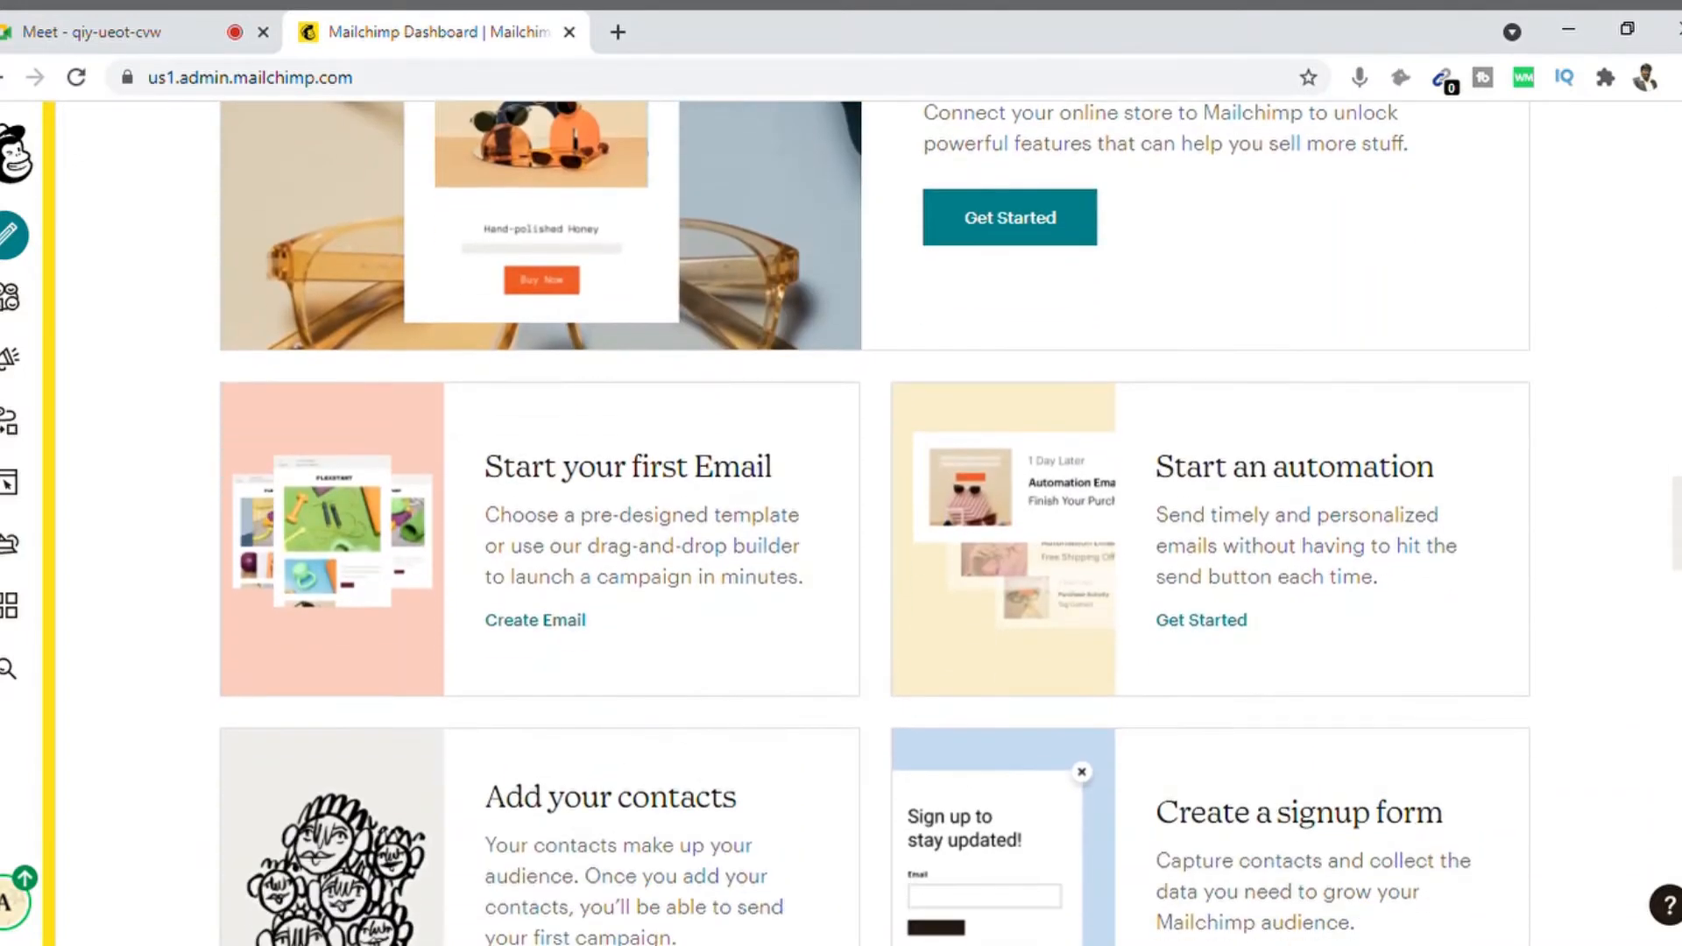
scroll(875, 526, "down", 4)
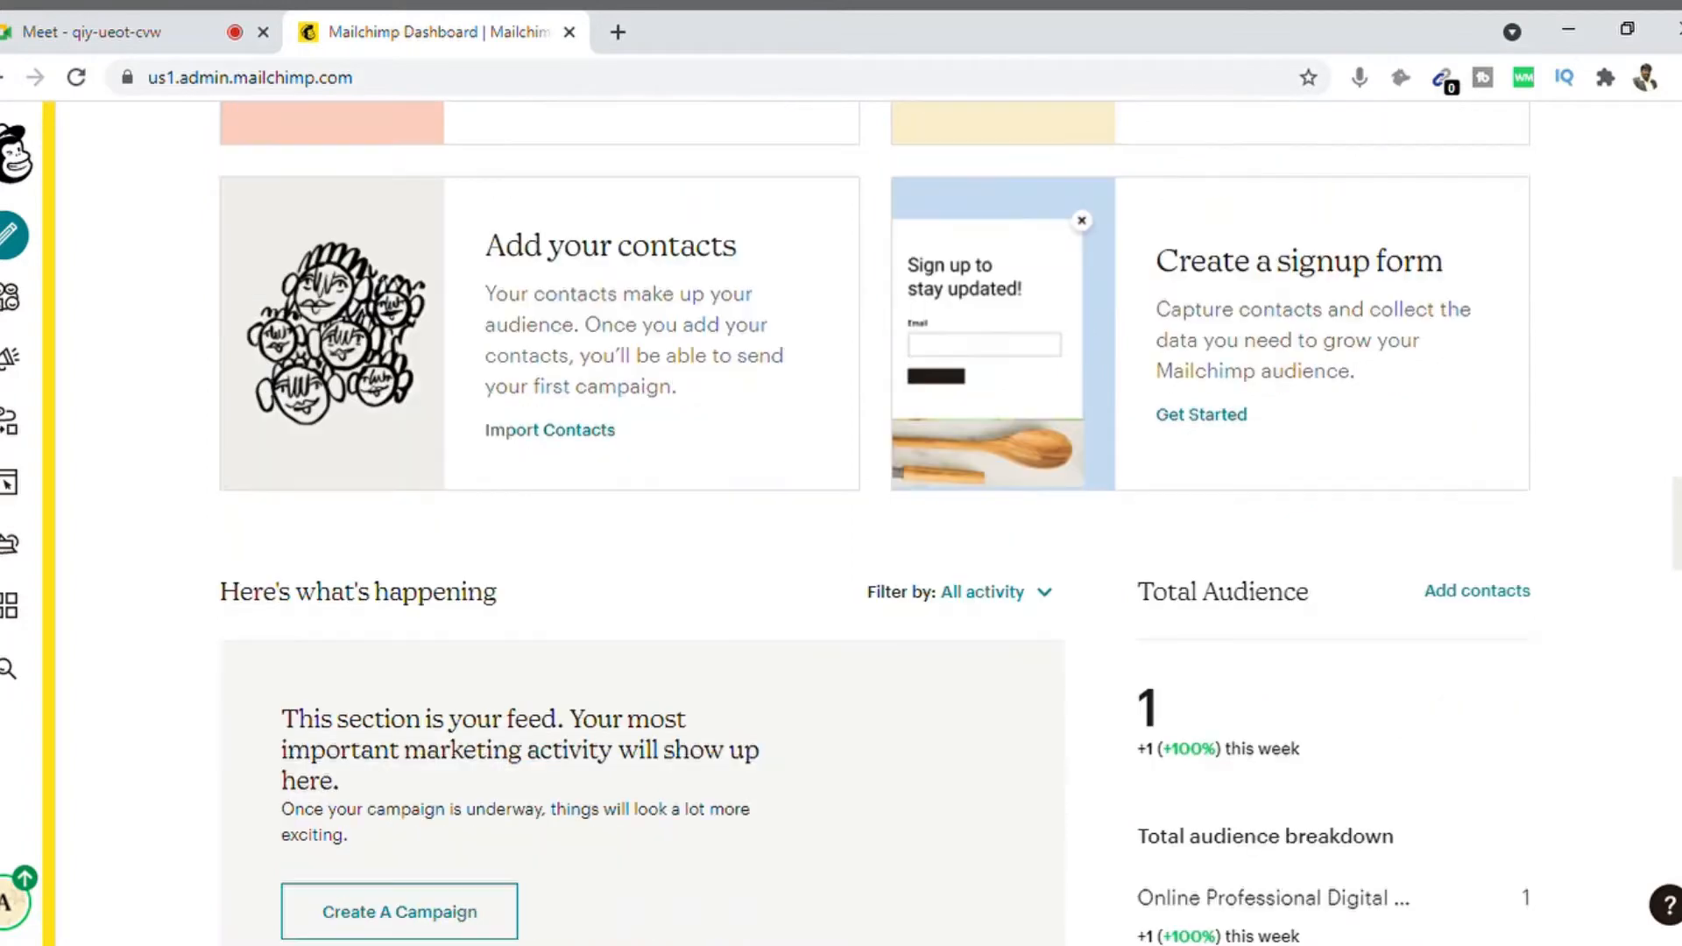
scroll(875, 526, "down", 4)
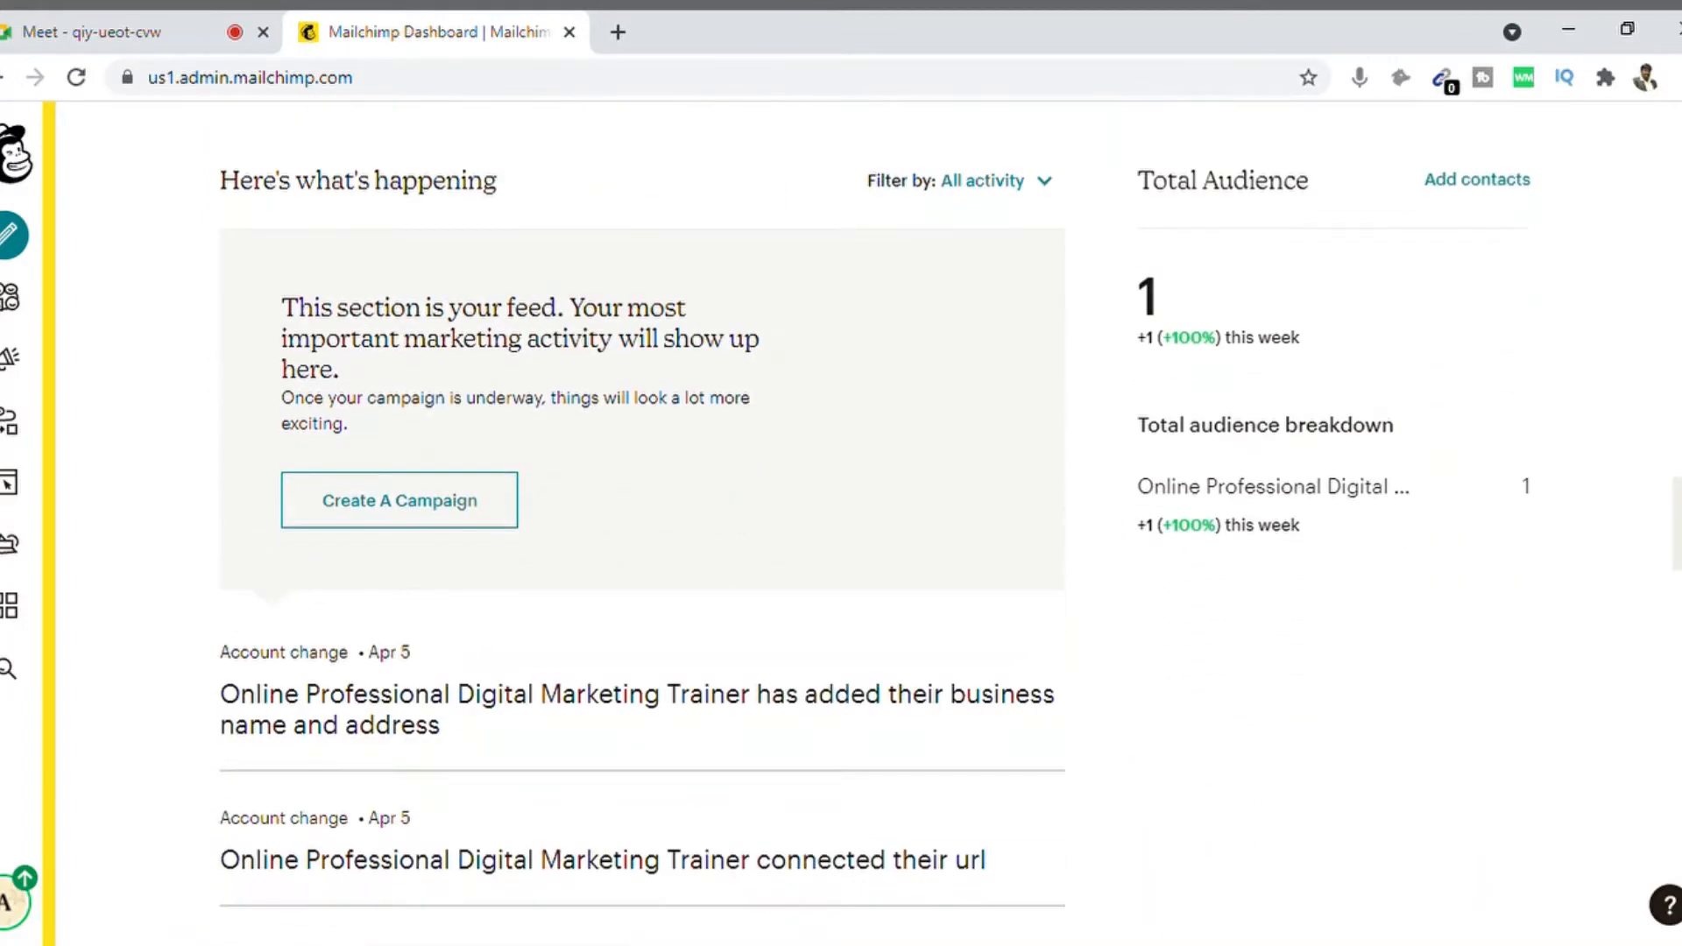
scroll(642, 526, "down", 2)
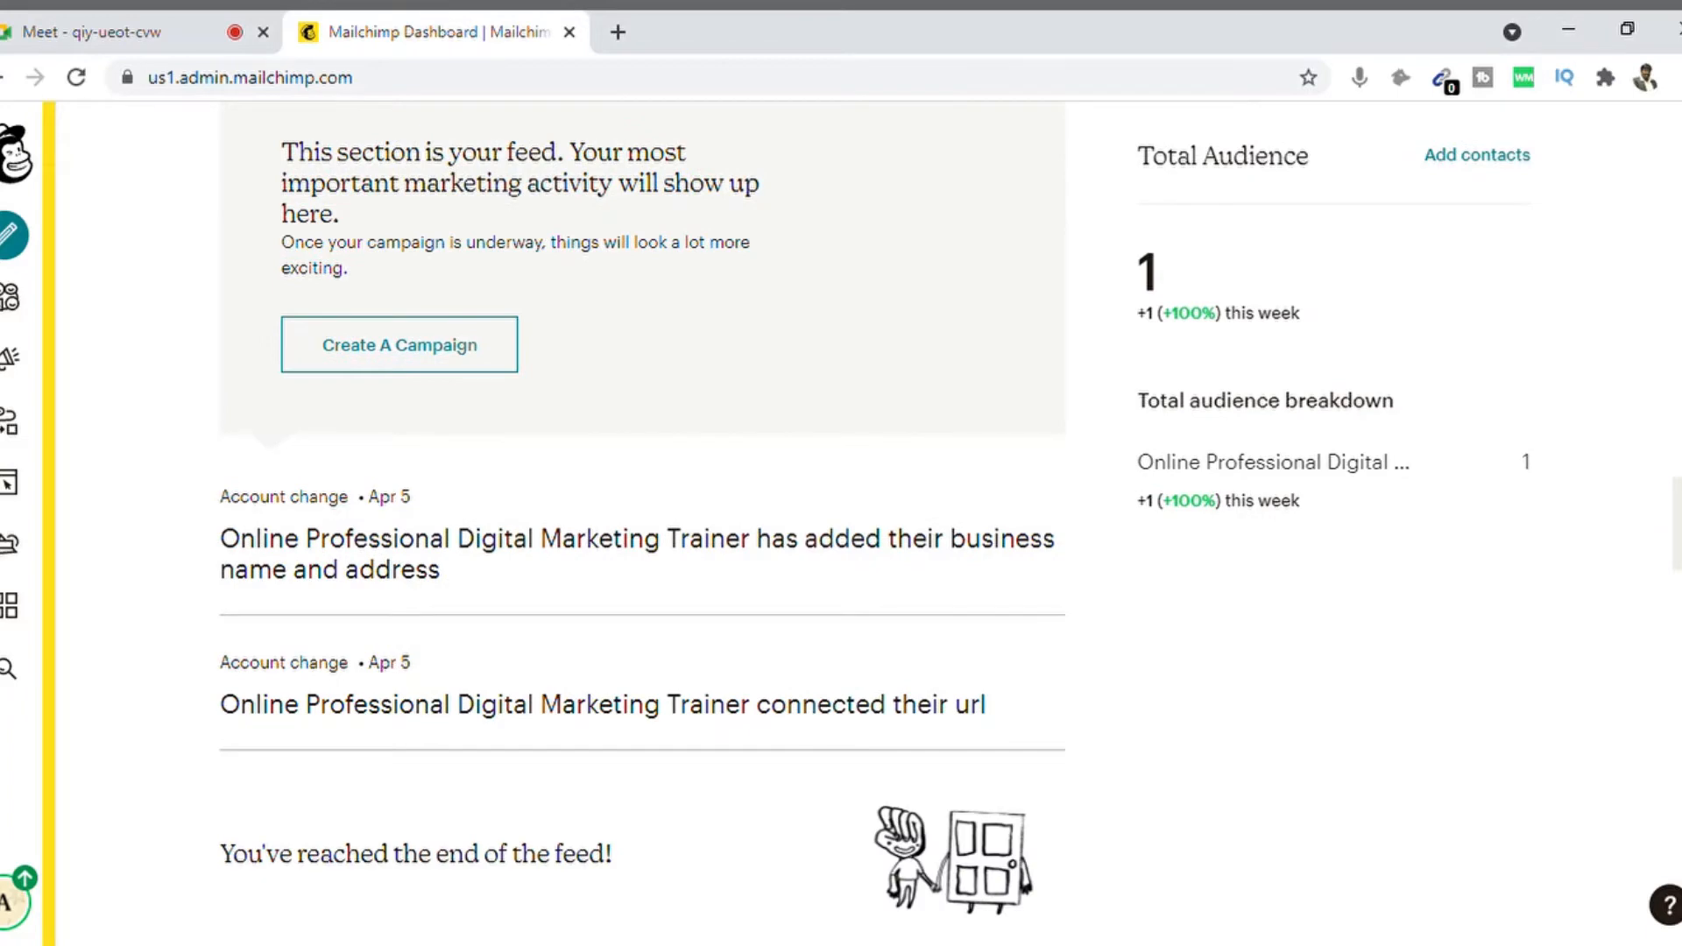
scroll(1312, 289, "up", 8)
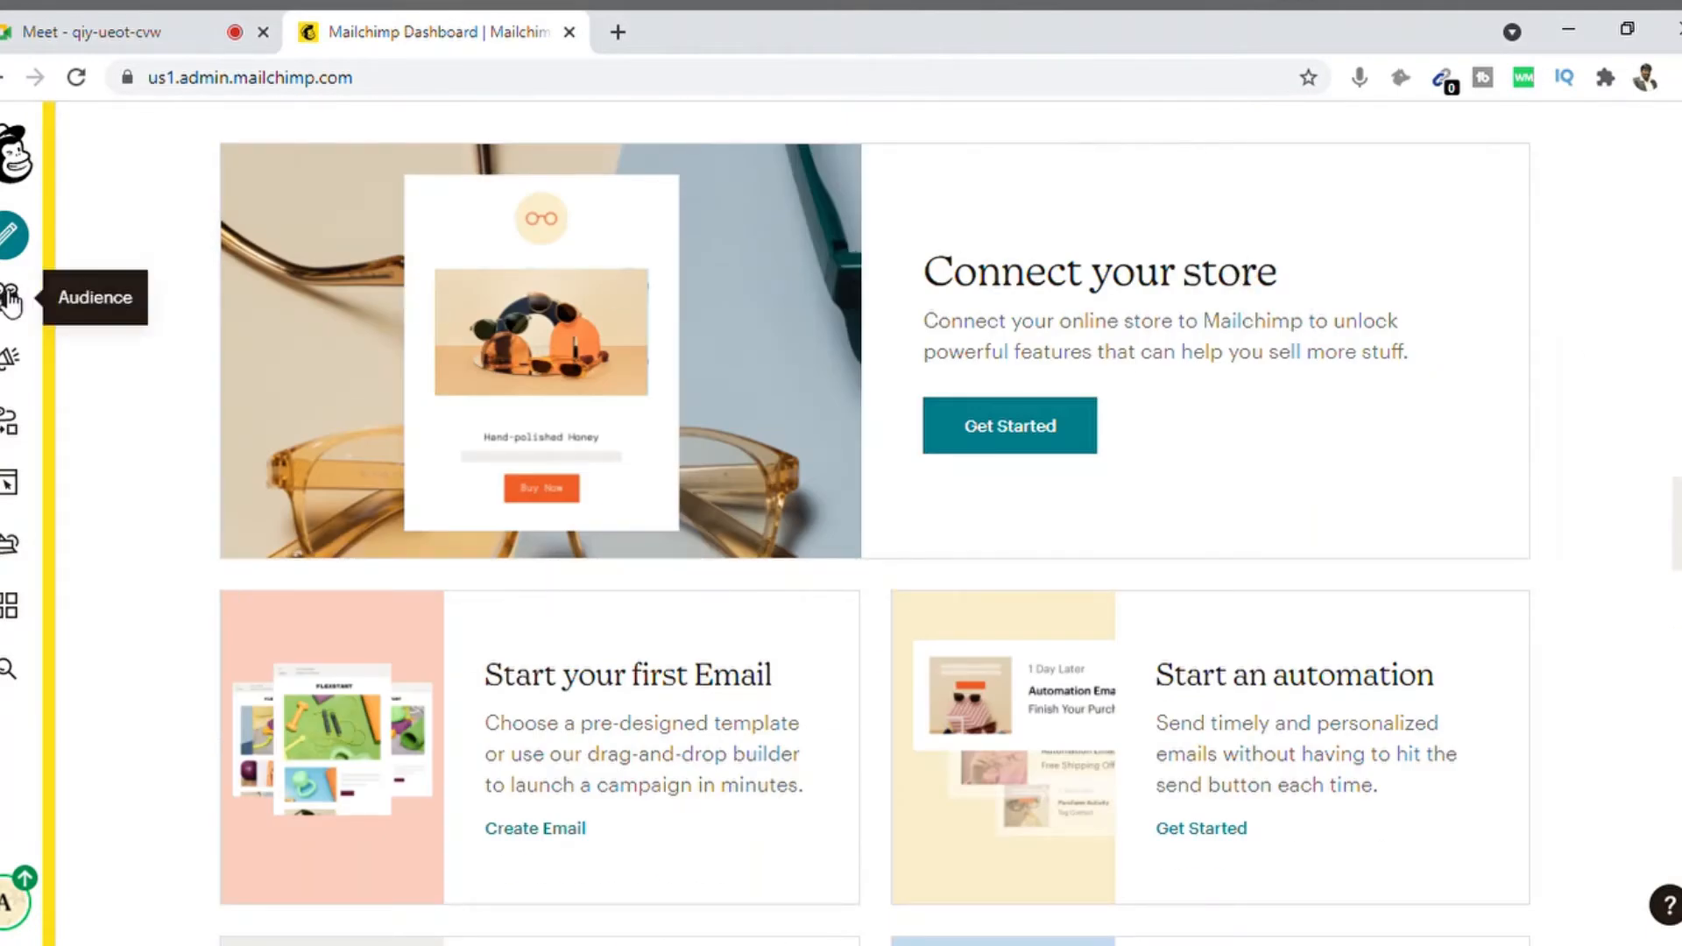
left_click(16, 158)
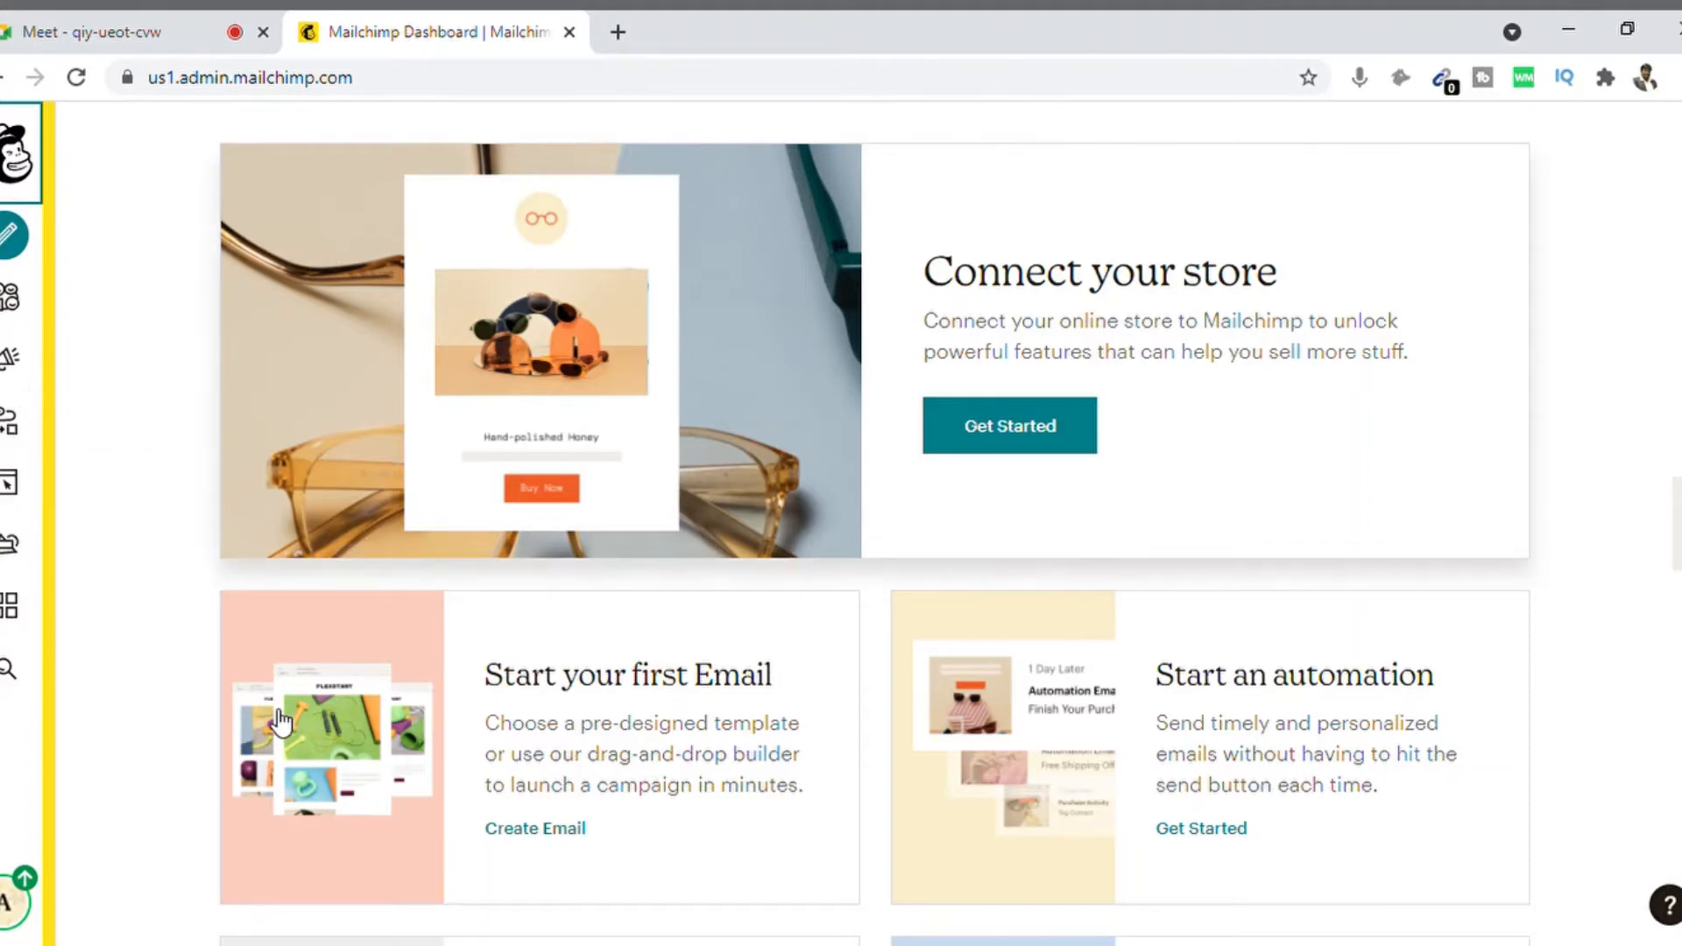
Step: Check the account menu, close it, and go back to the dashboard home
left_click(18, 905)
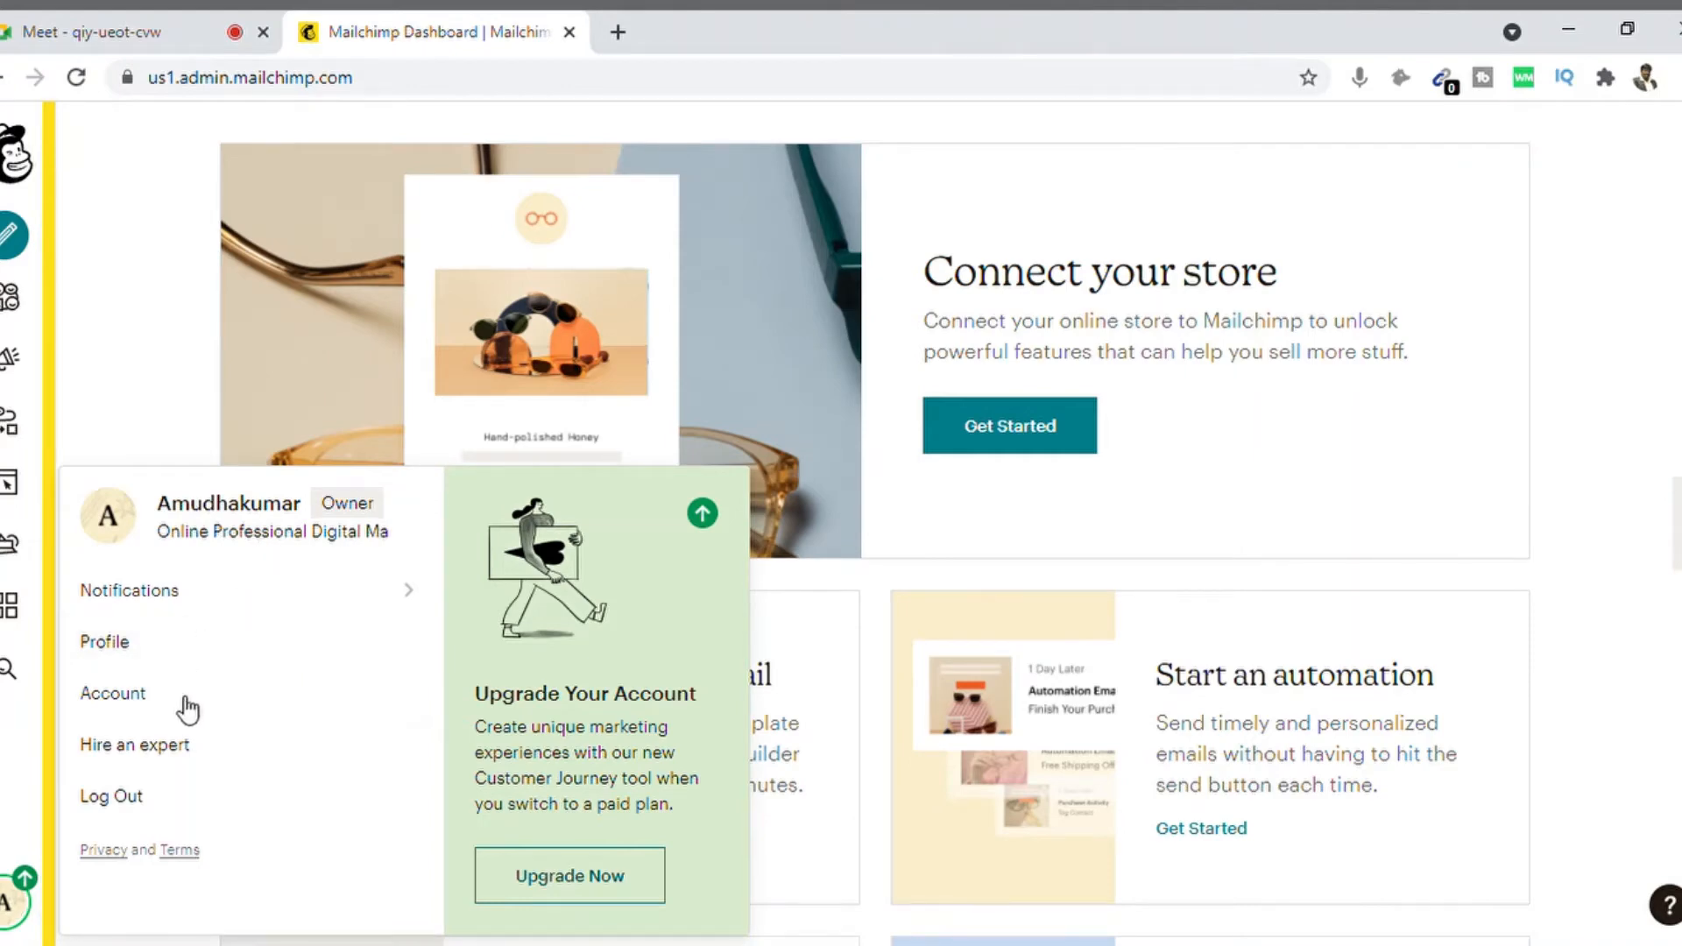
left_click(121, 346)
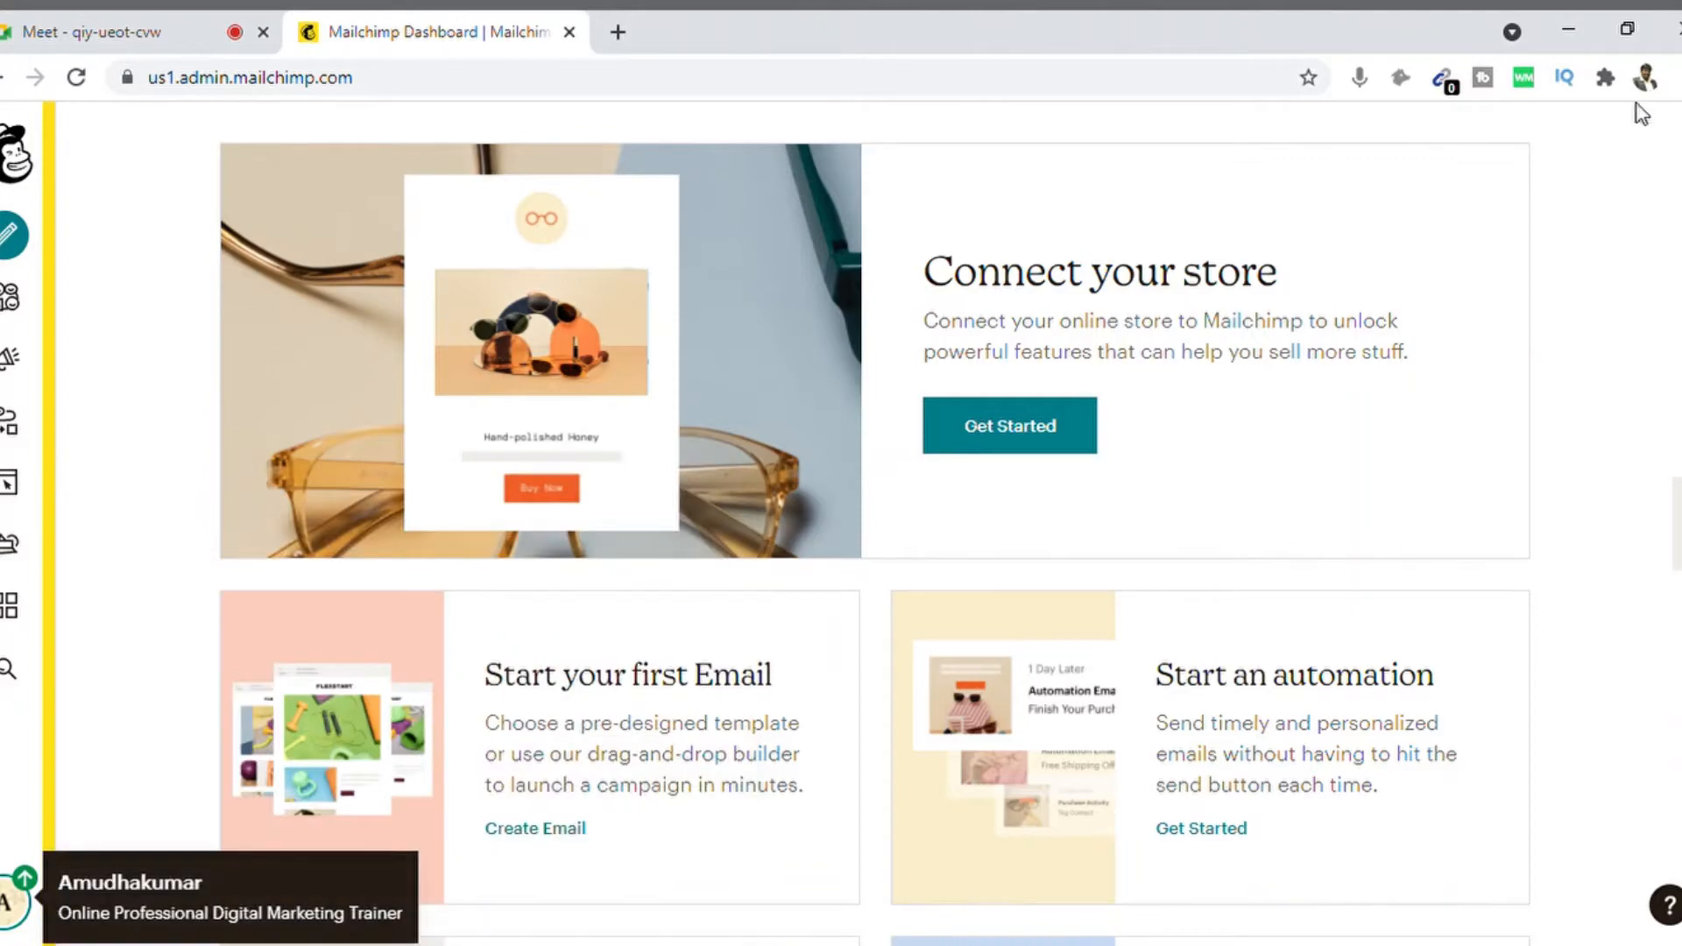
scroll(117, 338, "down", 5)
scroll(645, 525, "down", 6)
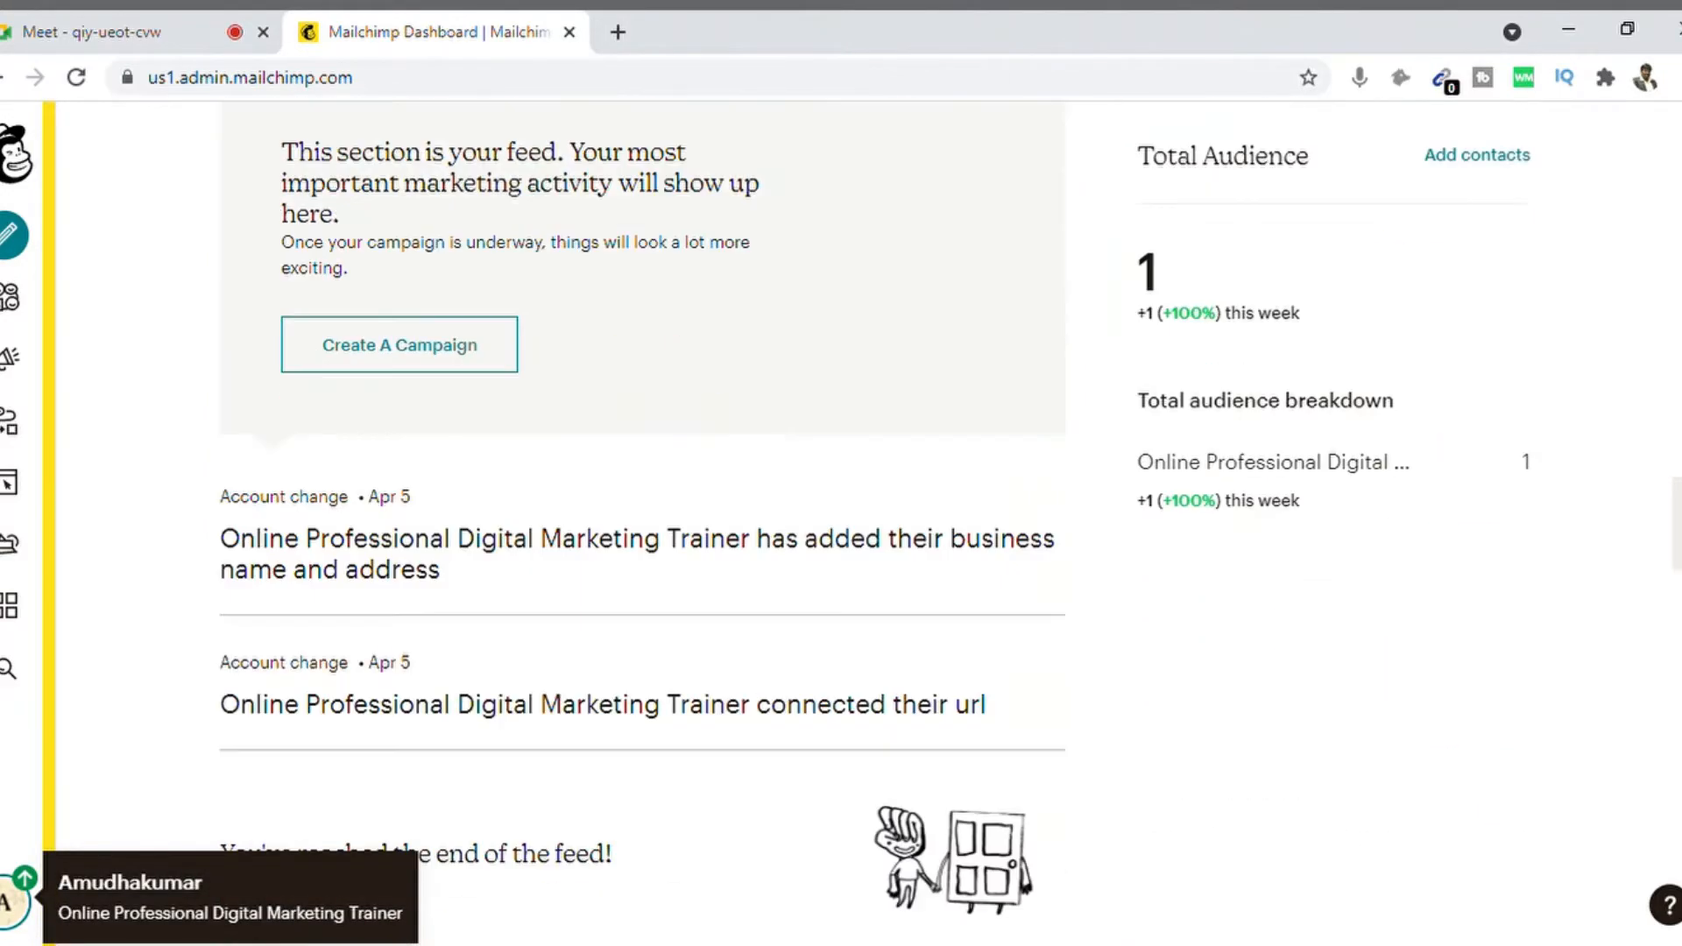
left_click_drag(1681, 701, 1681, 96)
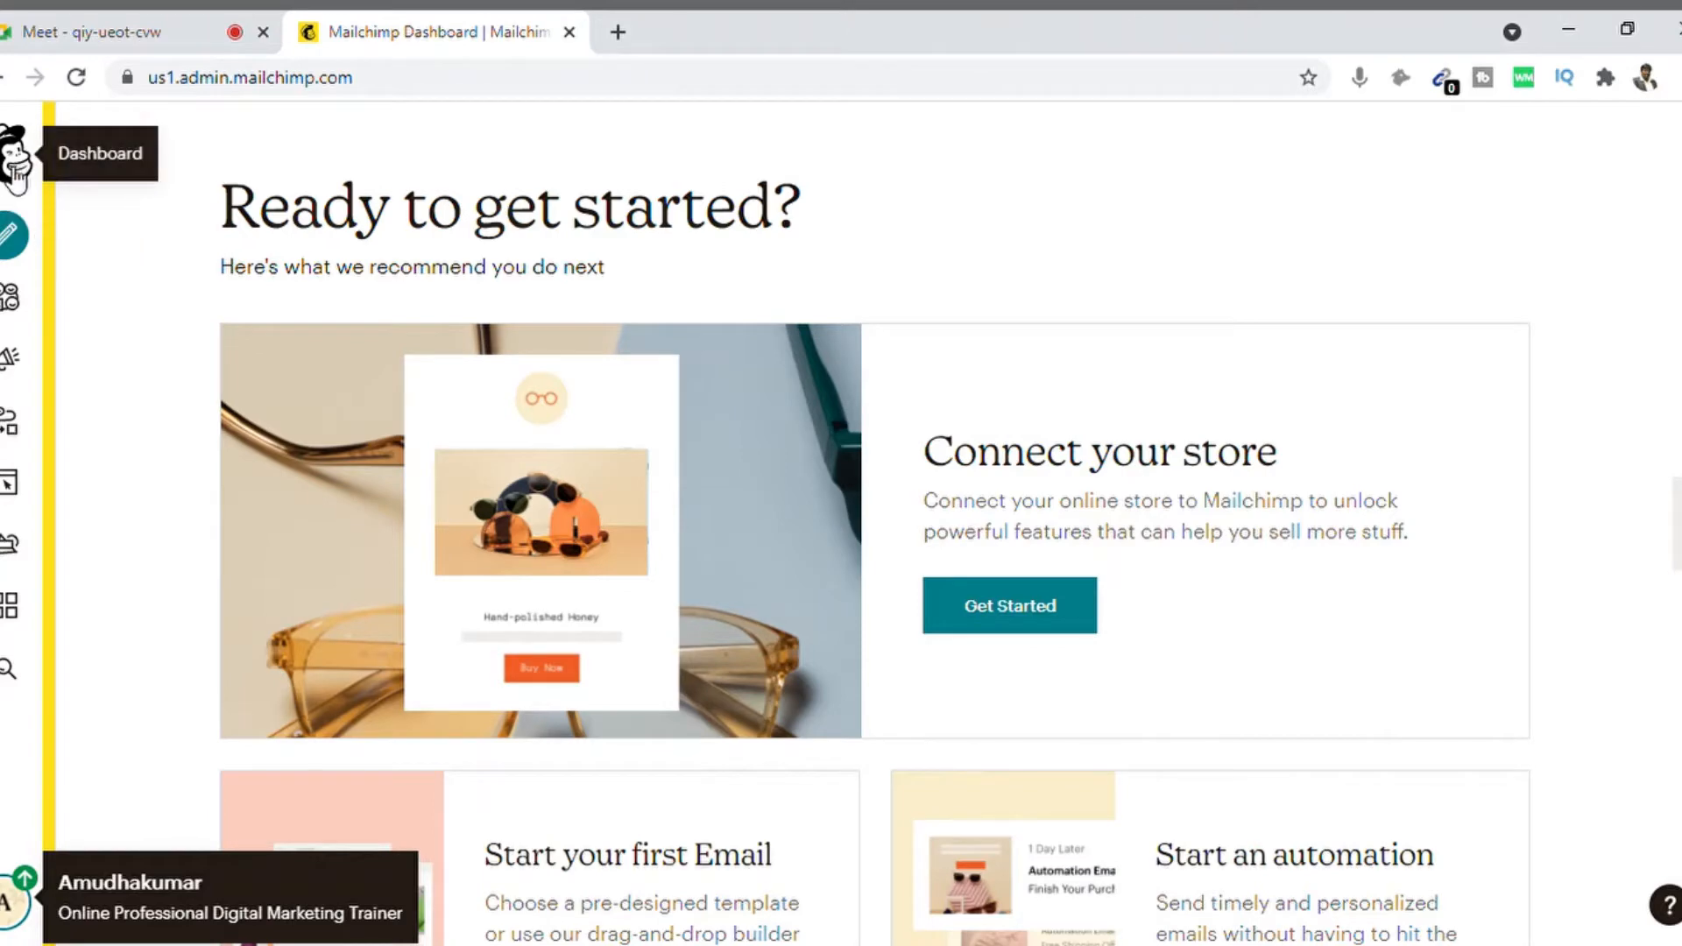
left_click(16, 175)
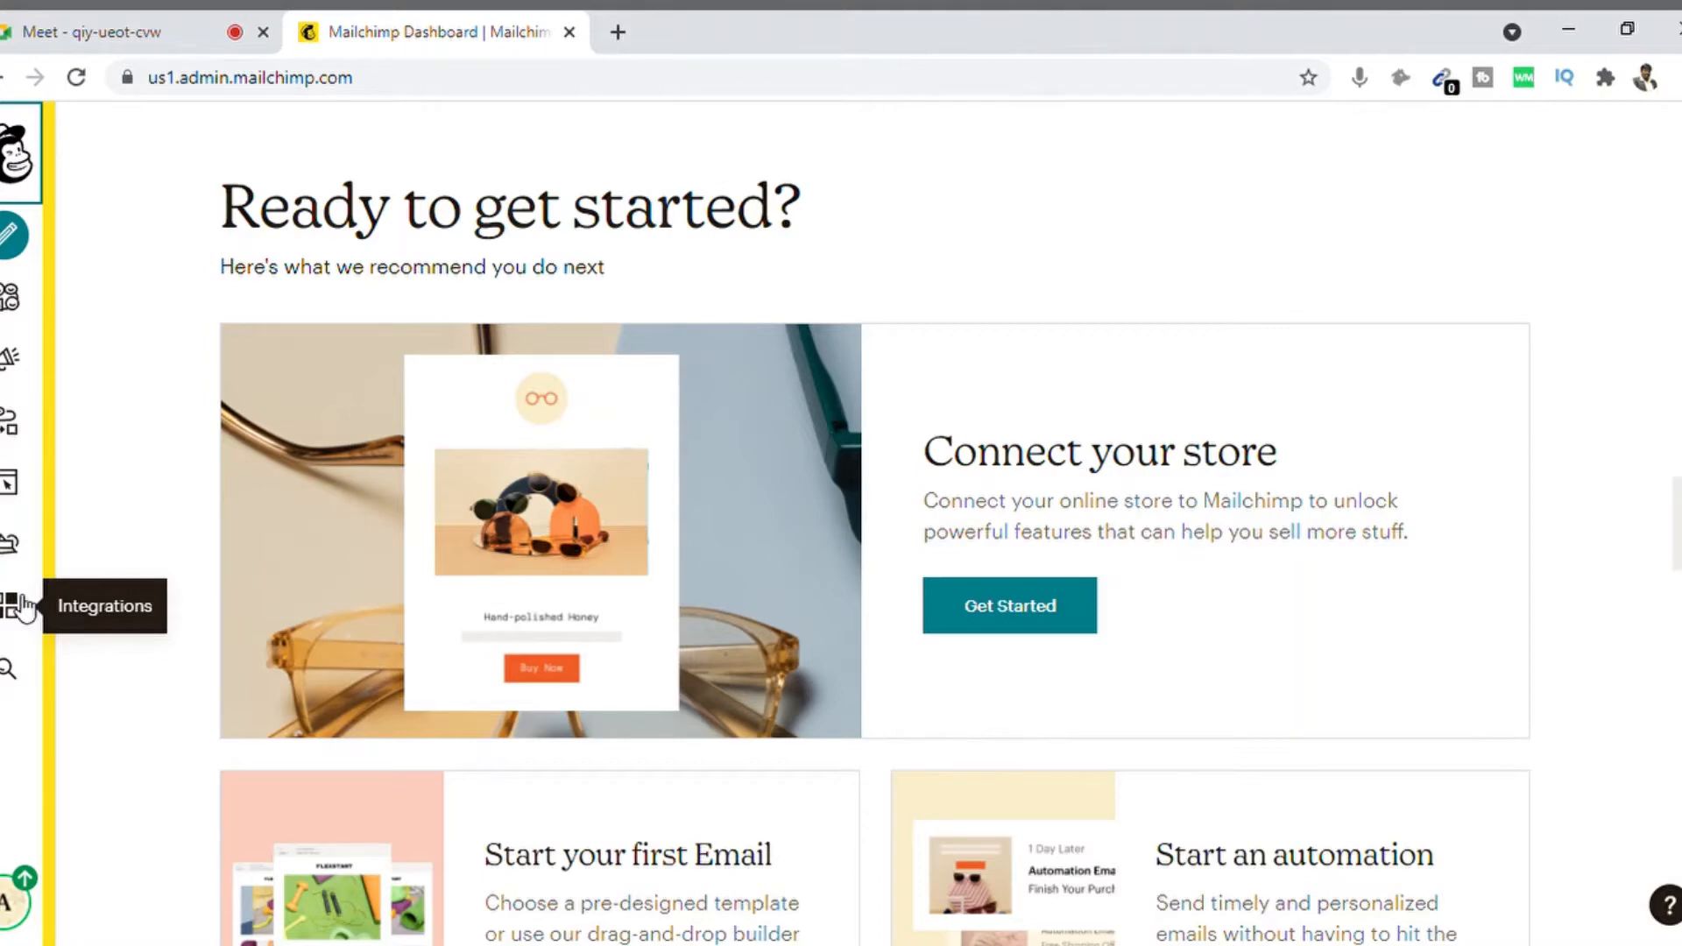
Step: Start a new campaign and explore the campaign type chooser
left_click(12, 247)
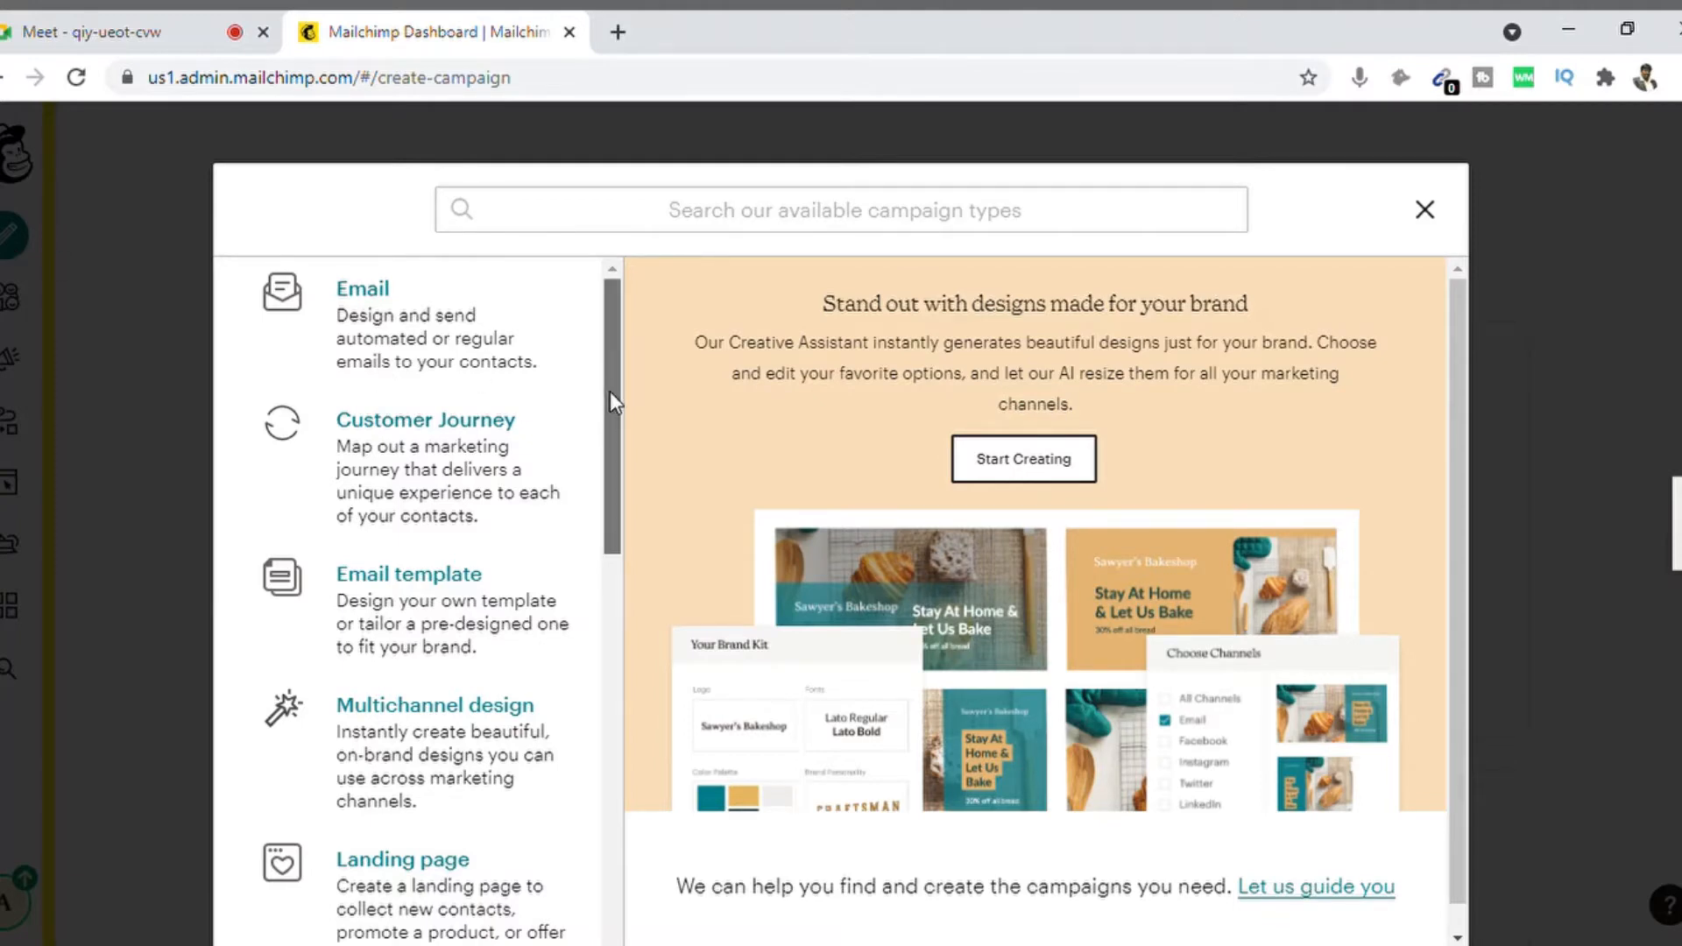
left_click_drag(610, 391, 611, 418)
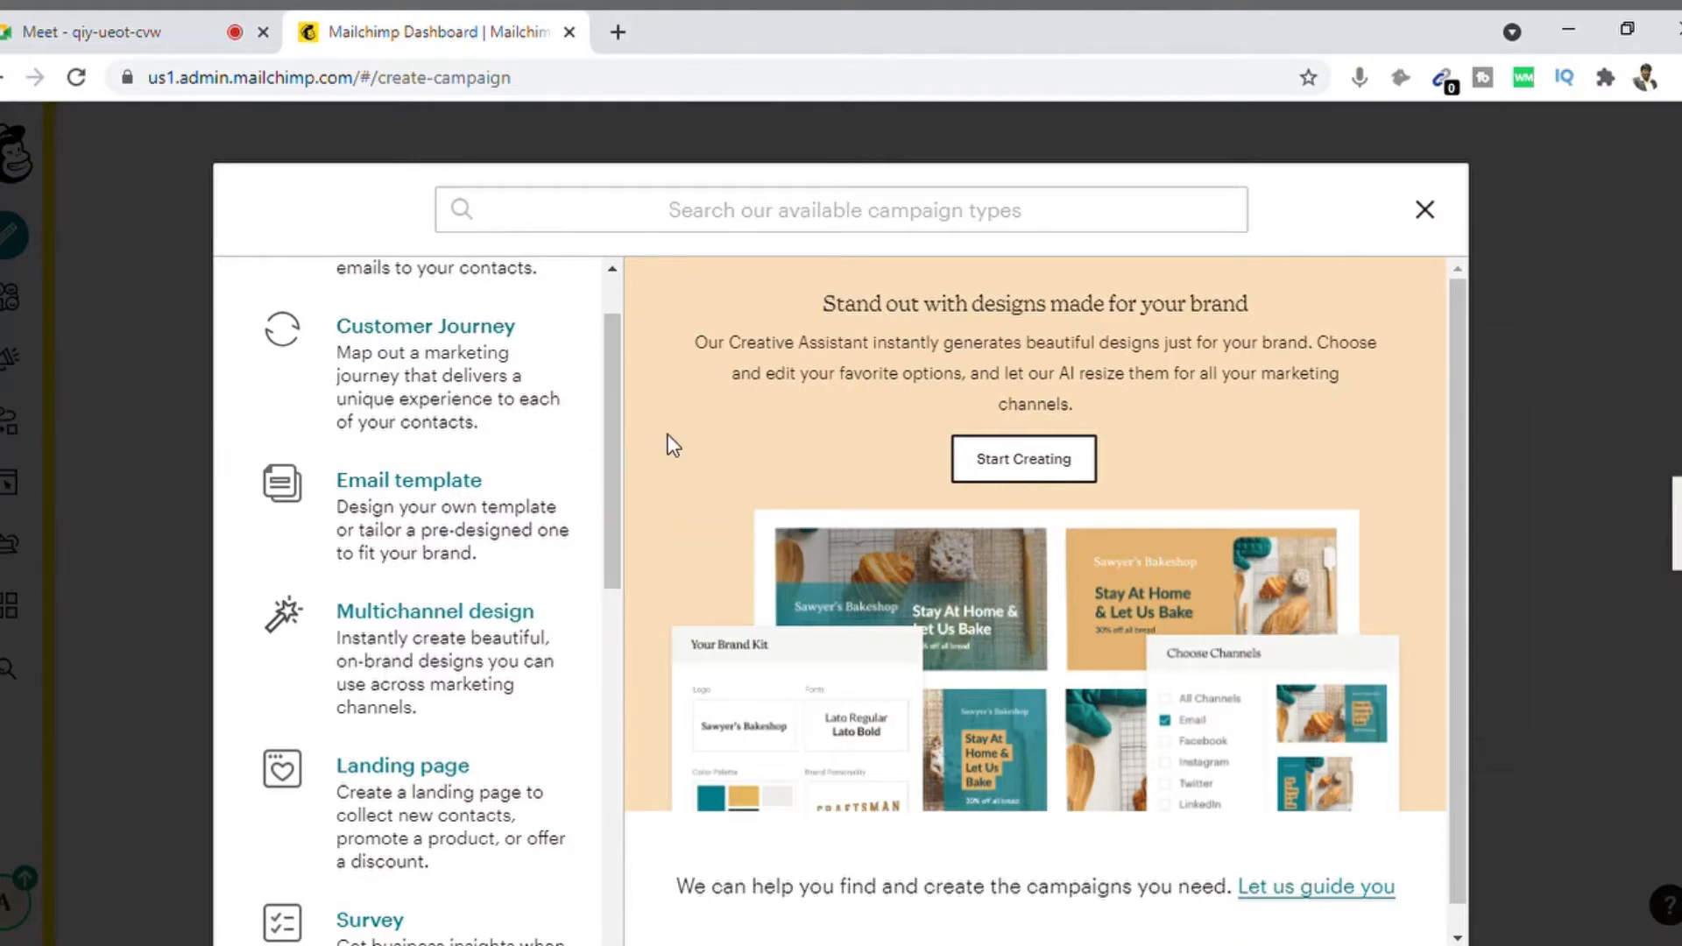
left_click_drag(621, 405, 621, 446)
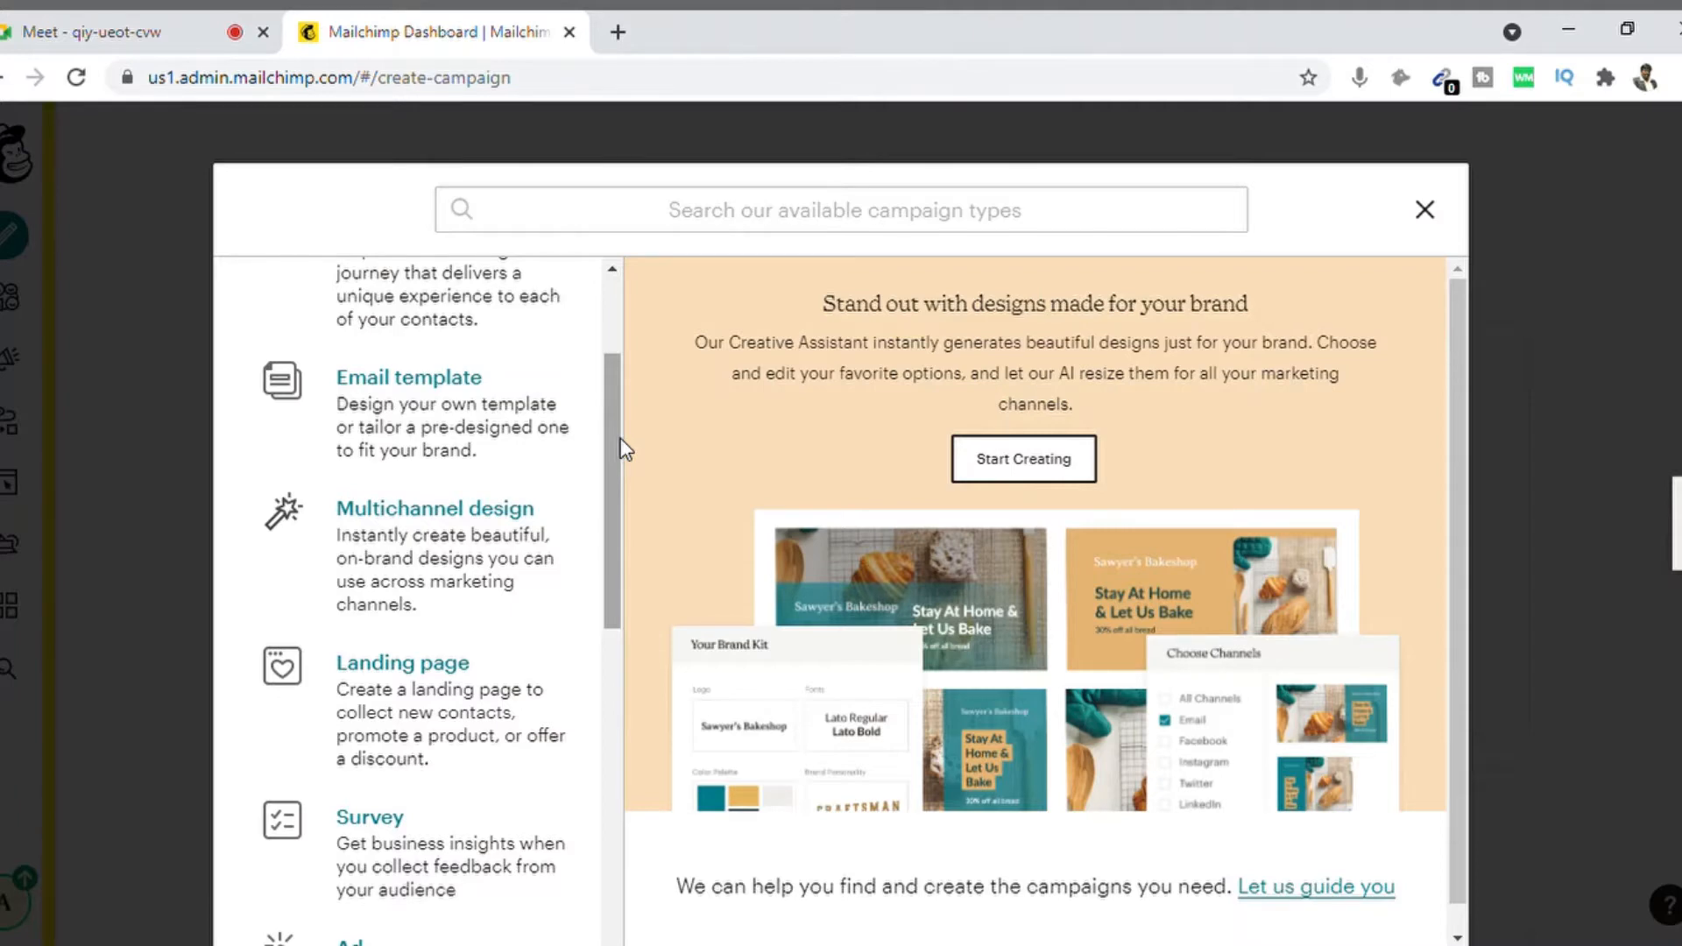
left_click_drag(620, 438, 616, 584)
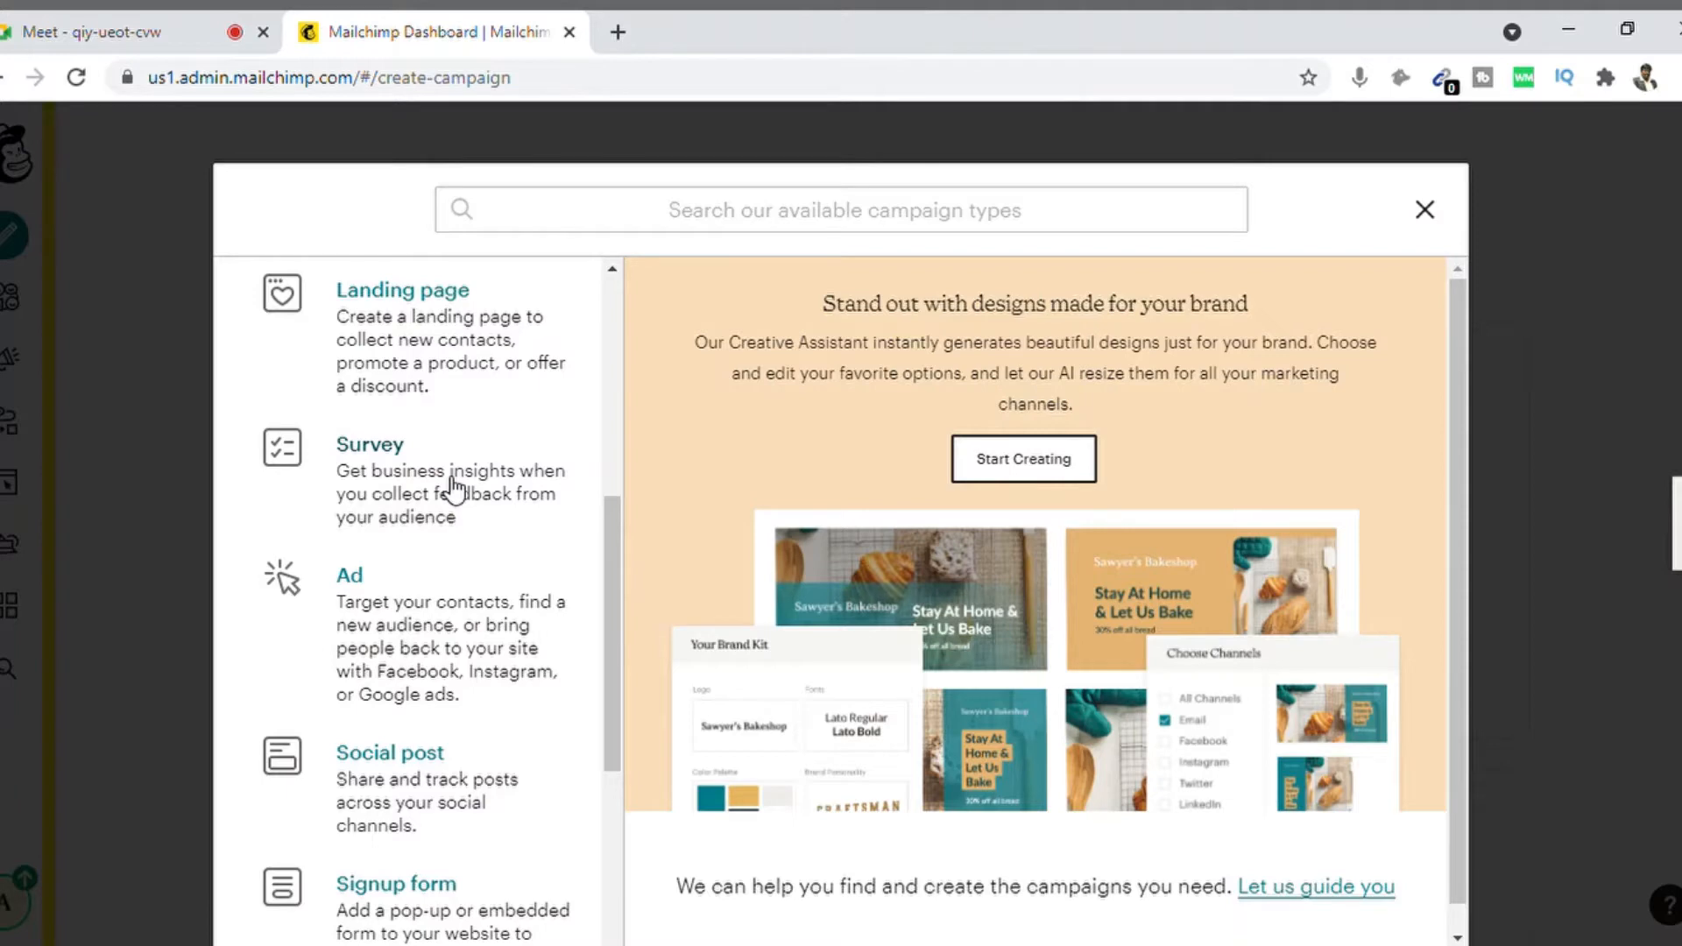
left_click_drag(615, 575, 675, 340)
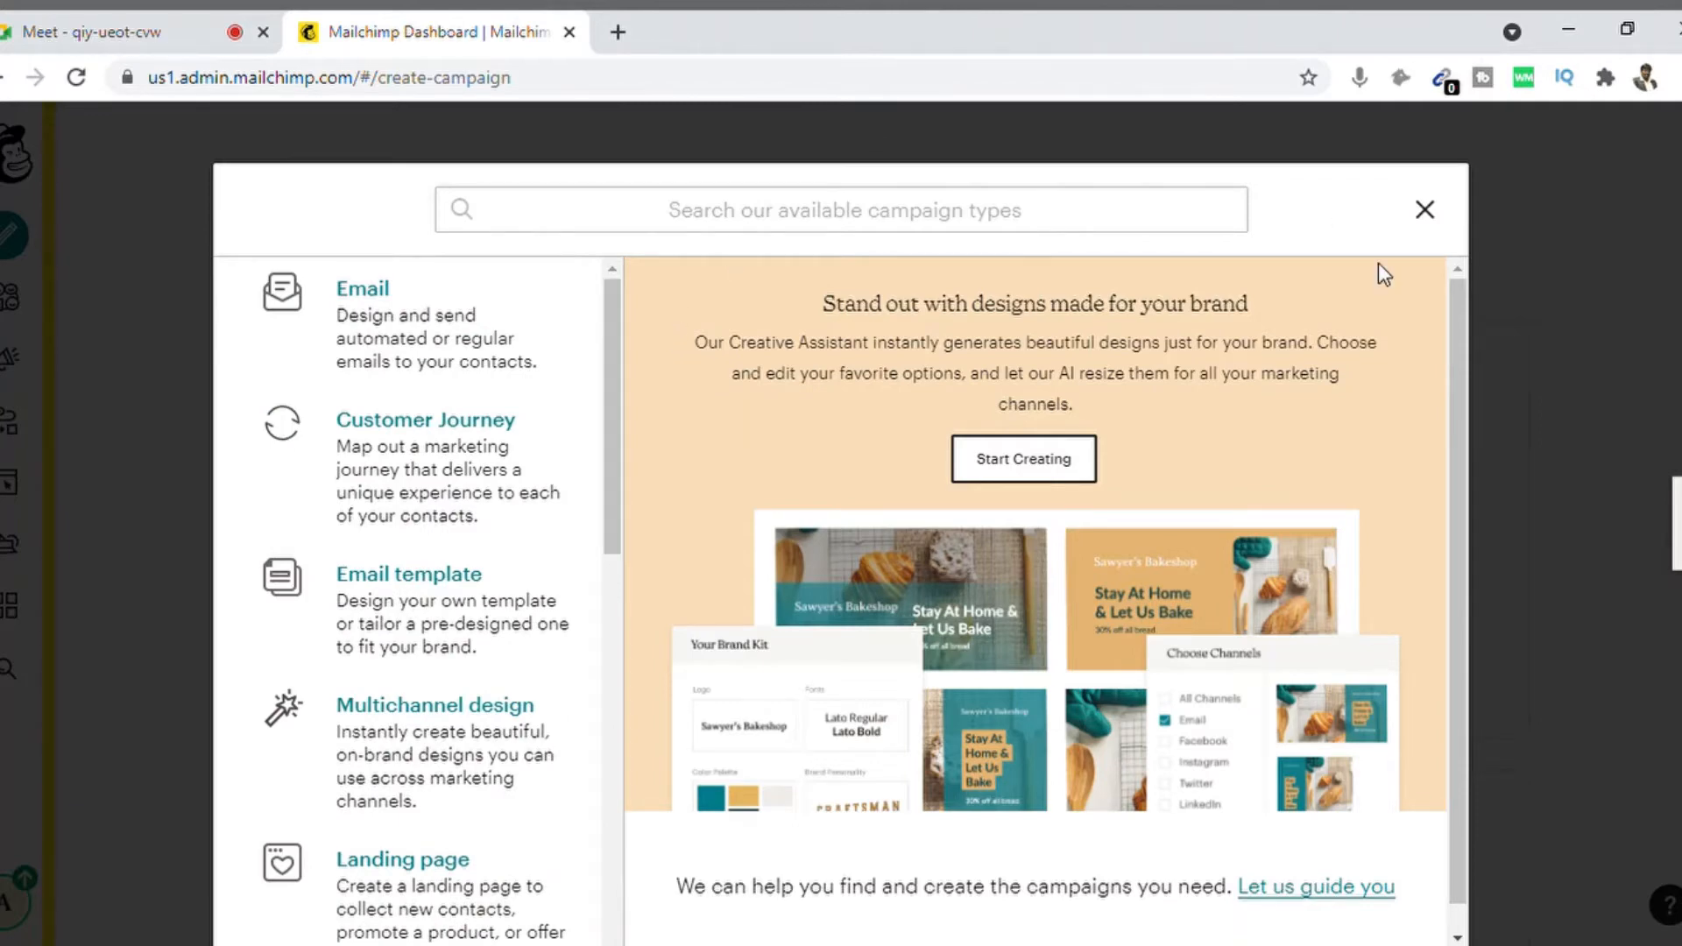
Step: Close the campaign chooser and view the Online Professional Digital Marketing Trainer audience's contacts
left_click(1429, 212)
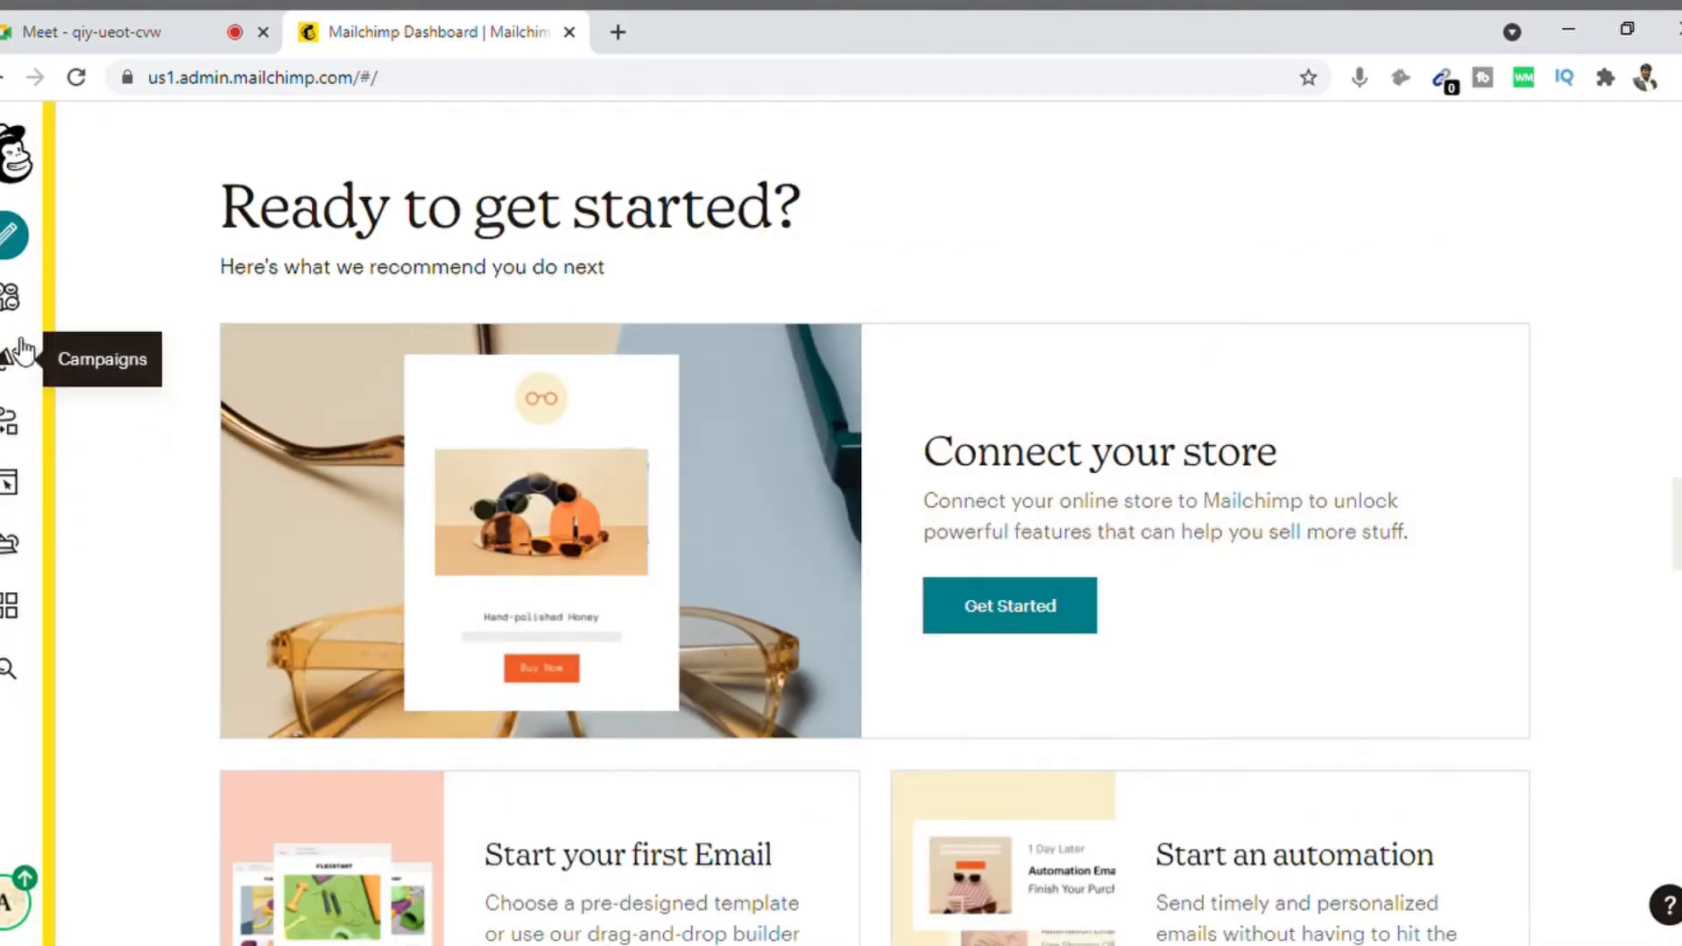
left_click(12, 301)
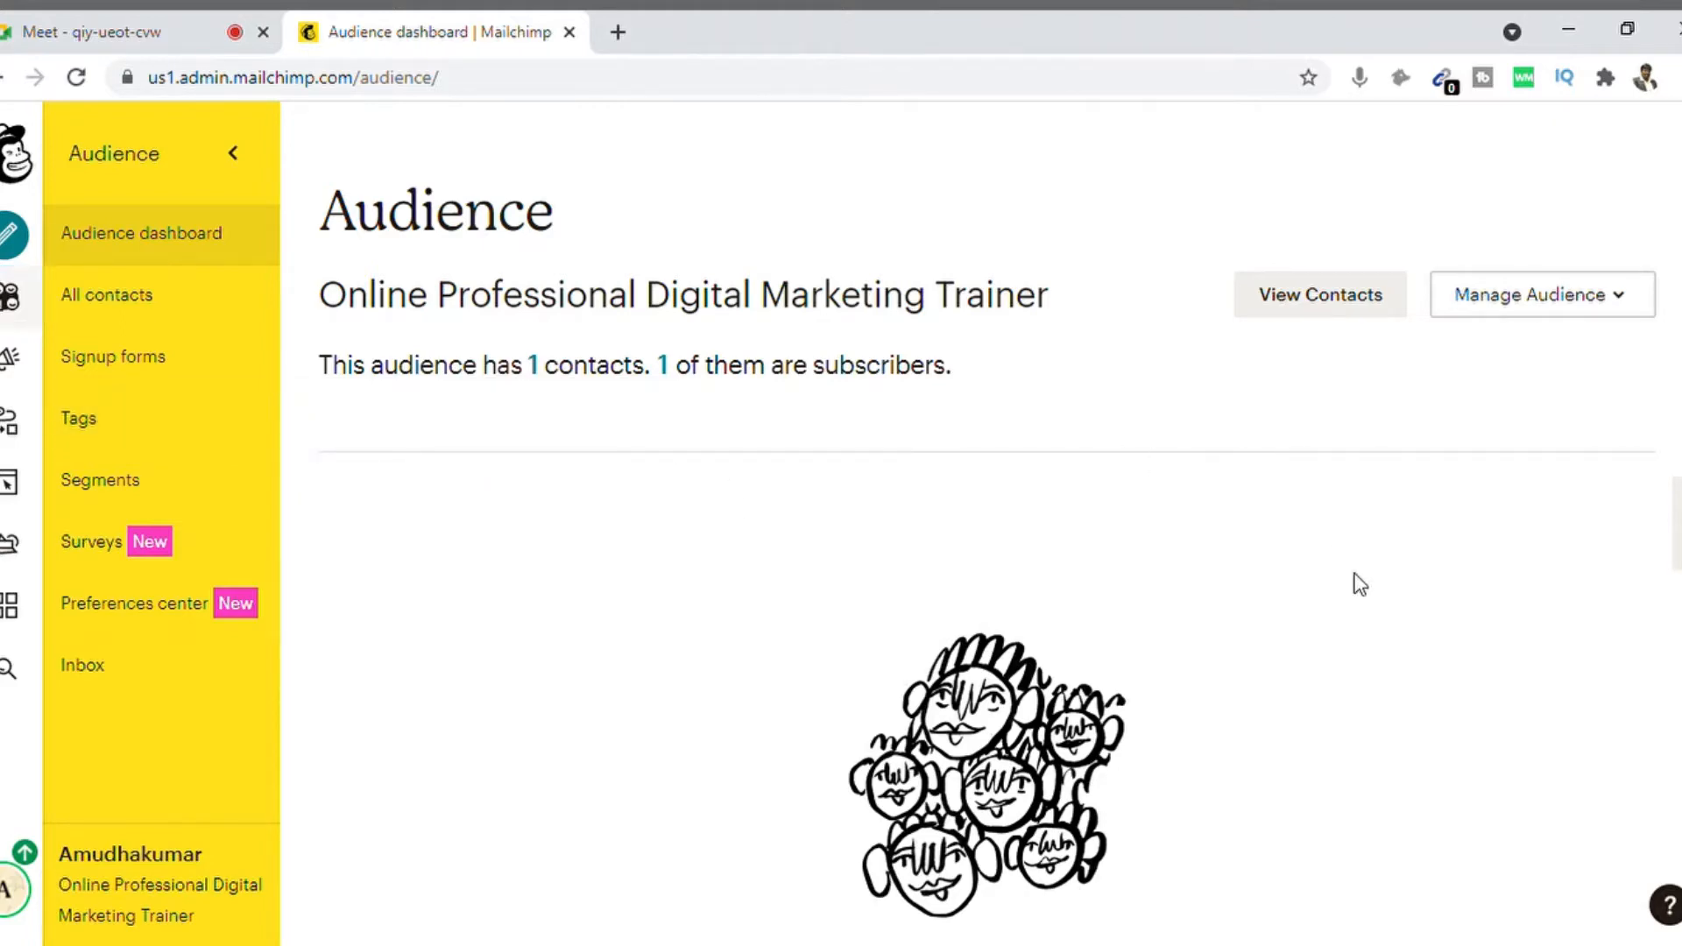
left_click(1323, 298)
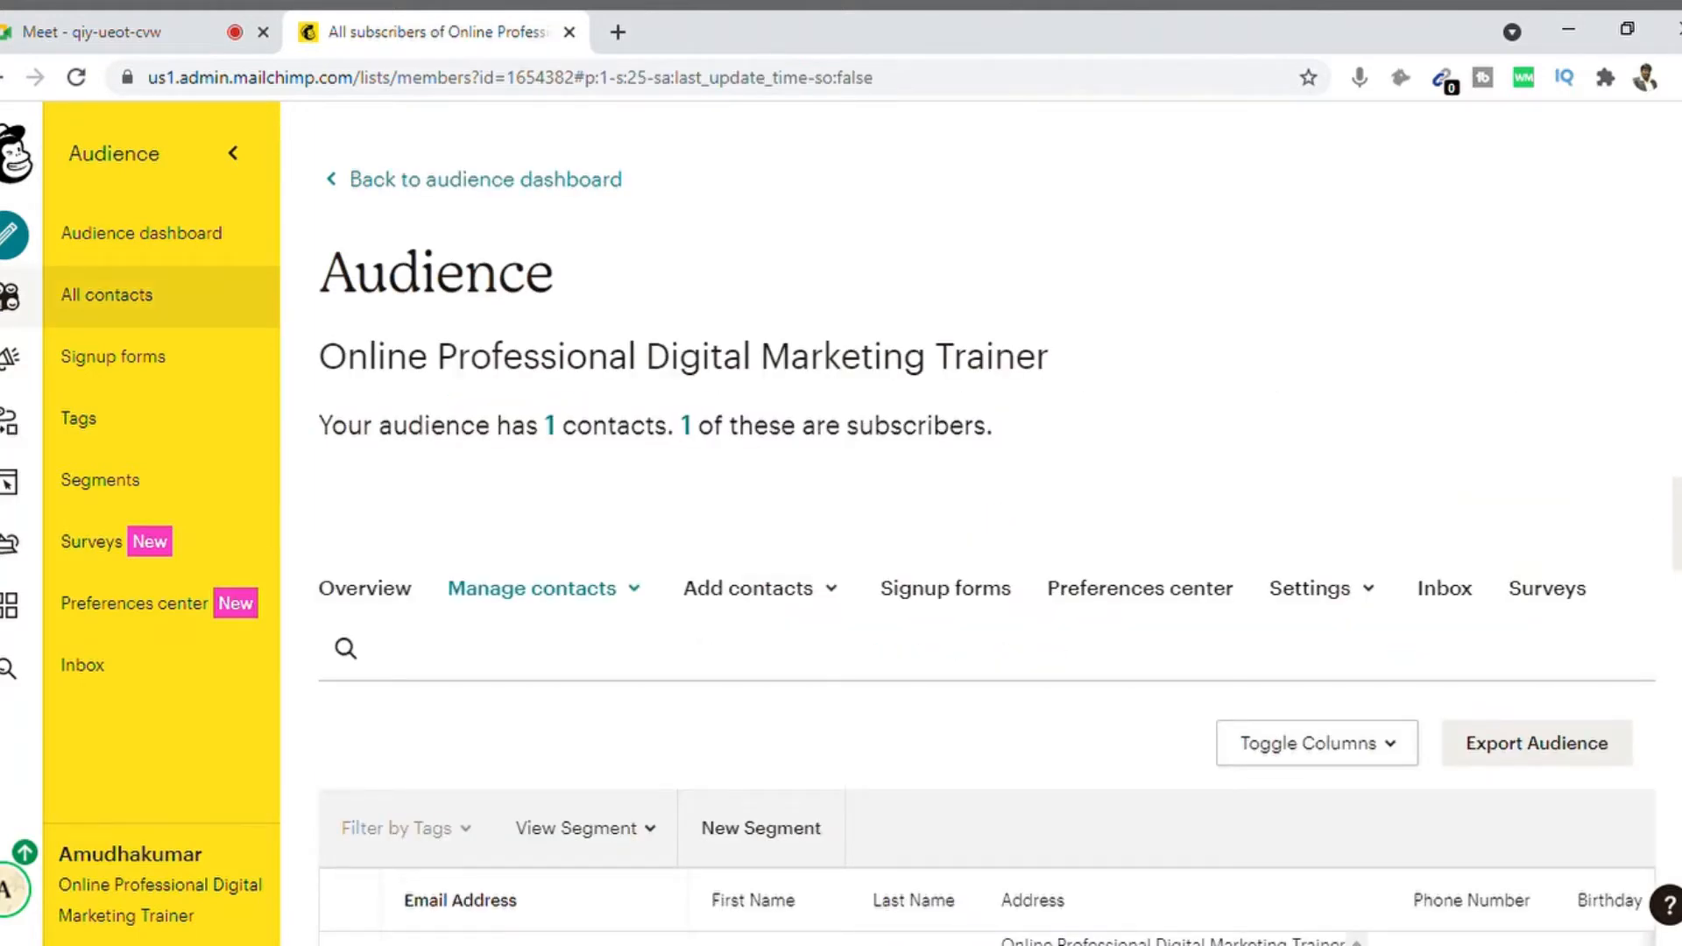
Step: Choose Add a subscriber from the audience's Add contacts menu
scroll(986, 526, "down", 3)
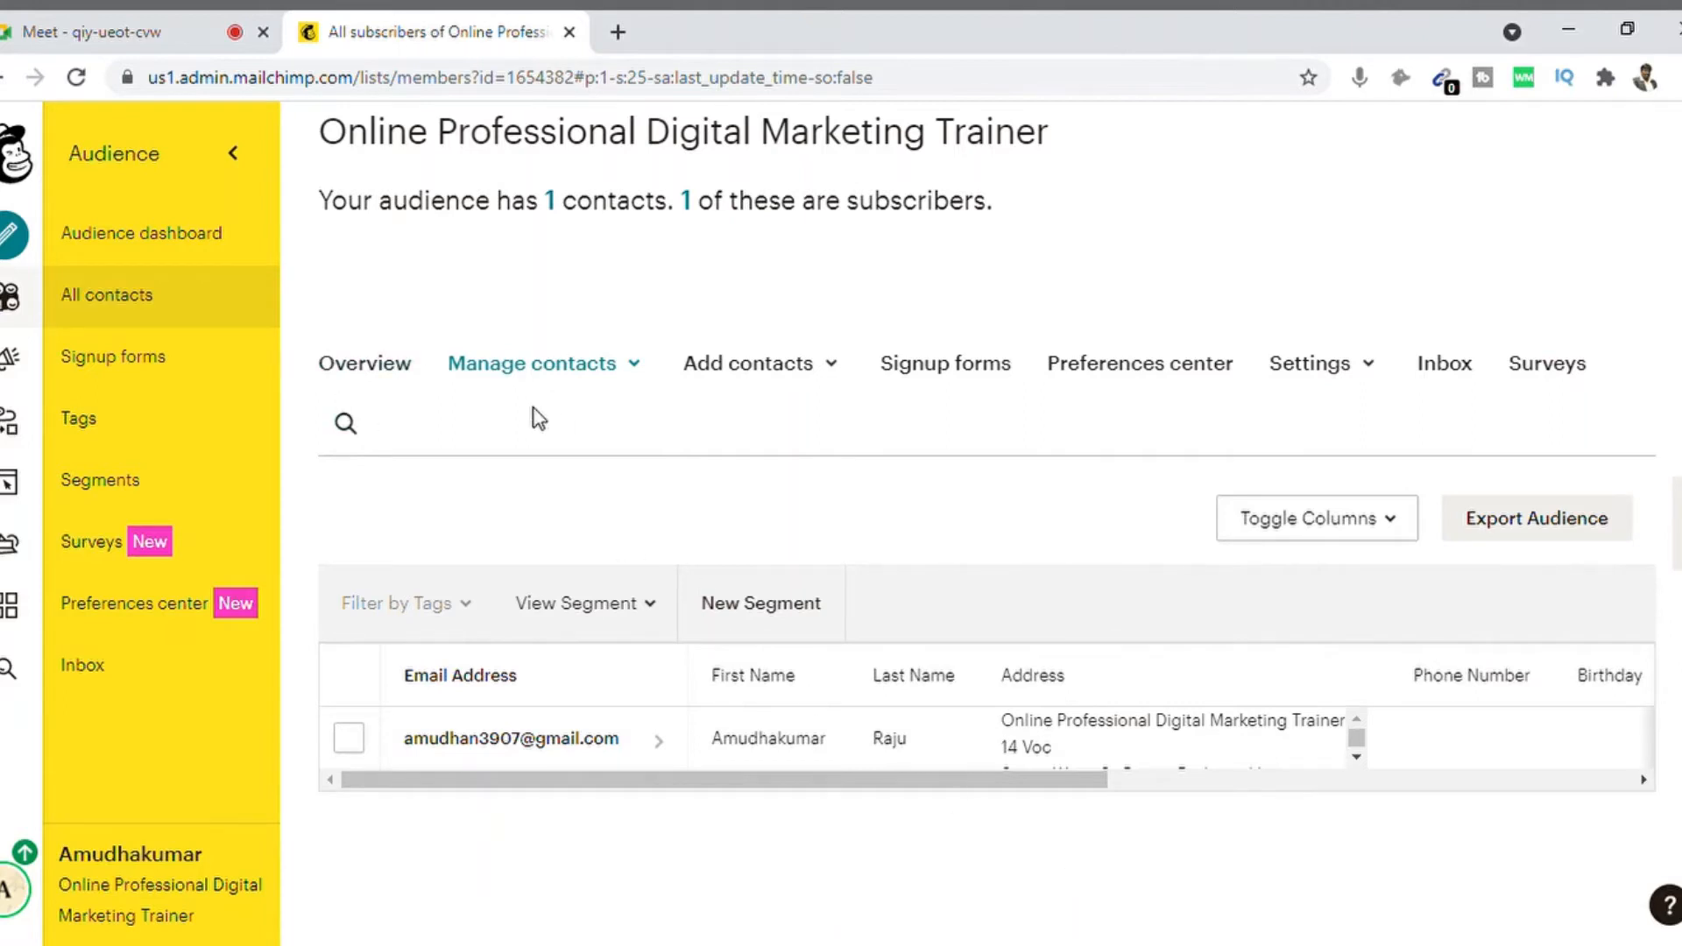
left_click(830, 375)
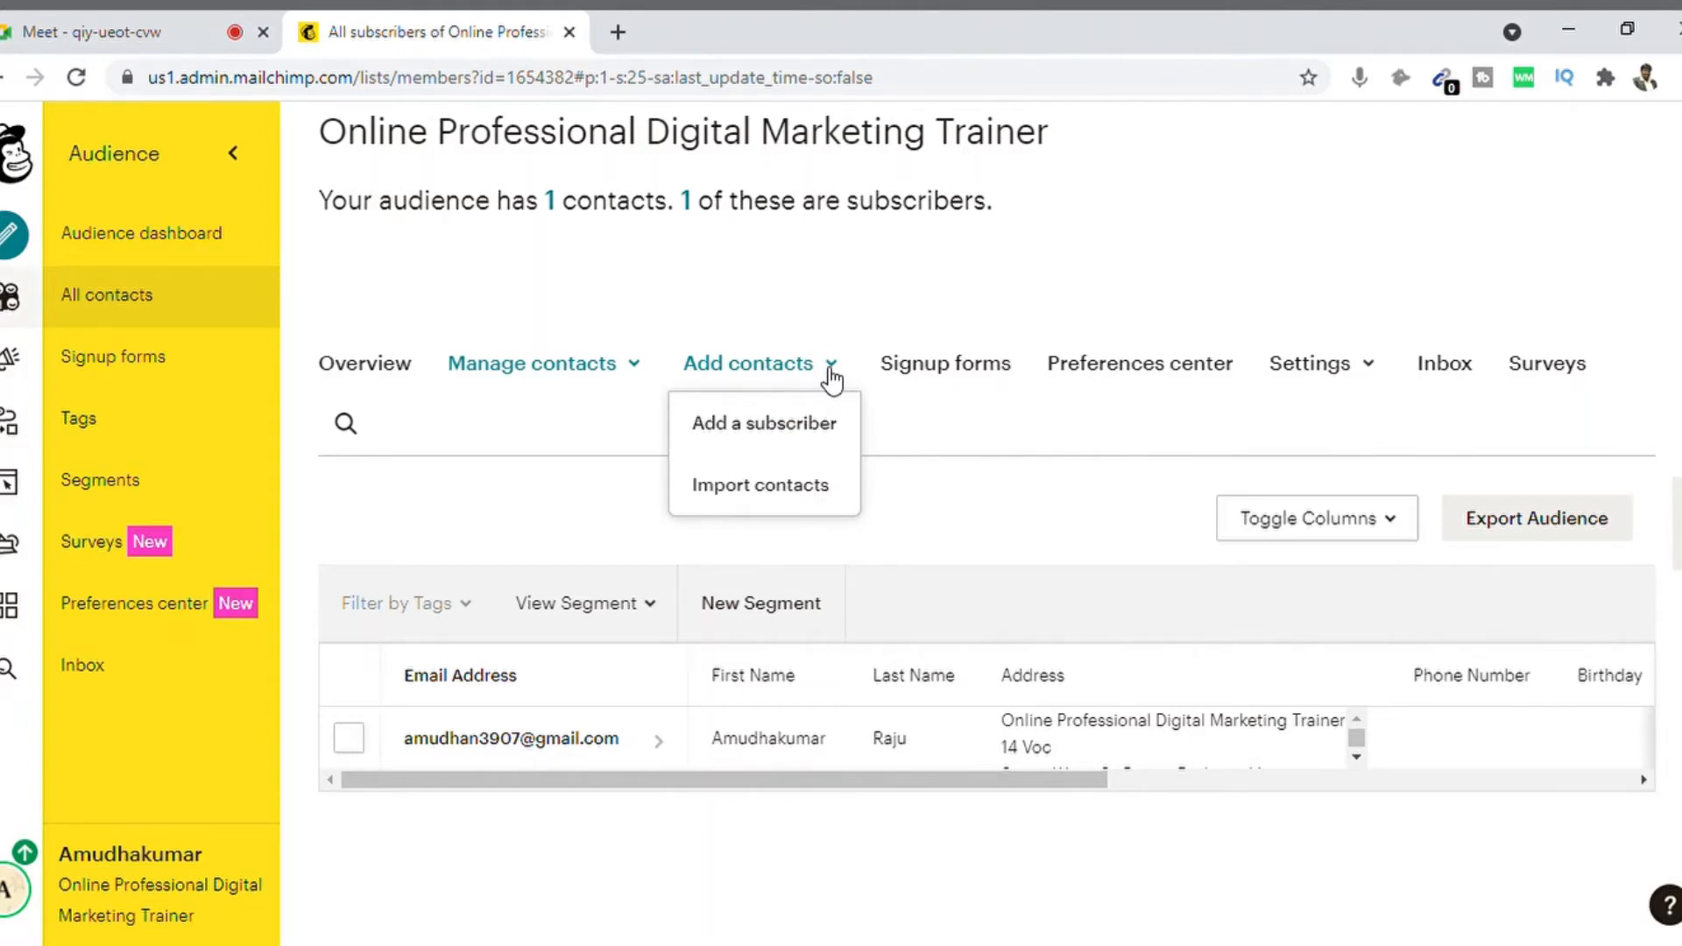
left_click(819, 428)
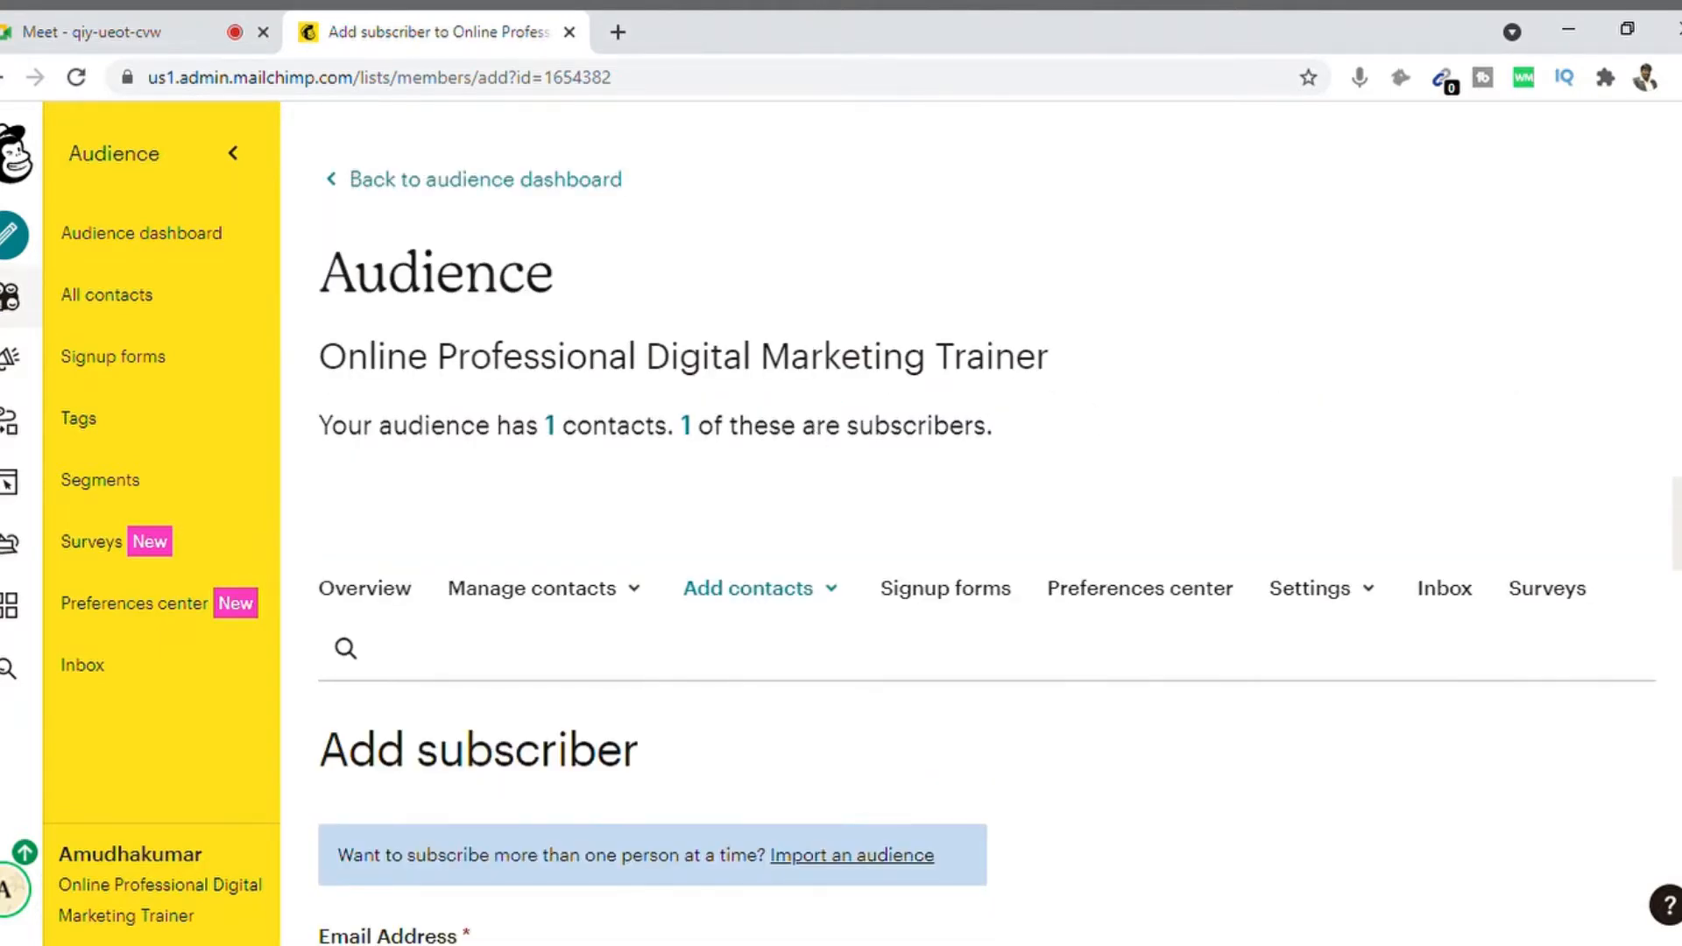
Step: Enter the subscriber's name and accept the autofilled address and phone details
scroll(981, 526, "down", 5)
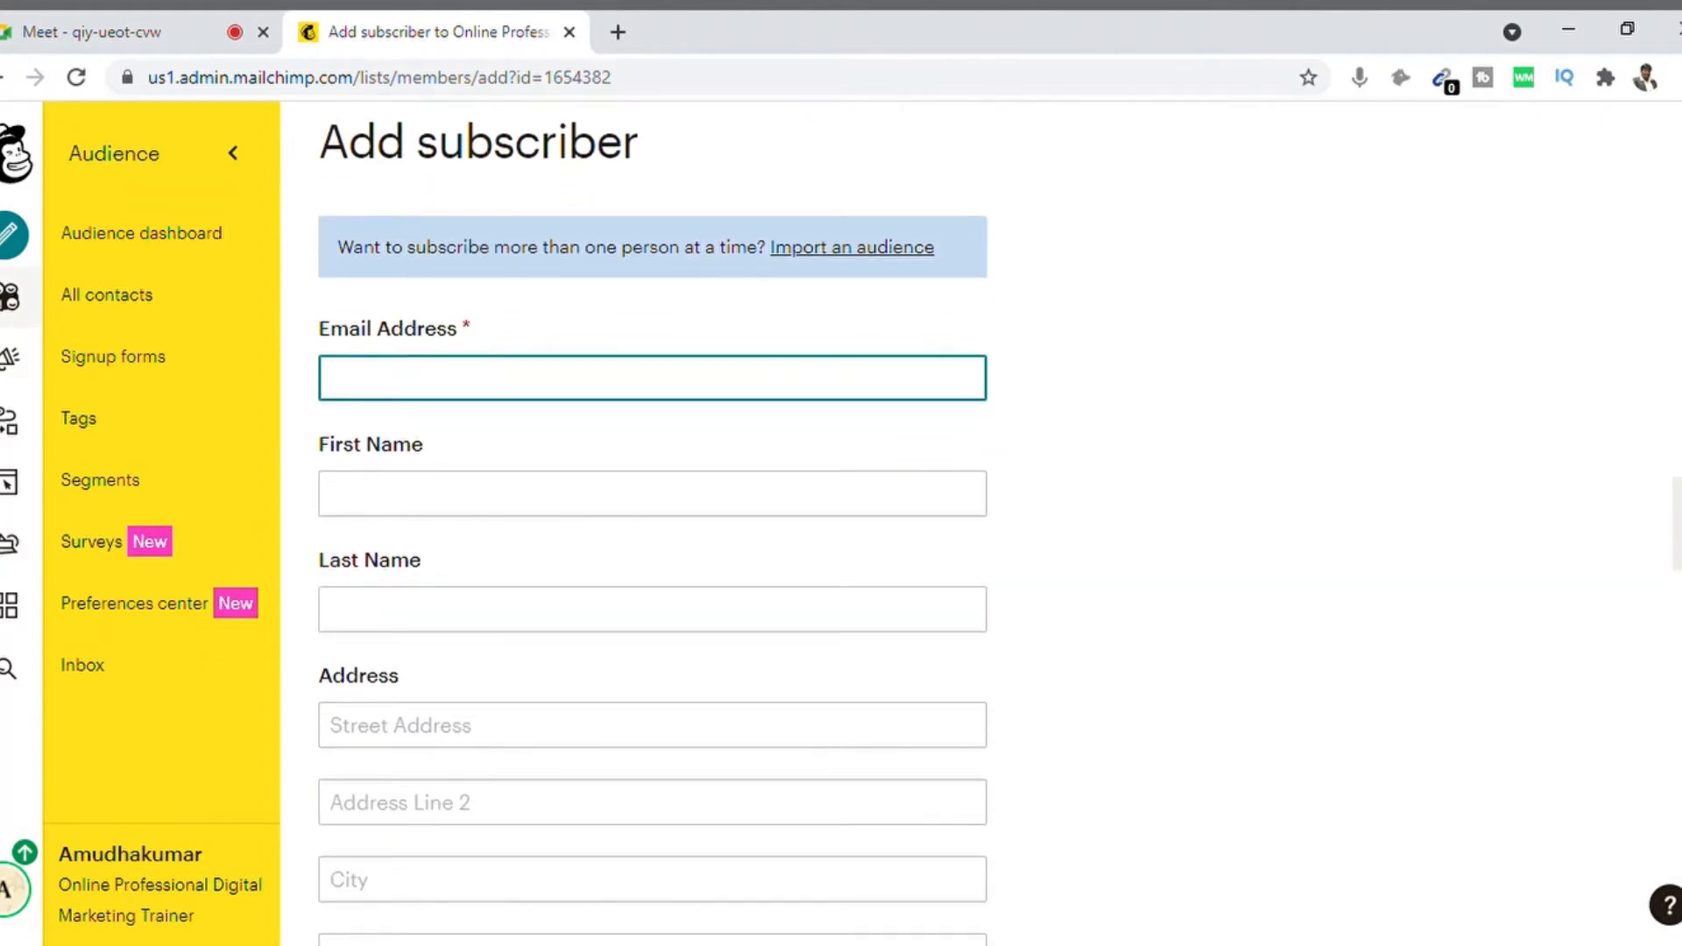
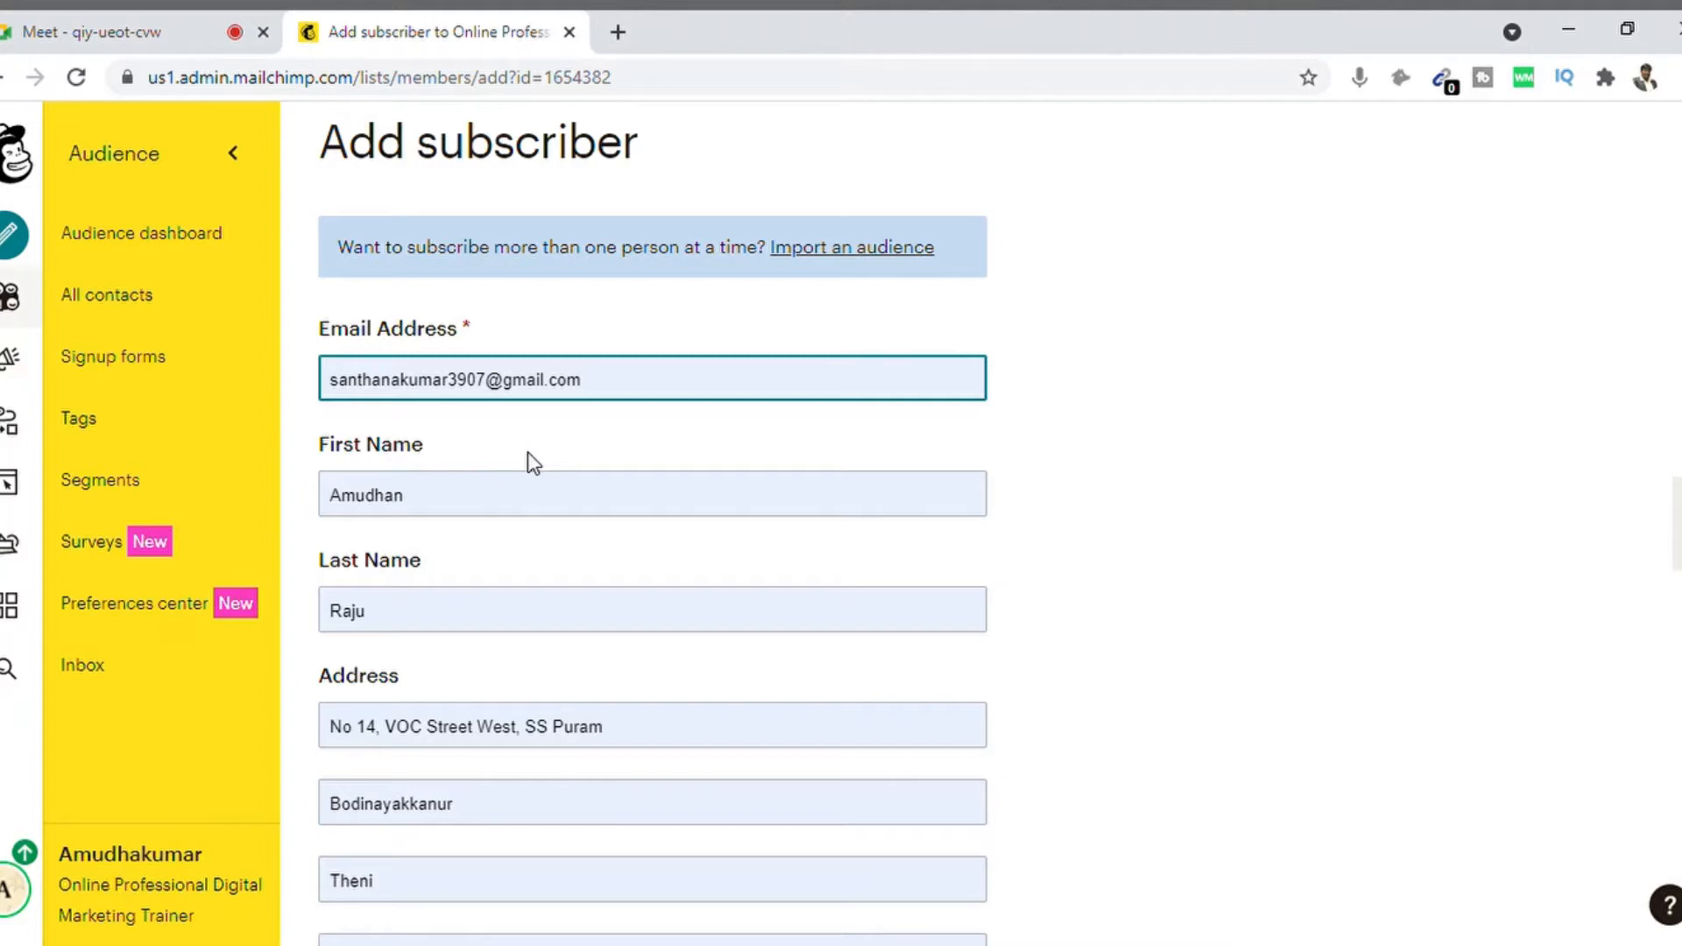
left_click(534, 462)
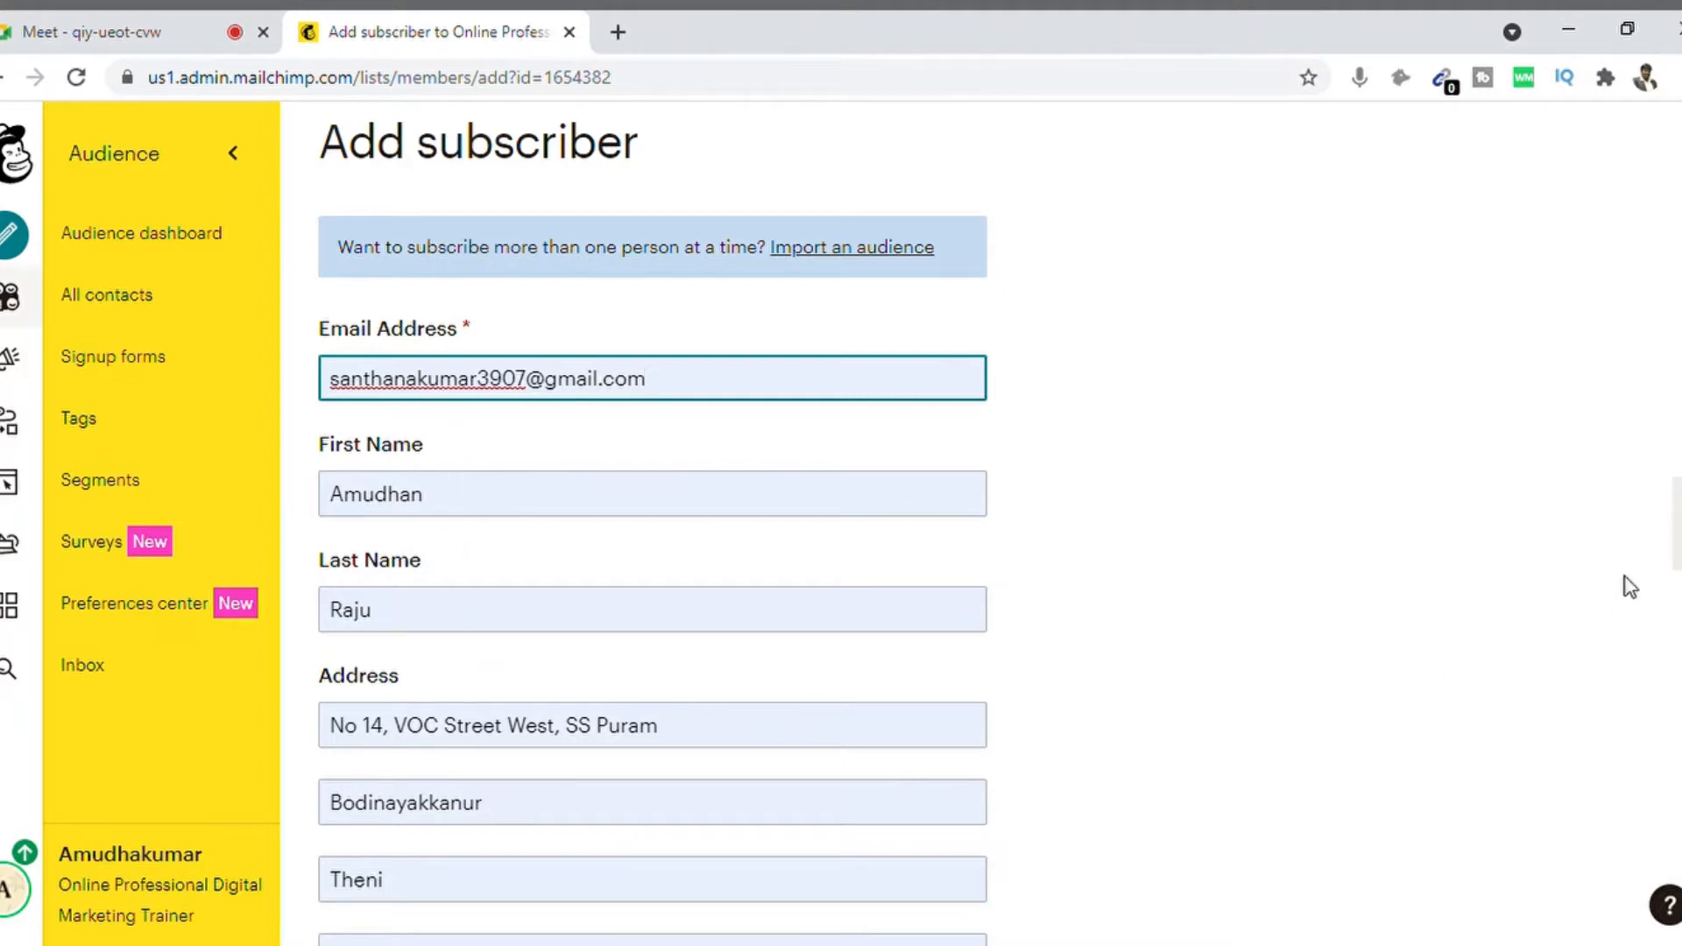
Step: Enter the subscriber's birthday as 07/03
scroll(653, 526, "down", 5)
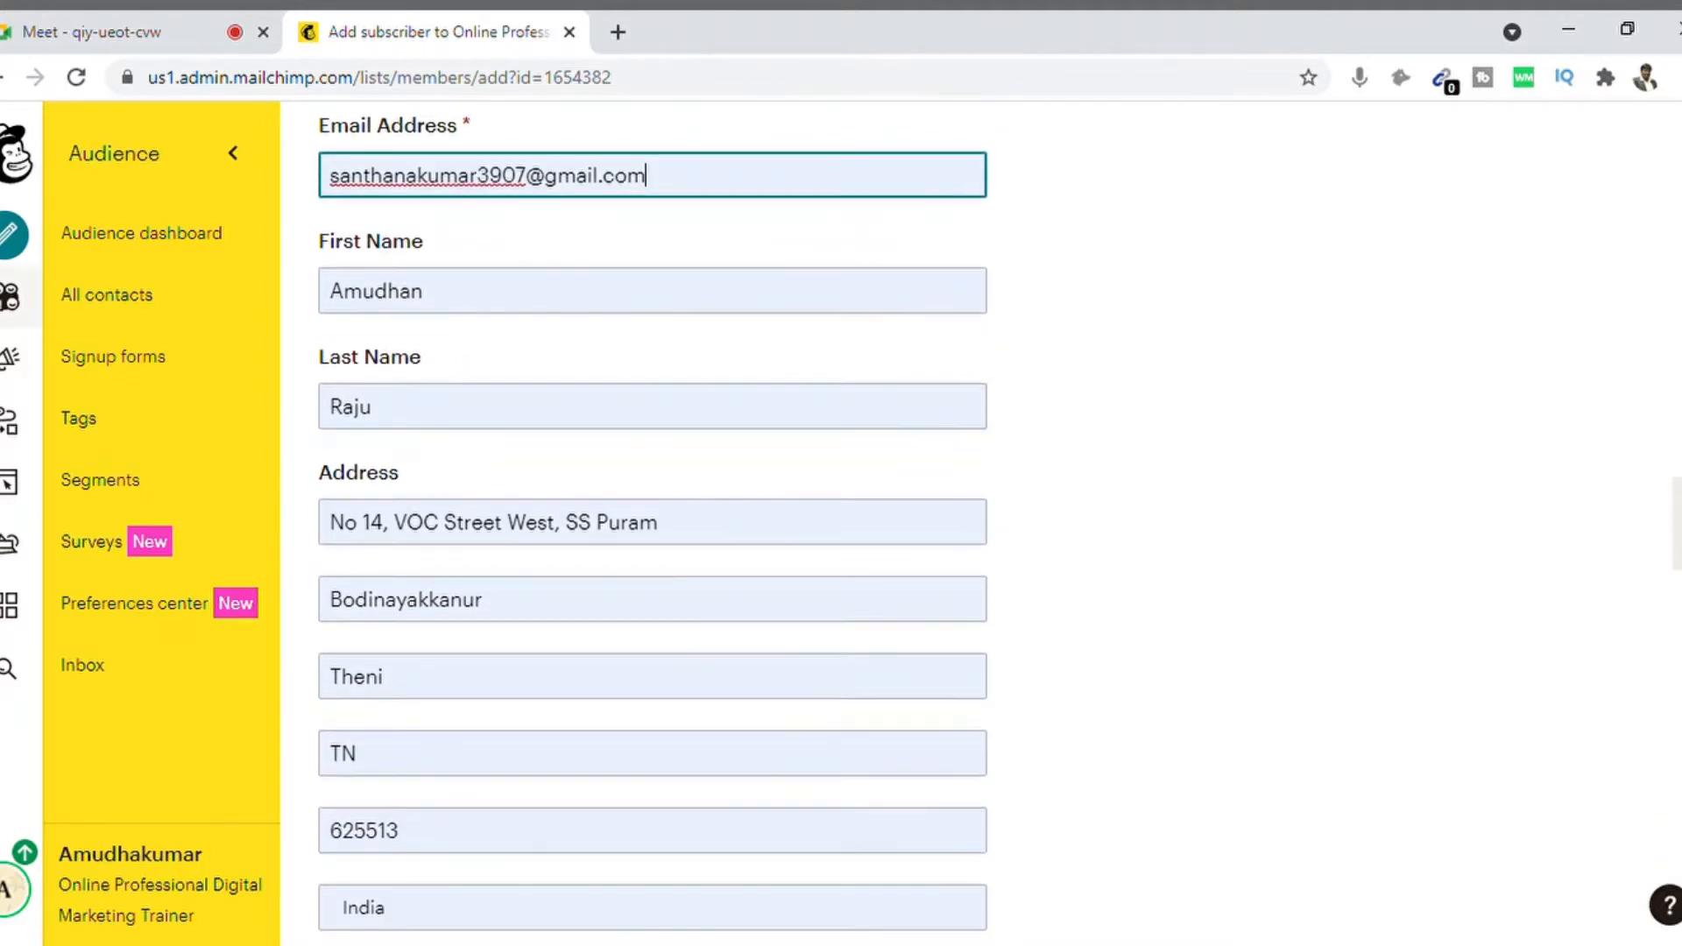
scroll(653, 525, "down", 4)
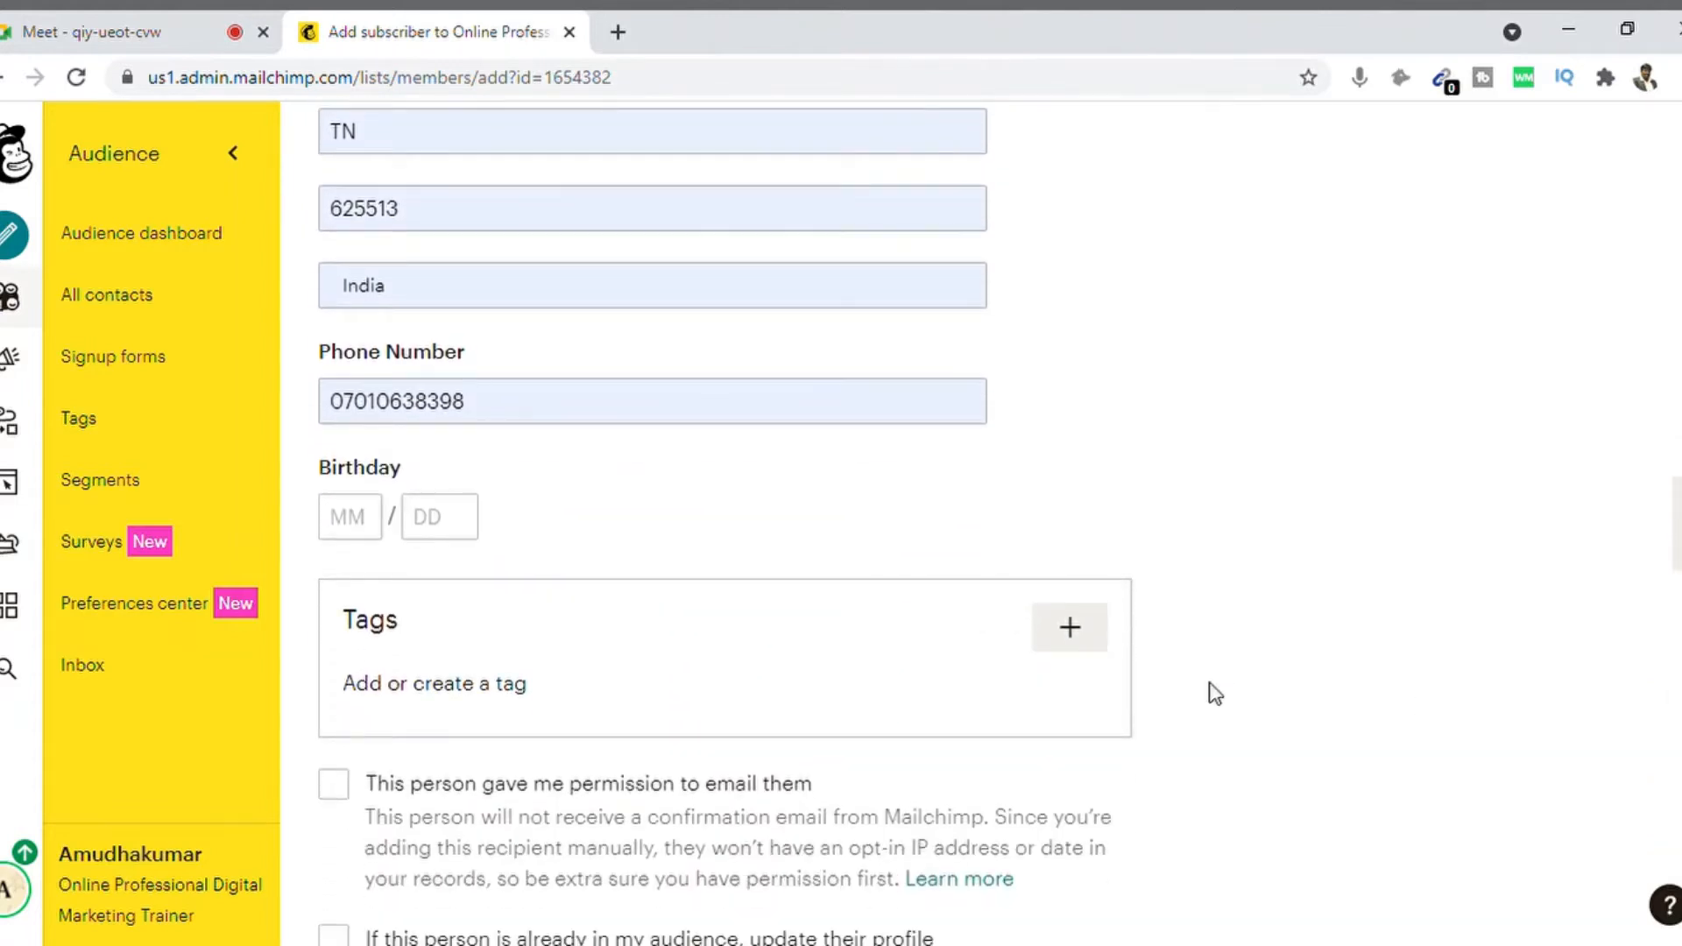
left_click(362, 537)
type("07")
key("Tab")
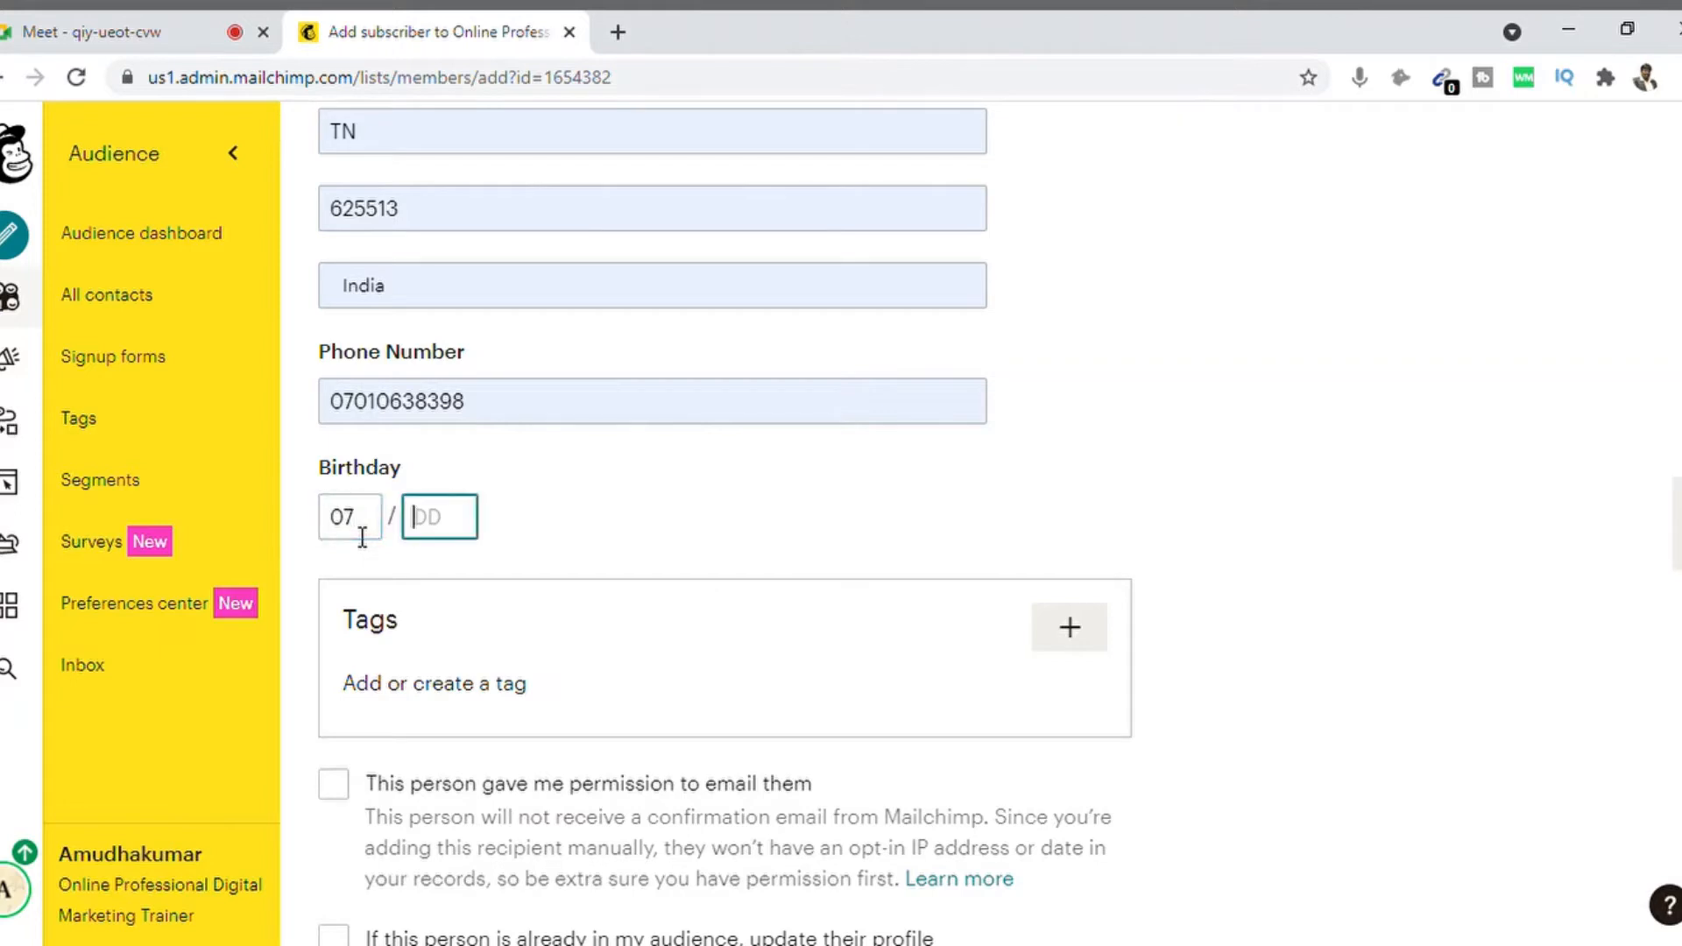
type("03")
scroll(1363, 586, "down", 2)
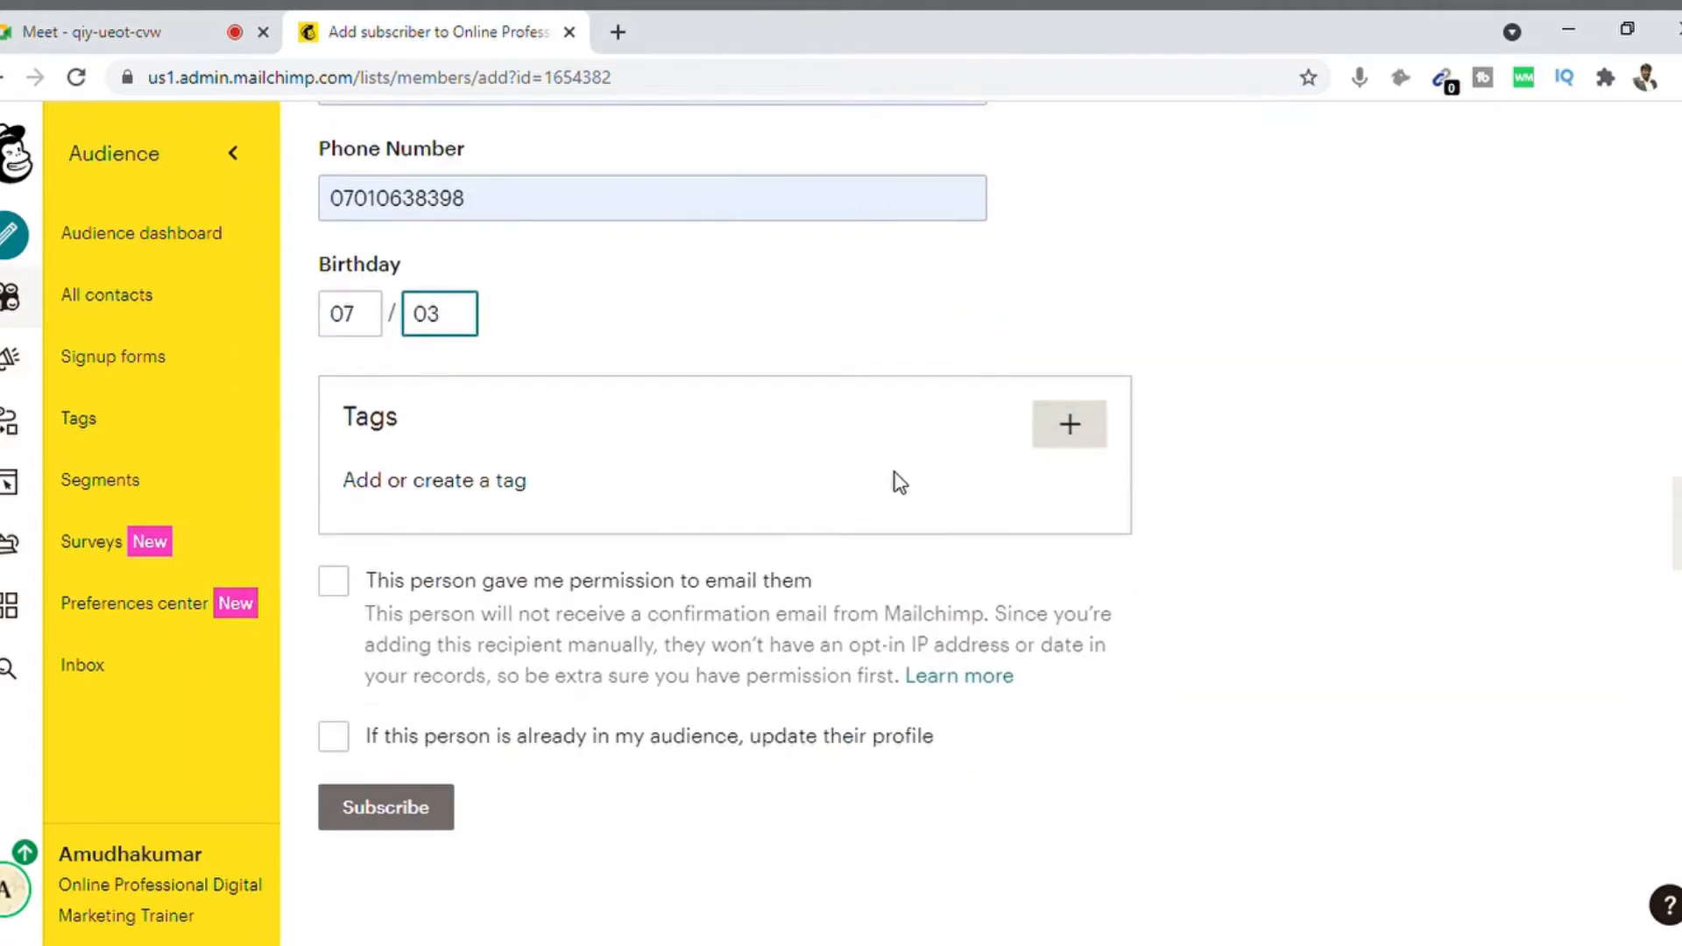
Step: Create and apply a new Youtube tag to the subscriber
left_click(465, 496)
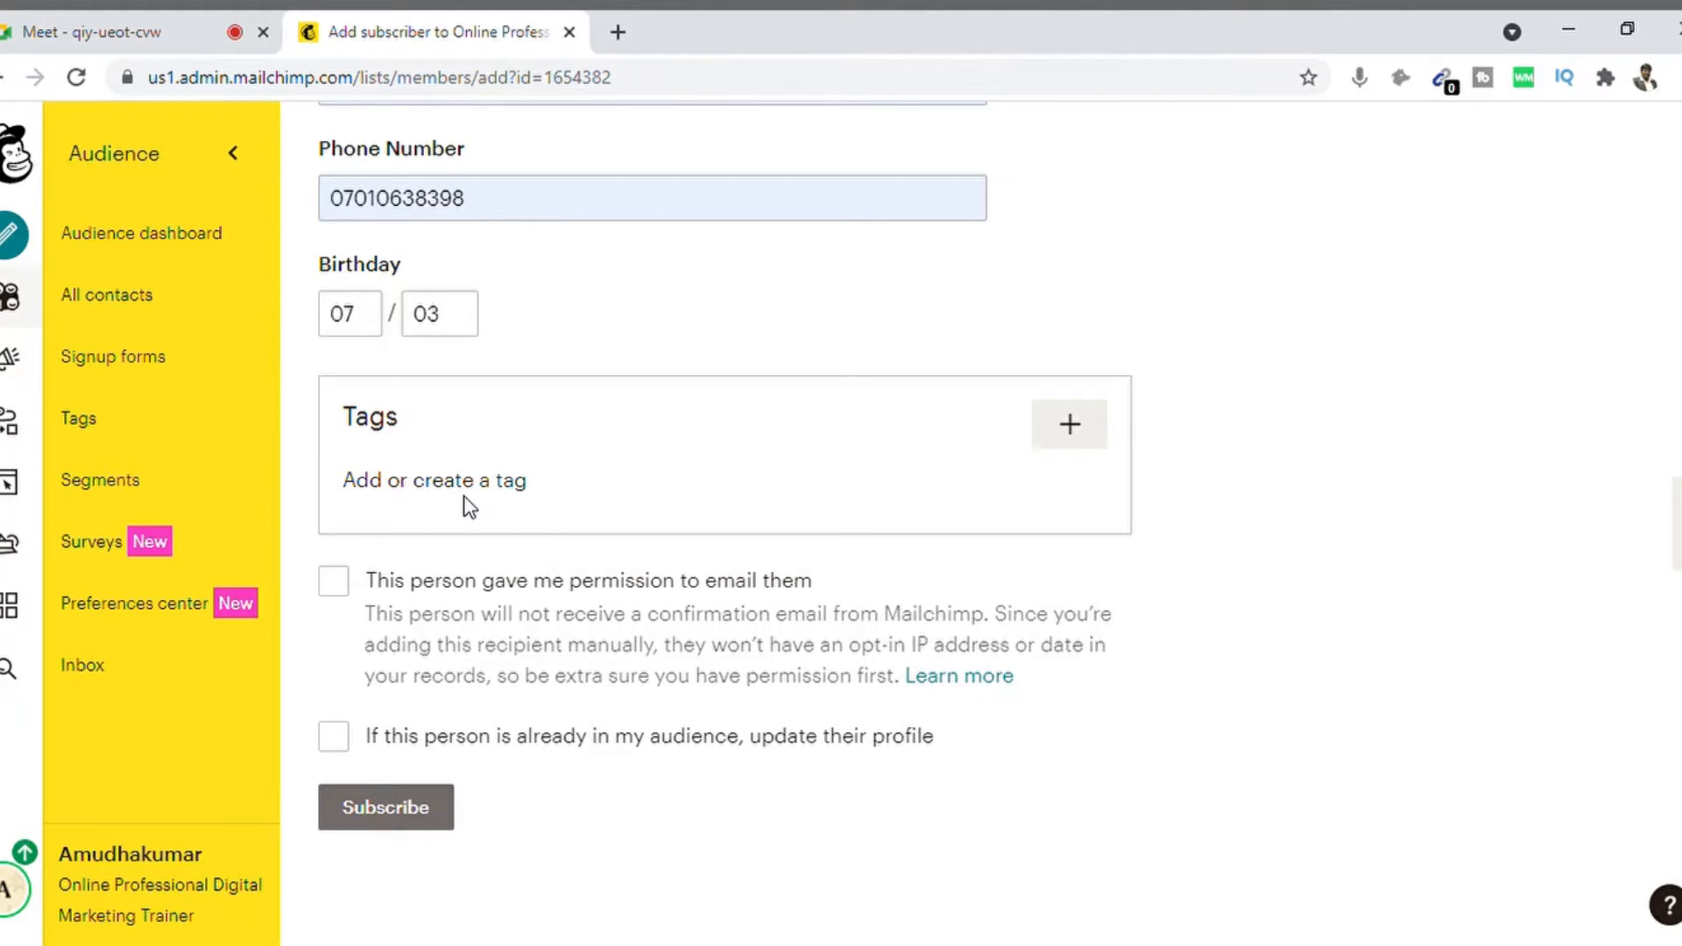
left_click(1070, 431)
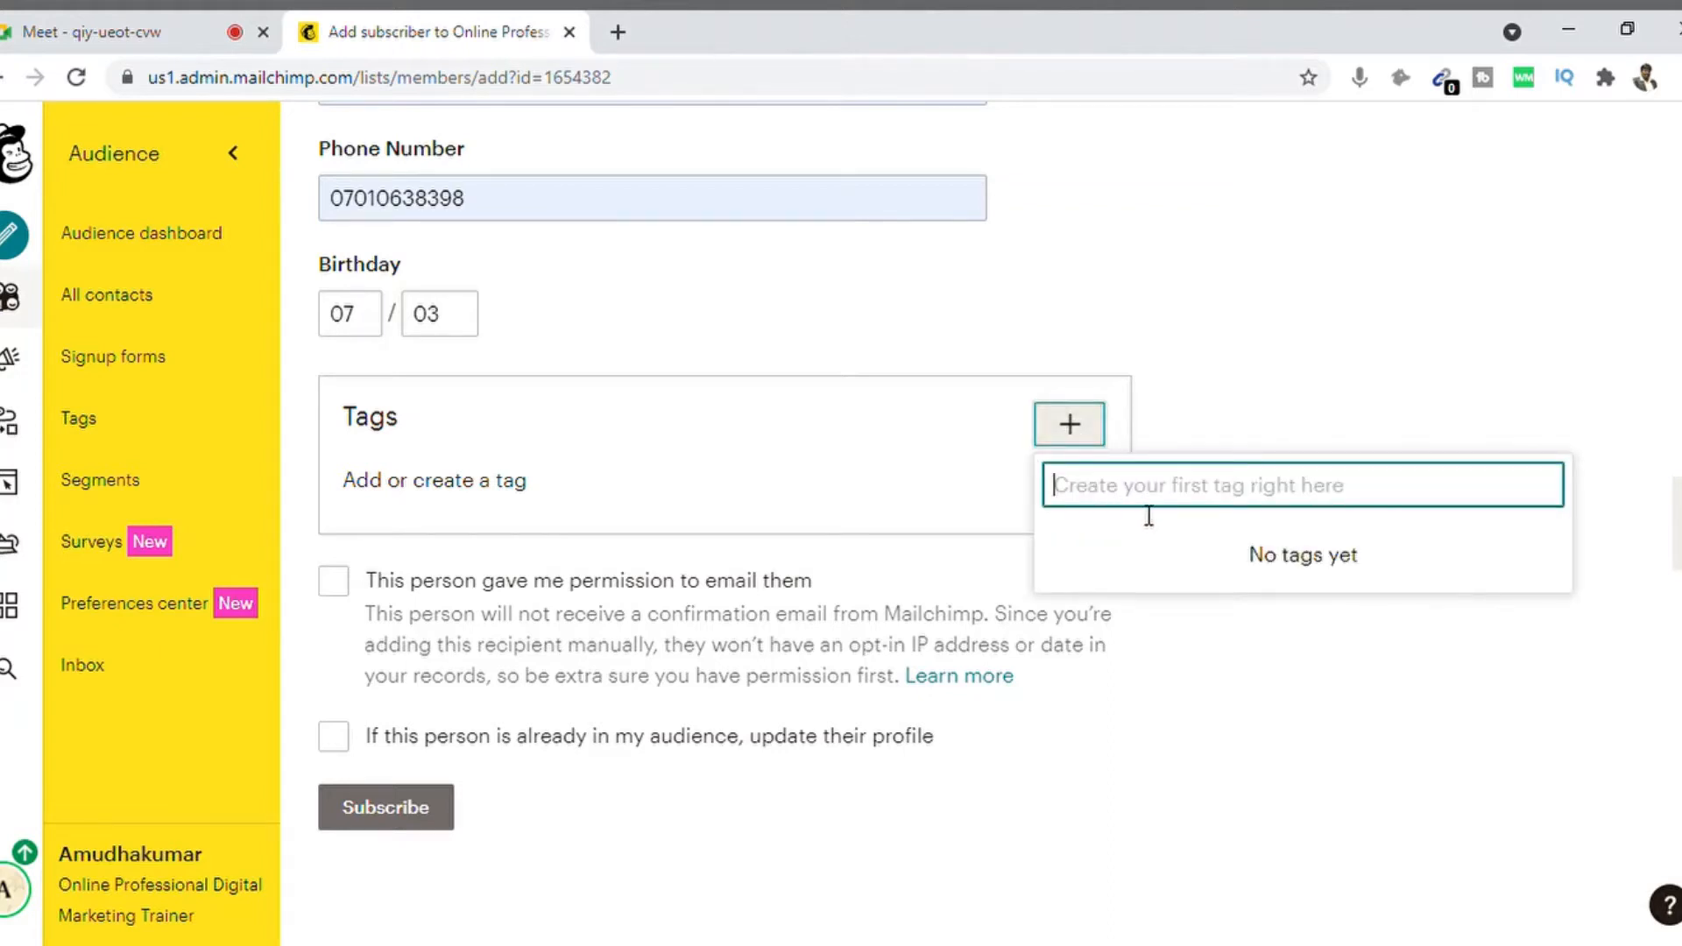
type("You")
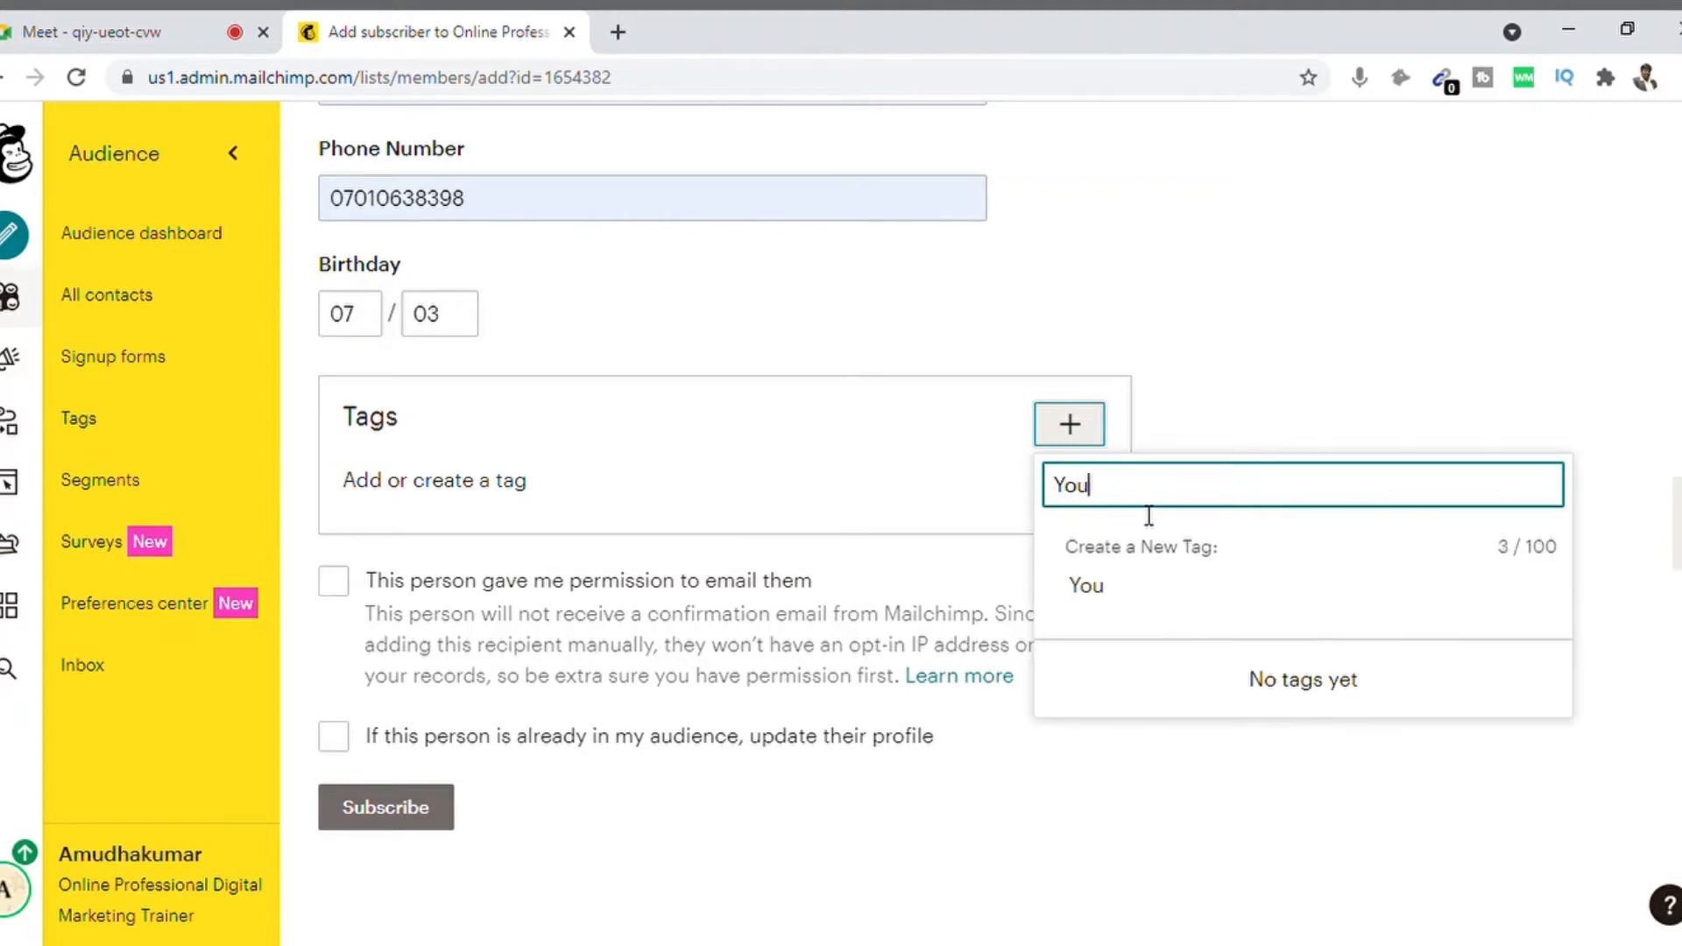
type("tube")
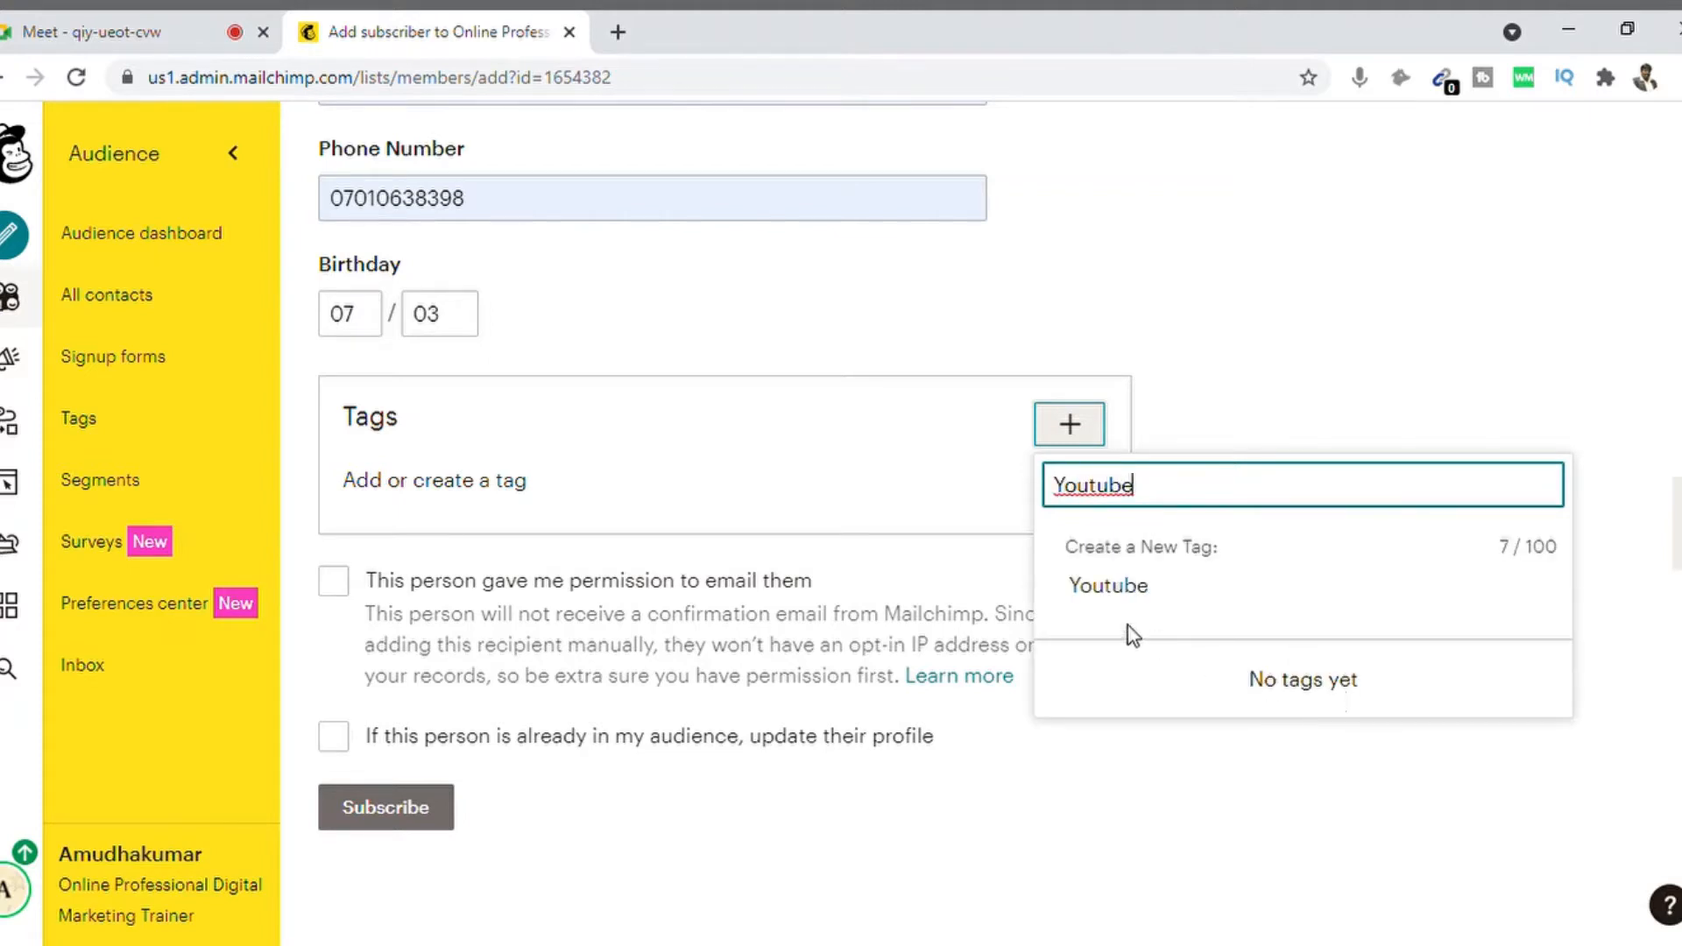
left_click(1125, 596)
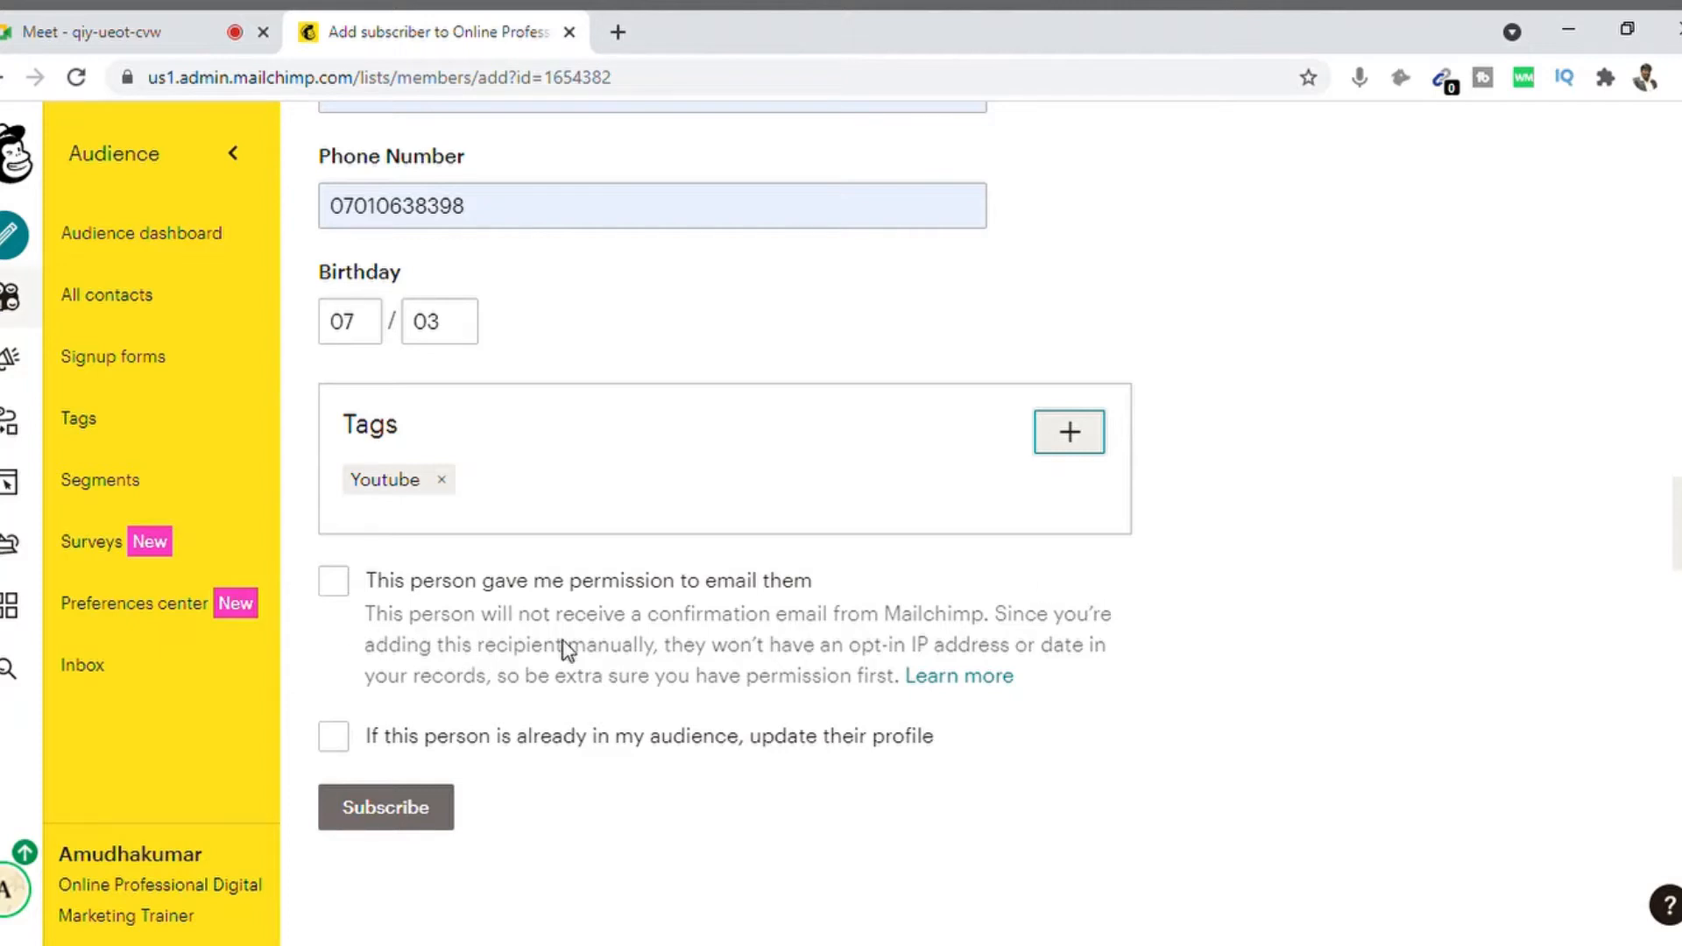
Step: Confirm email permission and profile updating, then subscribe the contact
left_click(345, 590)
left_click(341, 743)
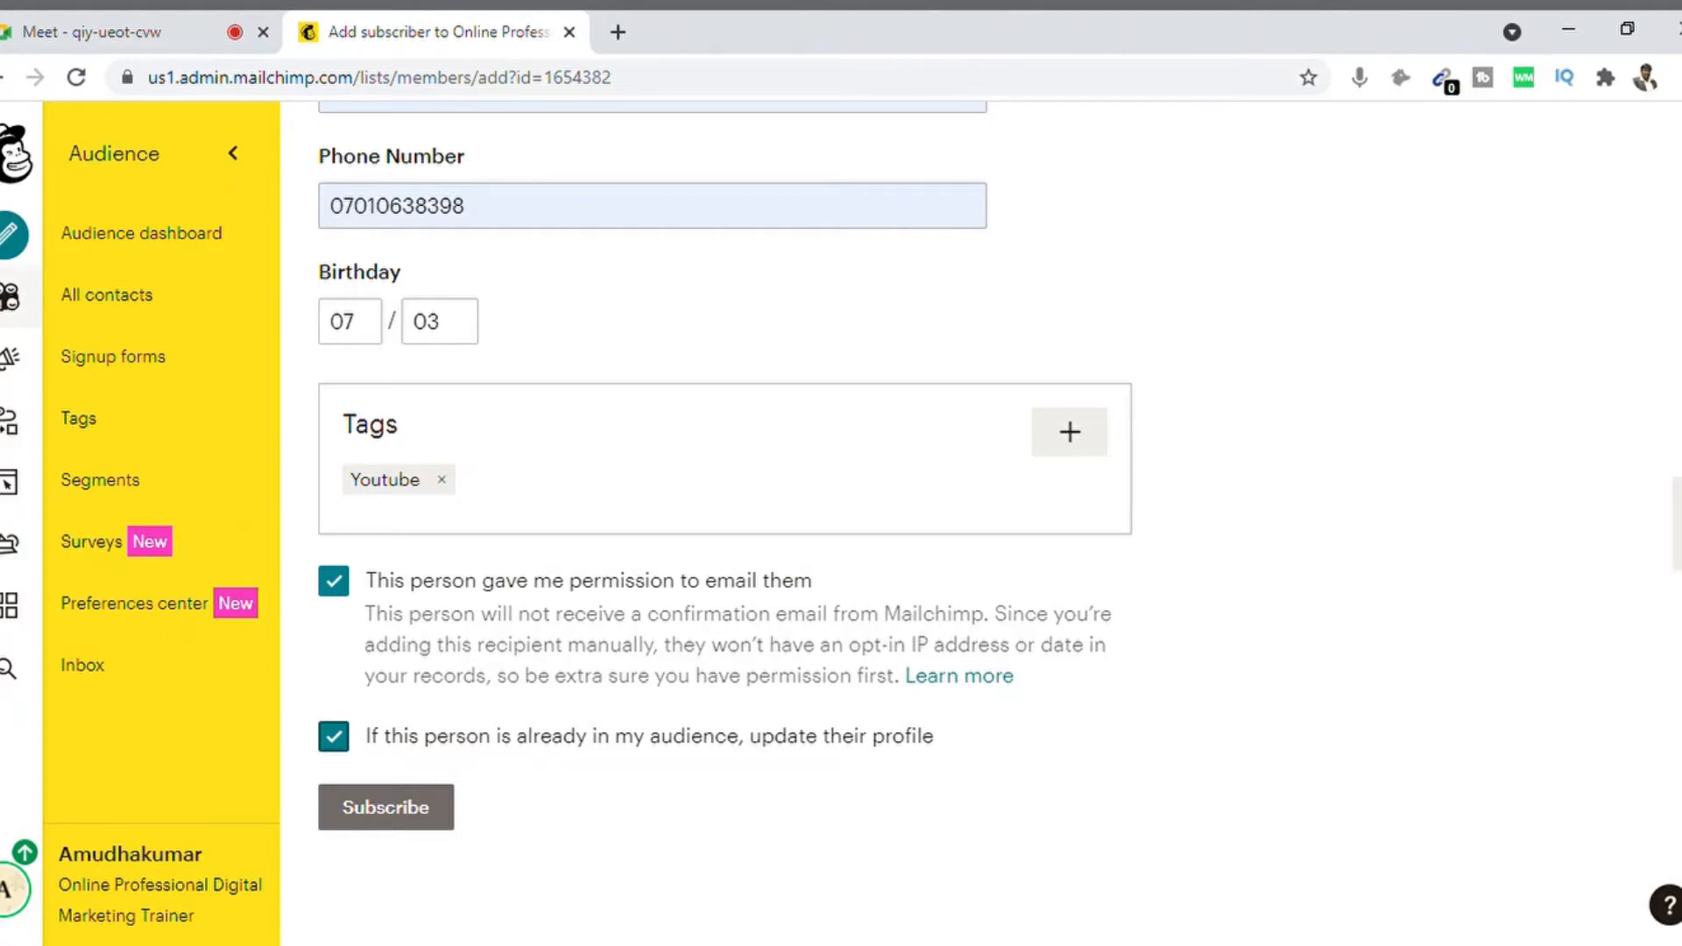
scroll(653, 526, "up", 15)
scroll(653, 526, "down", 10)
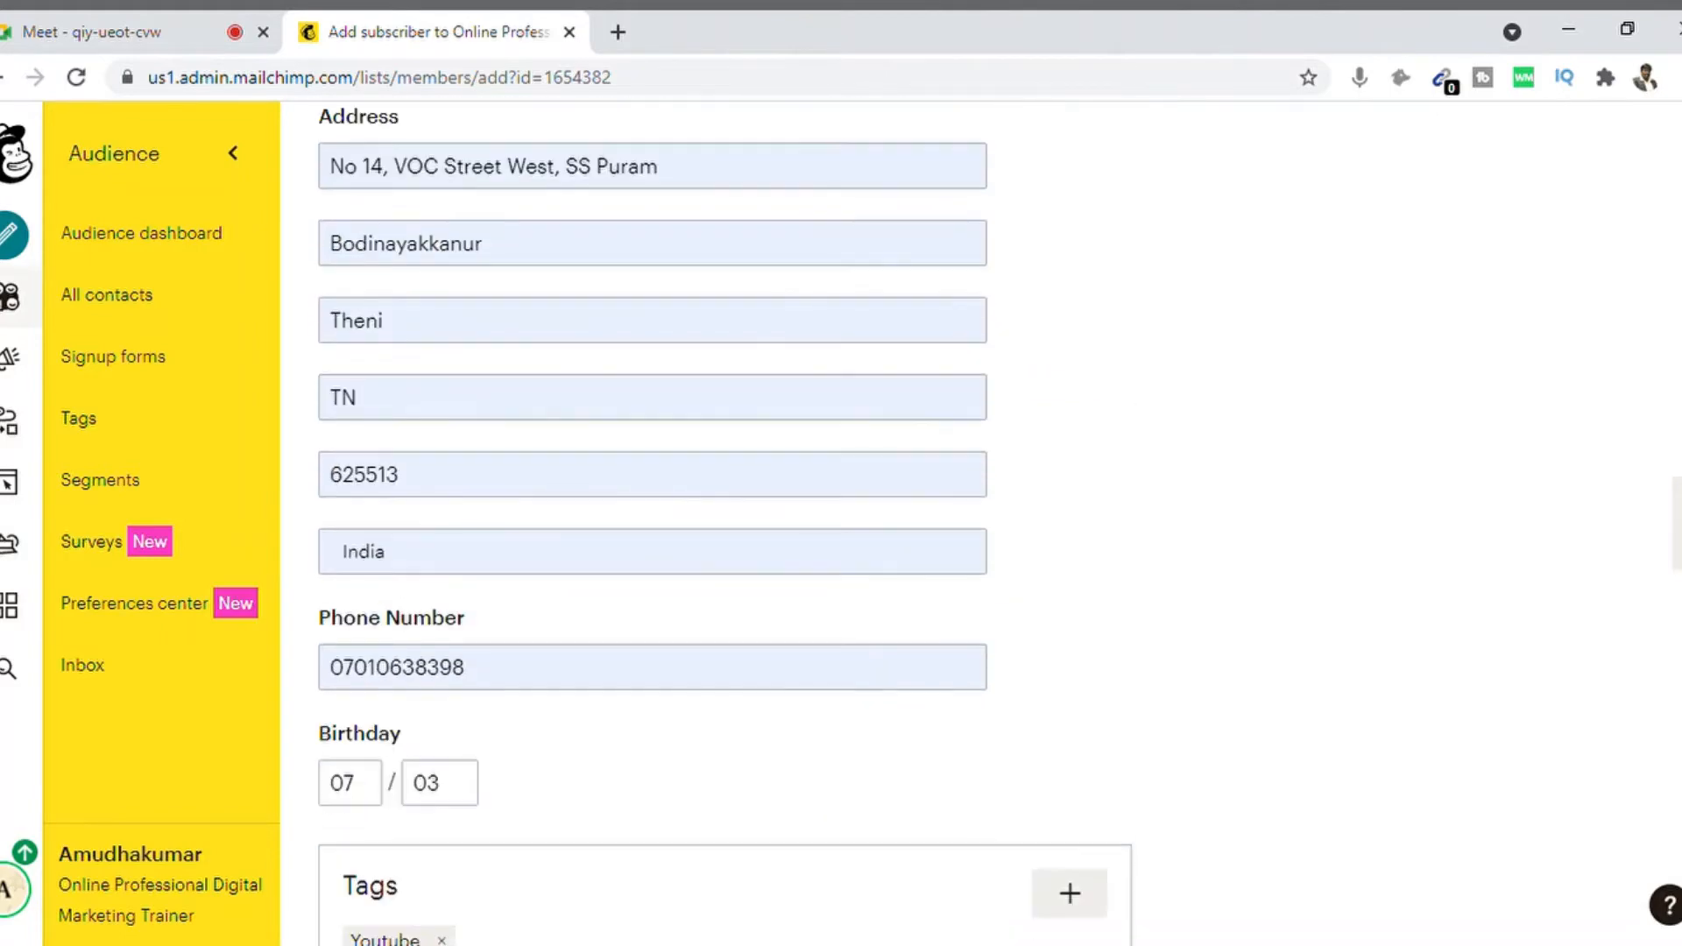
scroll(653, 525, "down", 5)
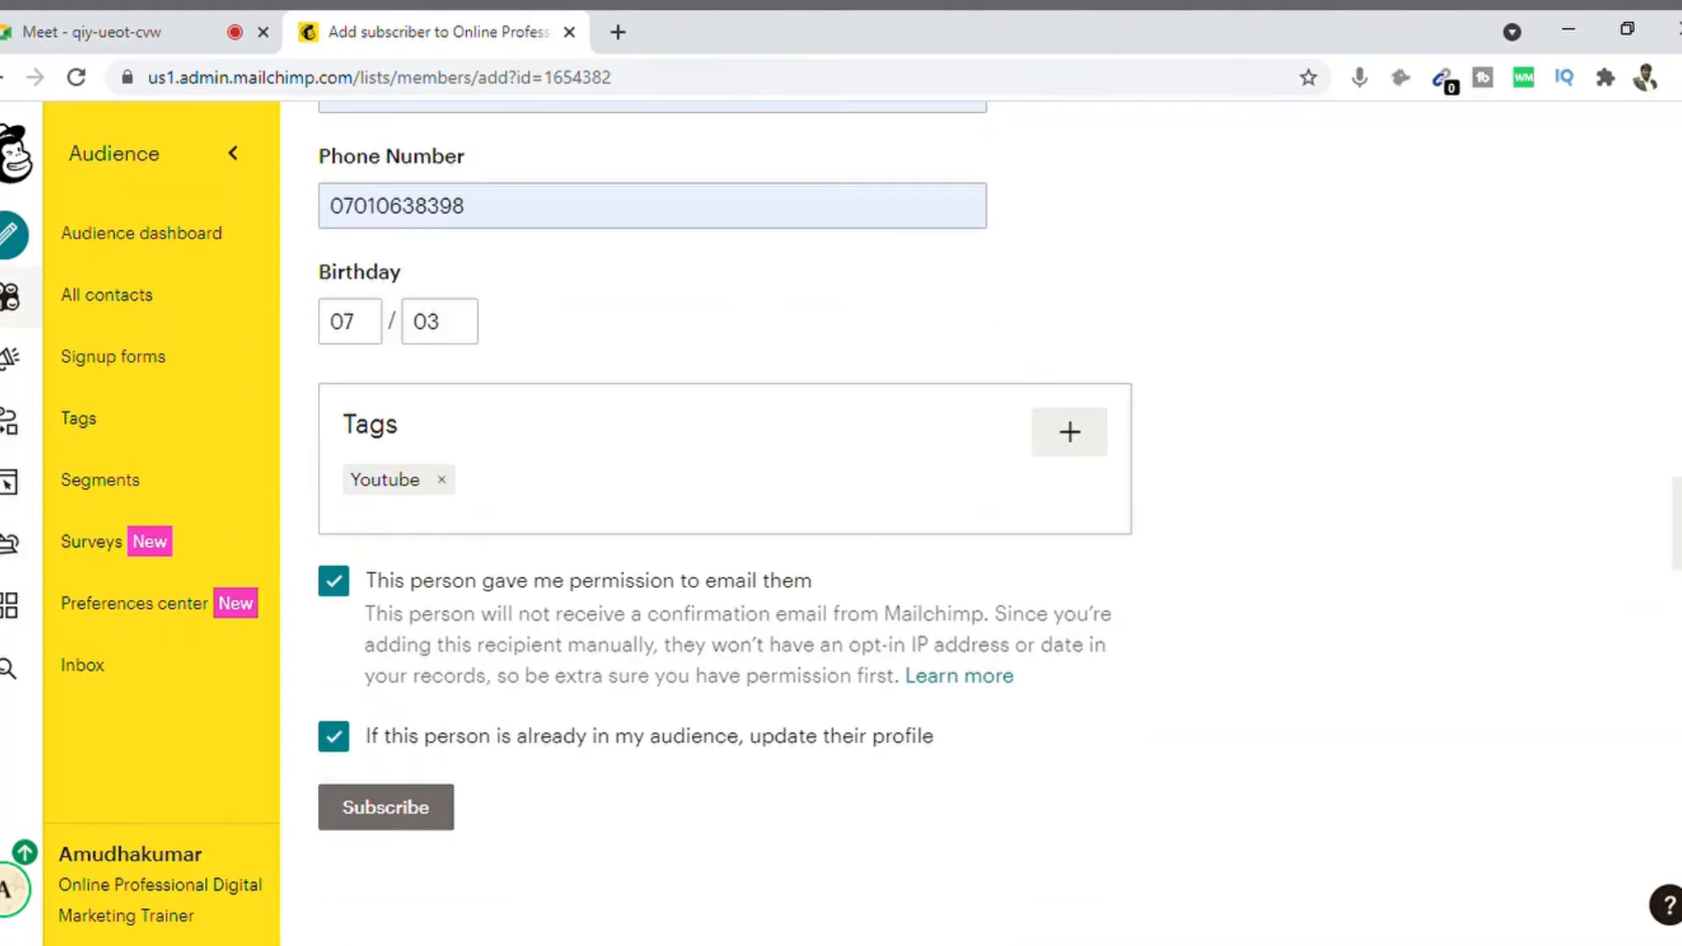
left_click(412, 811)
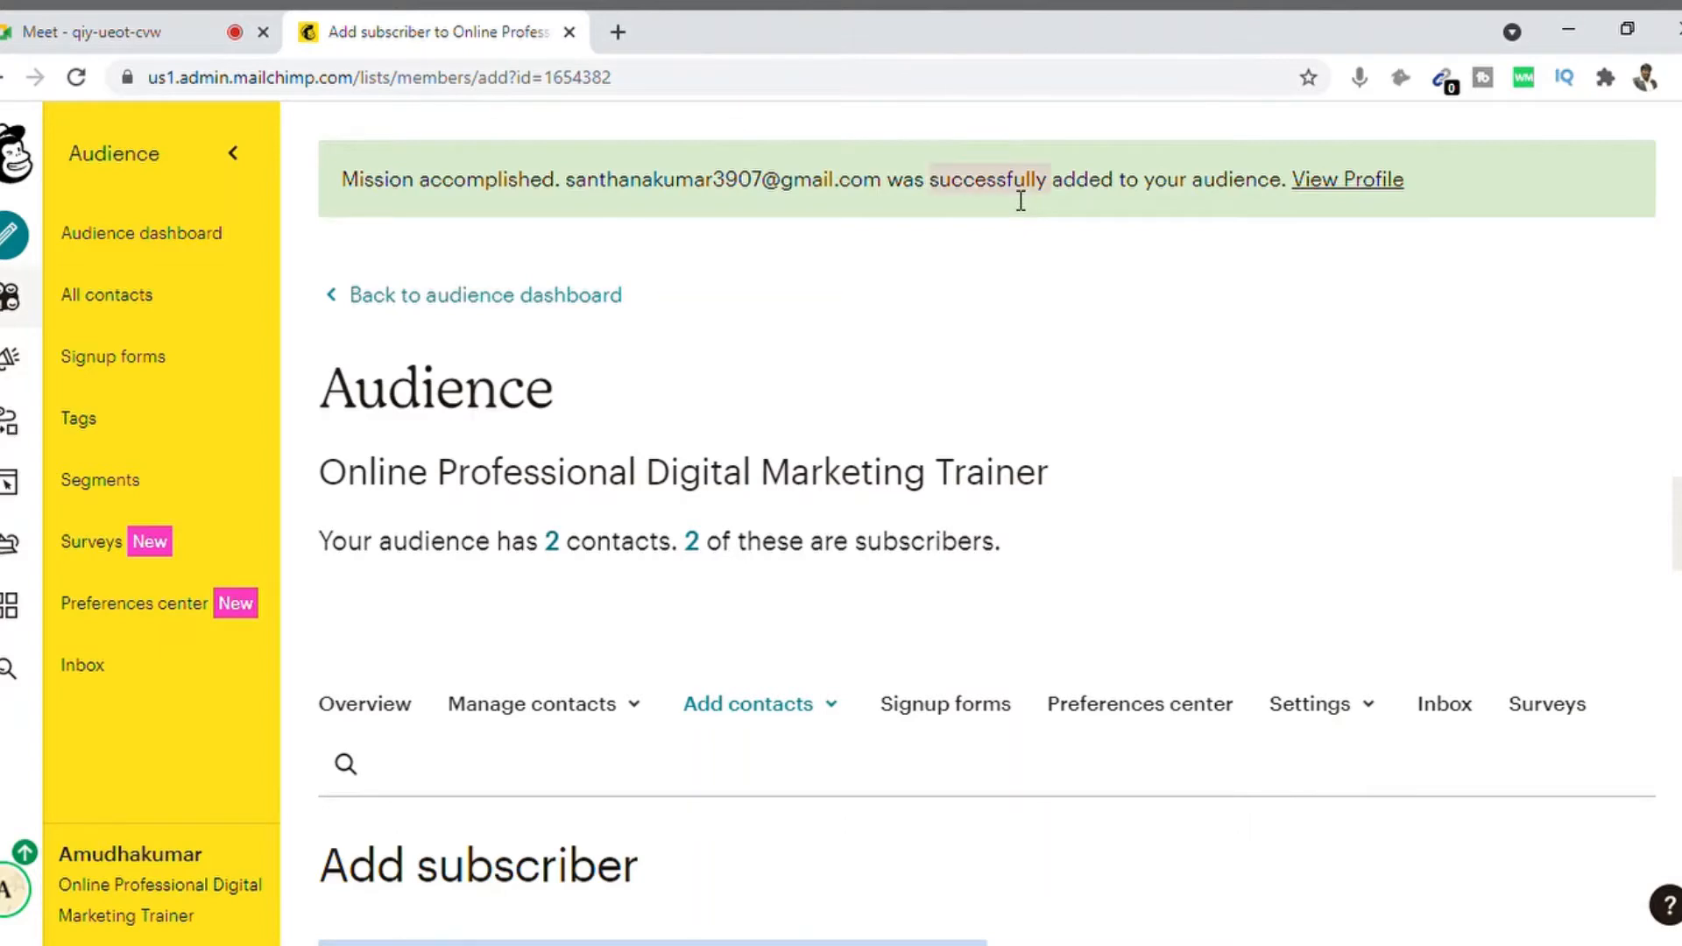
Step: Check the Audience page shows 2 contacts, both subscribers
scroll(987, 523, "down", 3)
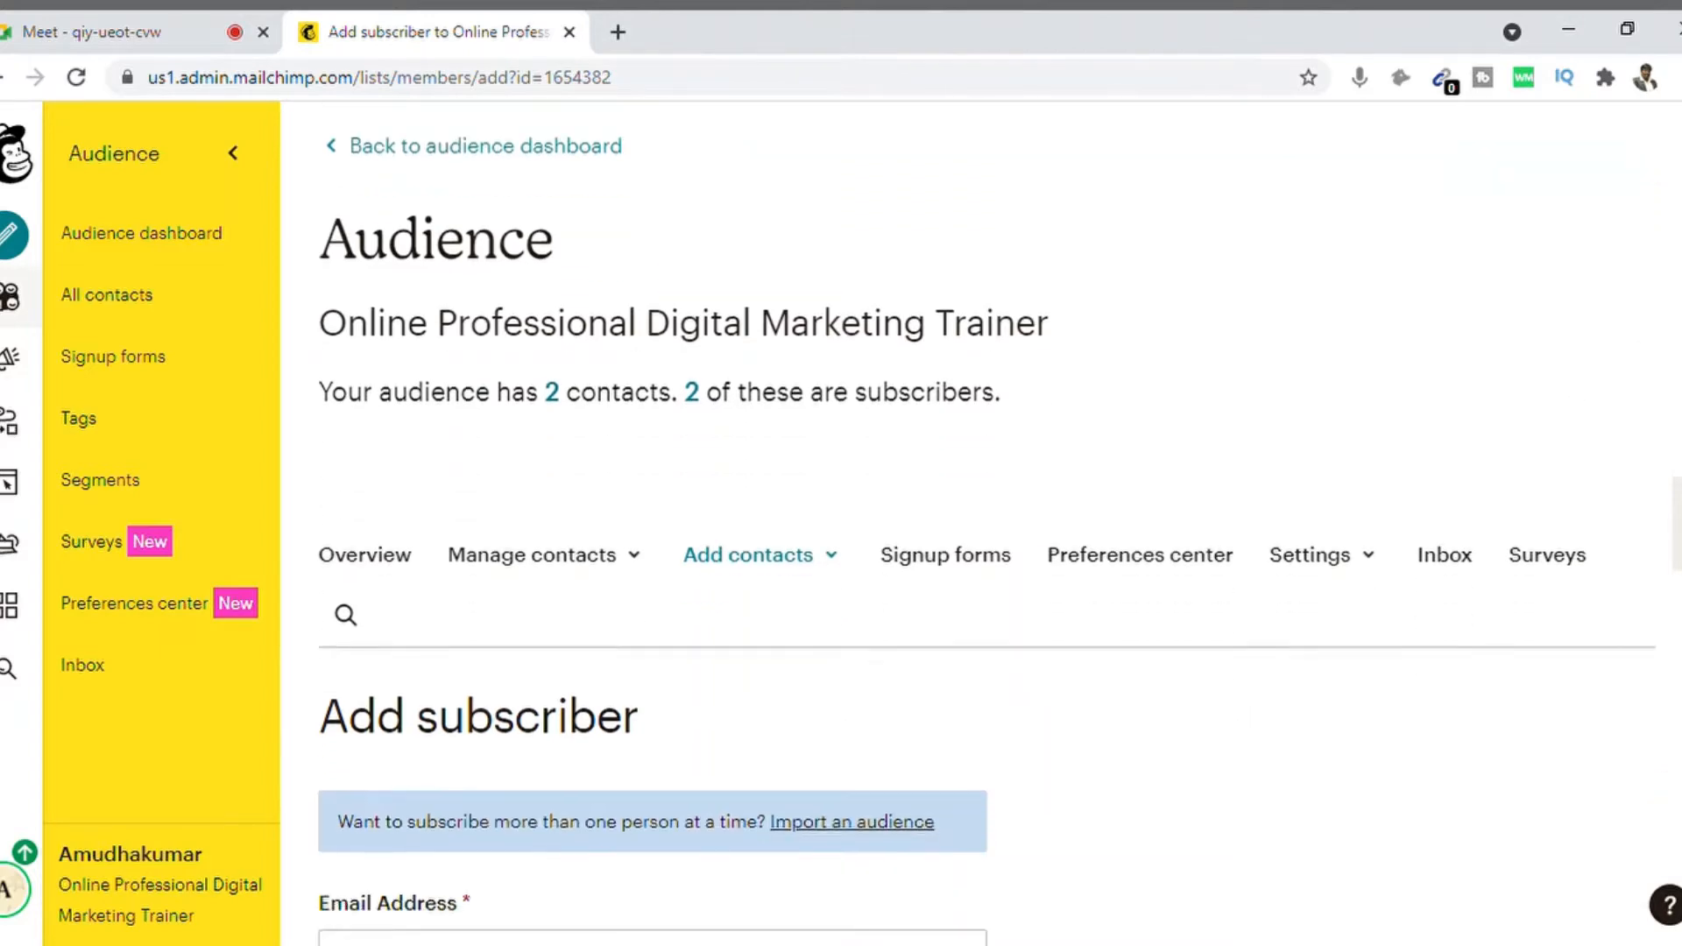
scroll(987, 523, "up", 1)
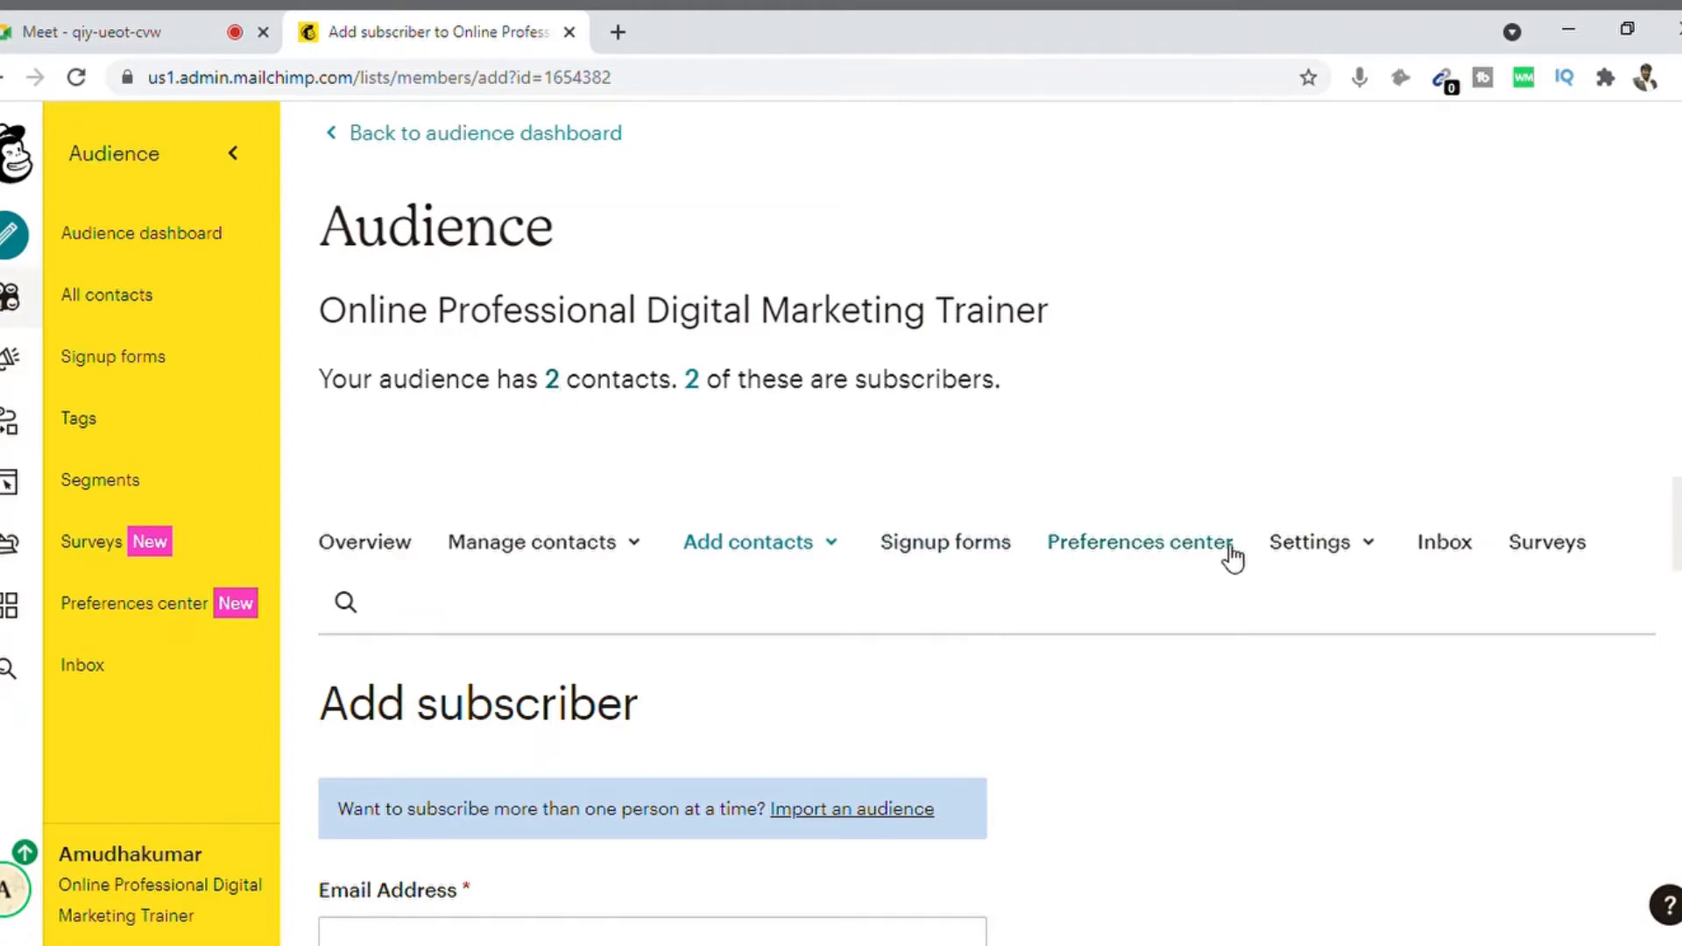
Step: Start a contact import using the Copy and paste method
left_click(830, 550)
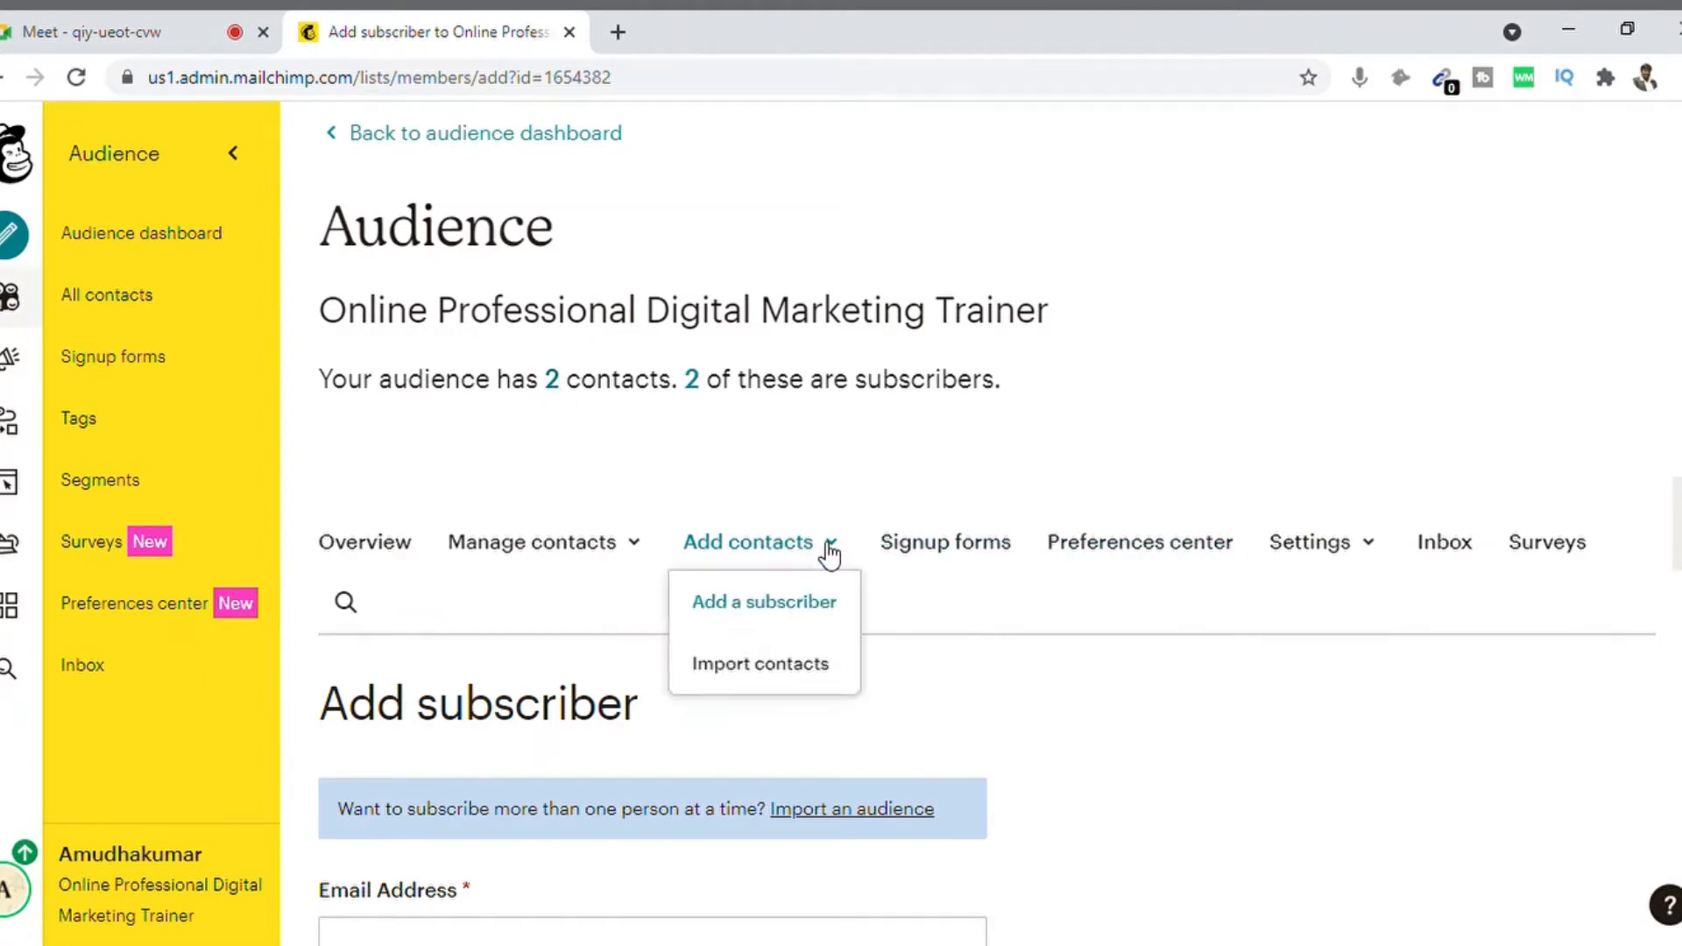
left_click(802, 673)
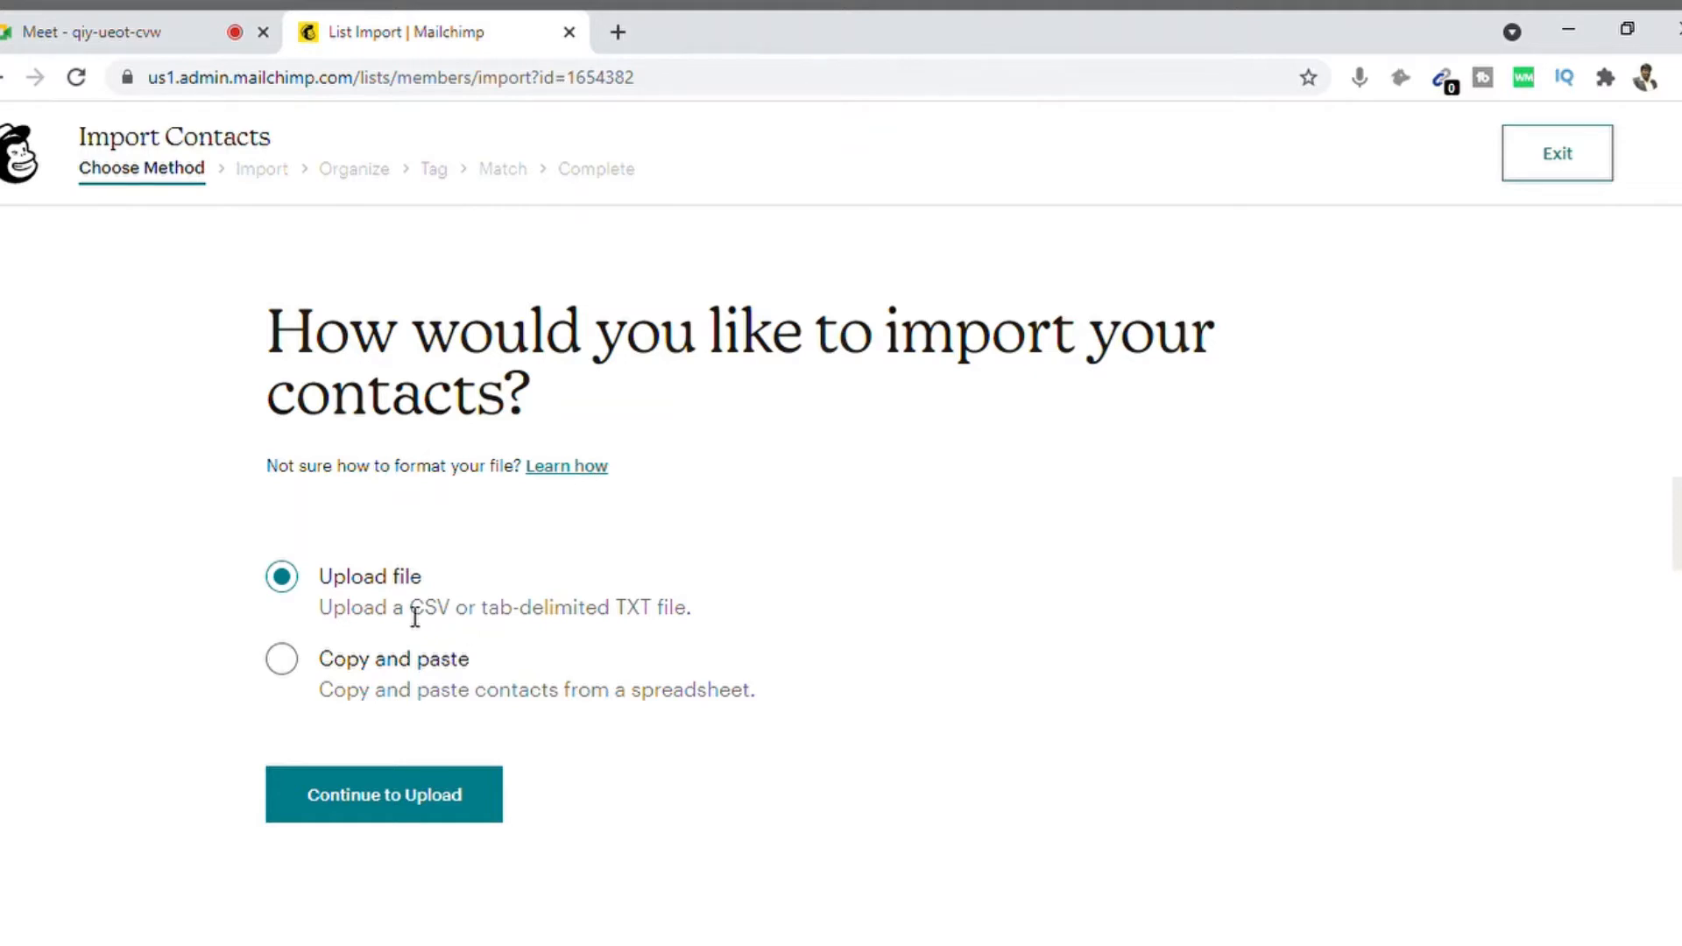
left_click(282, 666)
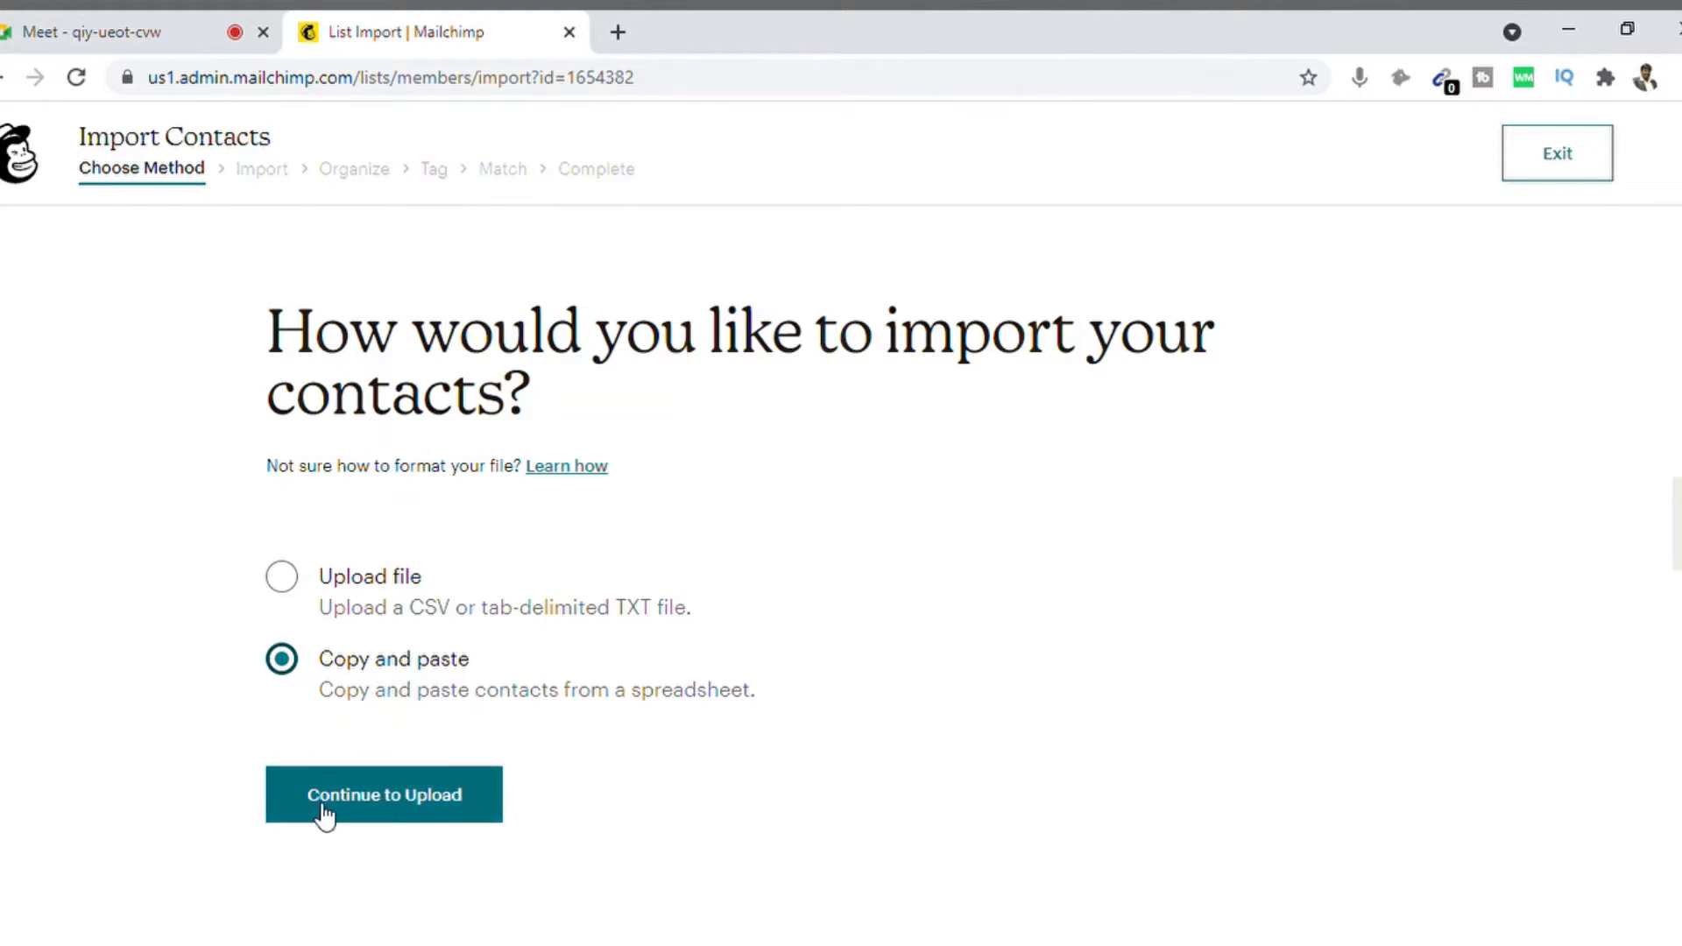
left_click(409, 805)
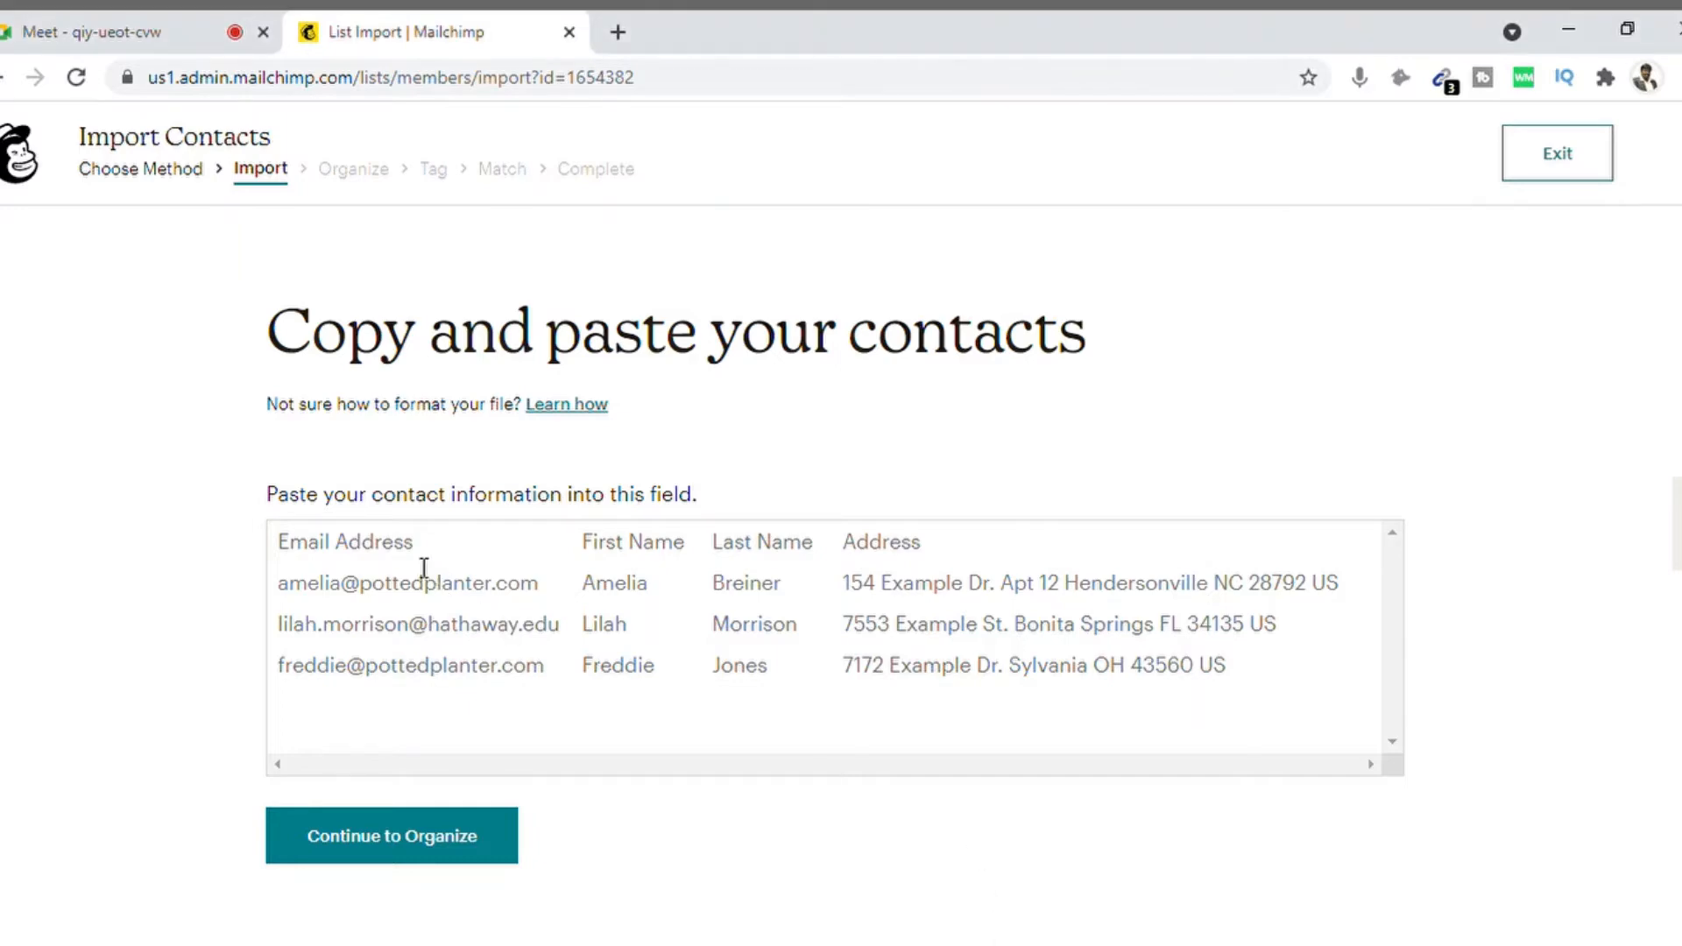
Step: Focus the paste field and switch to the spreadsheet to copy the contacts
left_click(397, 558)
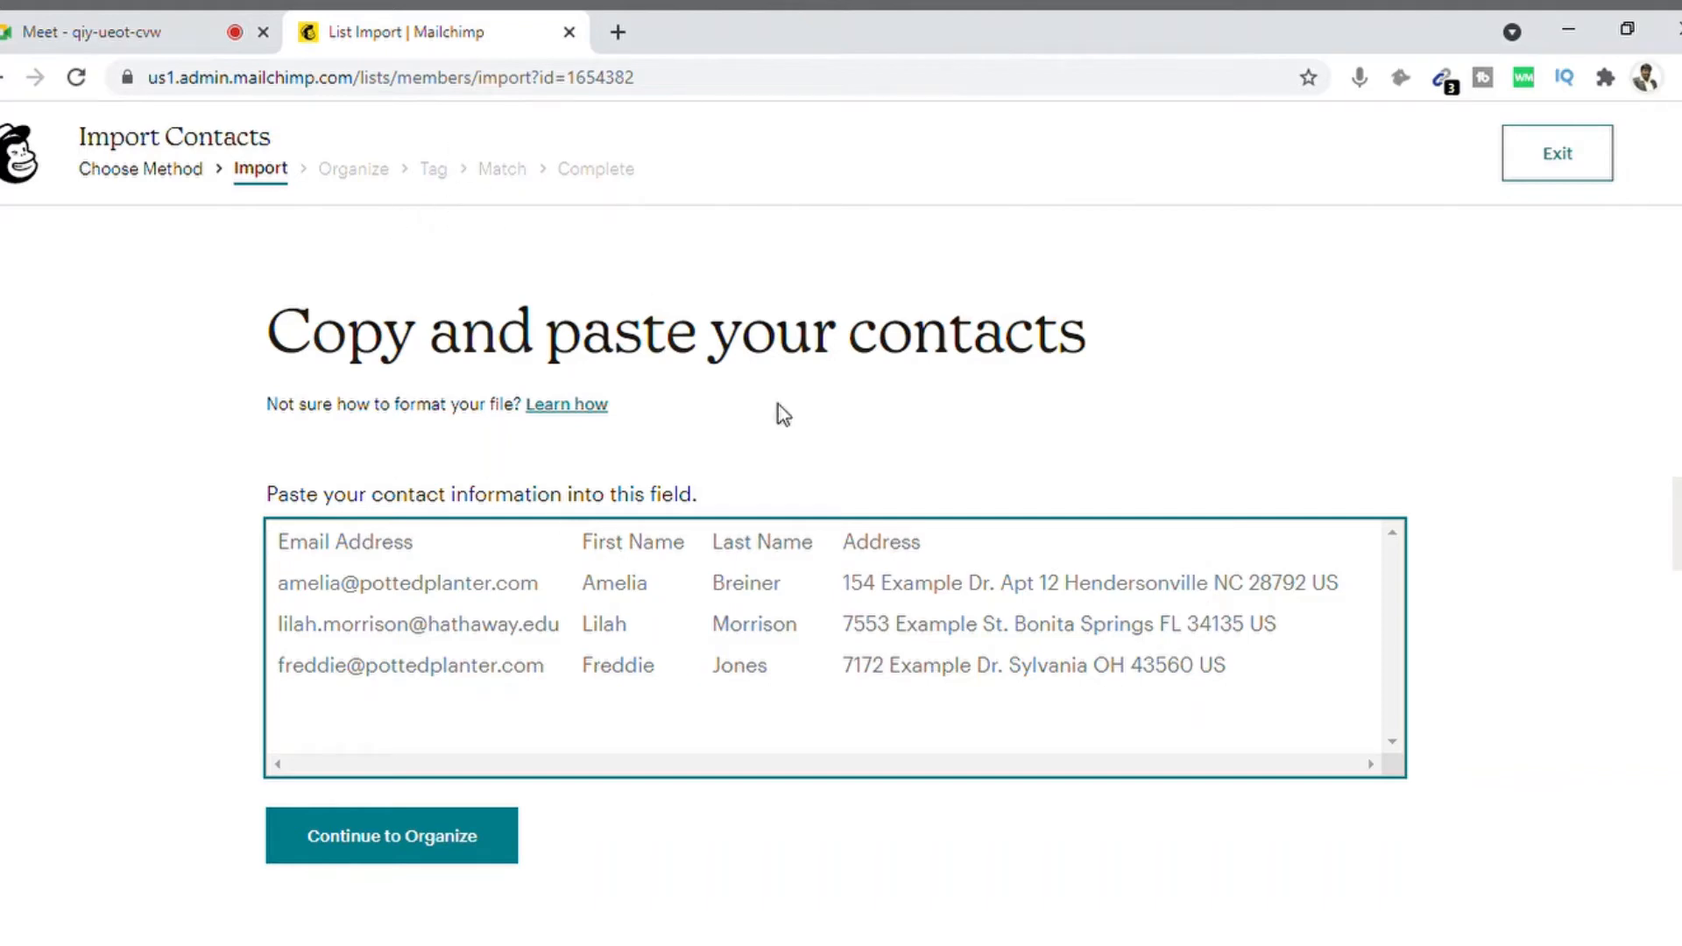
key("alt+Tab")
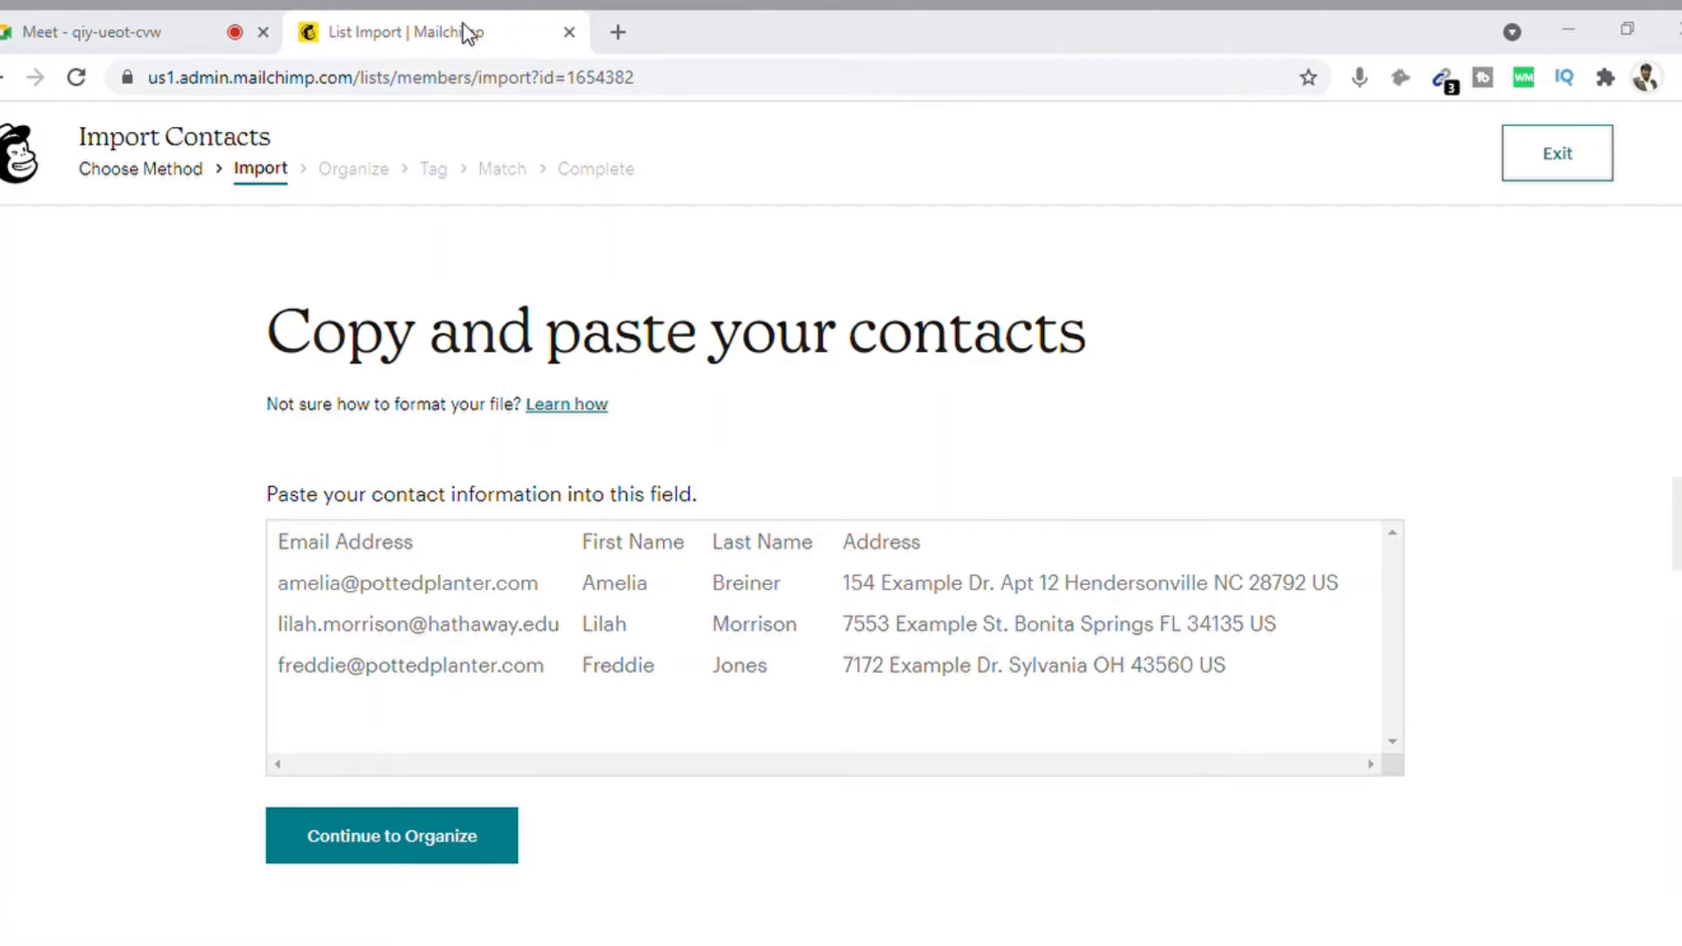
Step: Paste the copied contact list into the import field
left_click(581, 221)
left_click(323, 544)
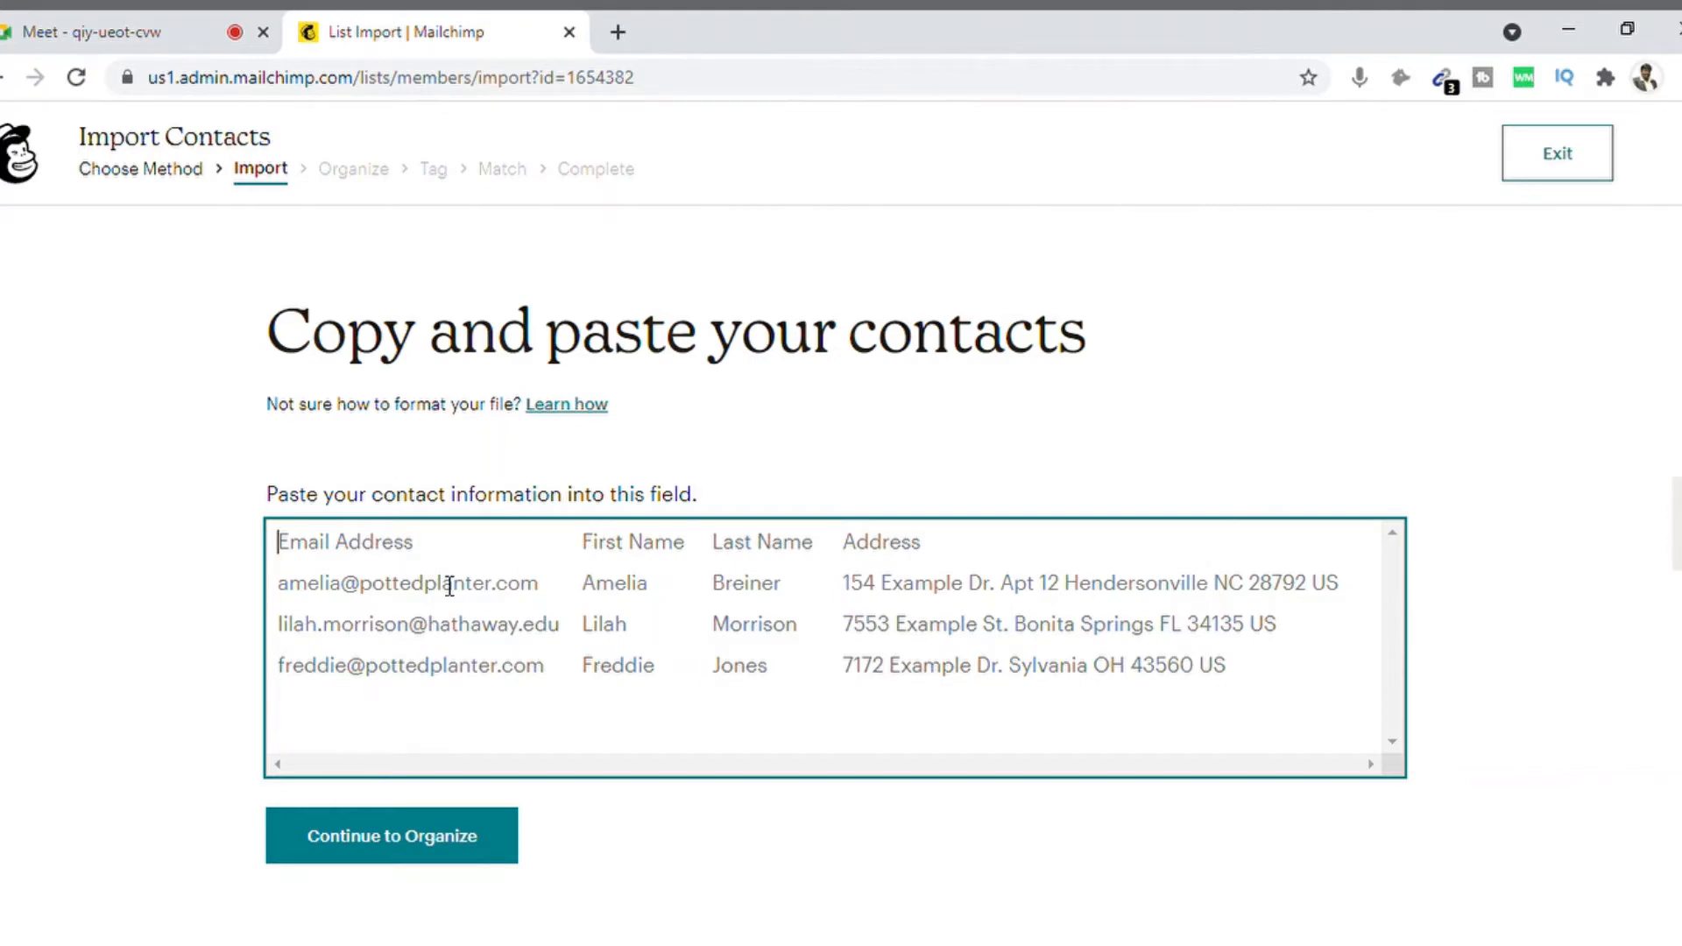
key("ctrl+v")
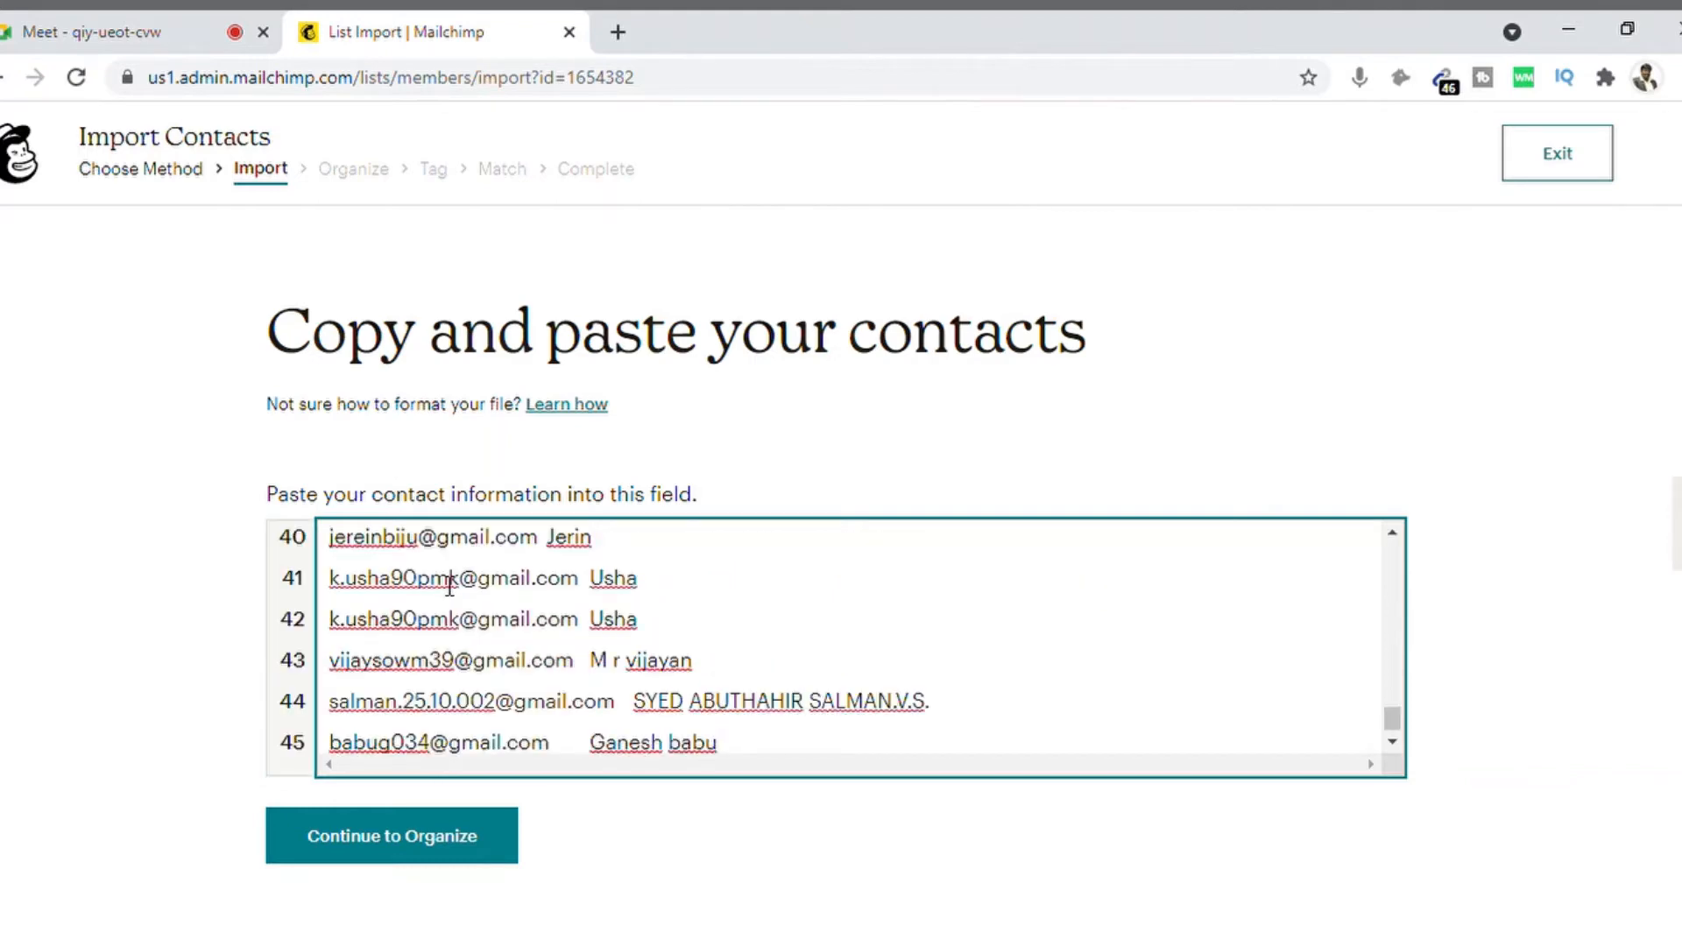
key("Up")
key("Up")
key("Up")
key("Up")
key("Up")
key("Up")
key("Up")
key("Up")
key("Up")
key("Up")
key("Up")
key("Up")
key("Up")
key("Up")
key("Up")
key("Up")
key("Up")
key("Up")
key("Up")
key("Up")
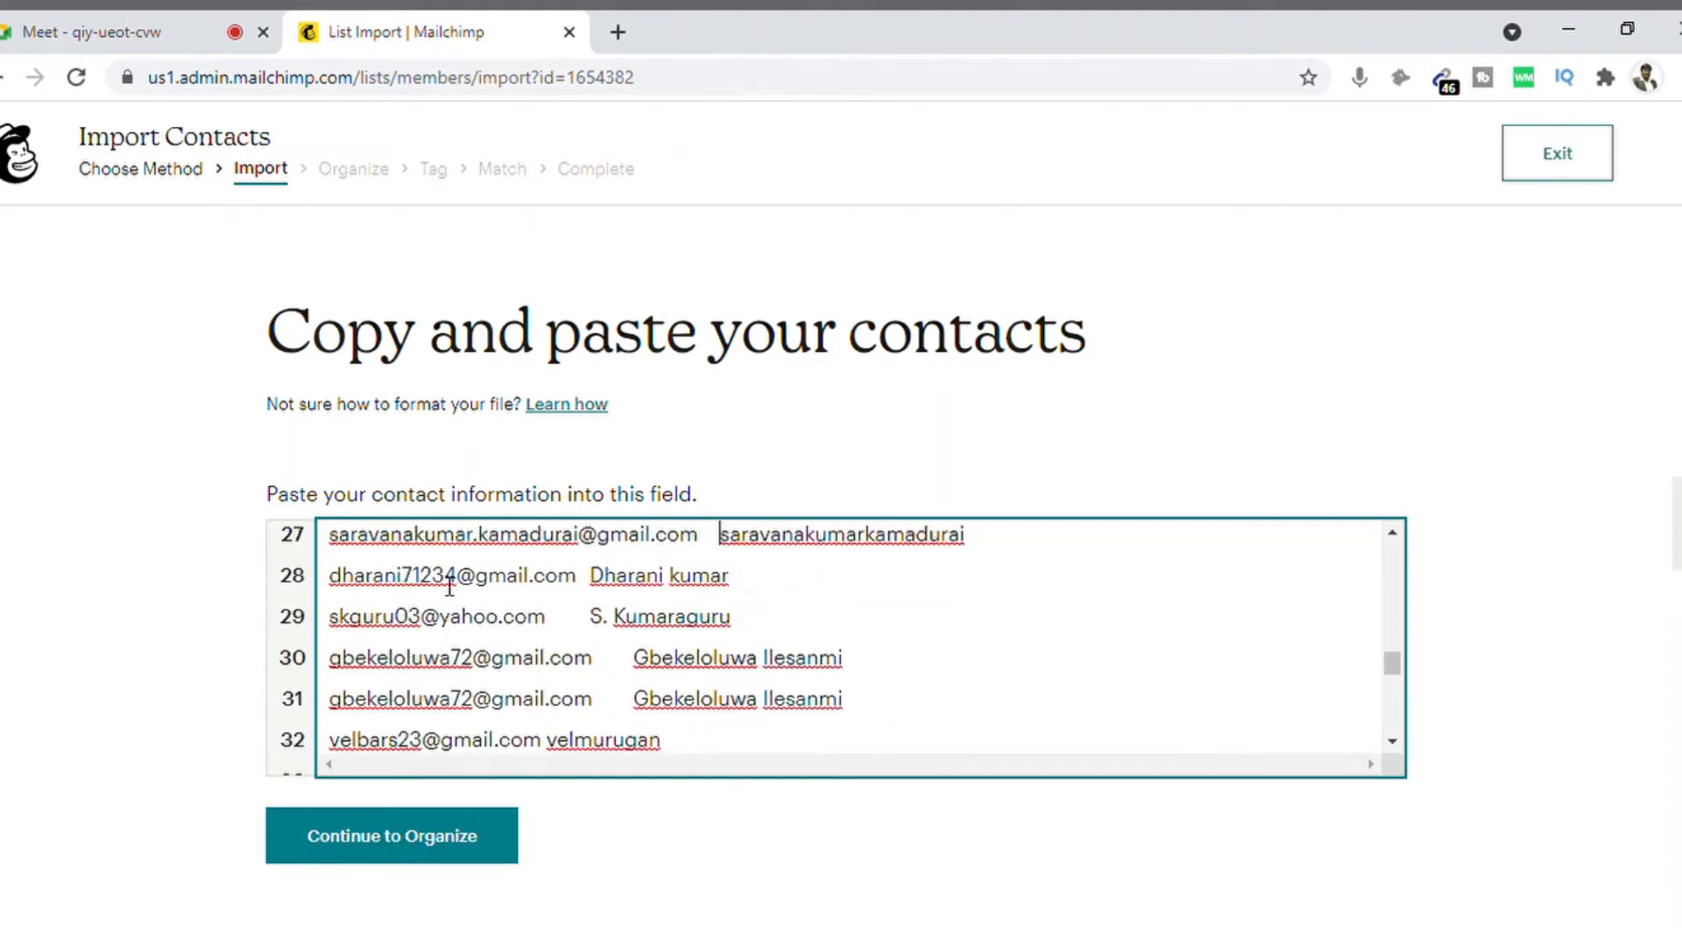
key("Up")
key("Up")
key("Up")
key("Up")
key("Up")
key("Up")
key("Up")
key("Up")
key("Up")
key("Up")
key("Up")
key("Up")
key("Up")
key("Up")
key("Up")
key("Up")
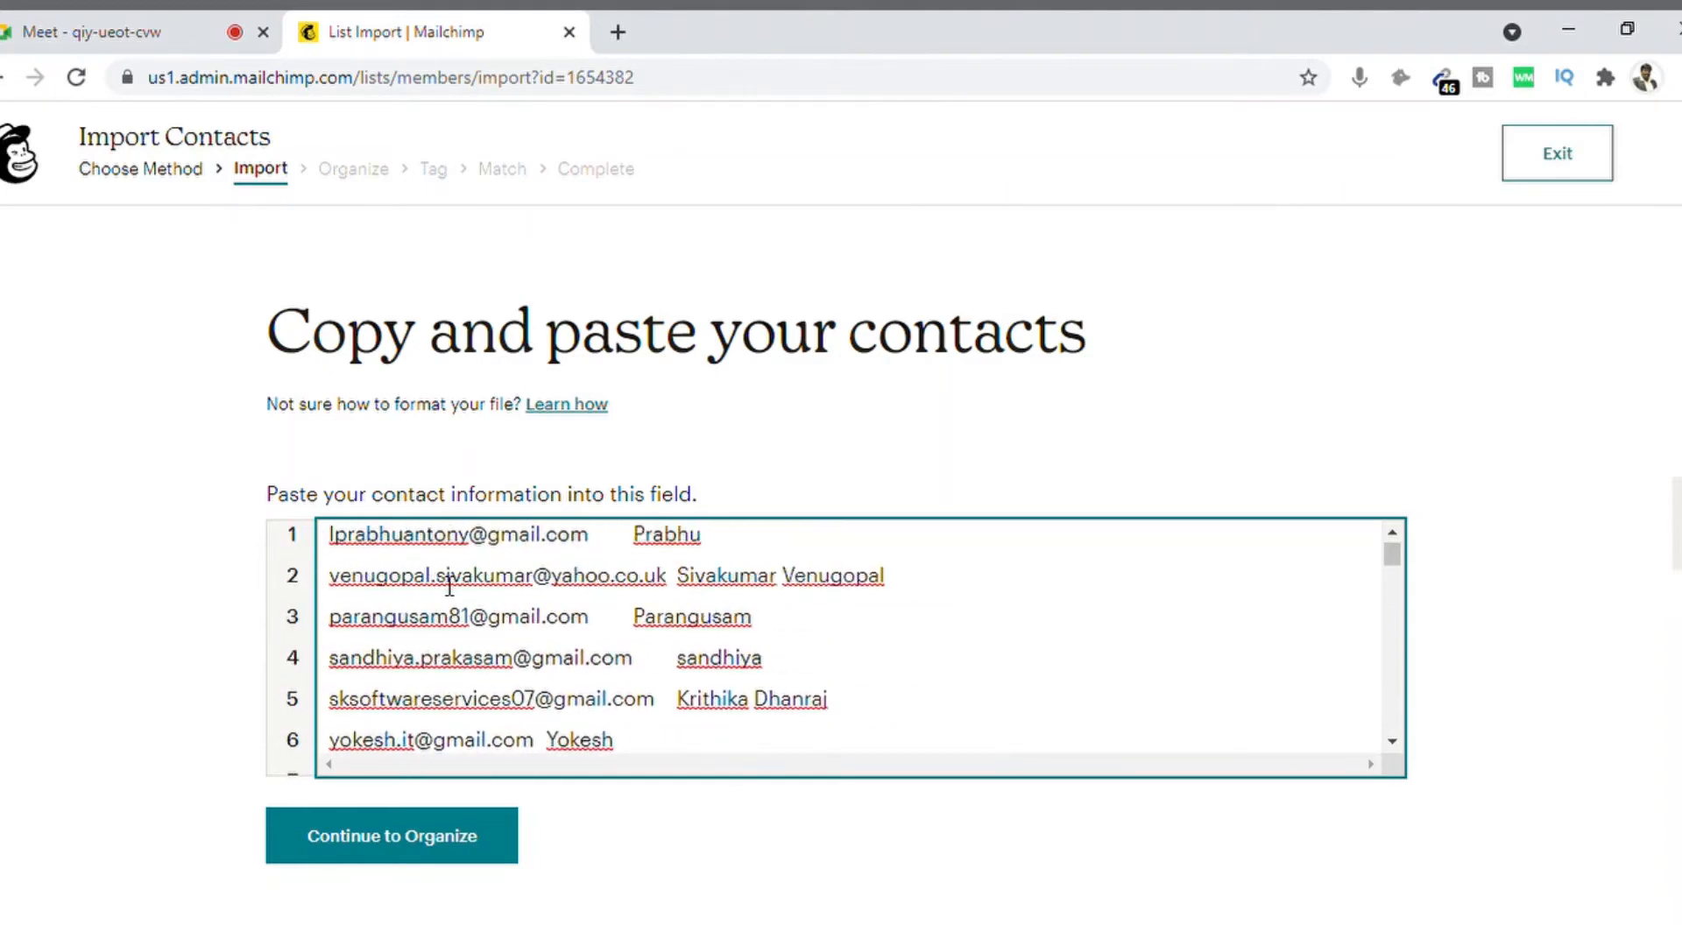
key("Down")
key("Left")
key("Left")
key("Left")
key("Left")
Step: Delete the dummy test contact on line 9
key("Down")
key("Down")
key("Down")
key("Down")
key("Down")
key("Down")
key("Down")
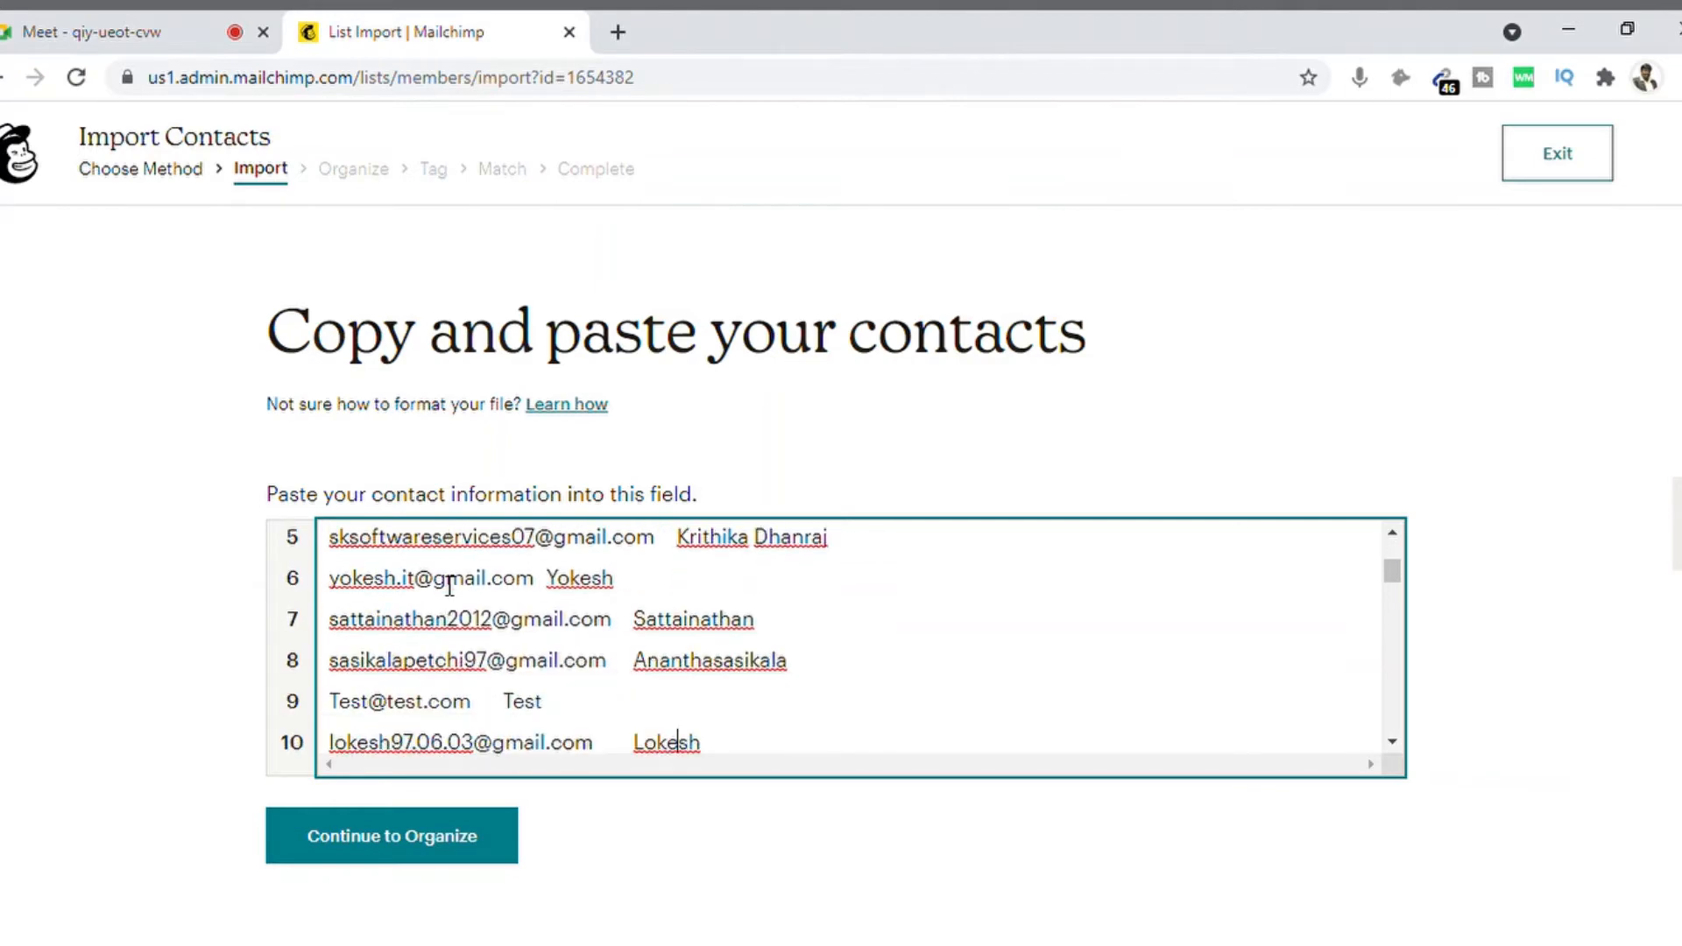
key("Up")
key("Up")
key("Up")
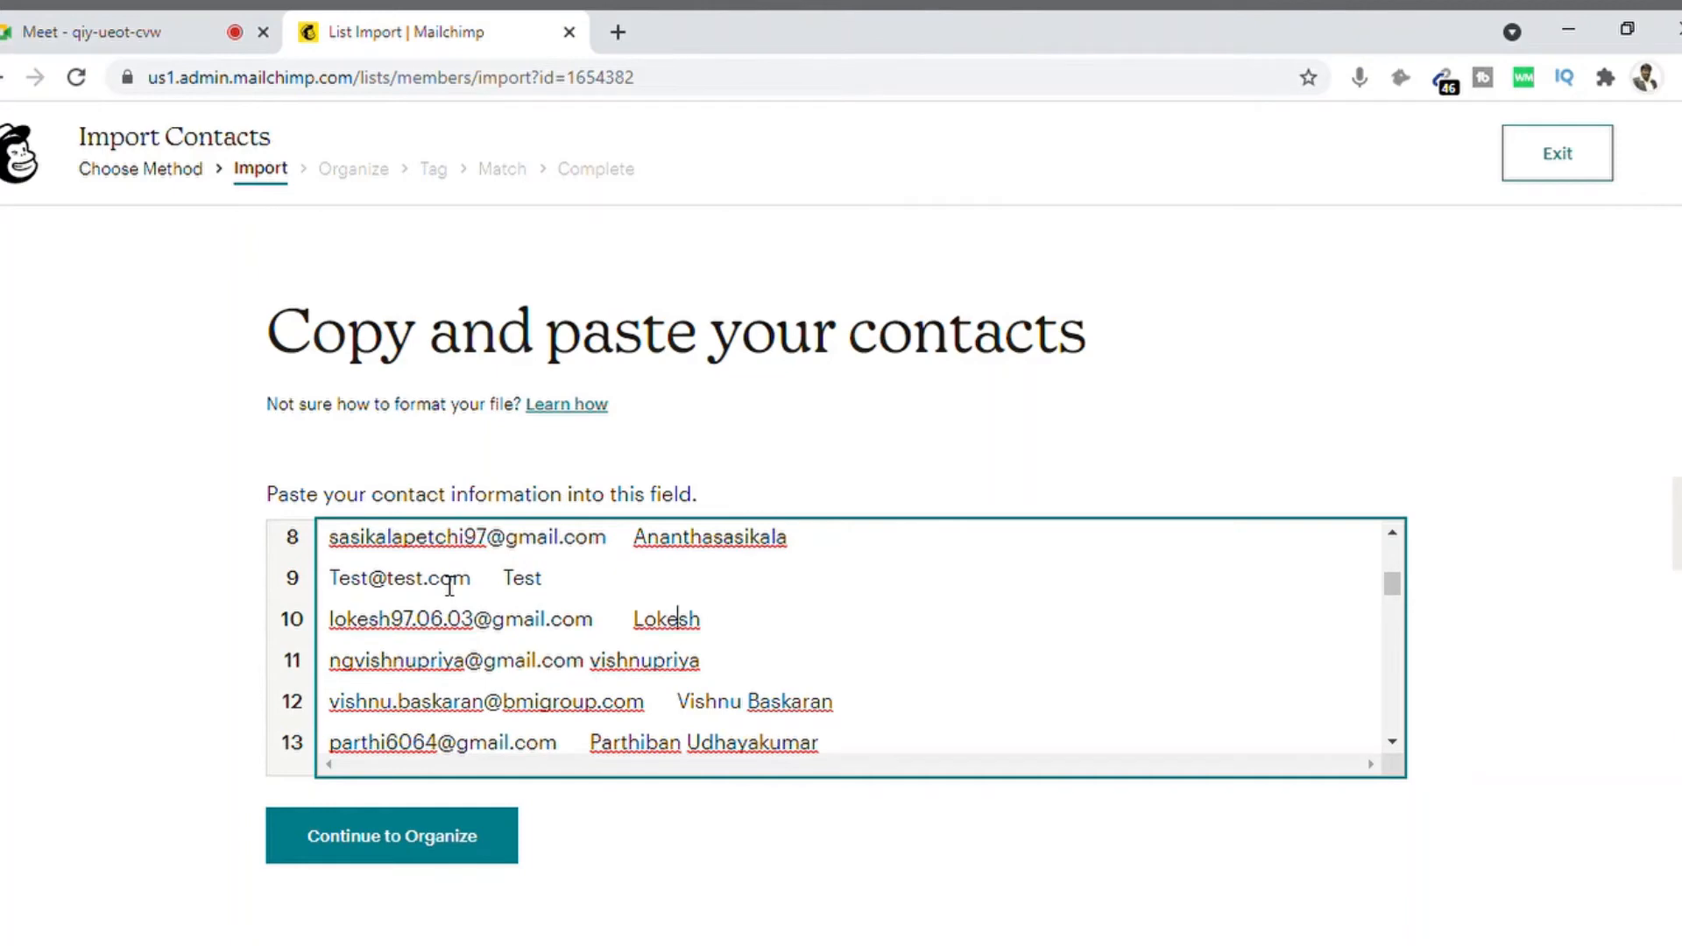
key("shift+Home")
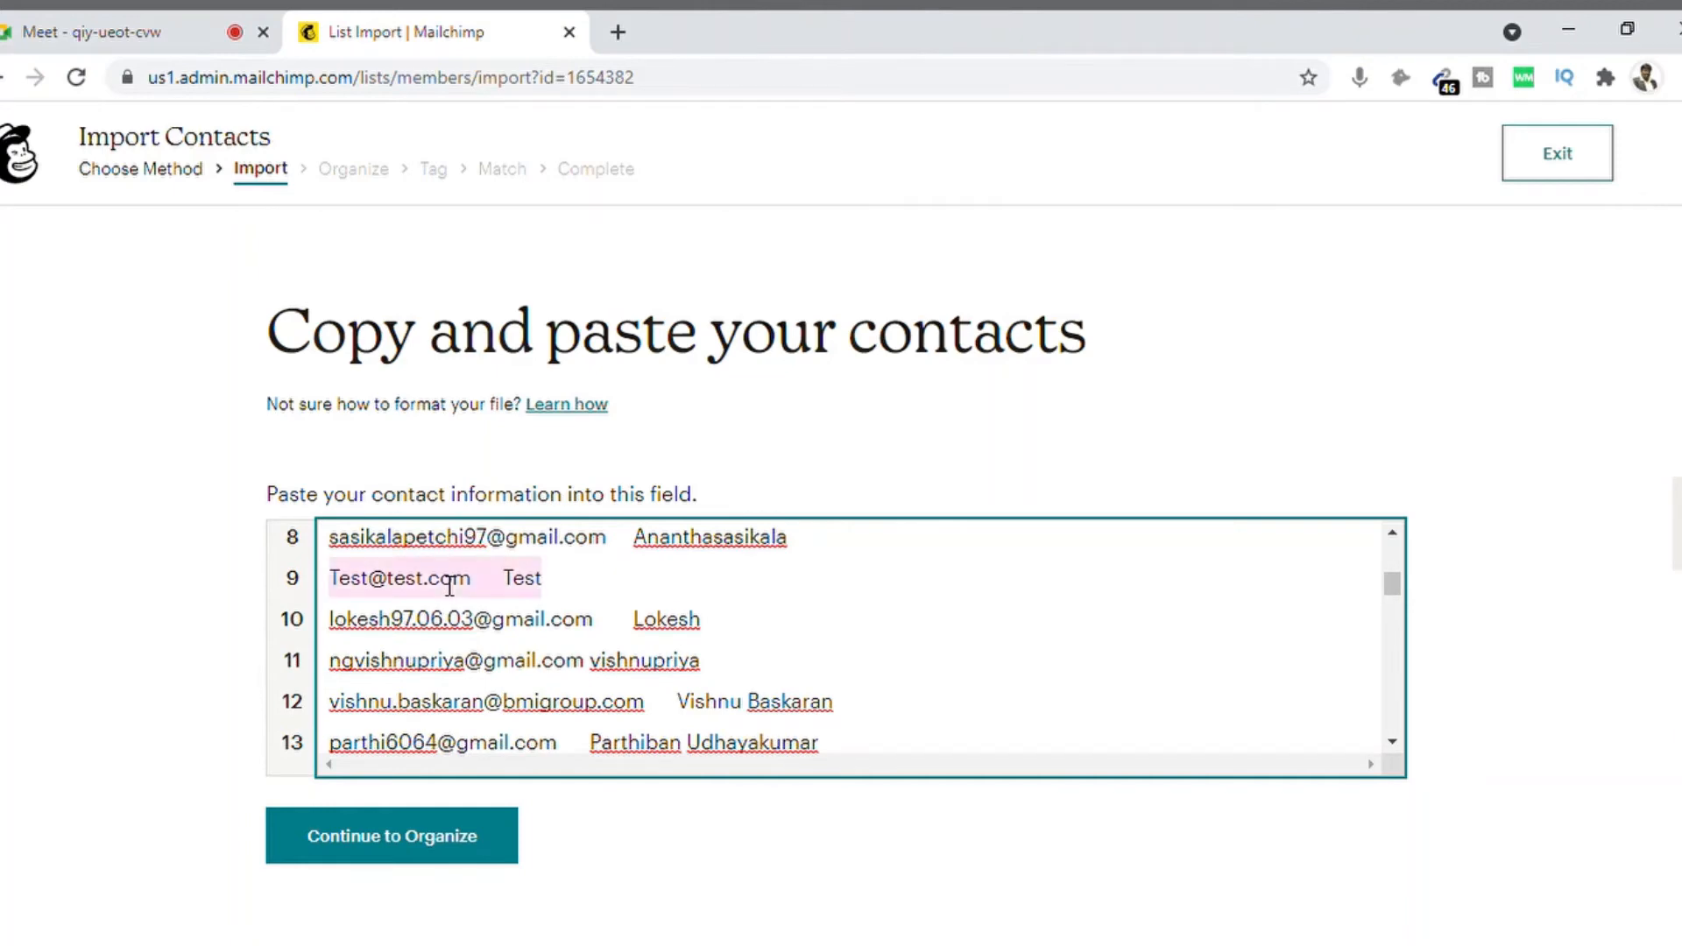
key("BackSpace")
key("BackSpace")
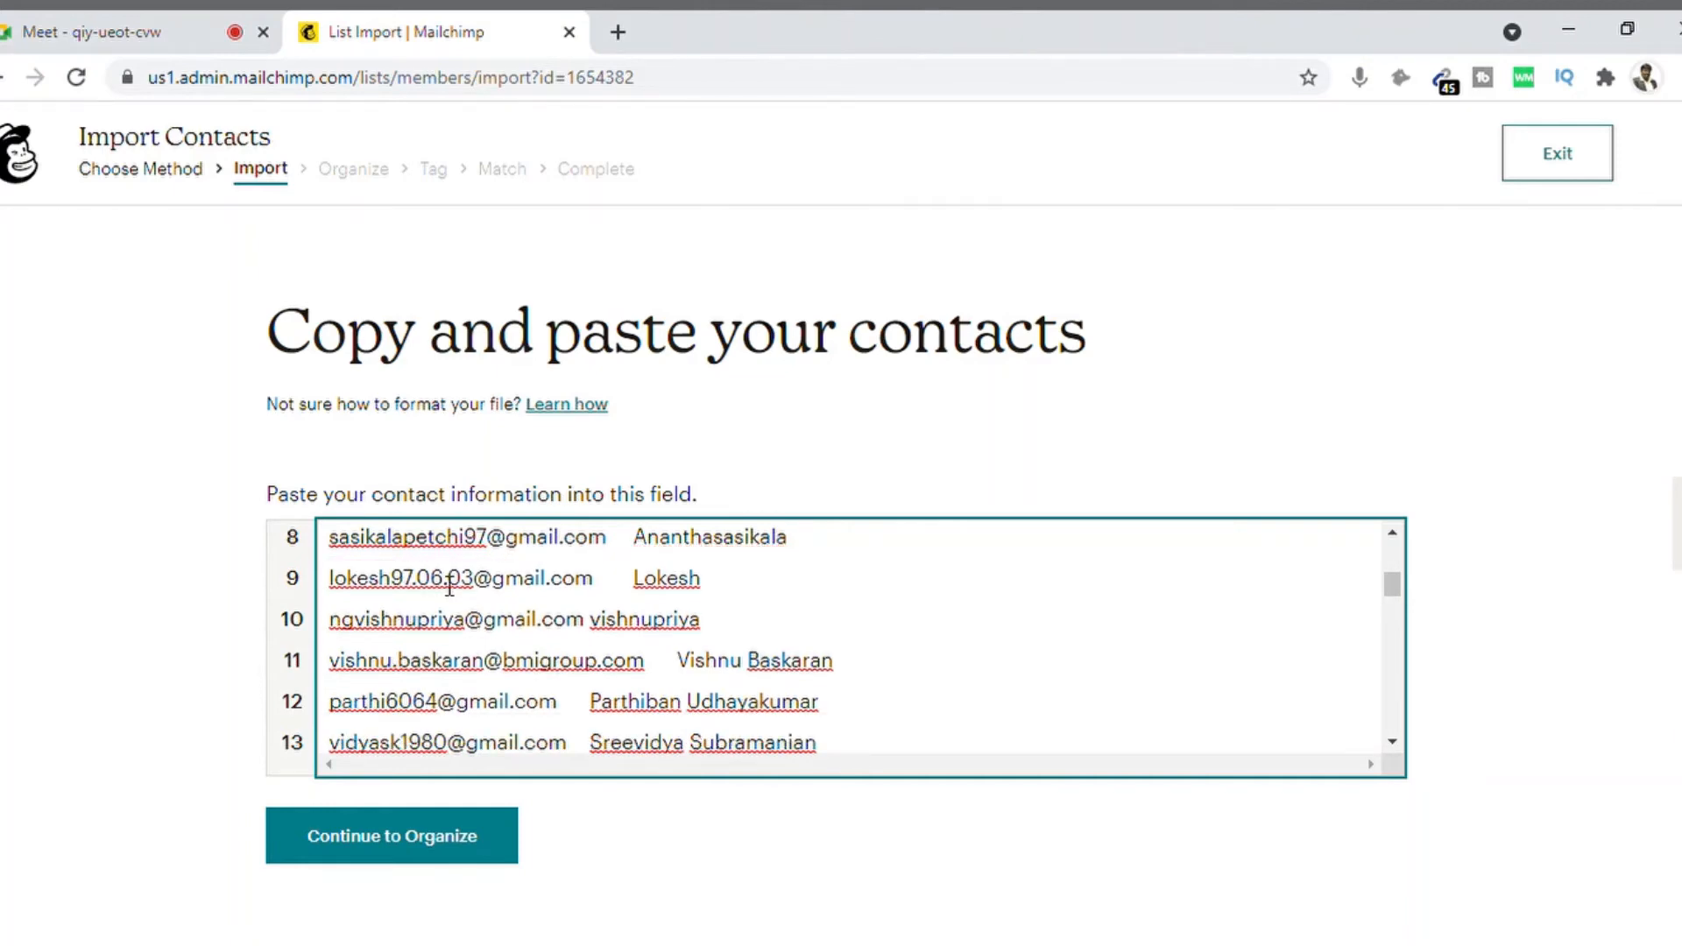
Step: Remove the duplicate contact on line 29 and its leftover empty line
key("Down")
key("Down")
key("Down")
key("Down")
key("Down")
key("Down")
key("Down")
key("Down")
key("Down")
key("Down")
key("Down")
key("Down")
key("Down")
key("Down")
key("Down")
key("Down")
key("Down")
key("Down")
key("Down")
key("Down")
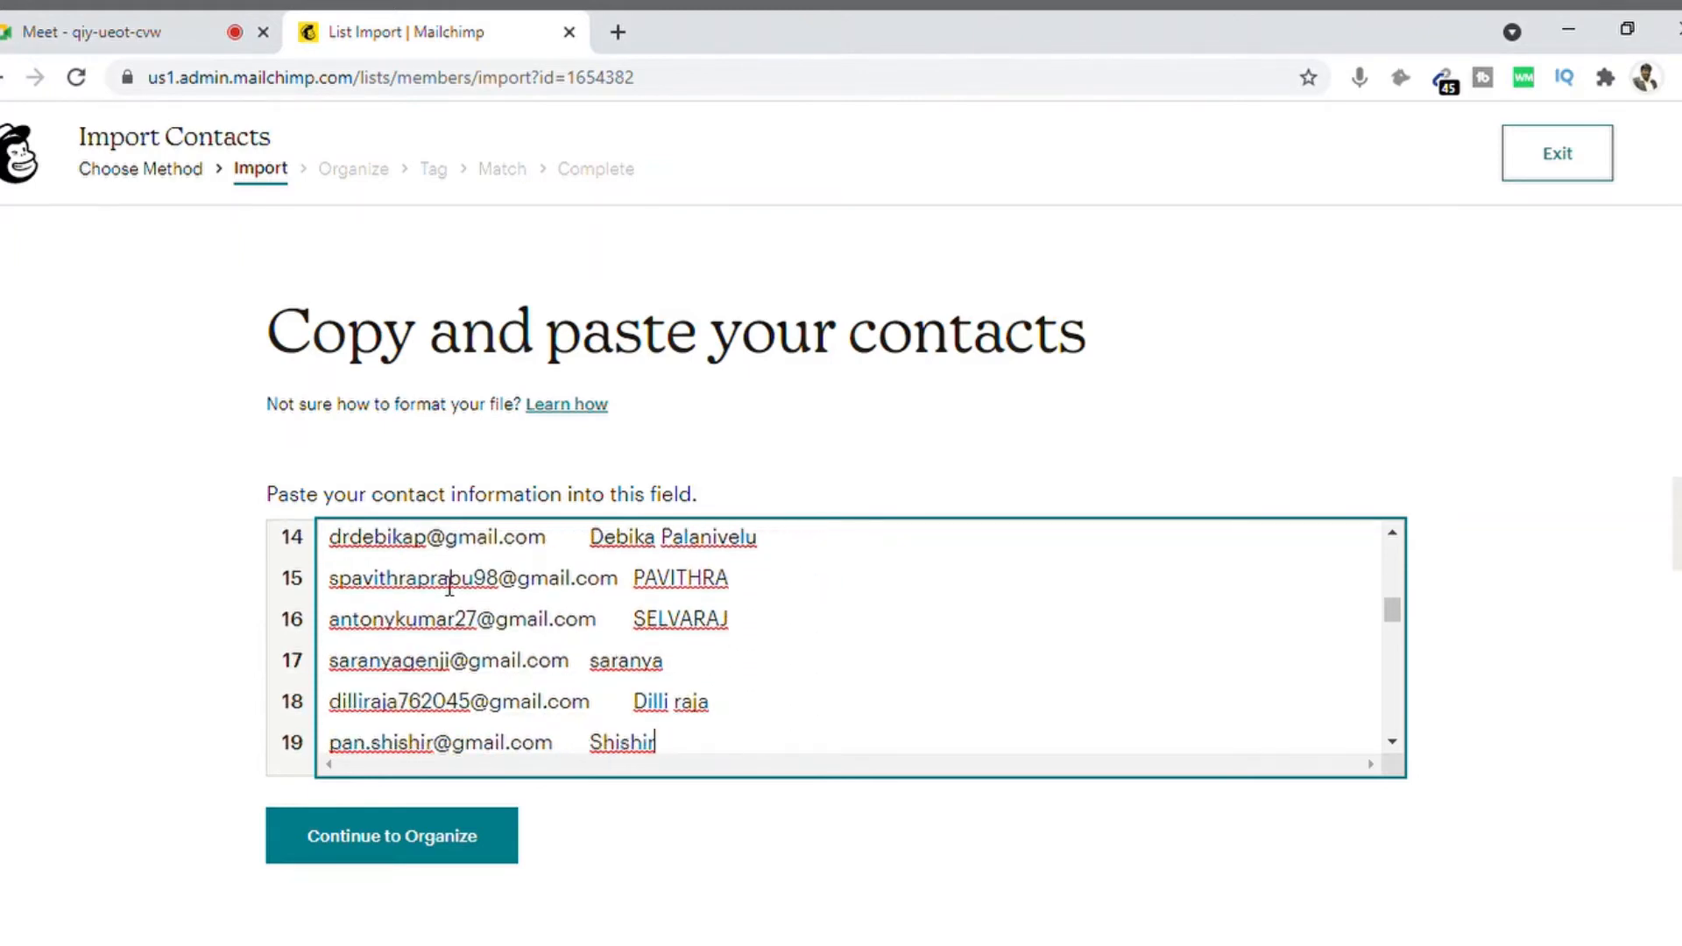
key("Down")
key("Down")
key("Down")
key("Down")
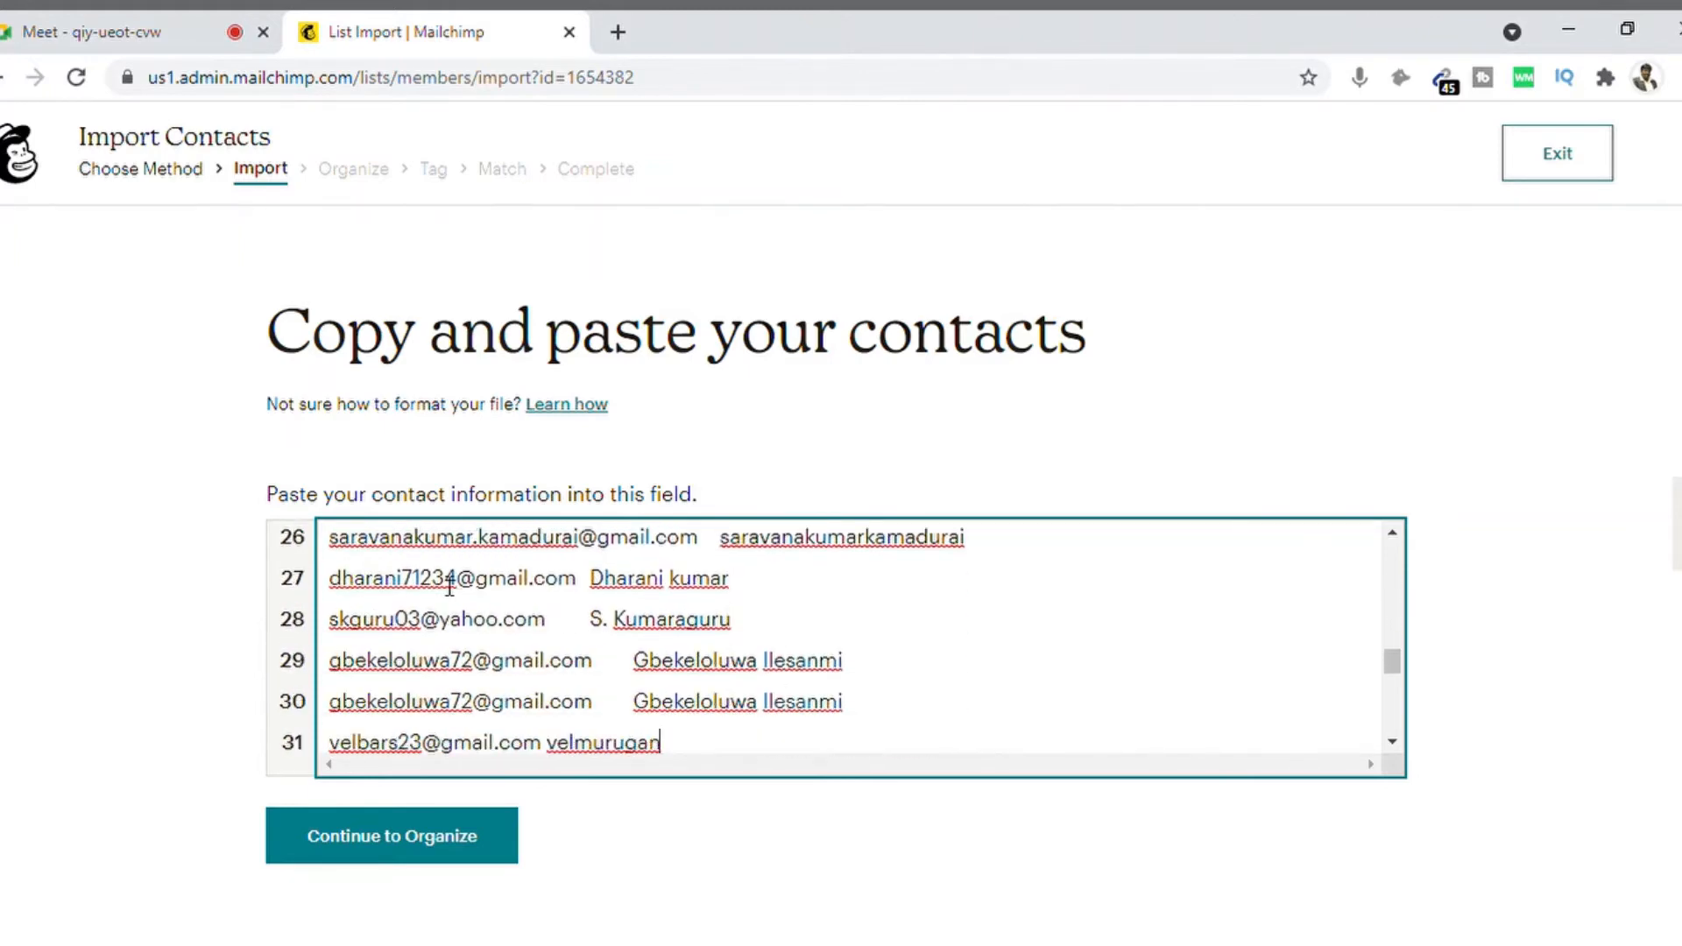
key("Up")
key("Up")
key("Up")
key("Up")
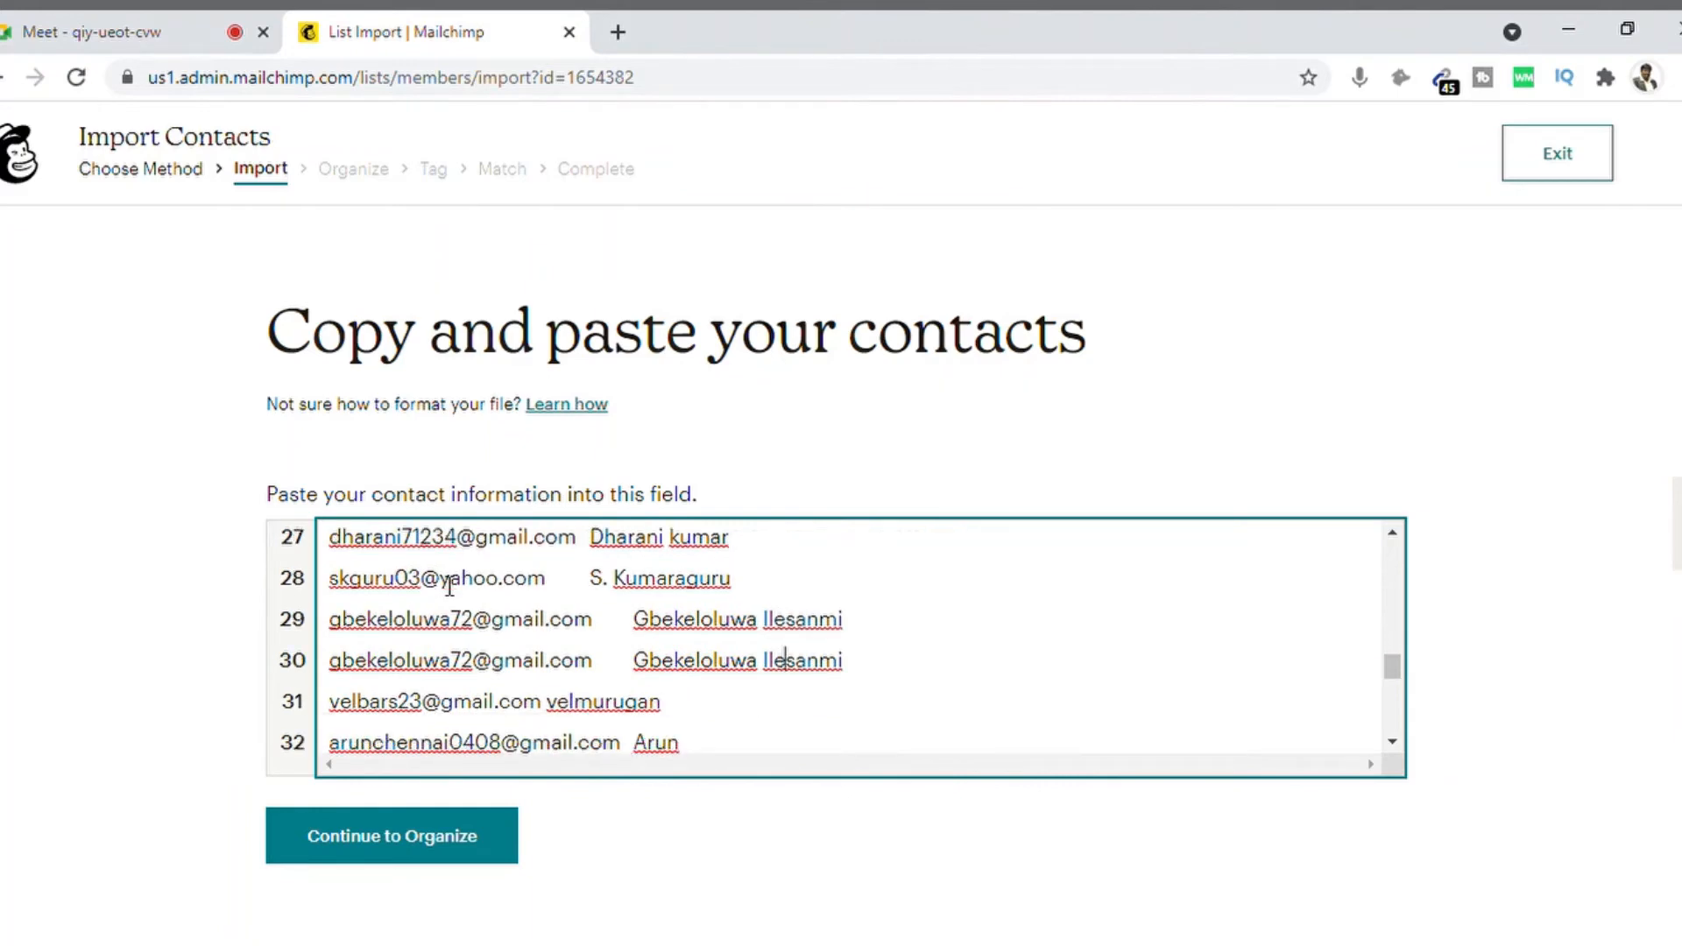
key("Down")
key("shift+End")
key("BackSpace")
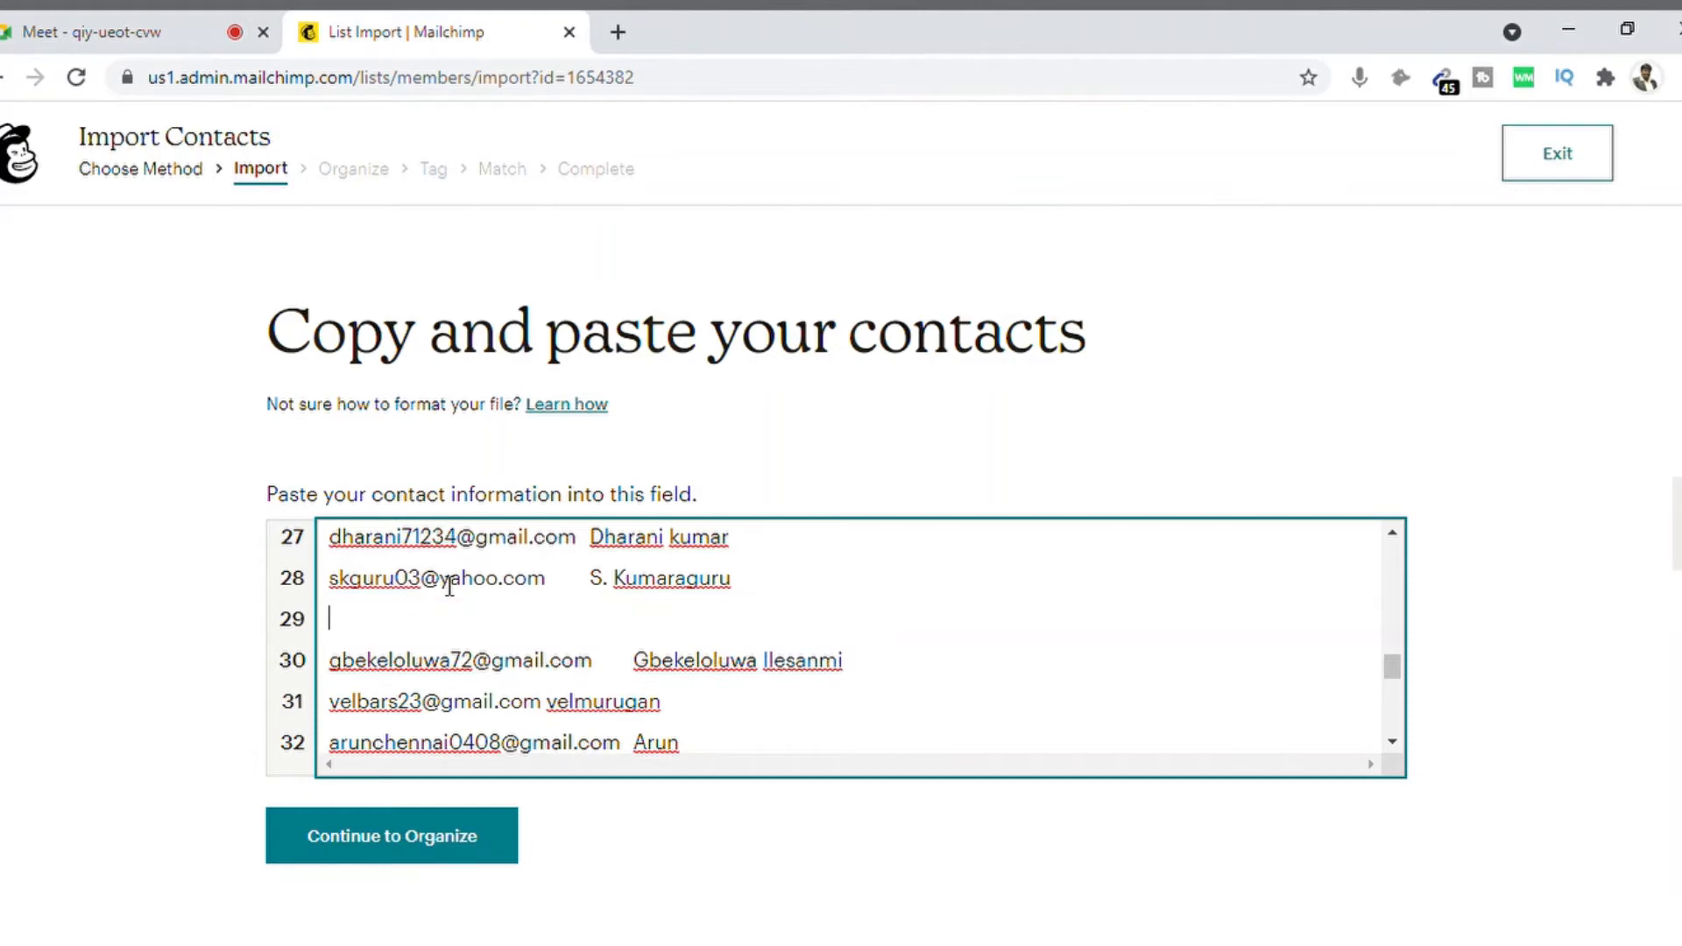
key("BackSpace")
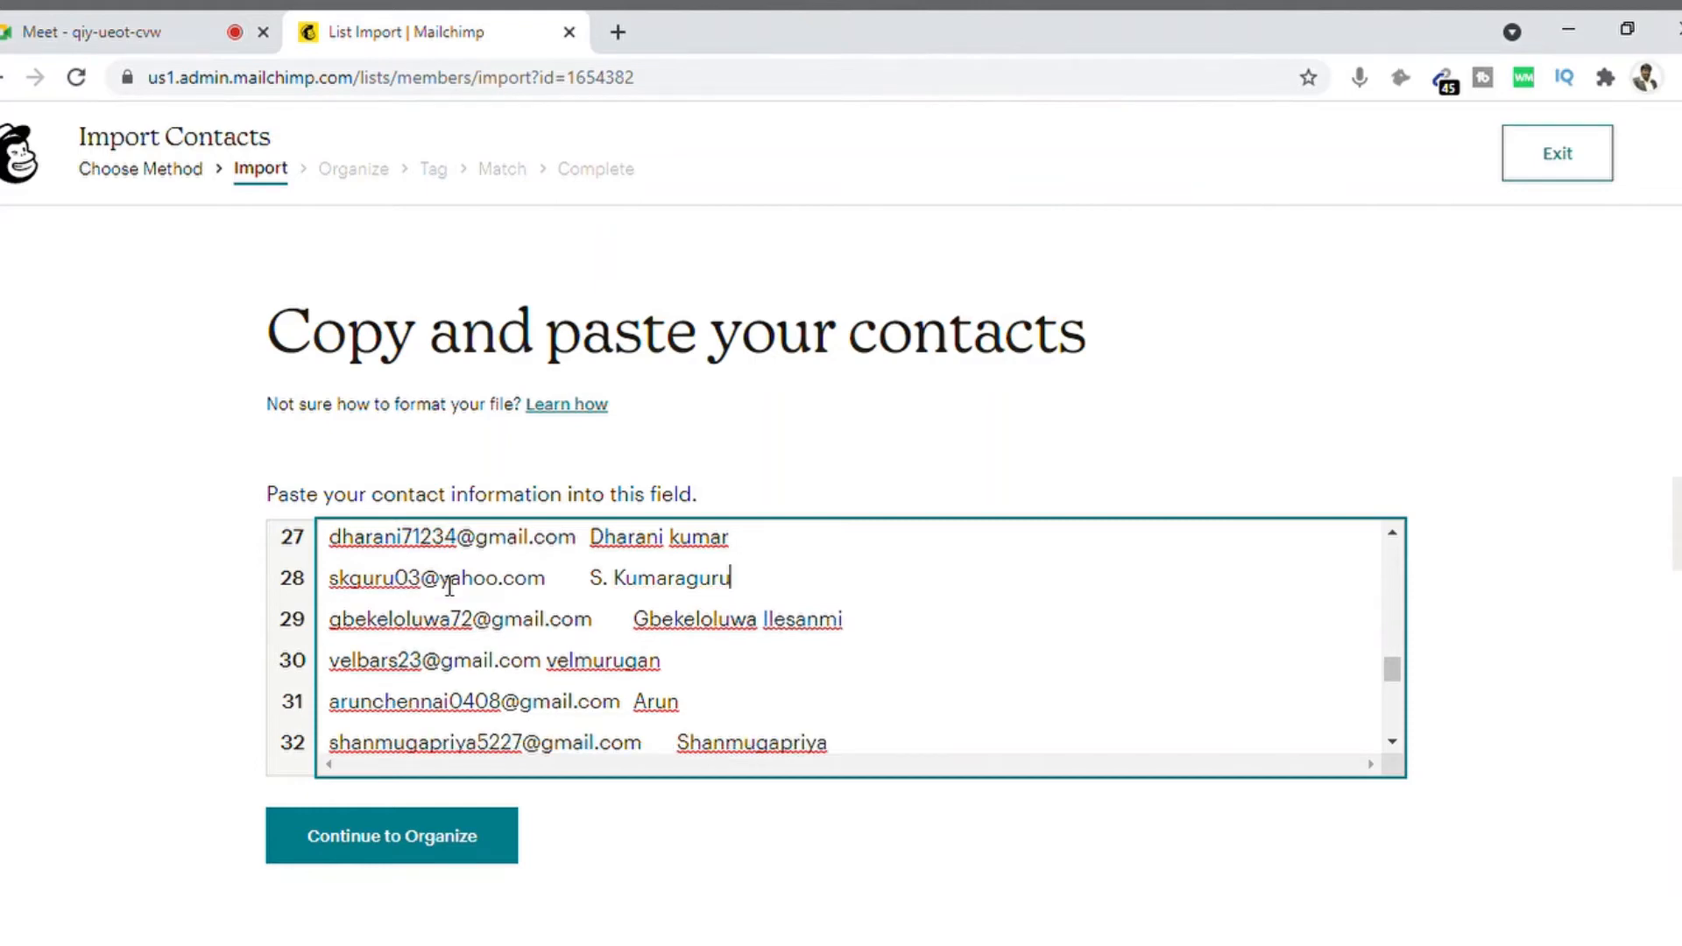
key("Down")
key("Down")
key("Down")
key("Down")
key("Down")
key("Down")
key("Down")
key("Down")
key("Down")
key("Down")
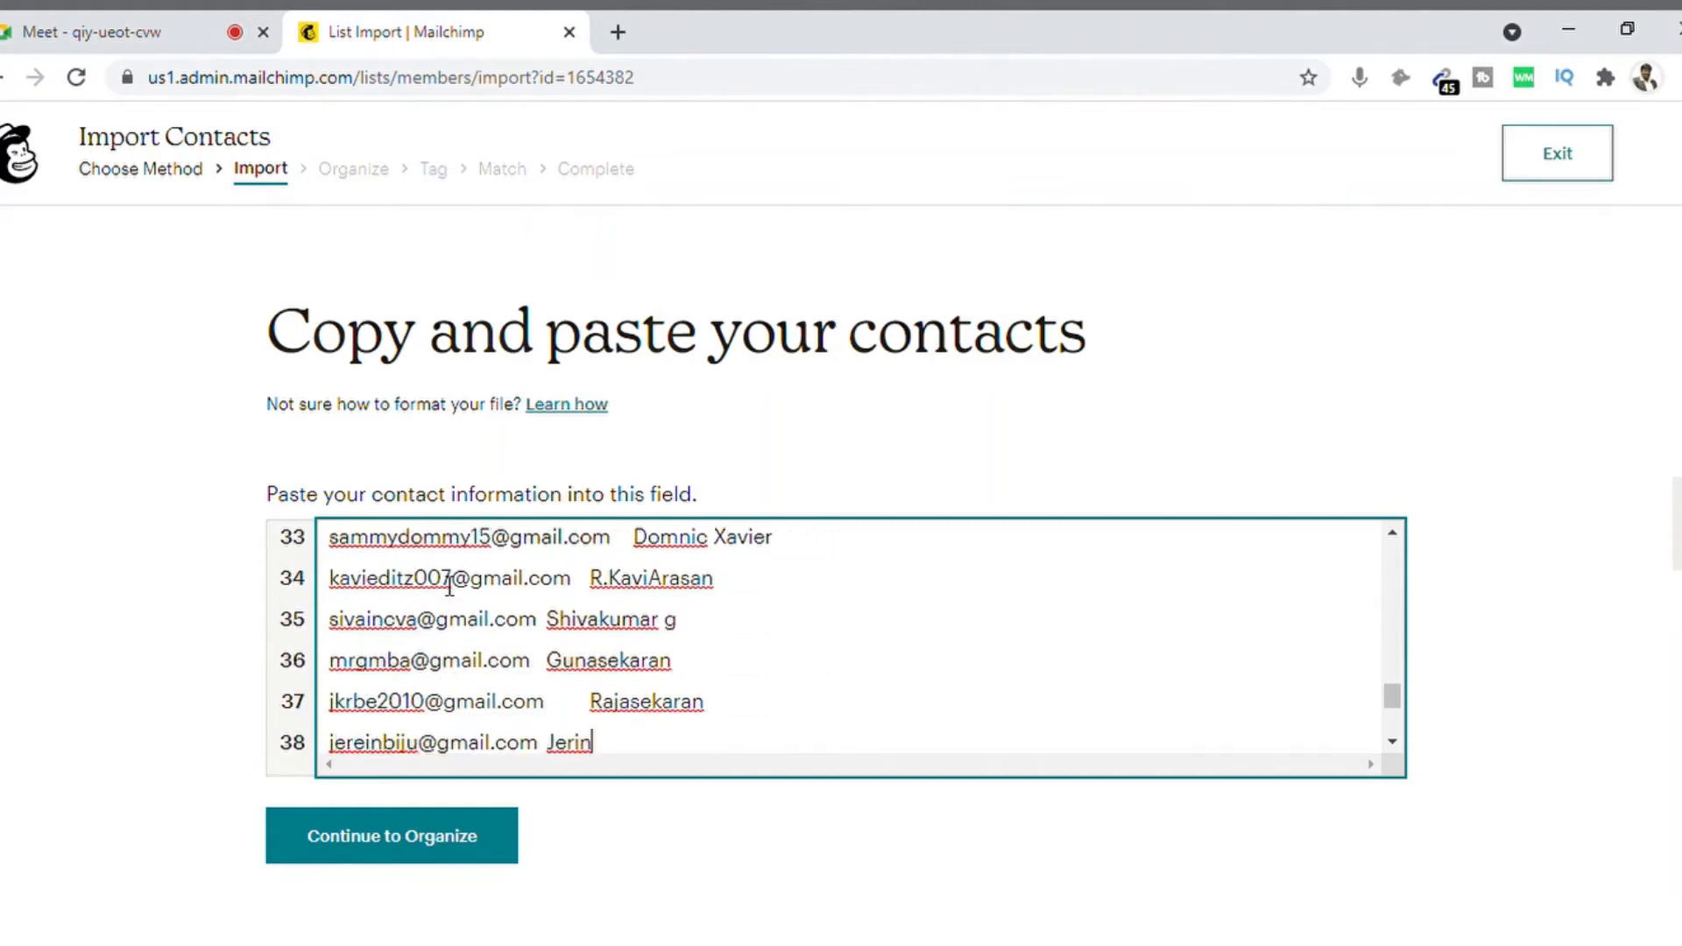
key("Down")
key("Down")
key("Down")
key("Down")
key("Down")
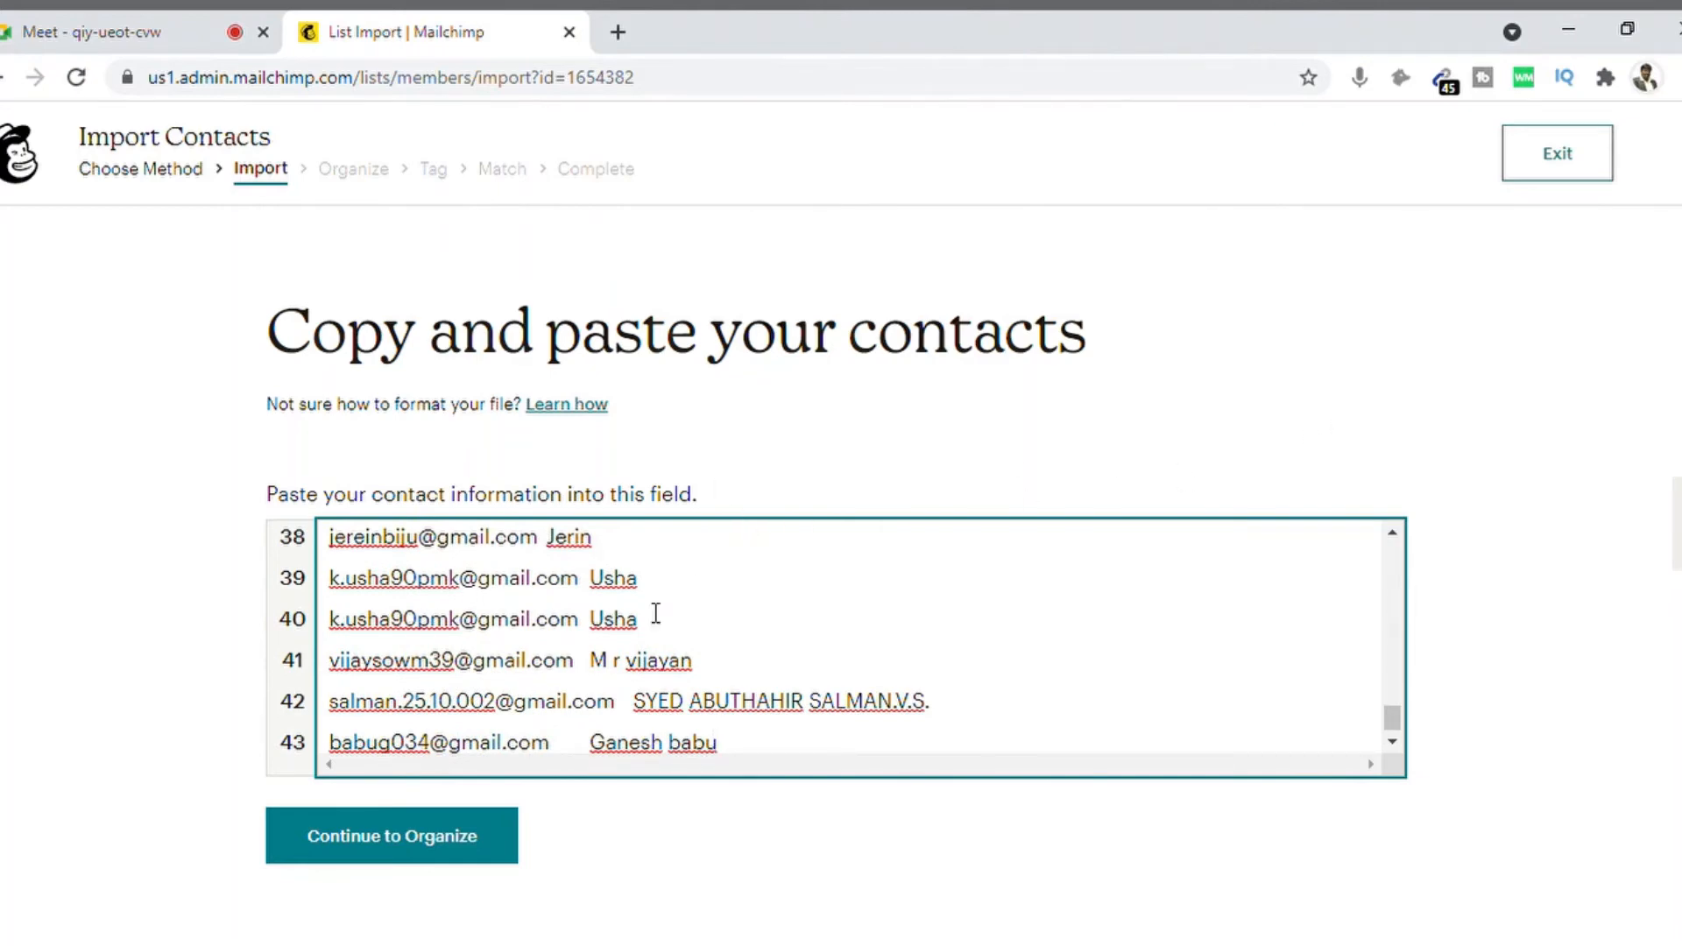
Step: Pass the Organize step with contact status kept as Subscribed
left_click(377, 837)
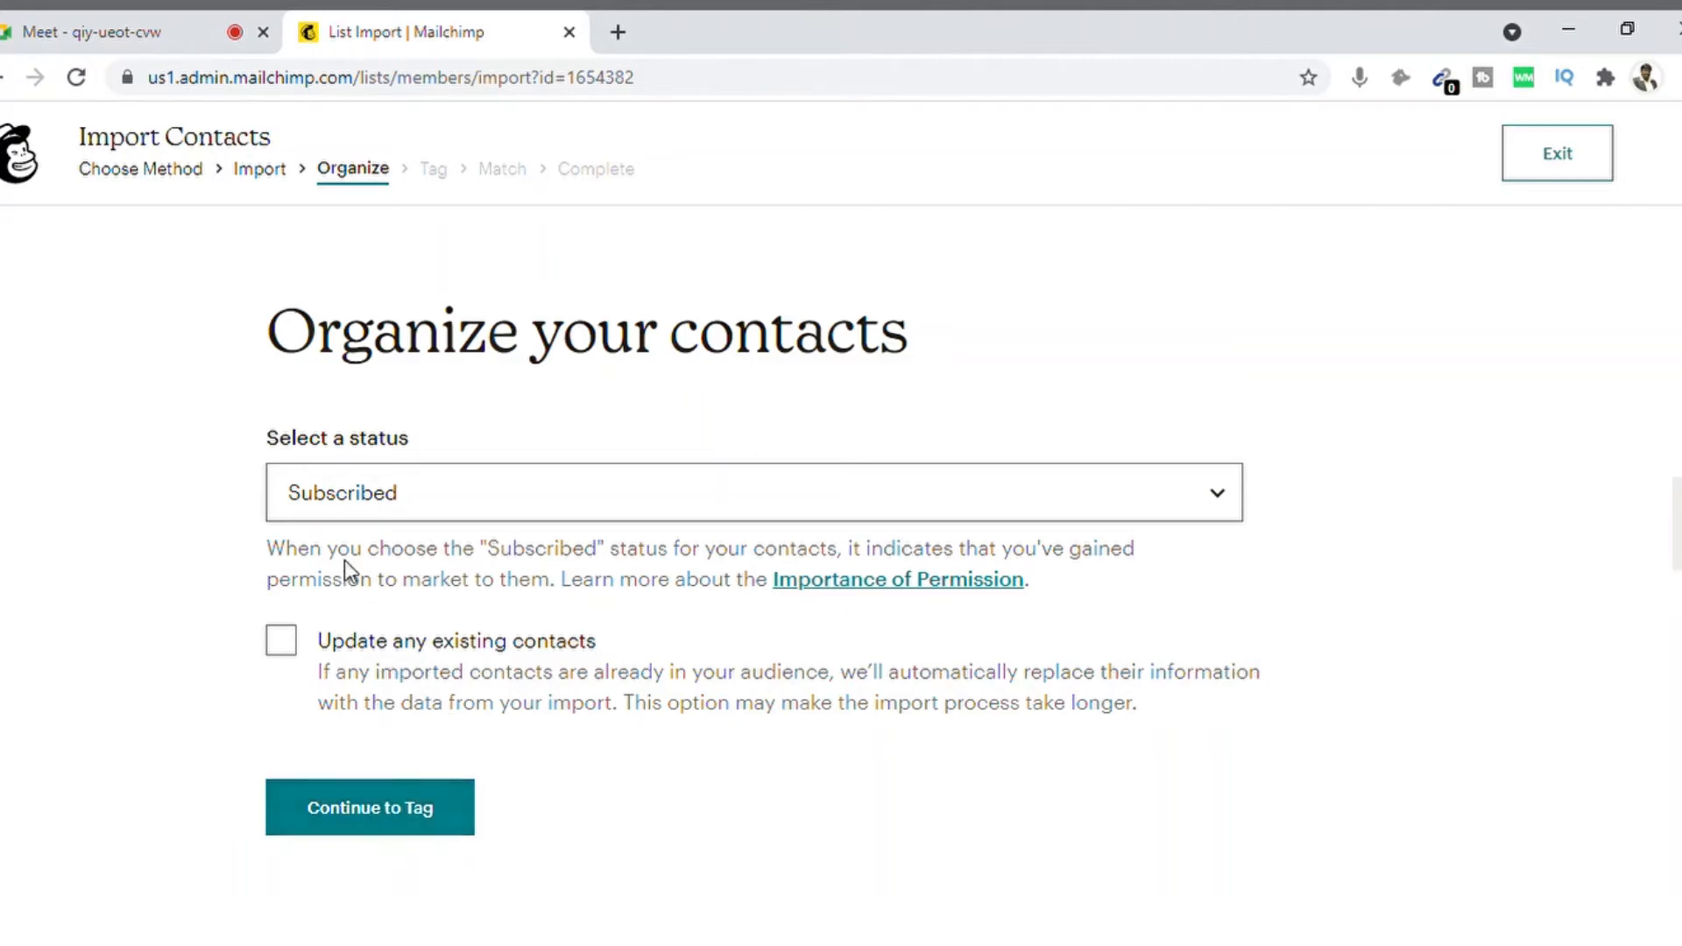
left_click(502, 502)
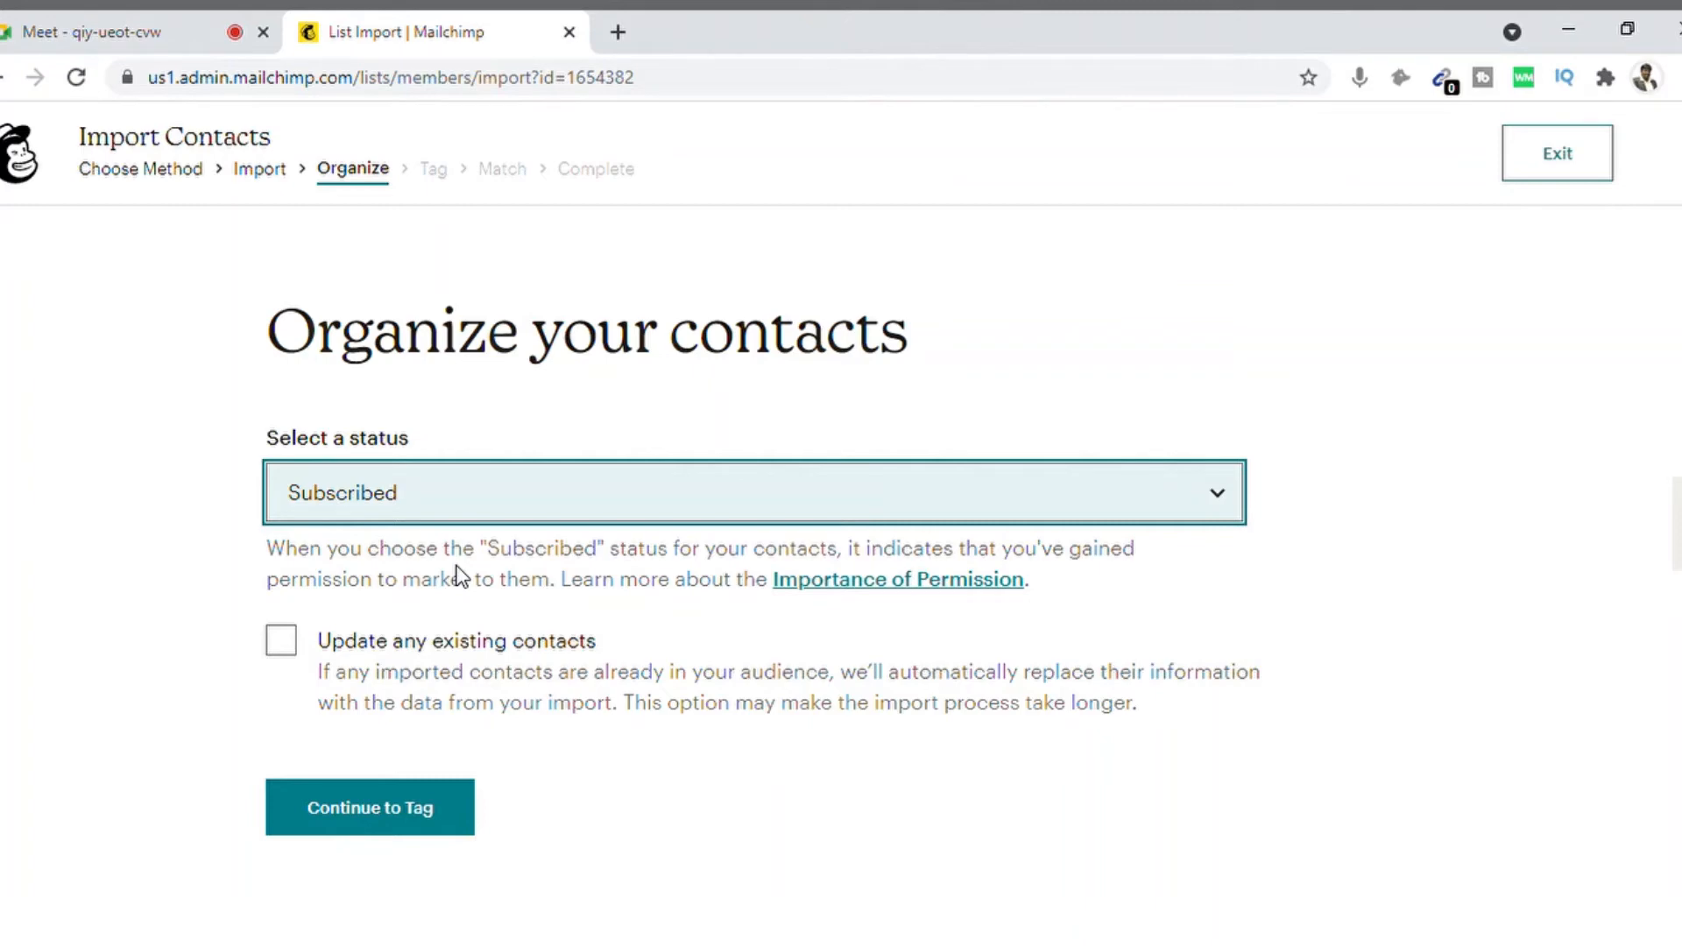
left_click(392, 811)
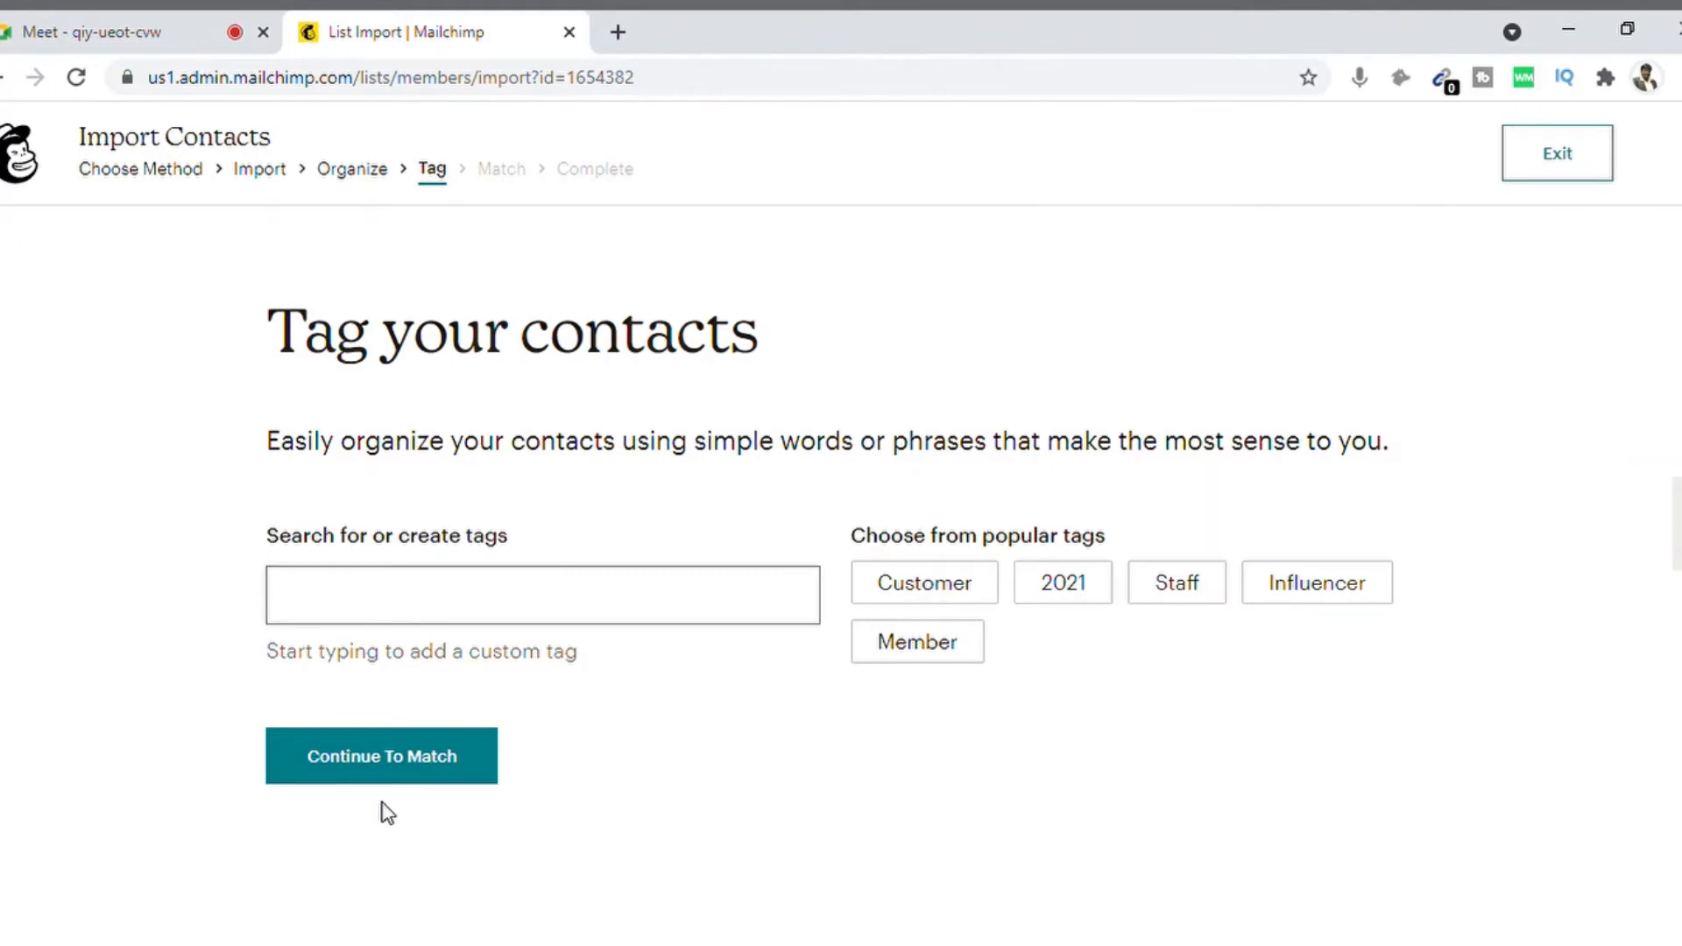
Step: Create a custom tag for the imported contacts and continue to column matching
left_click(413, 623)
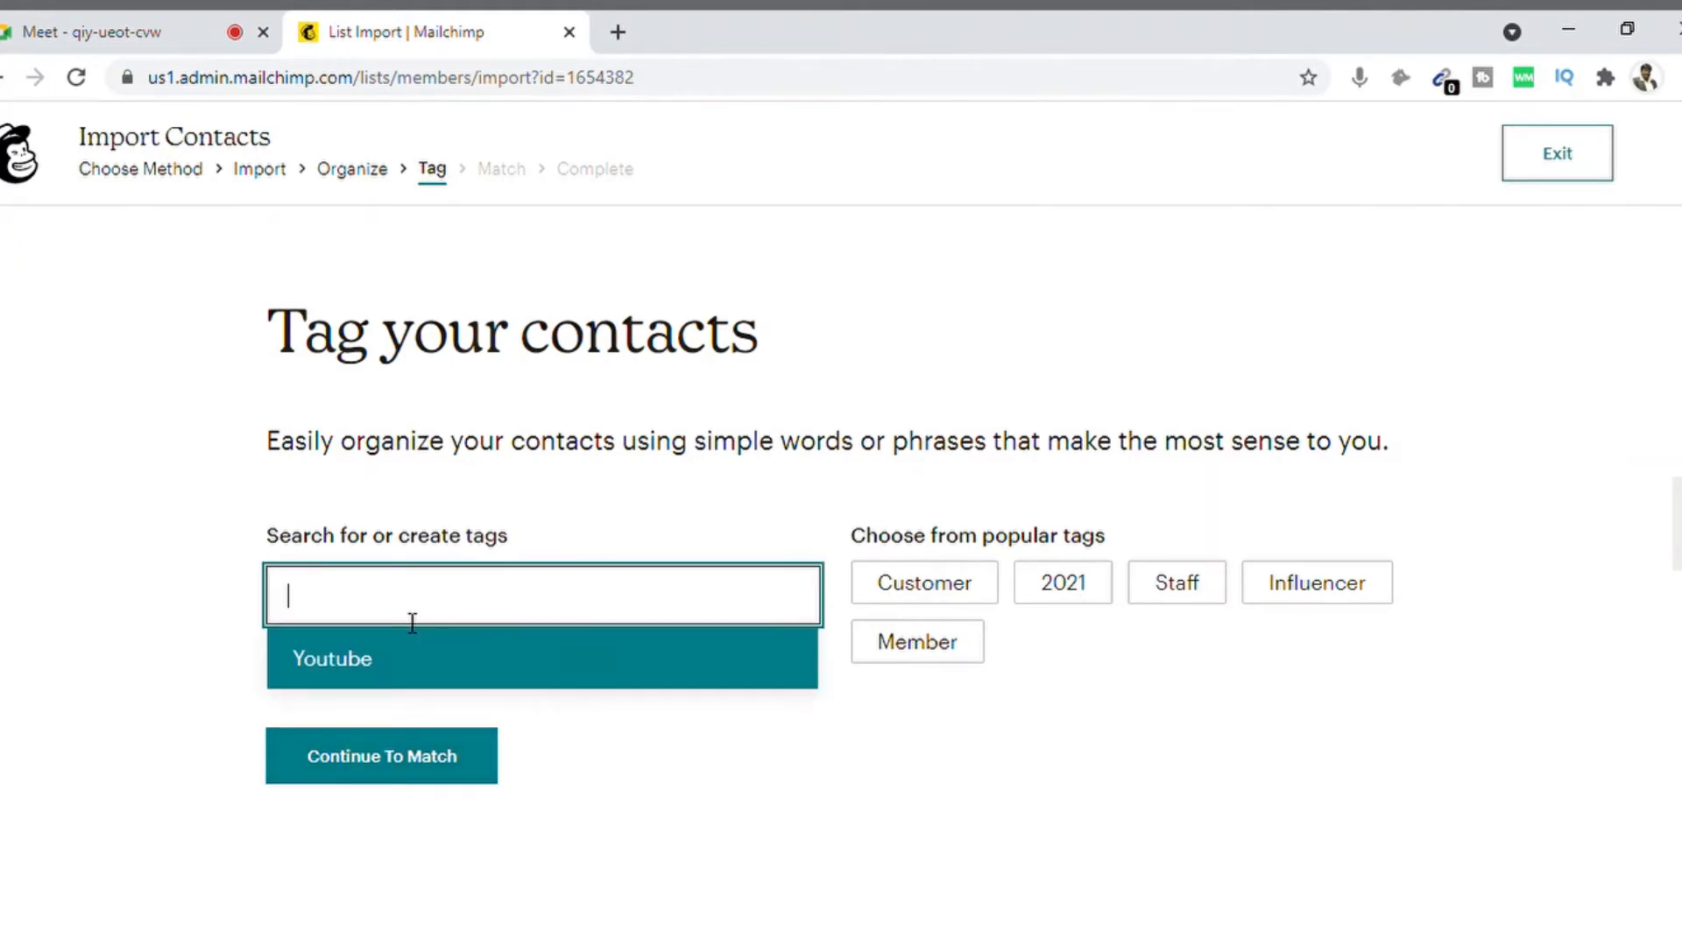
type("Amudhakumar")
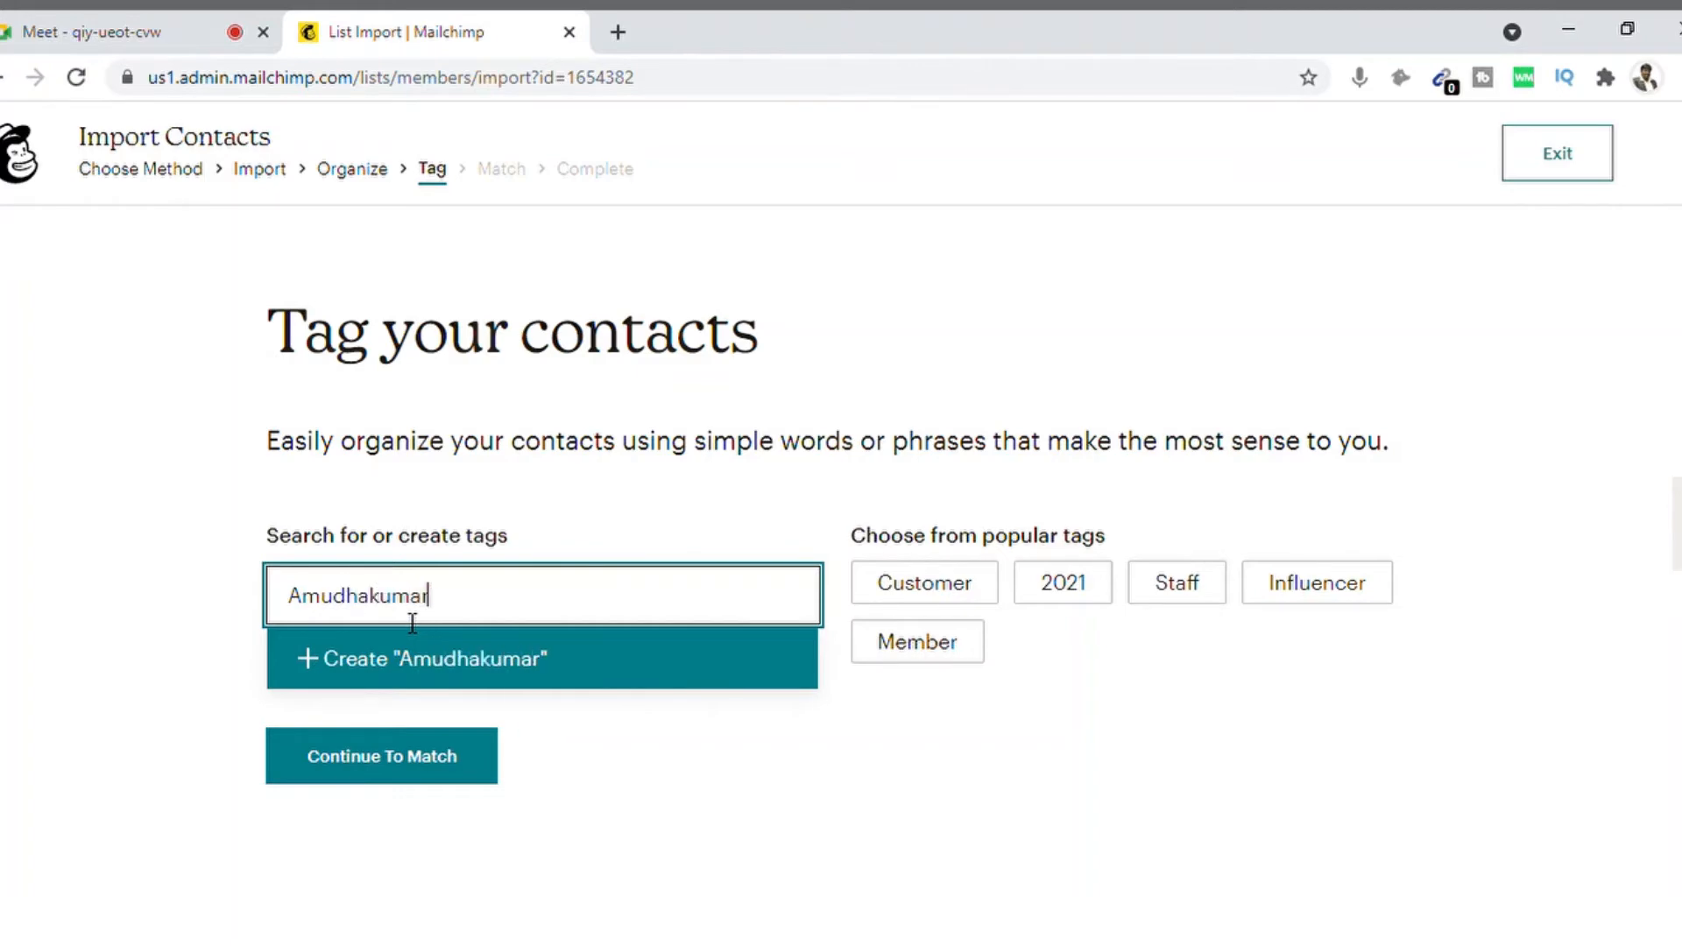
left_click(308, 664)
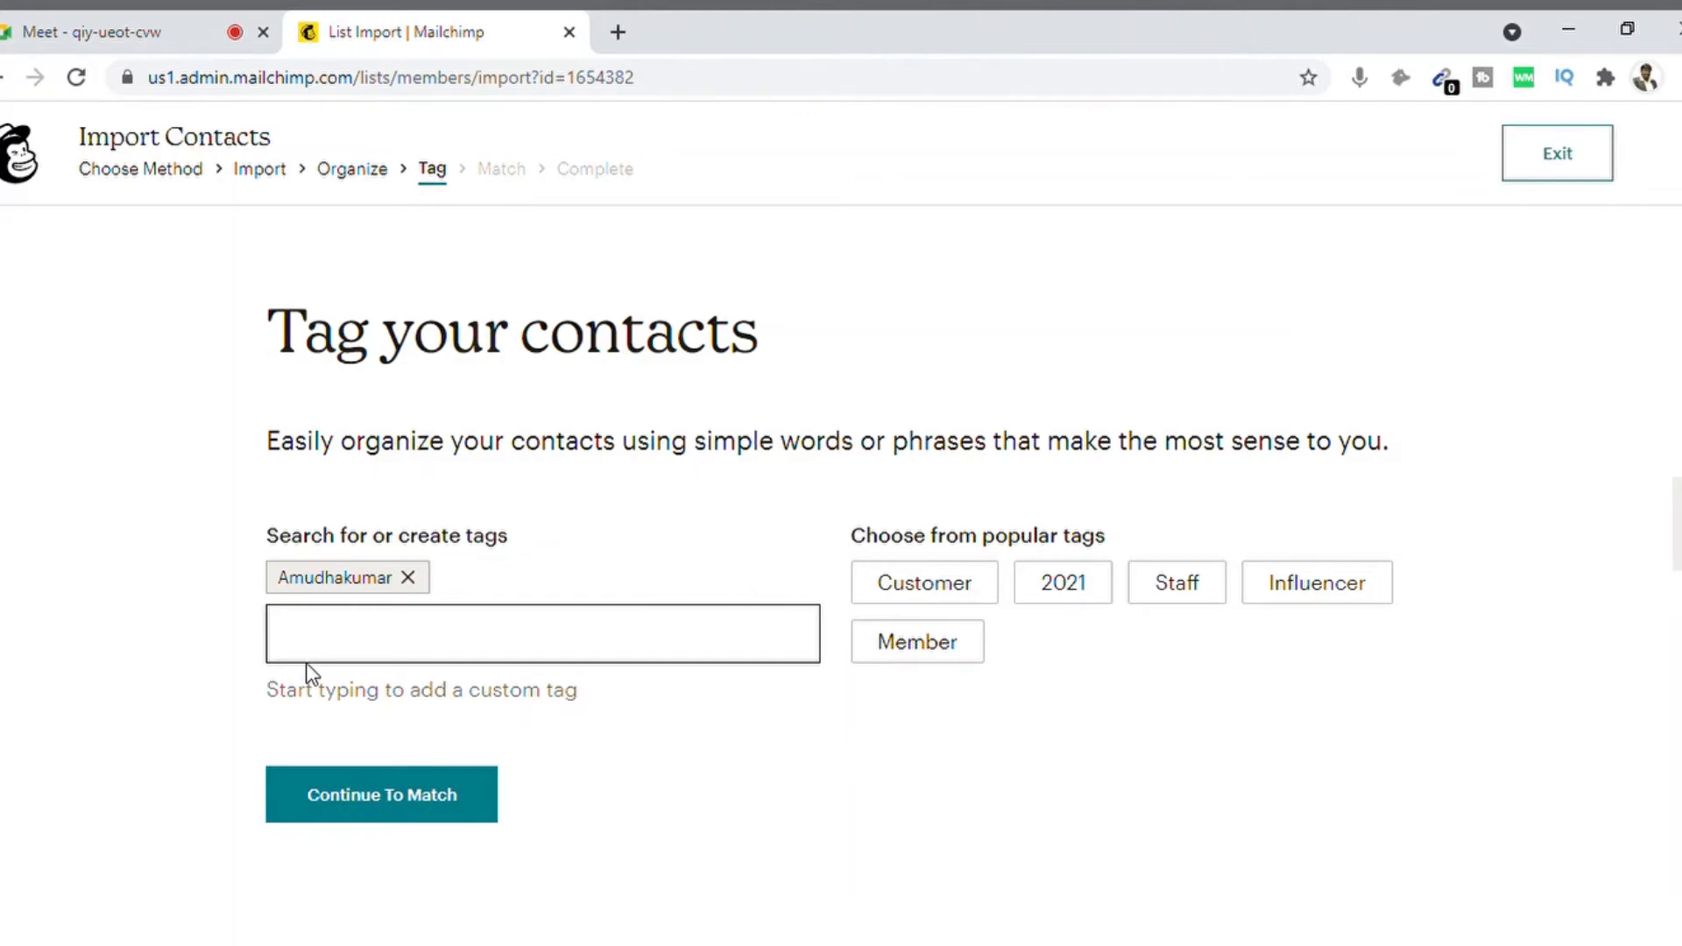
left_click(415, 806)
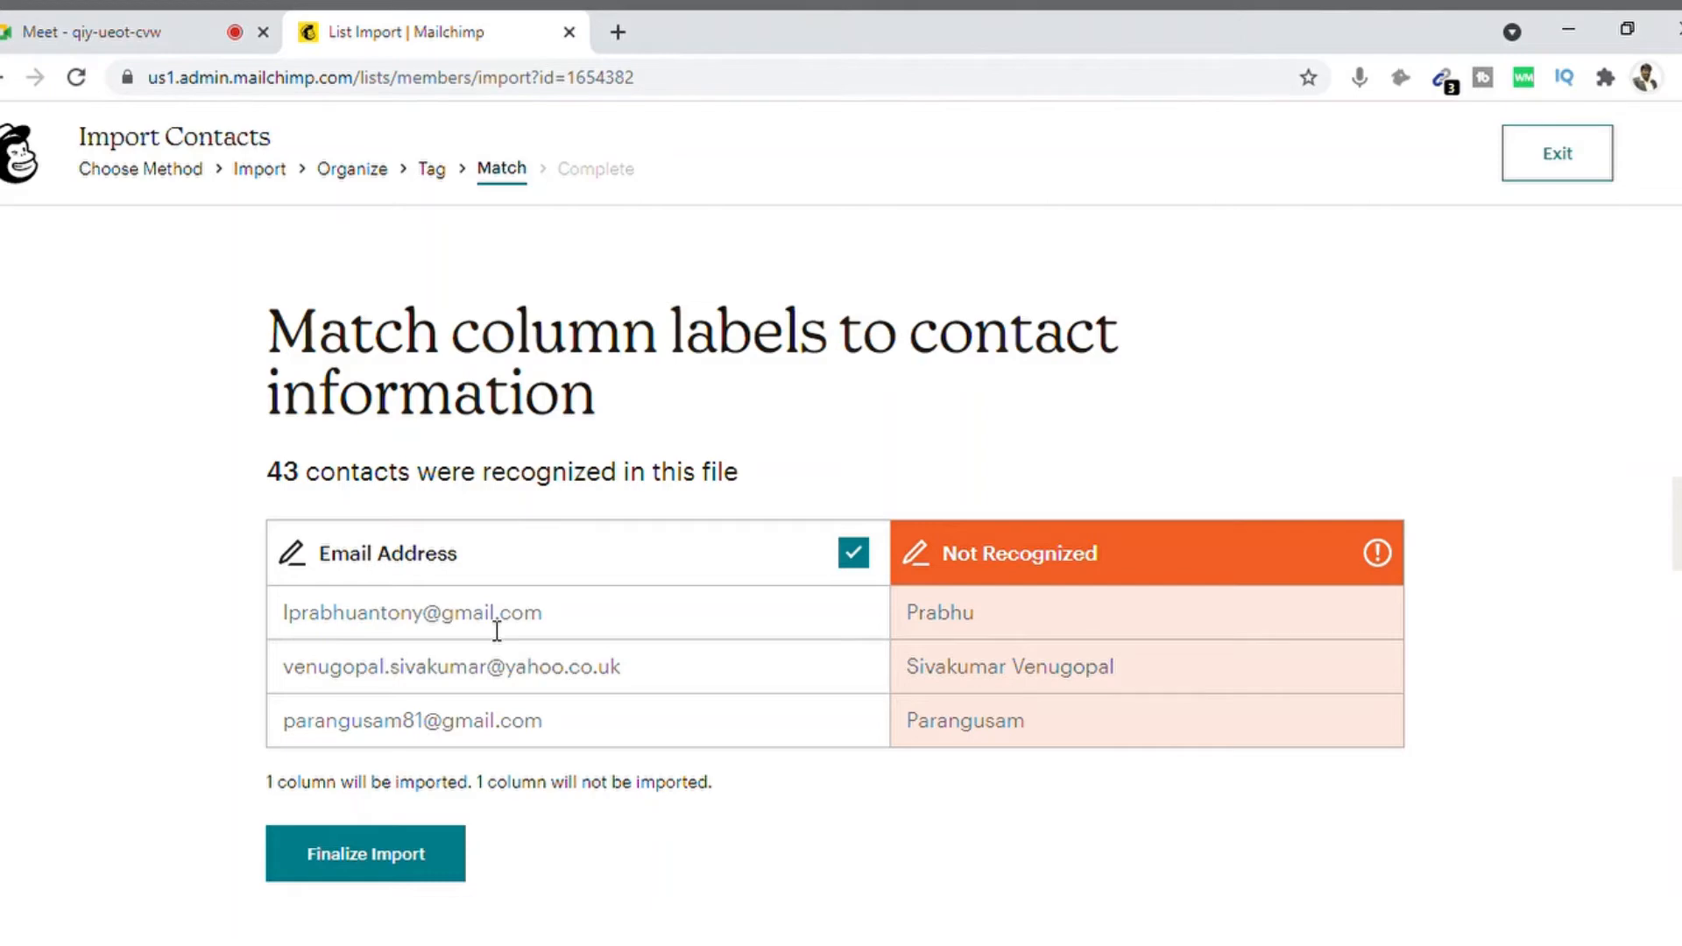
Step: Map the unrecognized second column to First Name (FNAME) and finalize, reviewing 43 contacts as Subscribed
left_click(1036, 557)
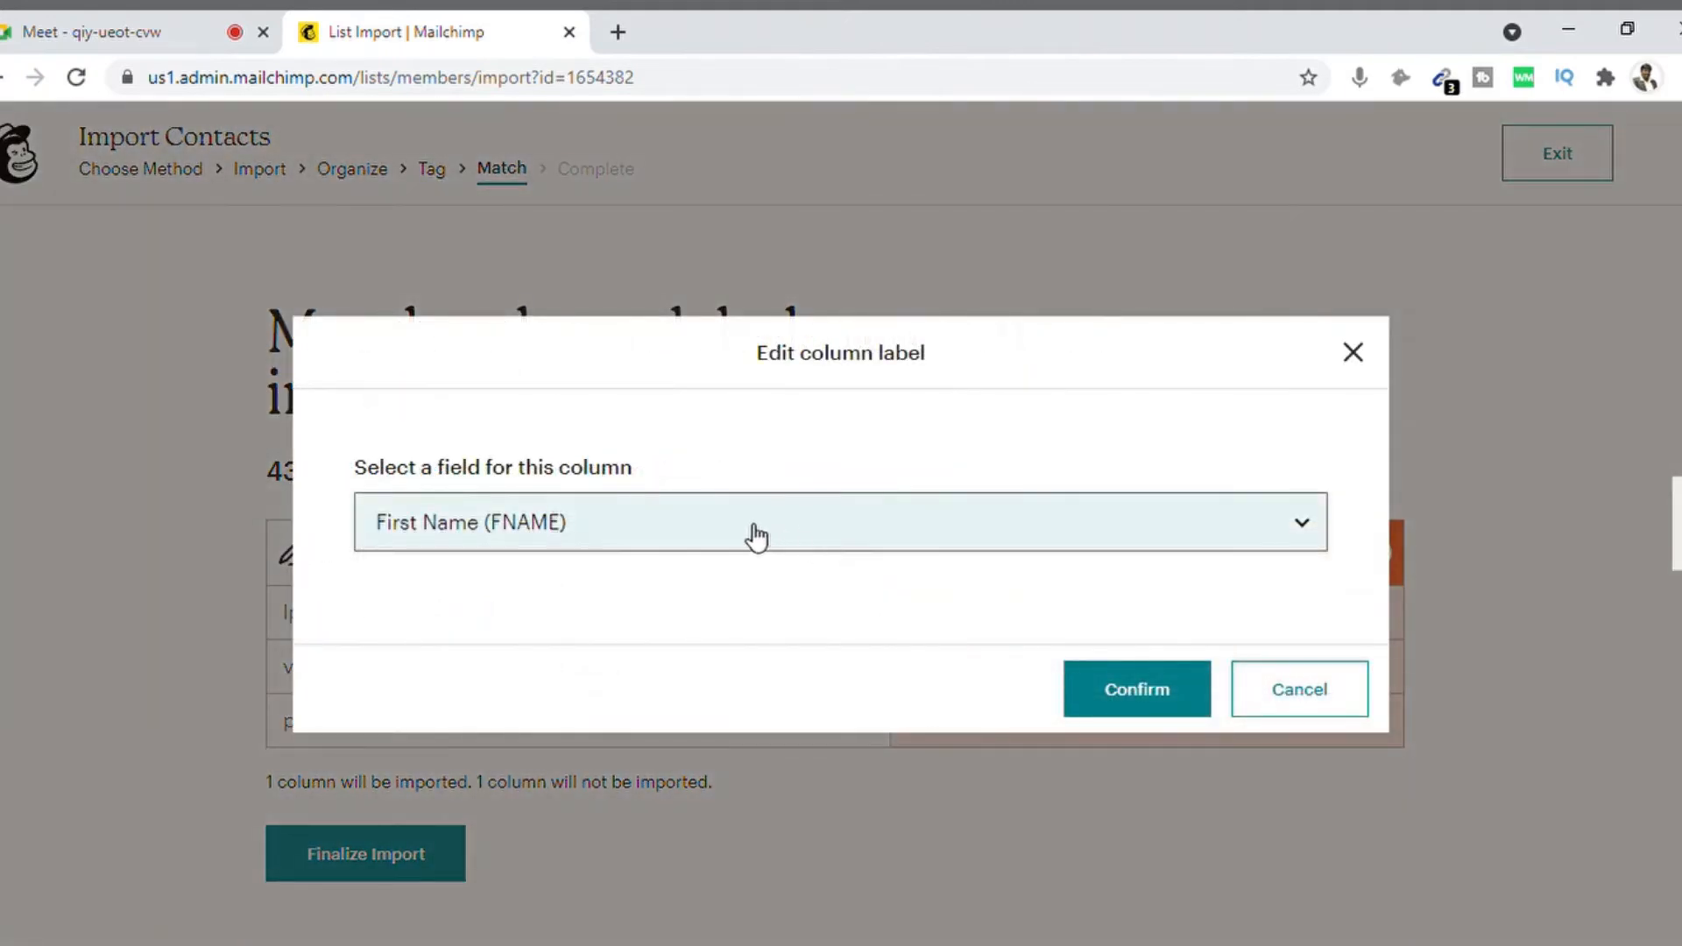
left_click(756, 537)
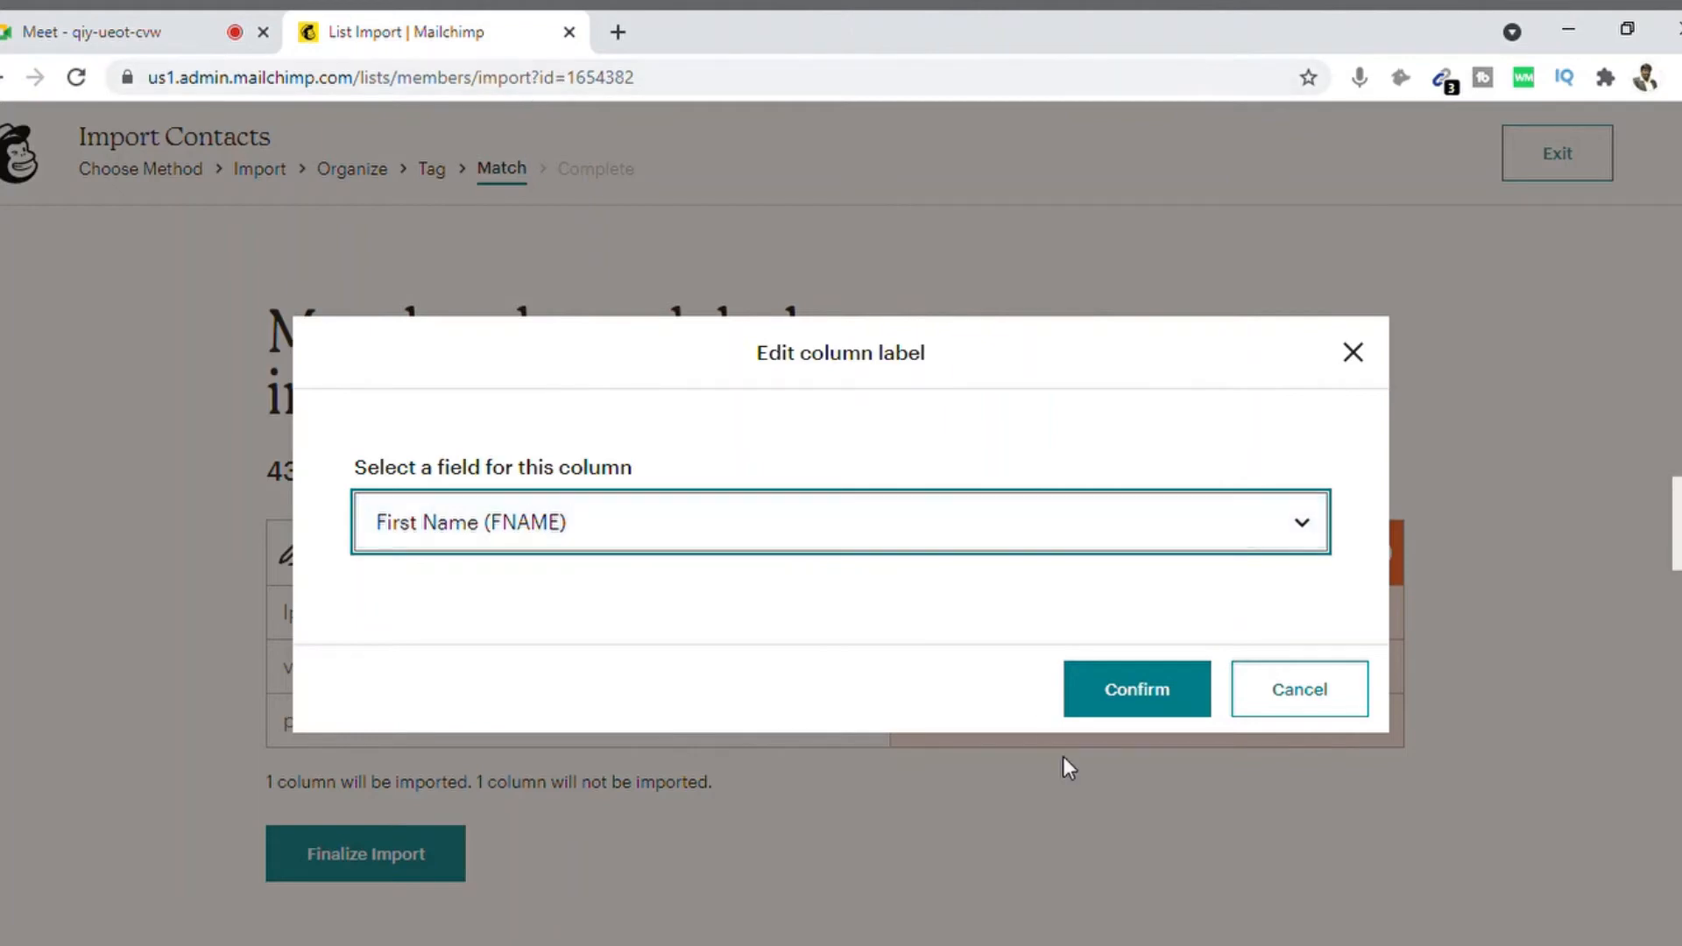
left_click(1120, 692)
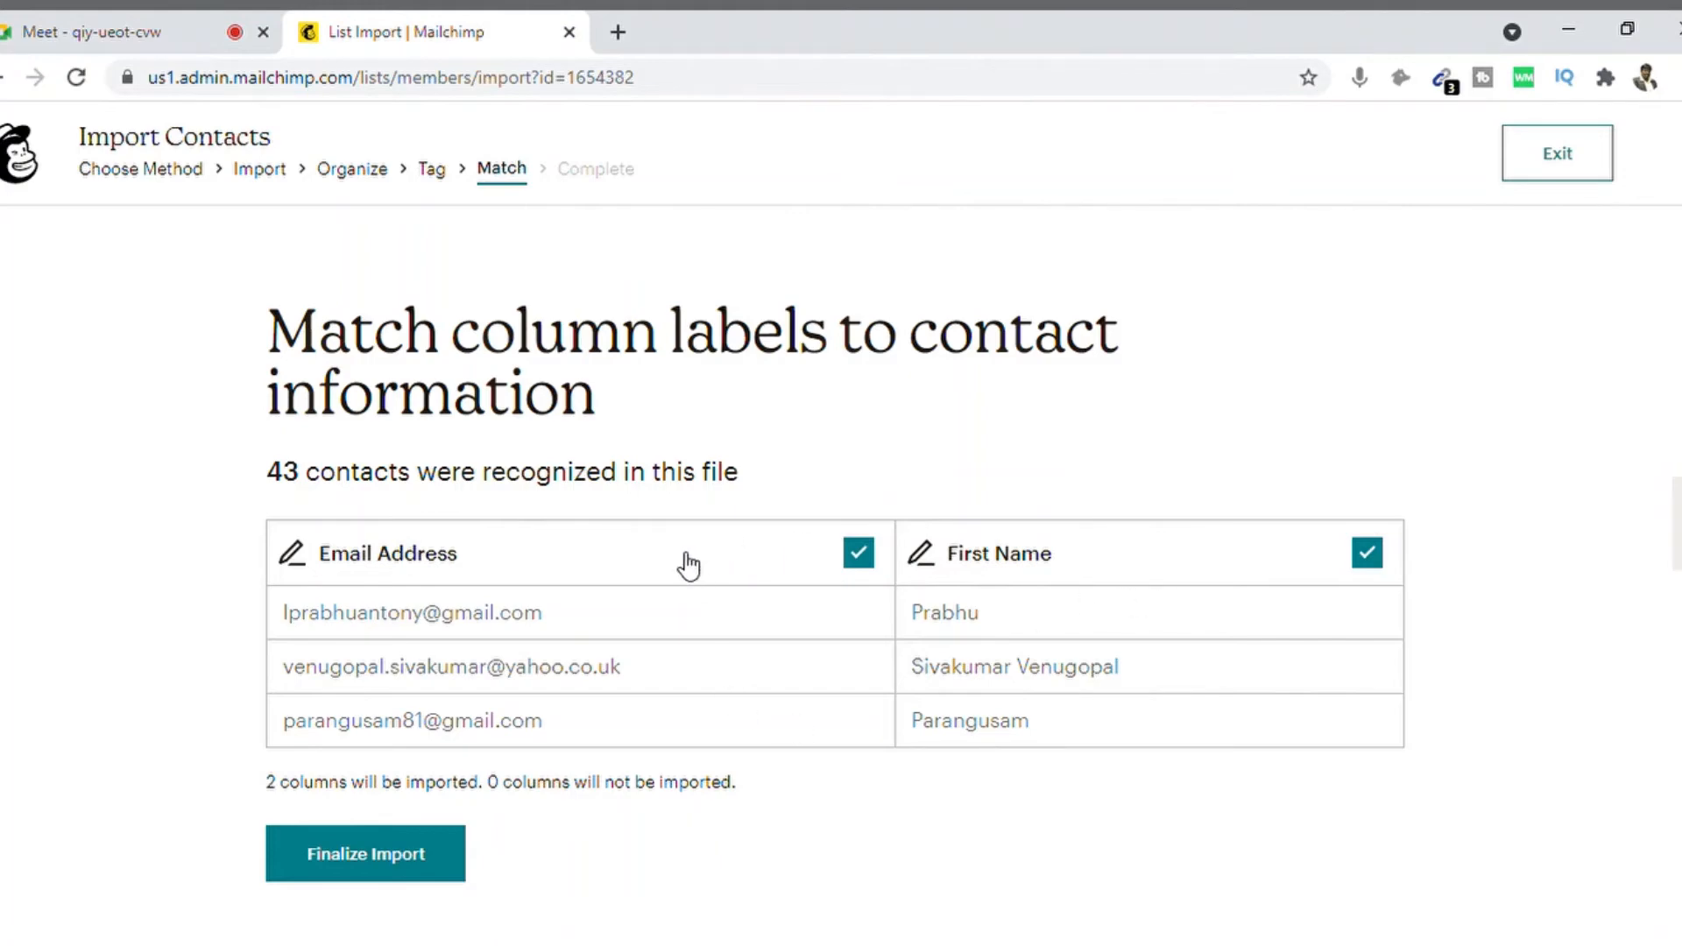
left_click(367, 861)
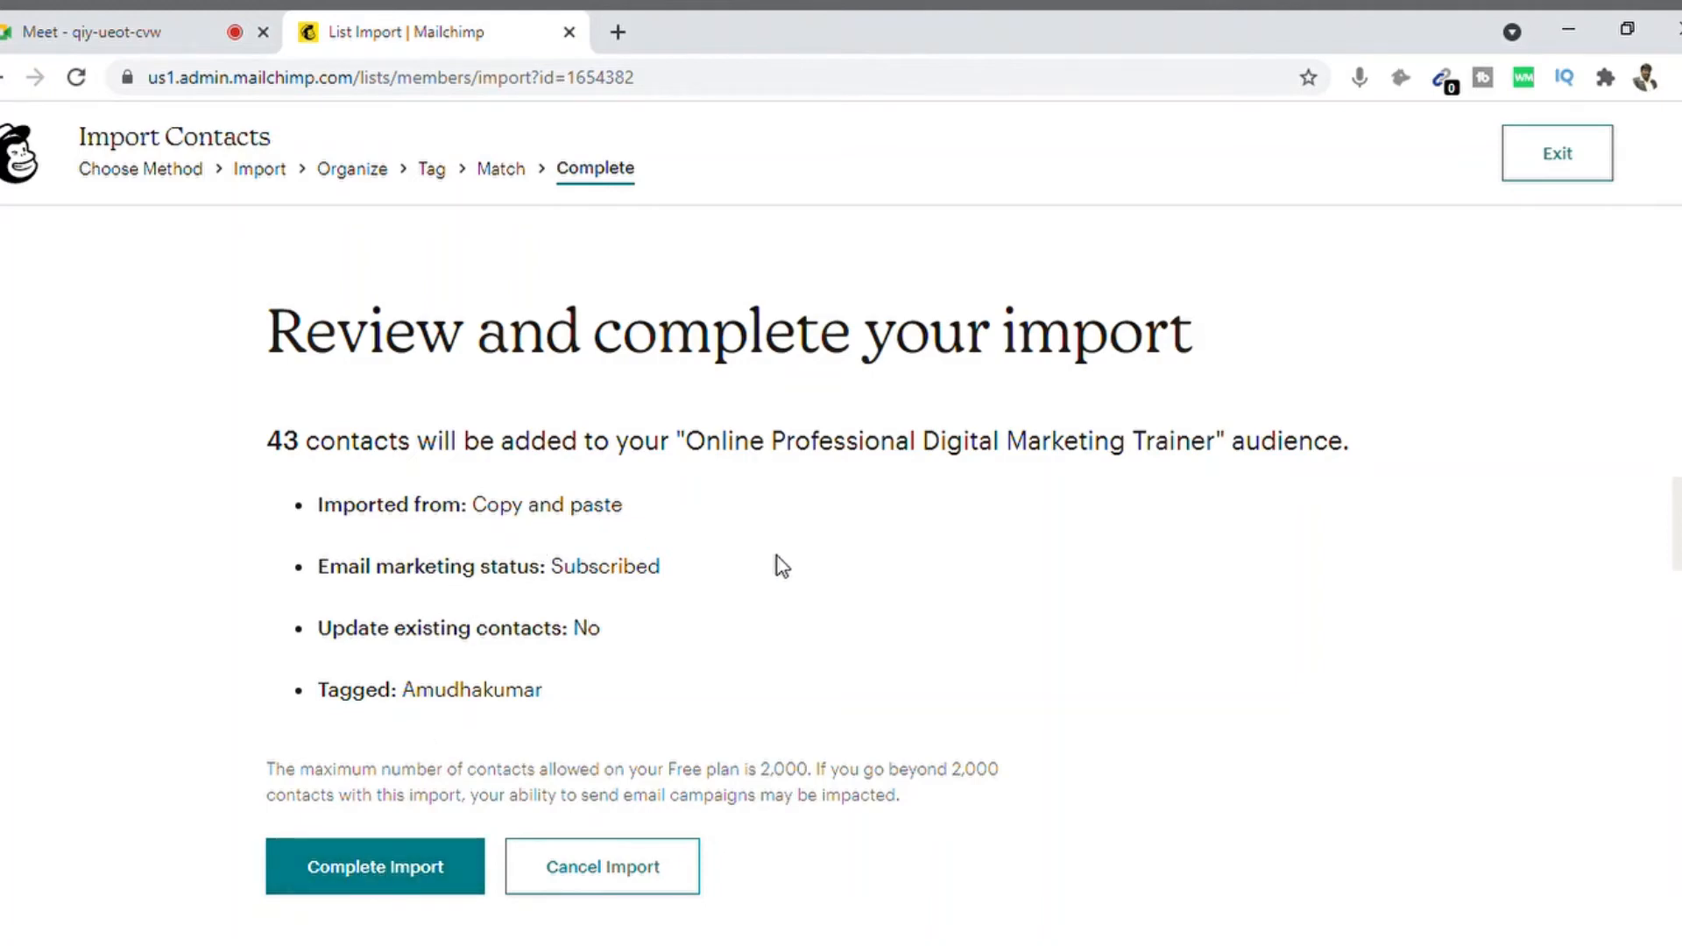
Step: Complete the import of 42 contacts and view the imported contacts list
left_click(396, 872)
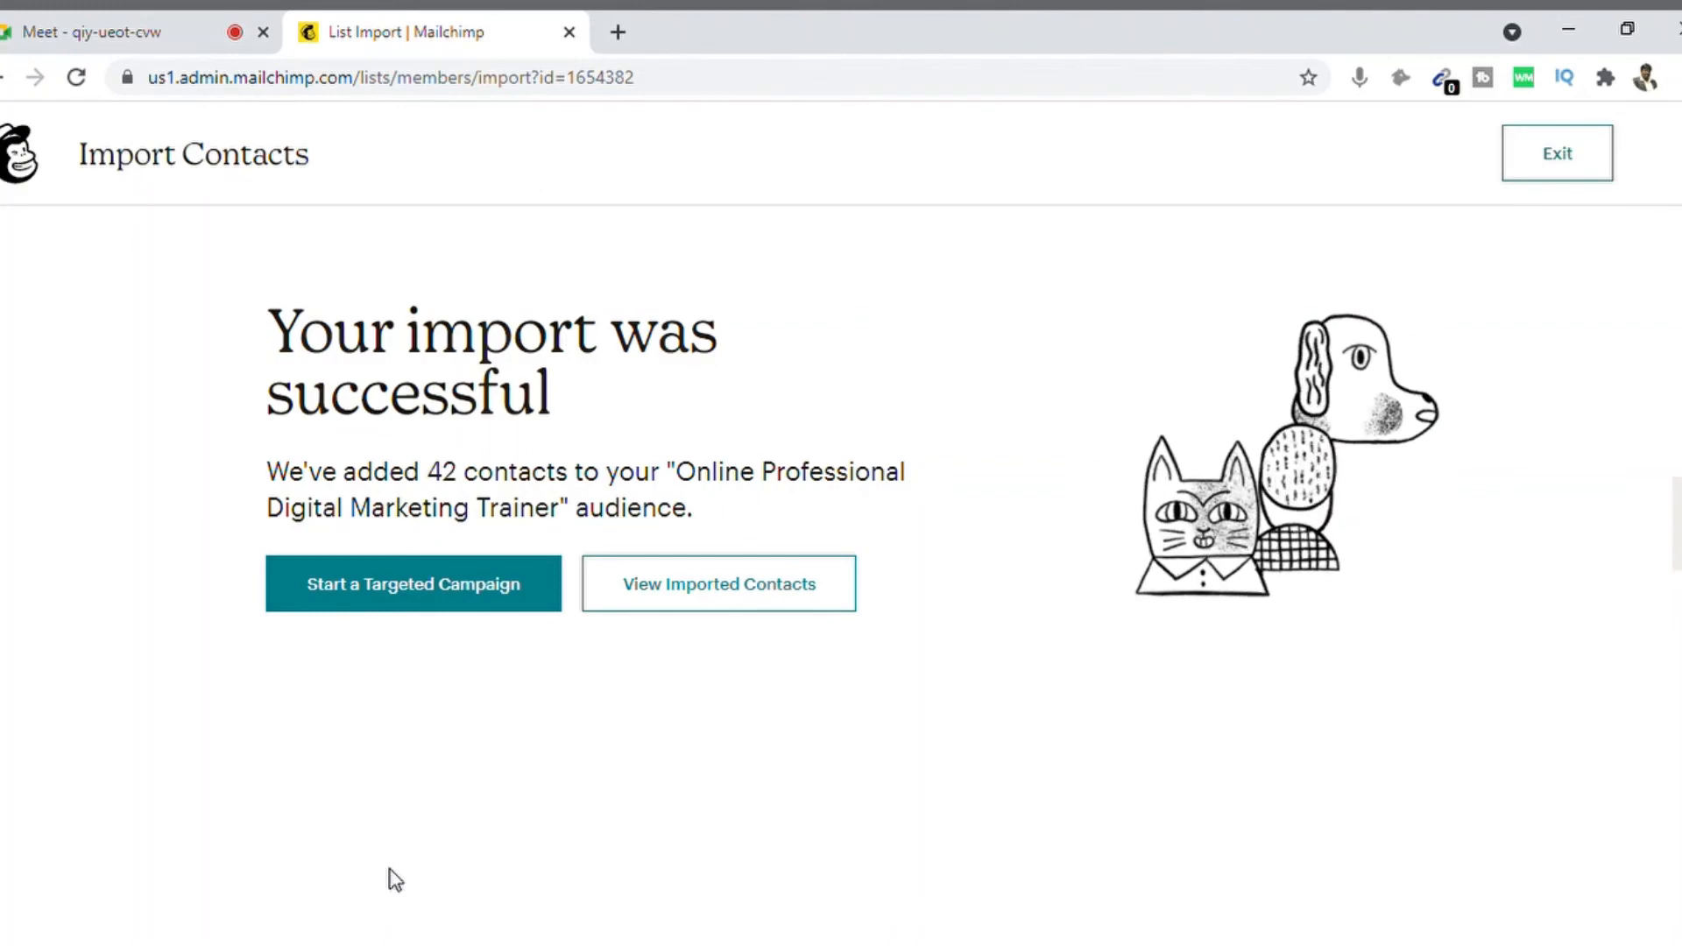
left_click(719, 605)
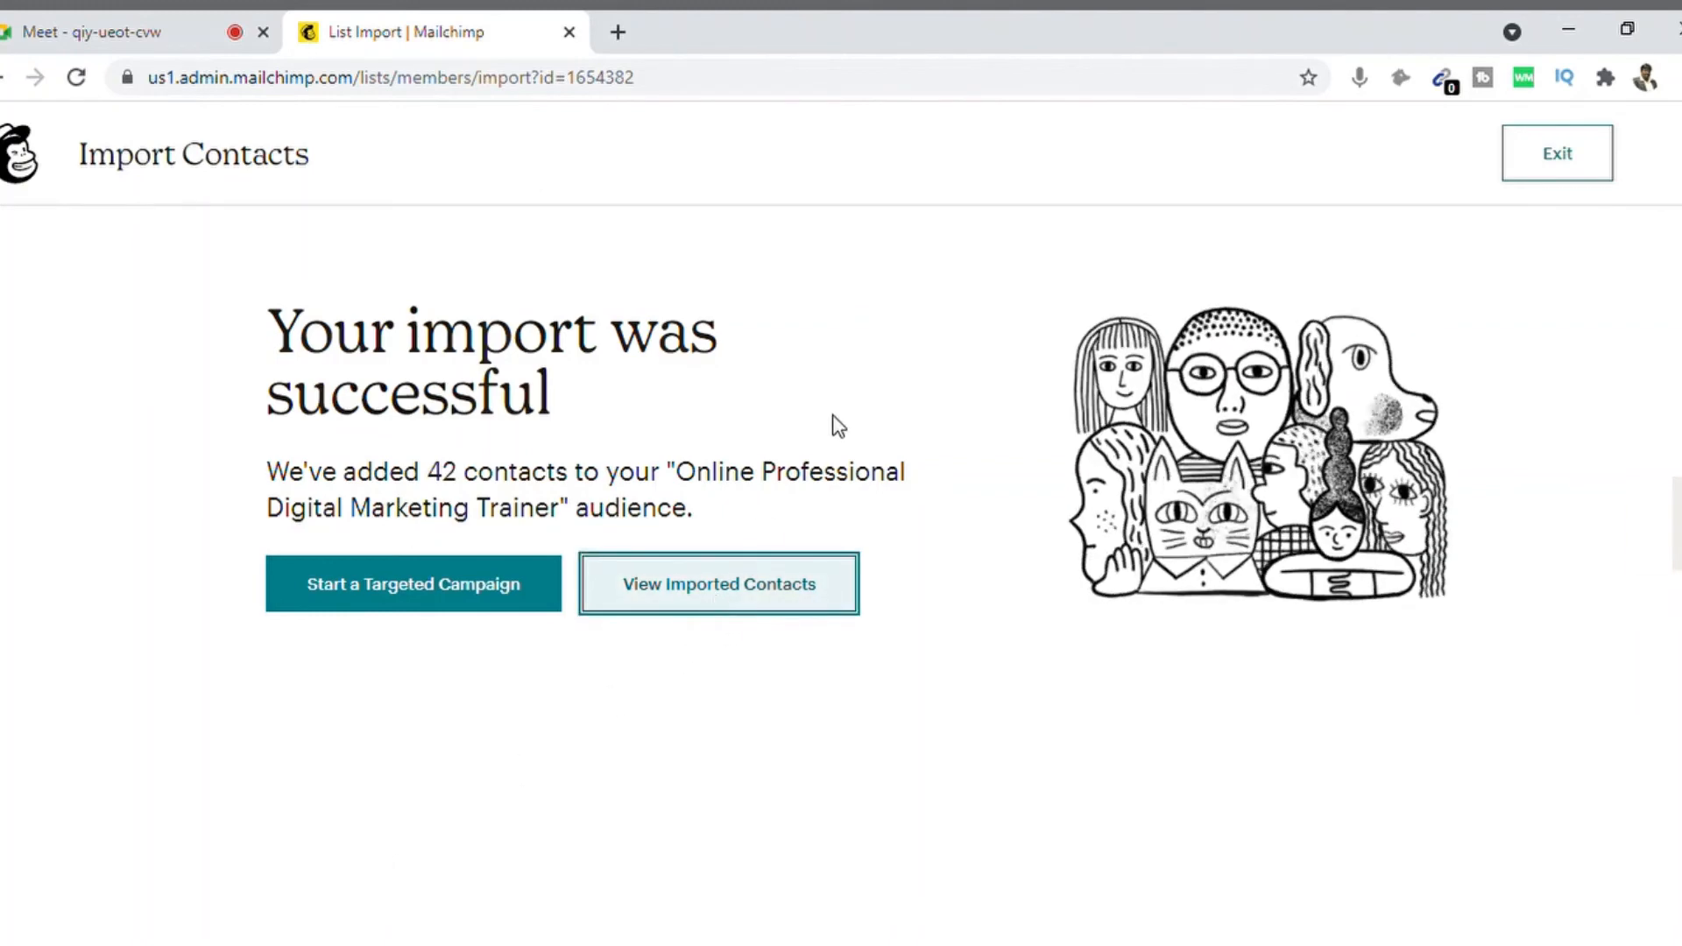
left_click(708, 596)
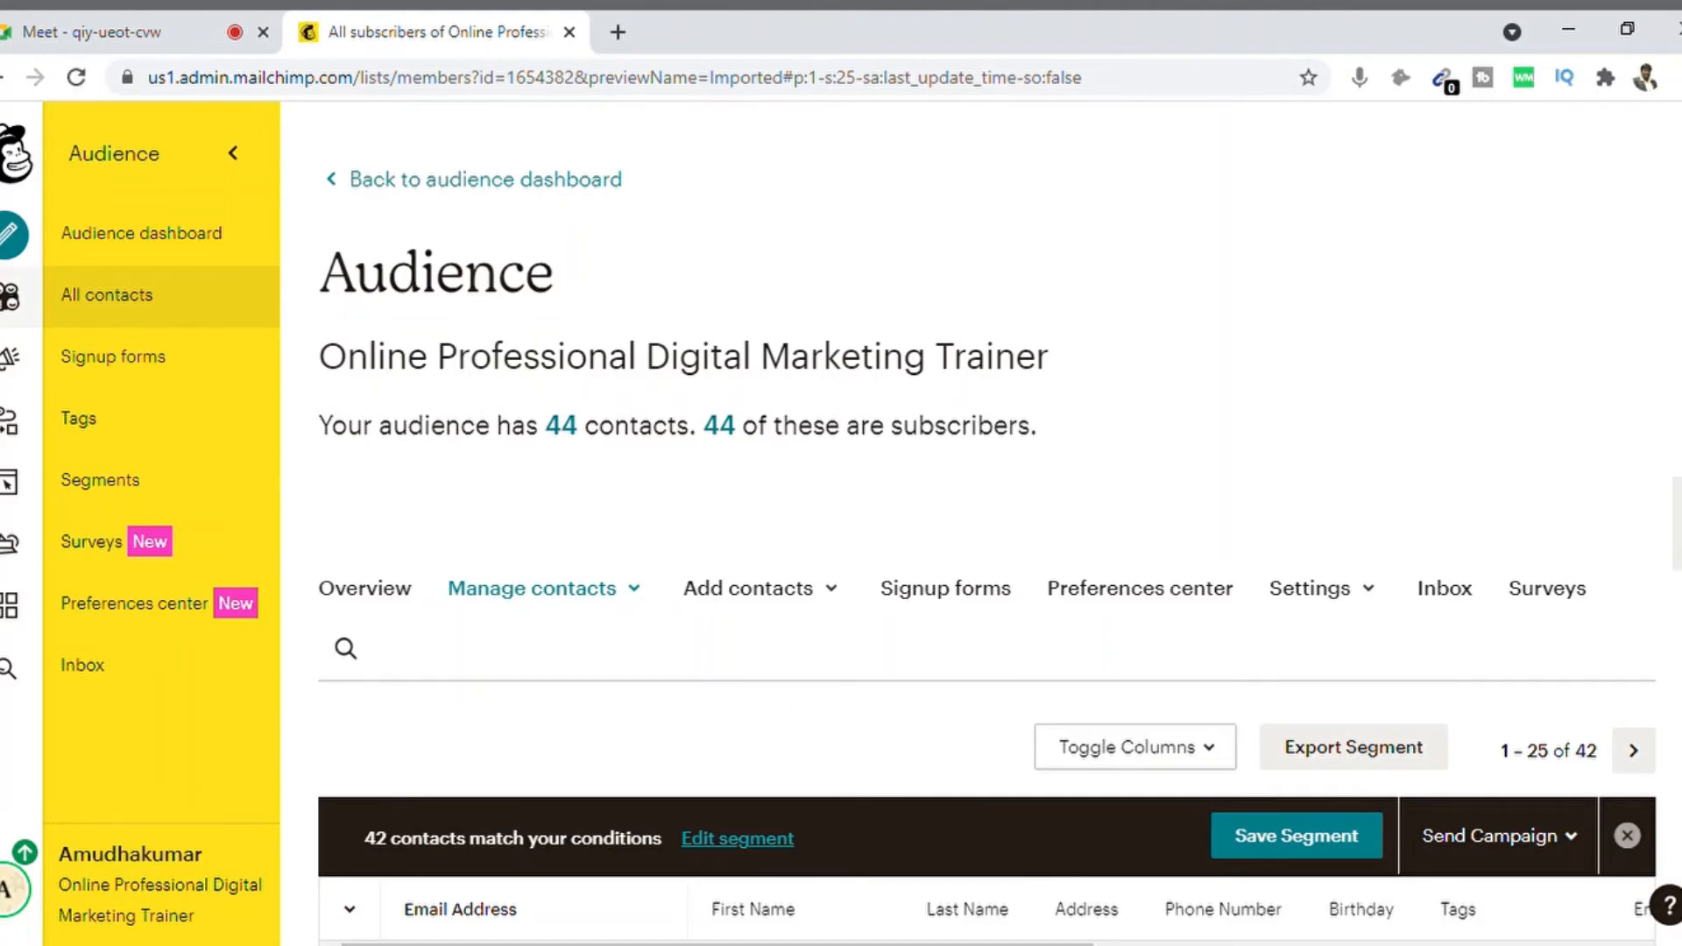
scroll(988, 517, "down", 5)
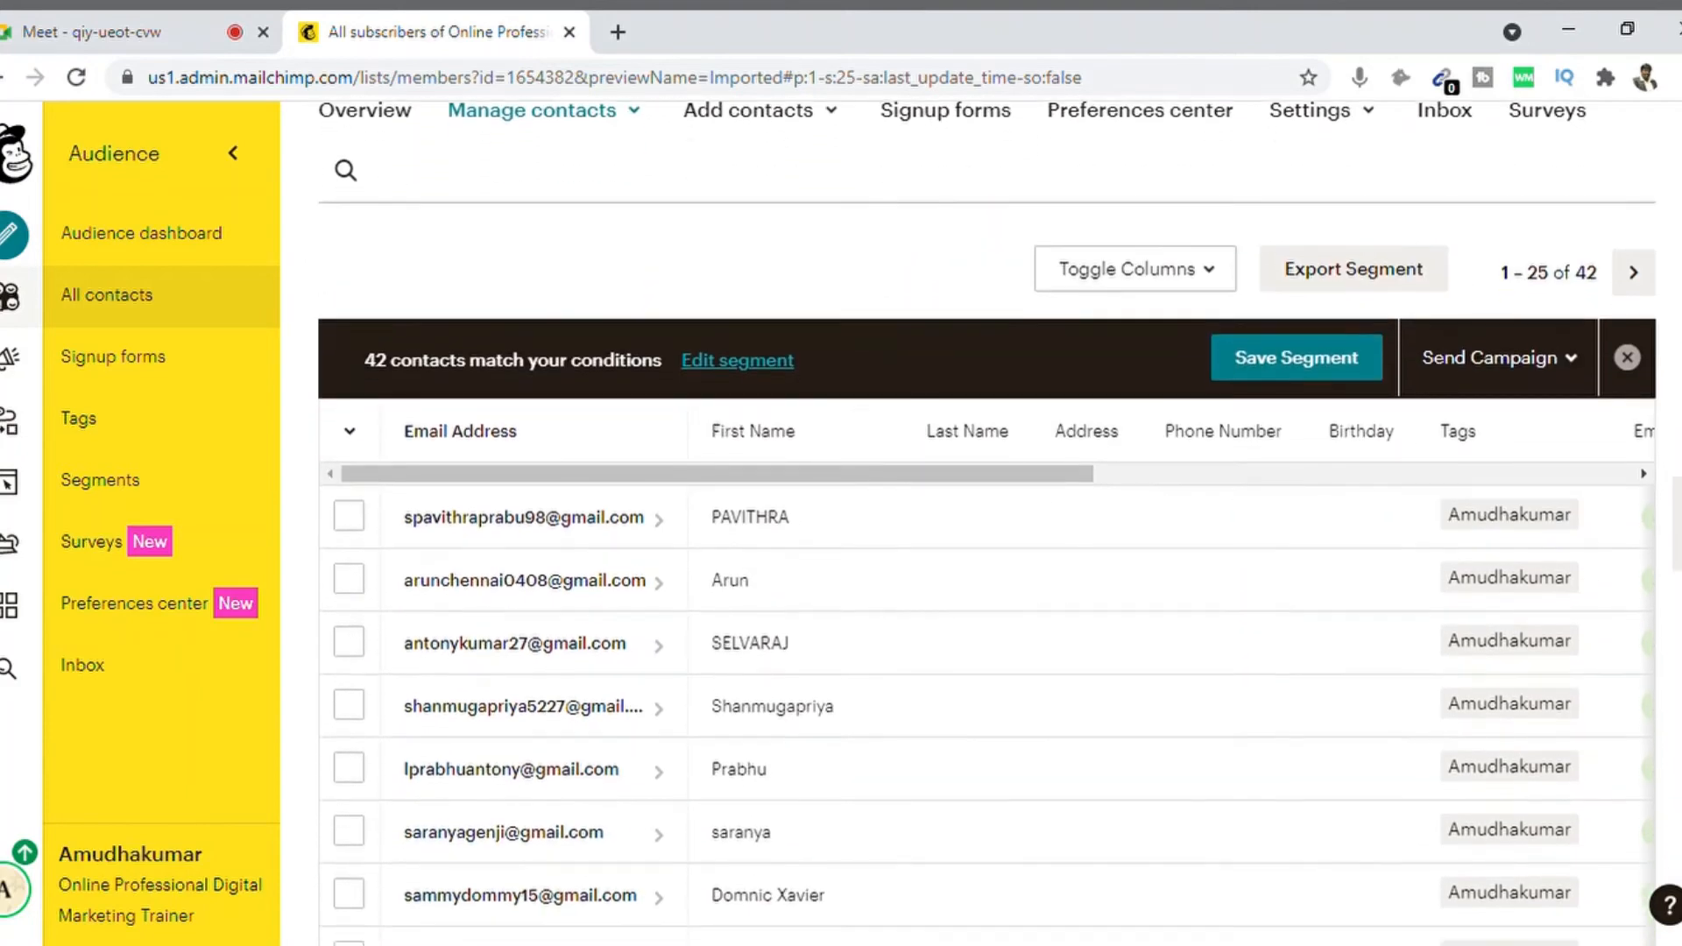
scroll(989, 517, "down", 2)
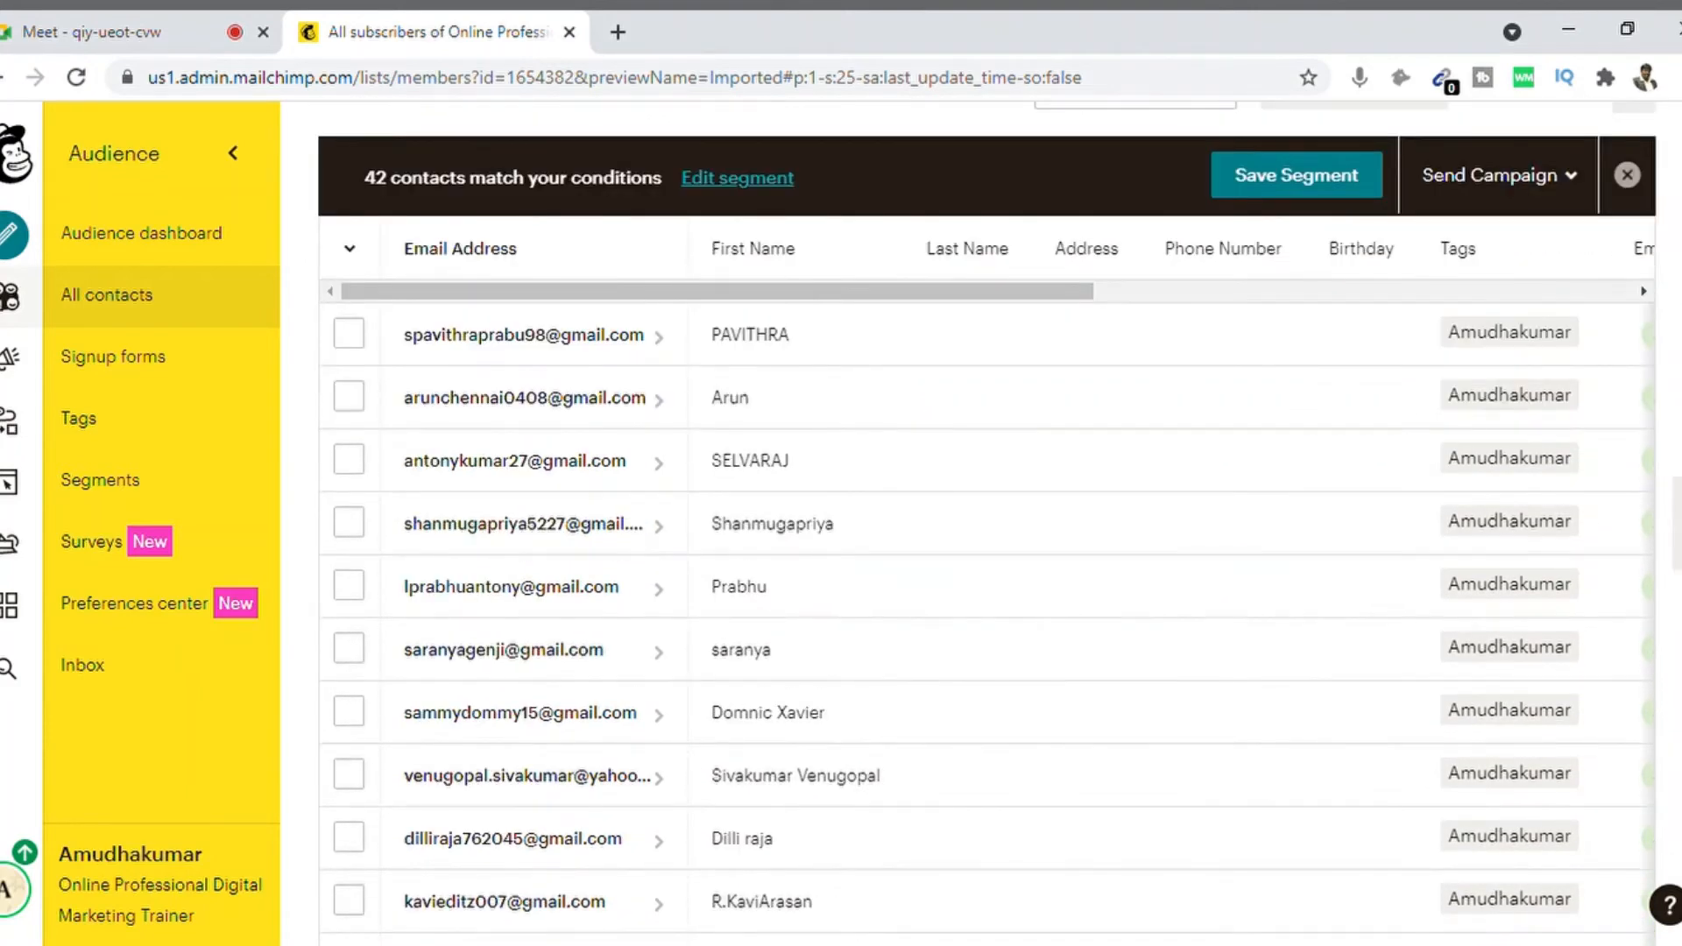
scroll(989, 517, "down", 1)
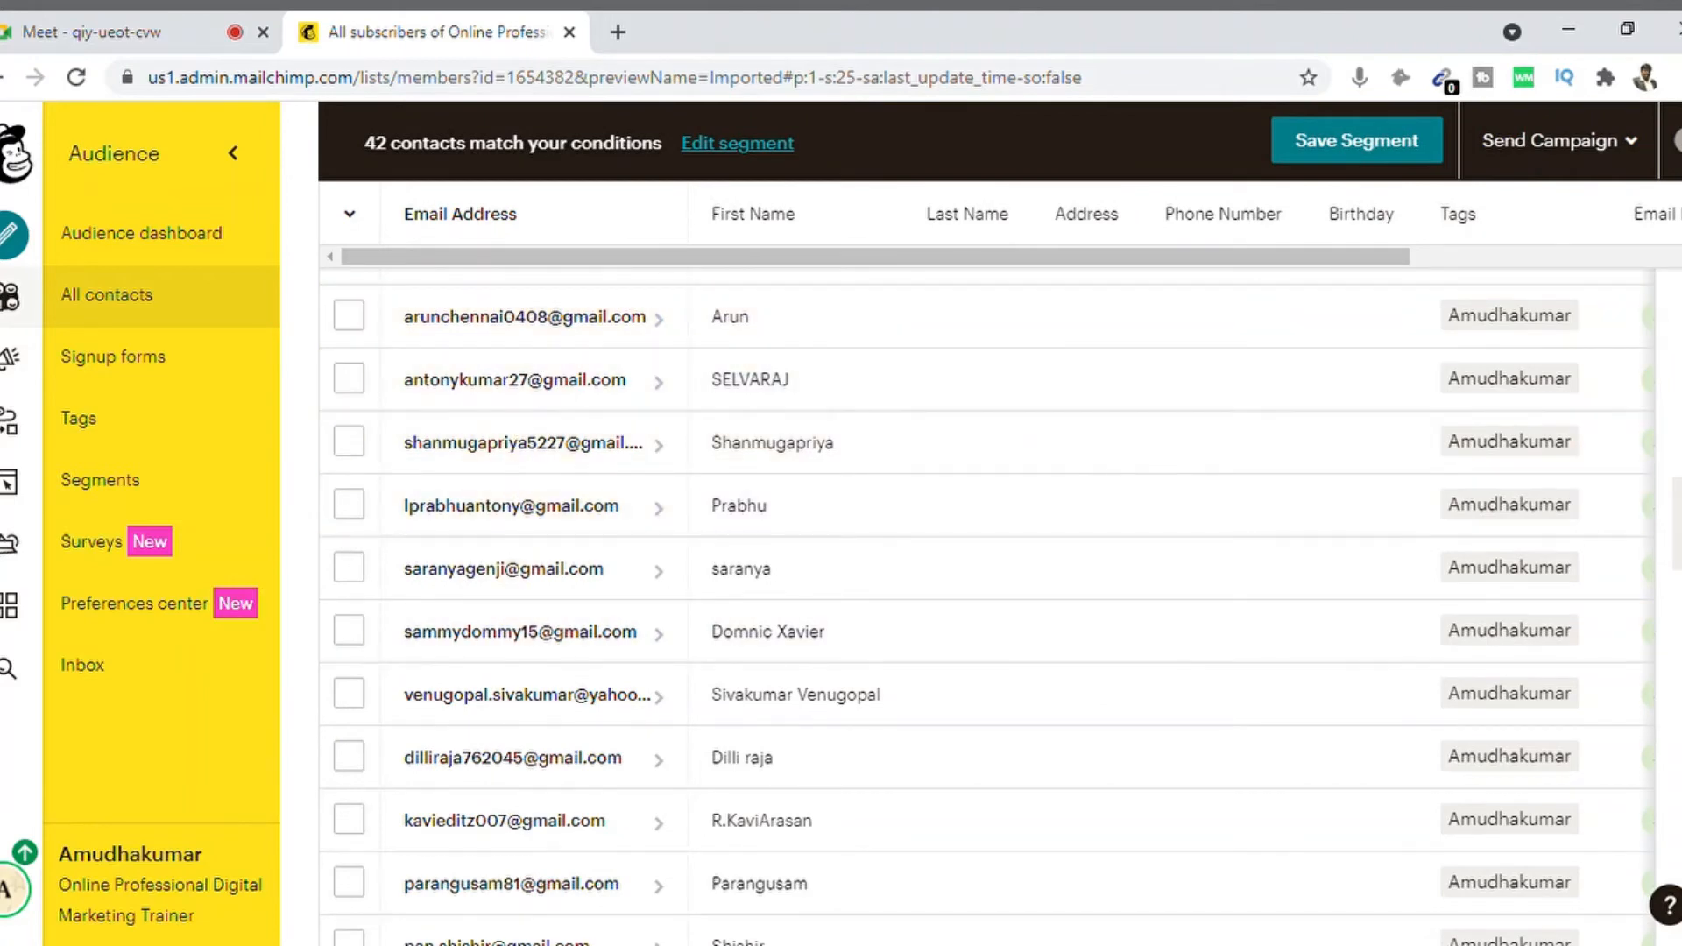
scroll(989, 605, "down", 10)
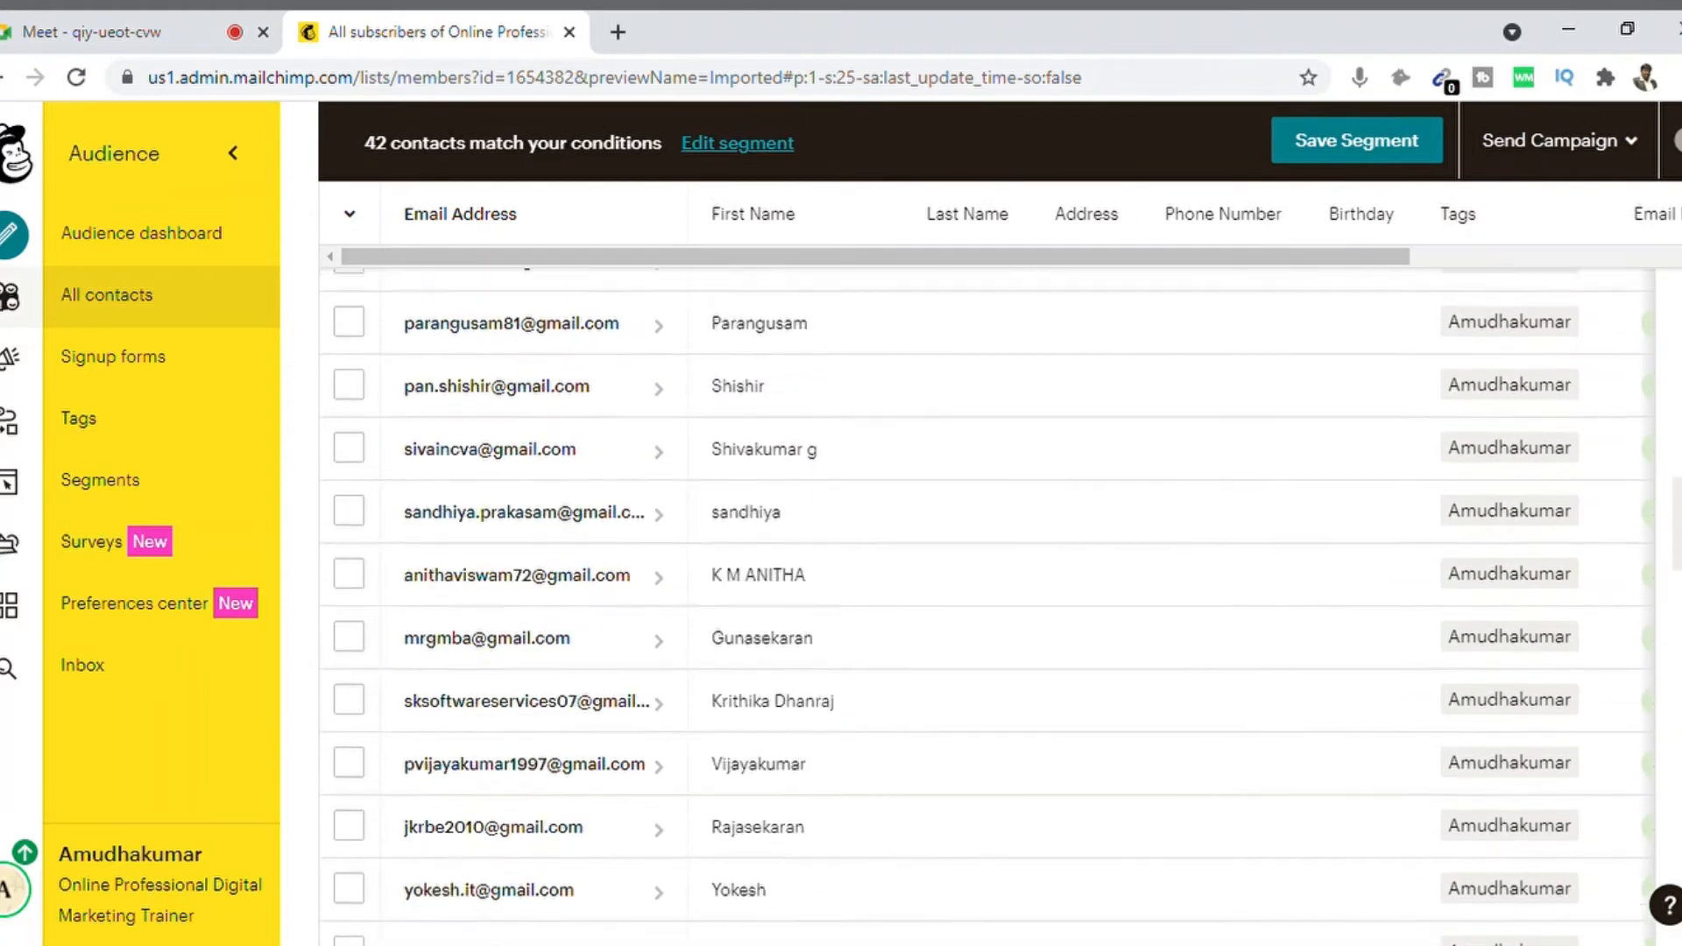
scroll(989, 605, "down", 3)
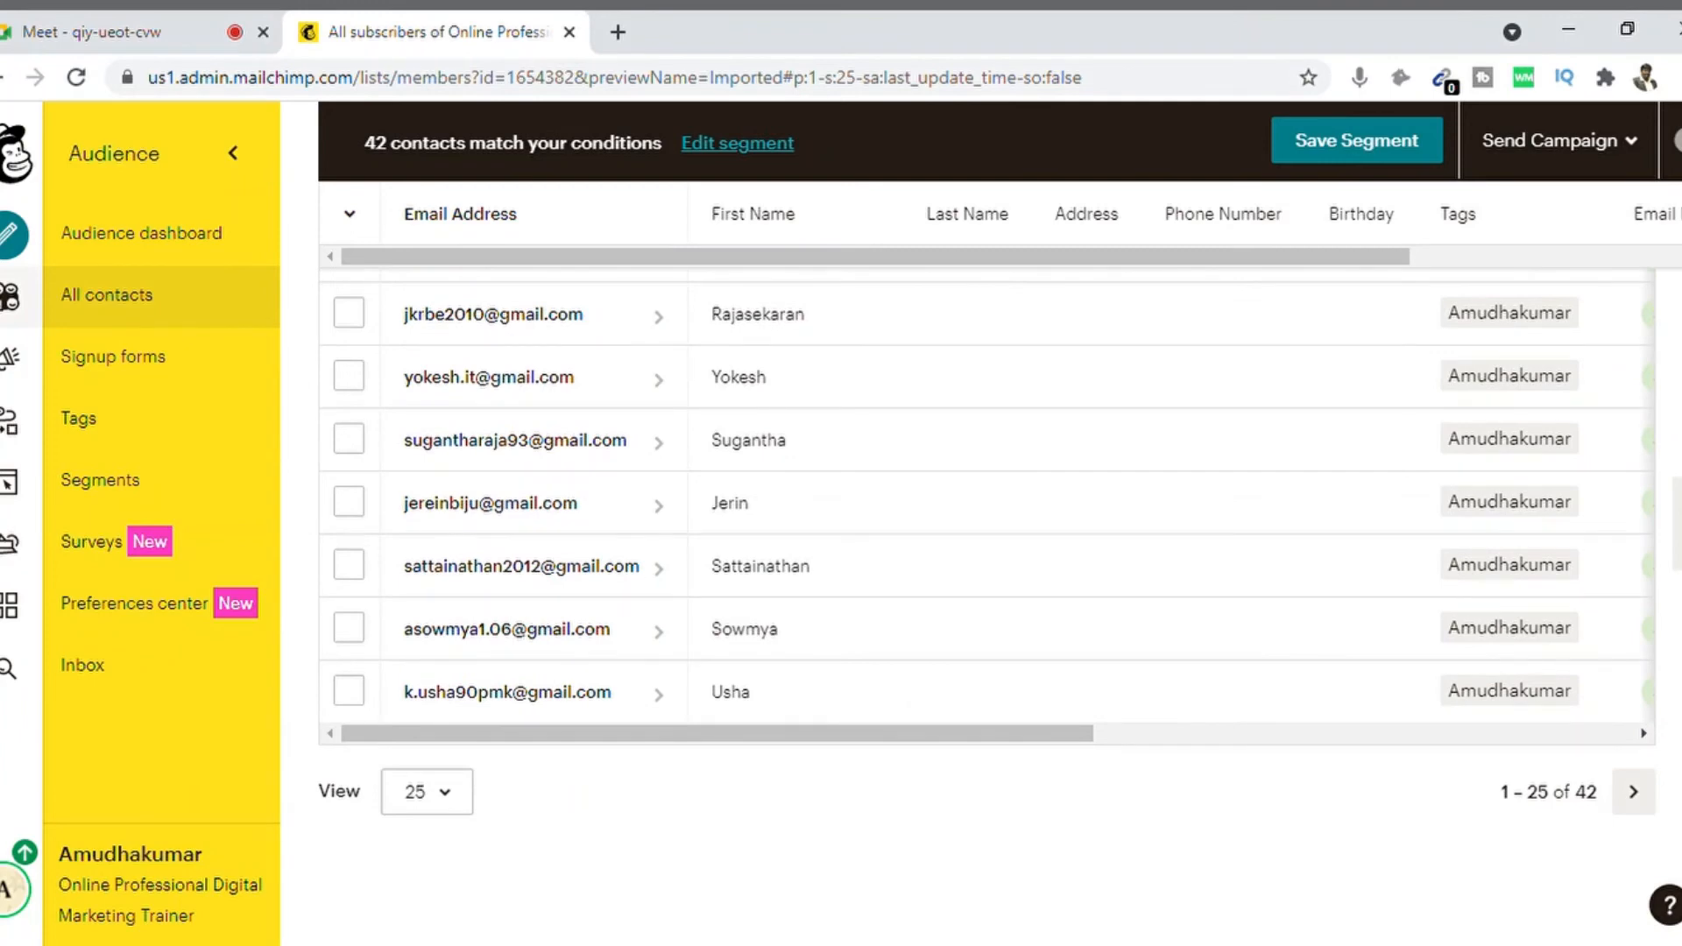
scroll(989, 605, "up", 20)
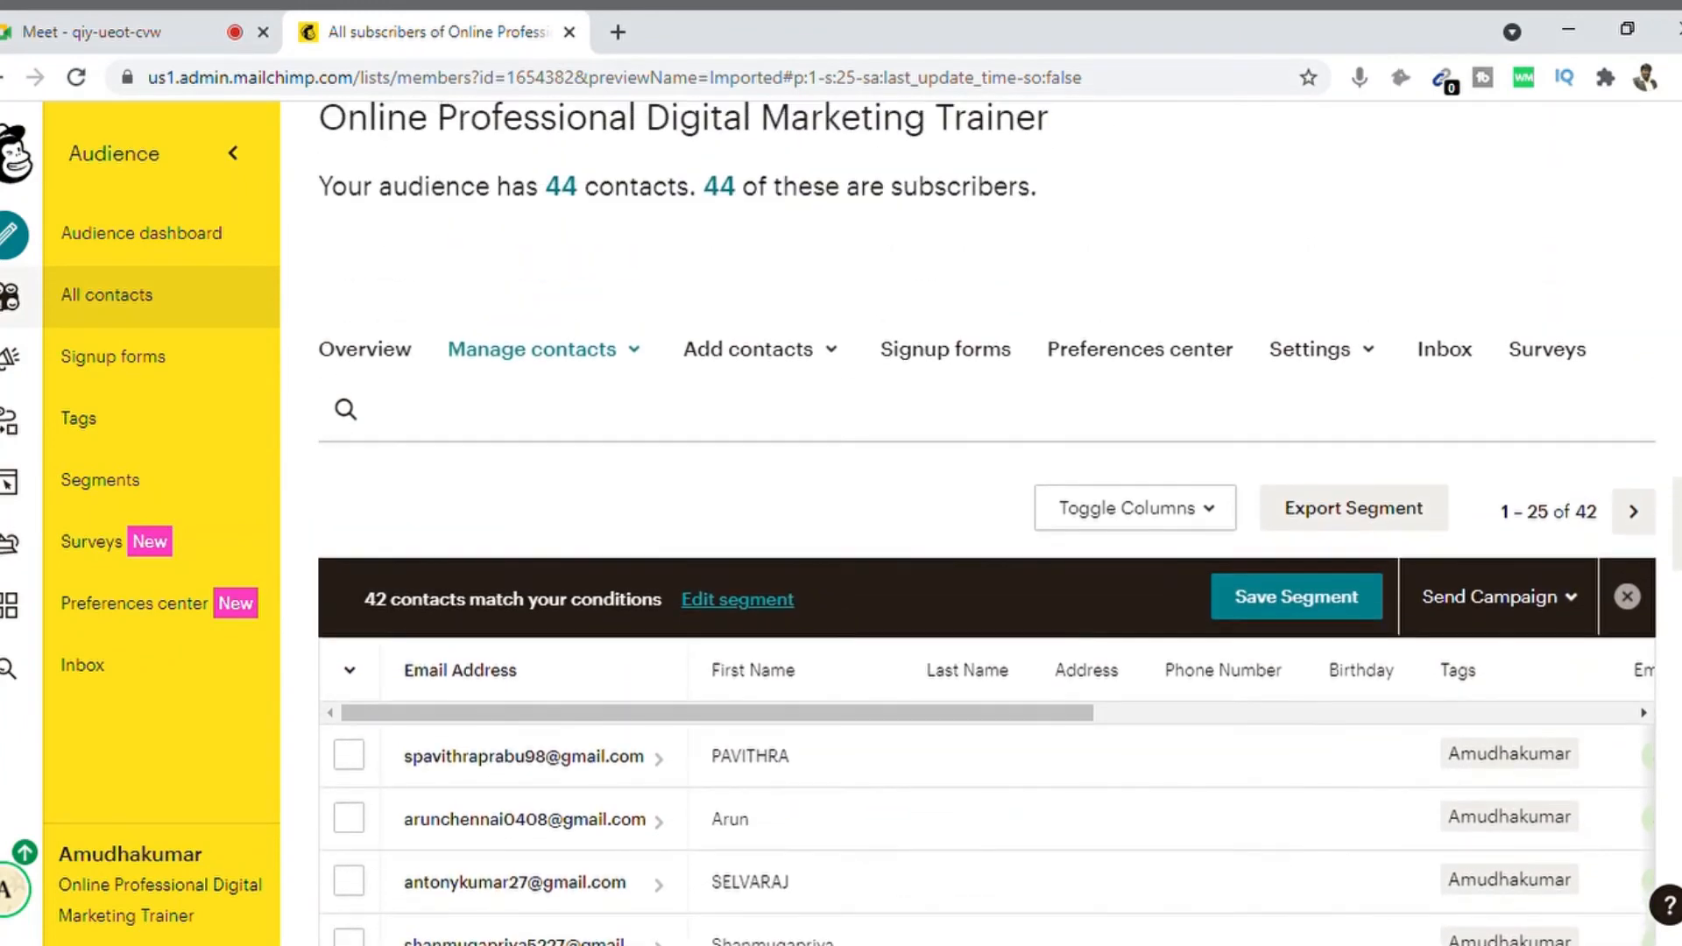
scroll(988, 605, "down", 2)
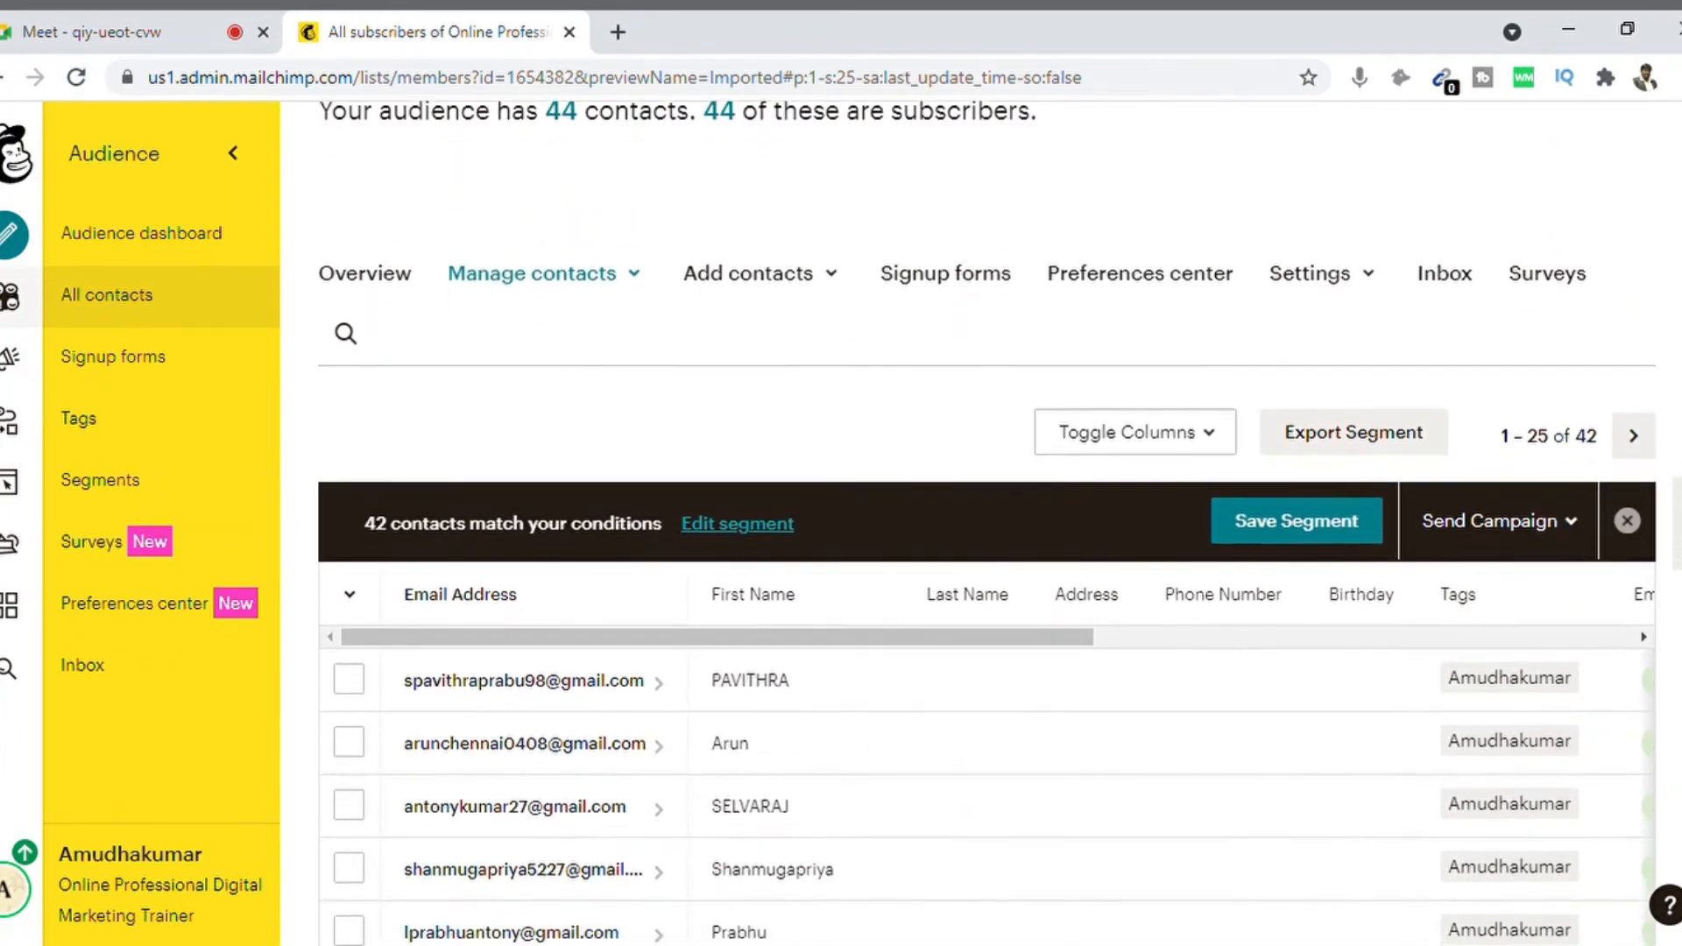
scroll(988, 604, "up", 4)
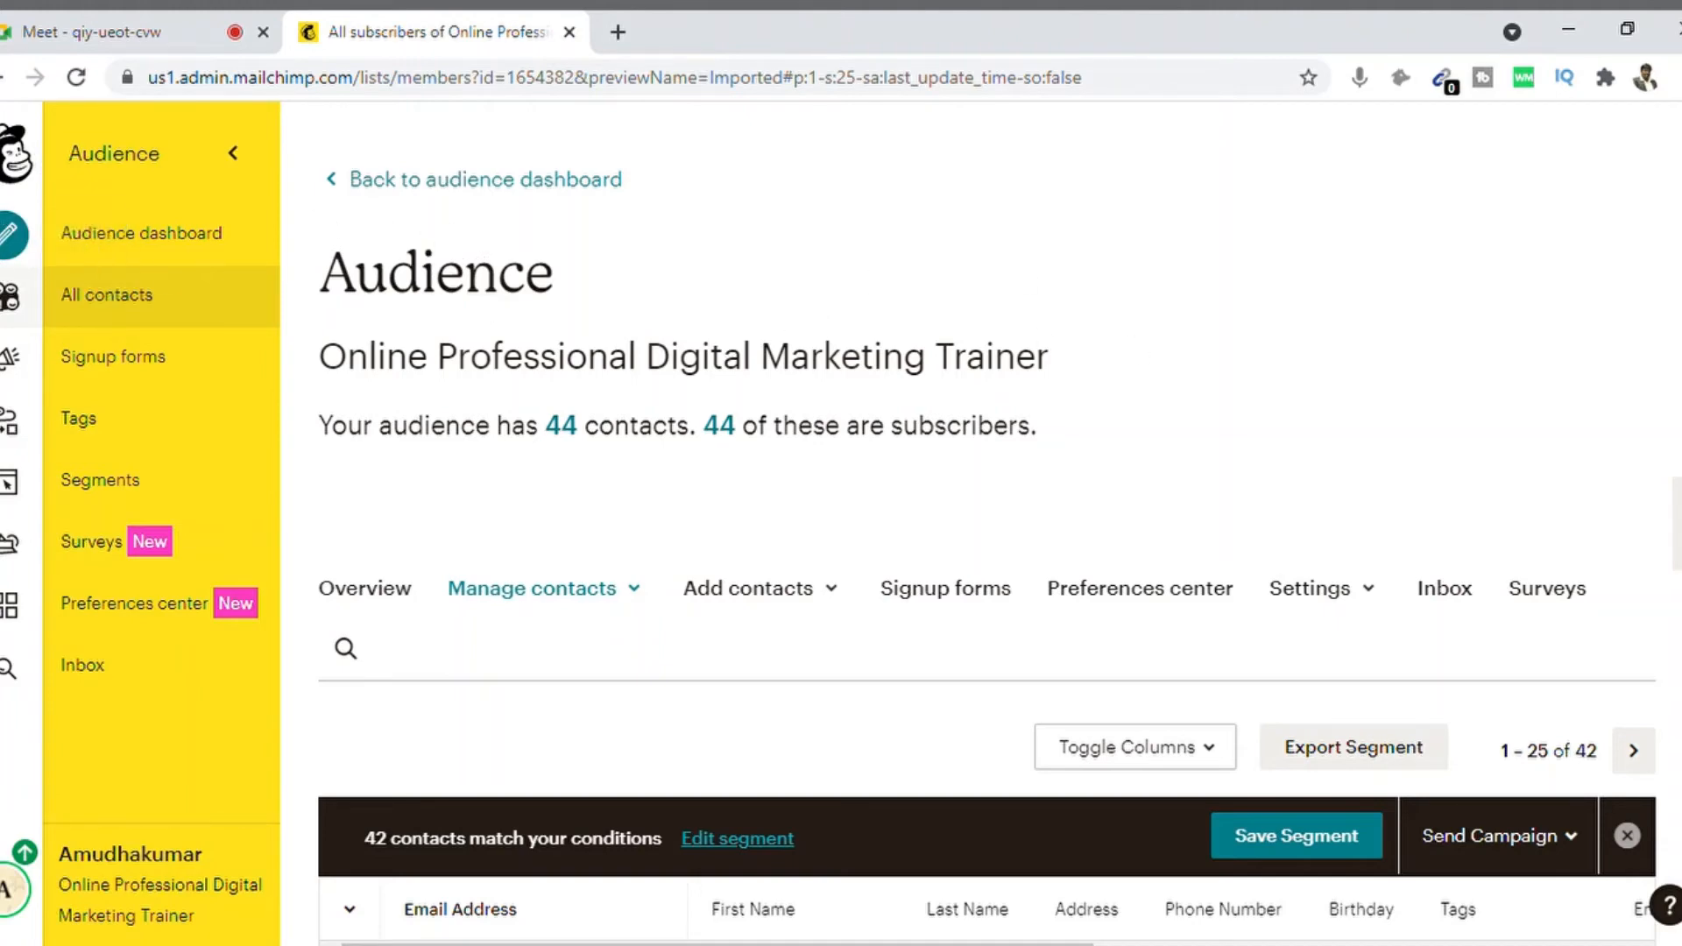
scroll(987, 525, "down", 8)
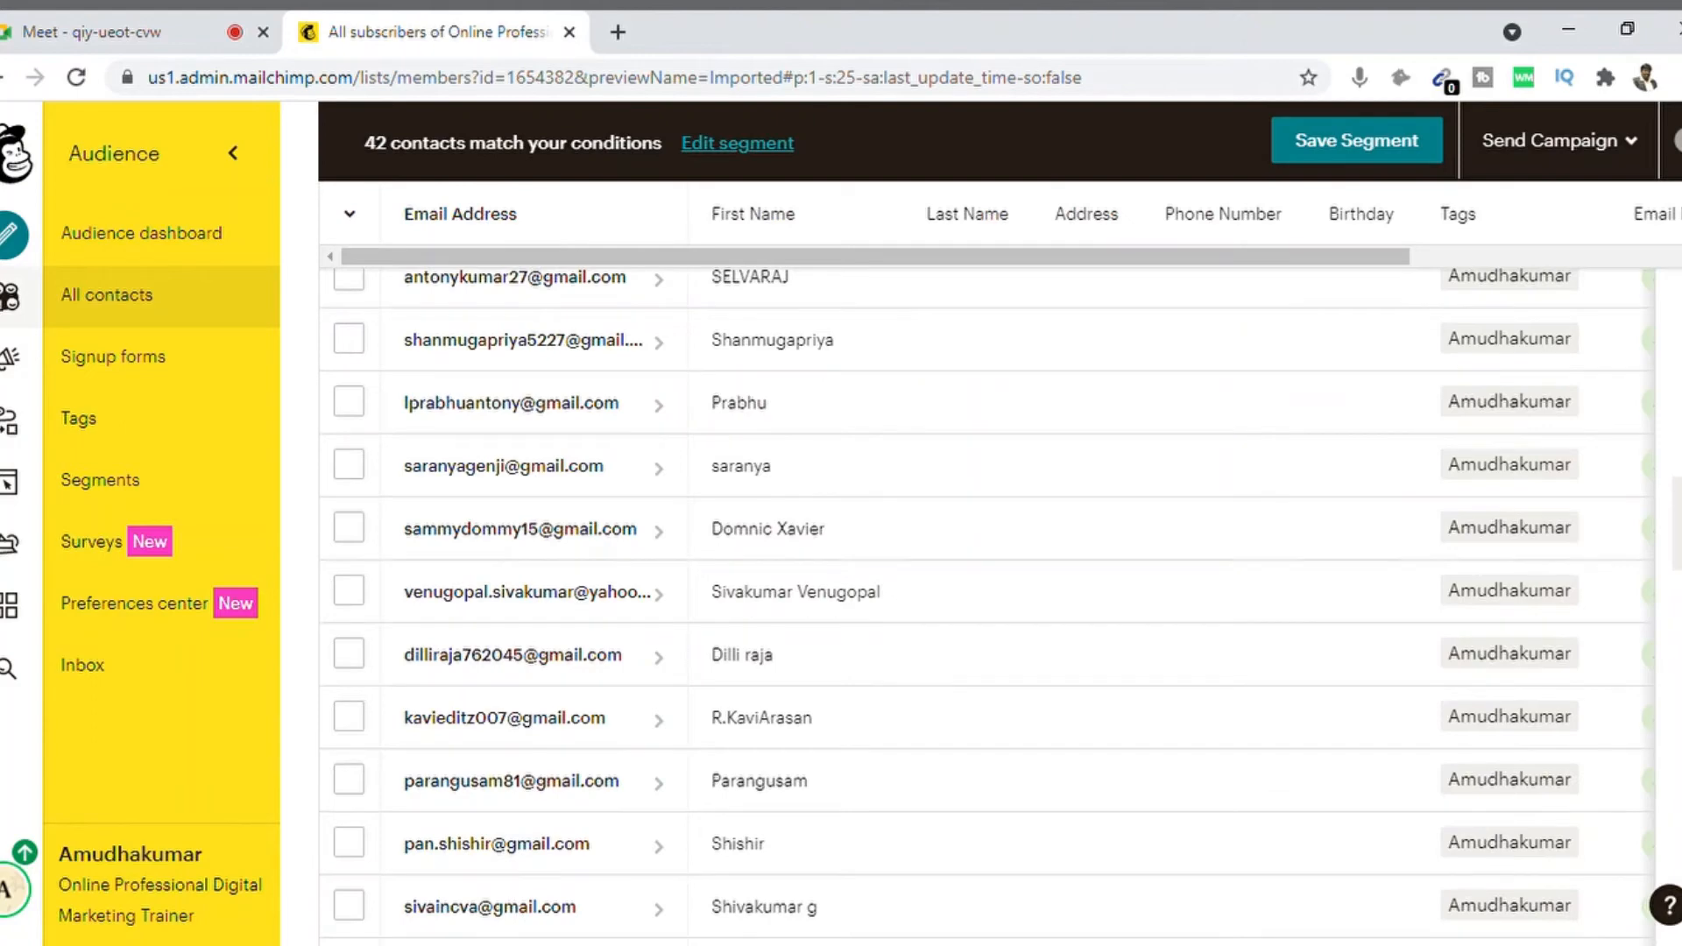
scroll(987, 605, "down", 10)
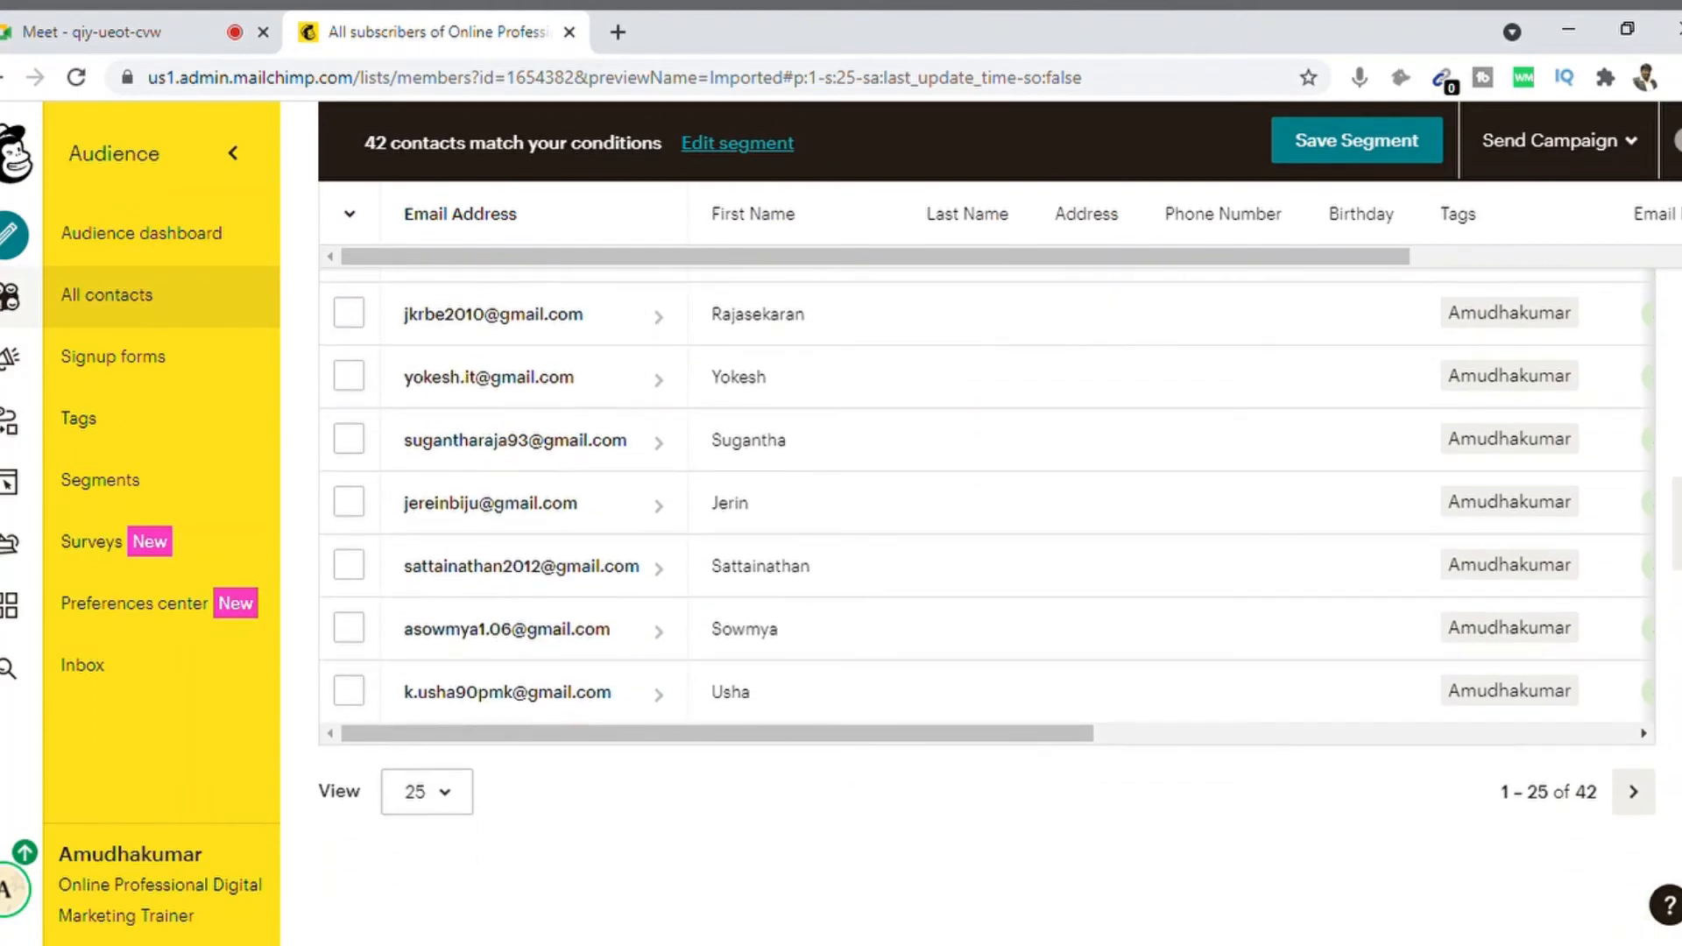
scroll(986, 604, "up", 7)
scroll(987, 526, "up", 8)
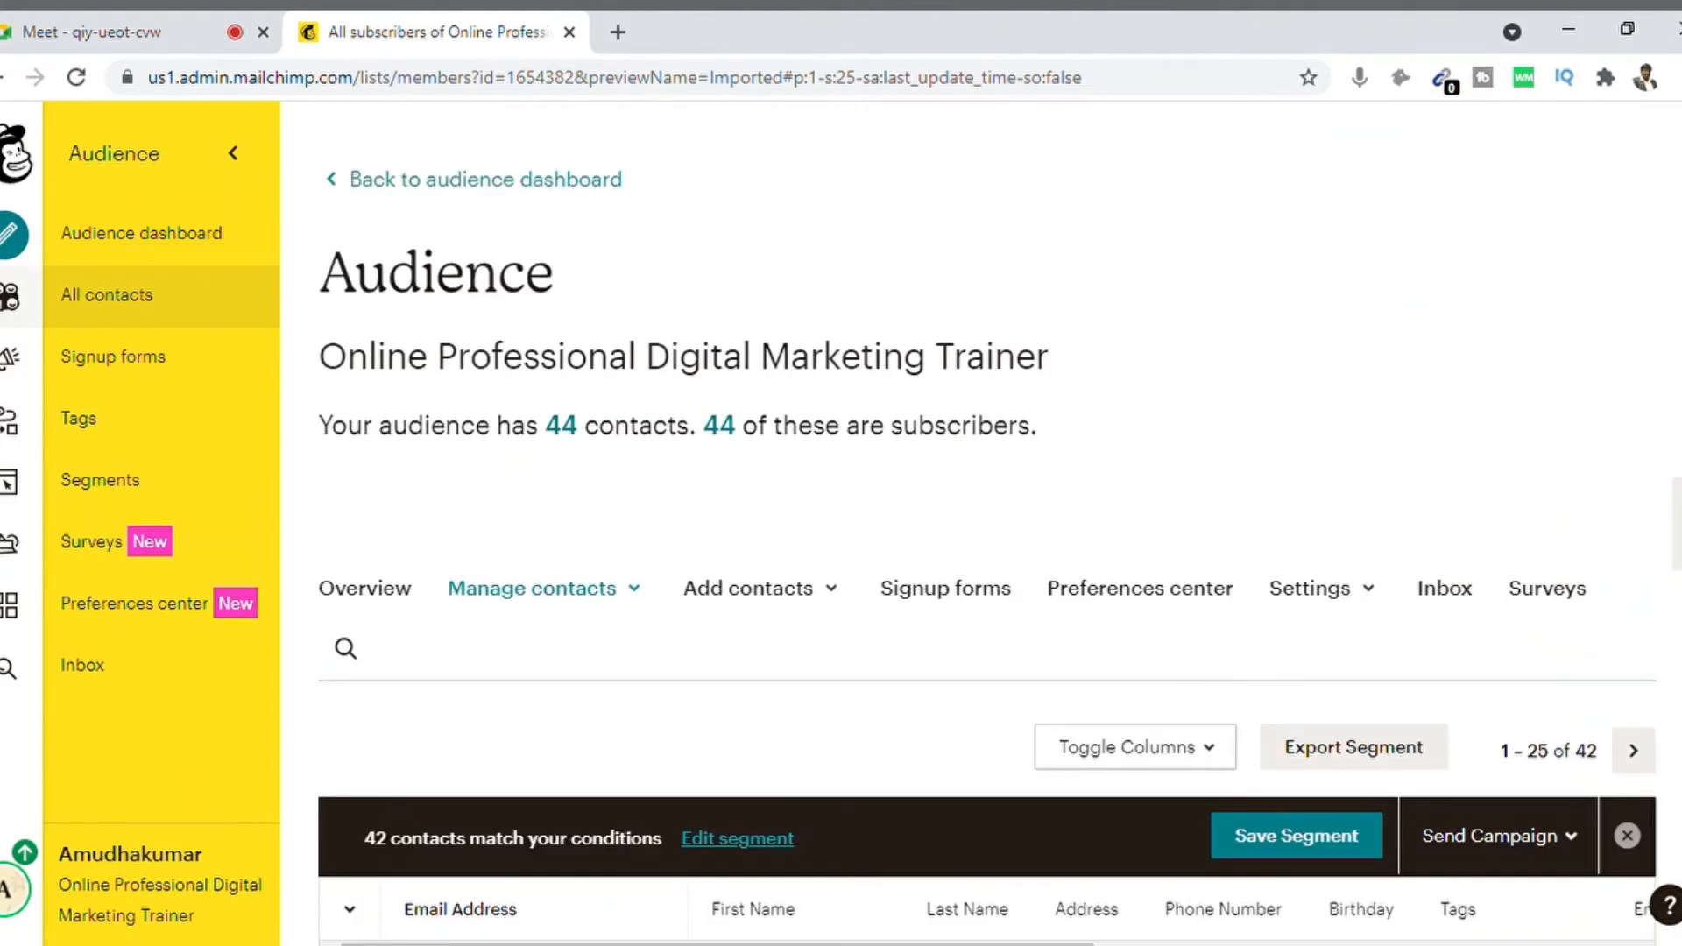
scroll(986, 526, "down", 6)
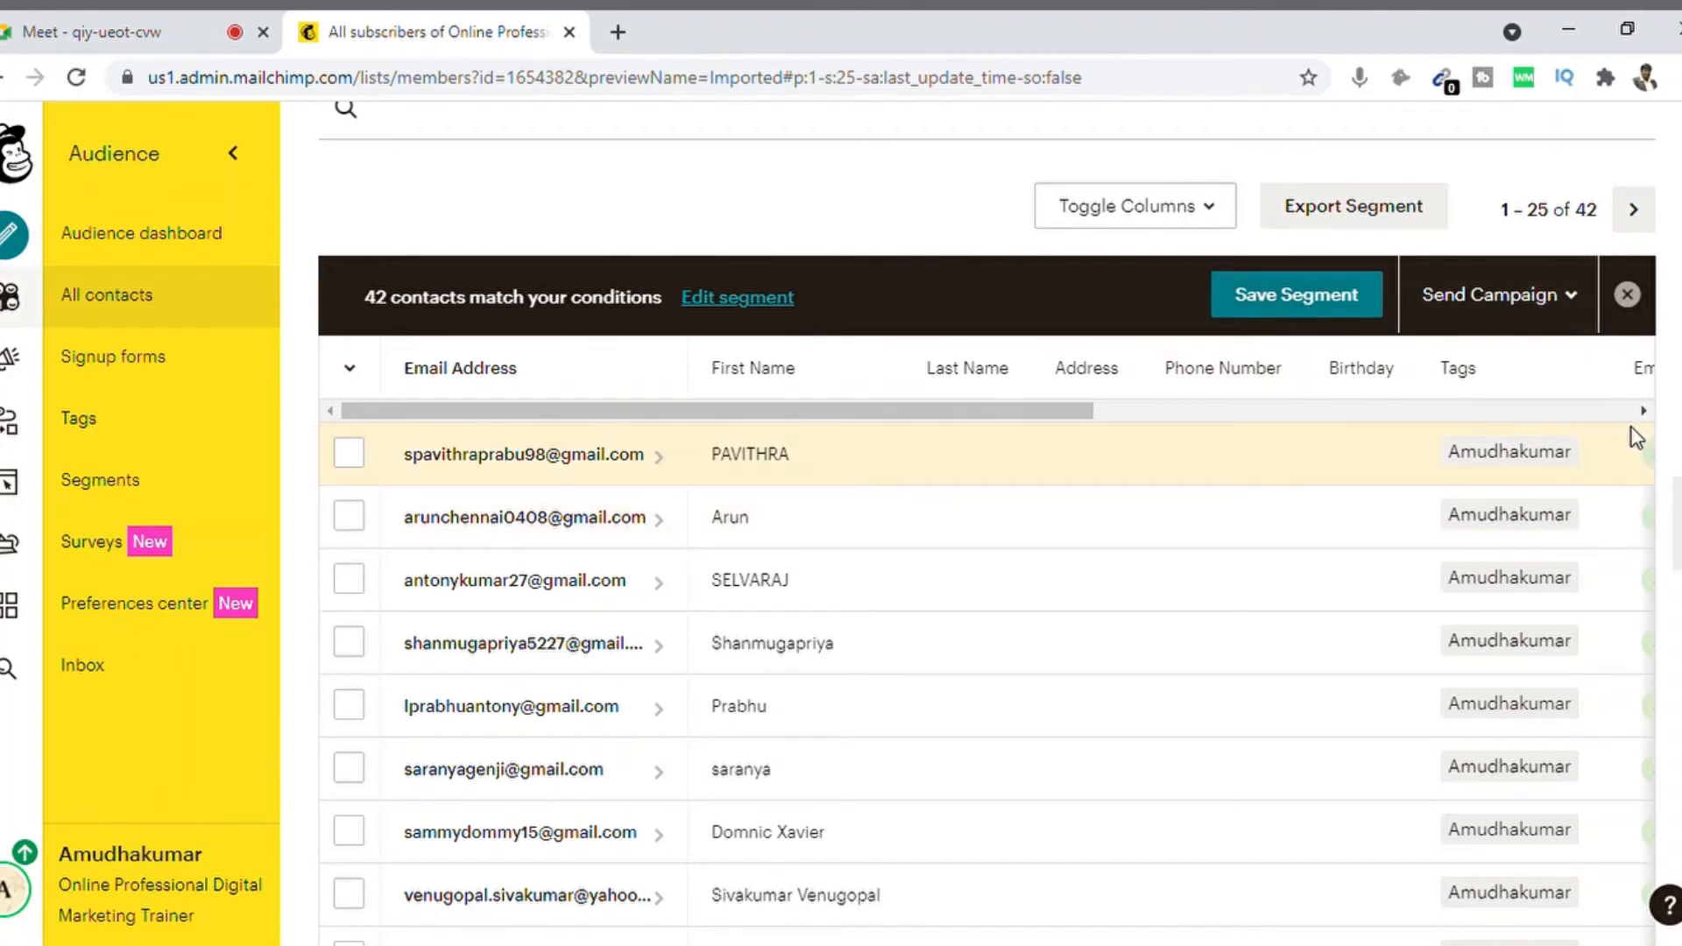
Step: Start an email campaign addressed to the 42-recipient segment from Send Campaign
left_click(1574, 301)
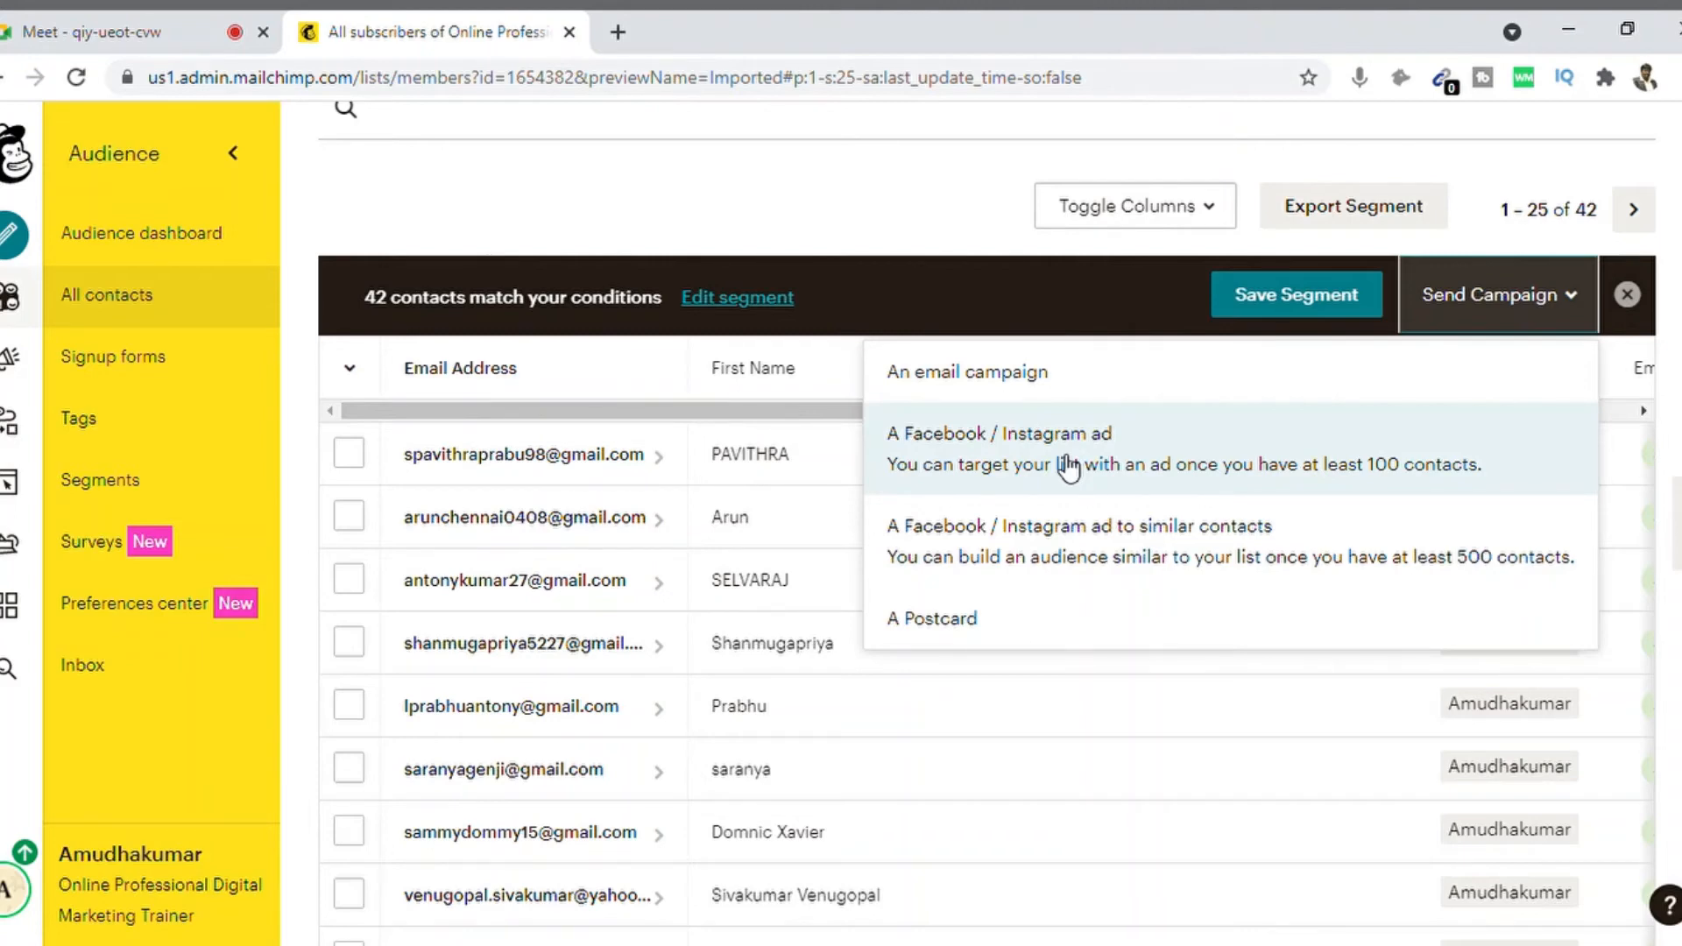
left_click(1004, 385)
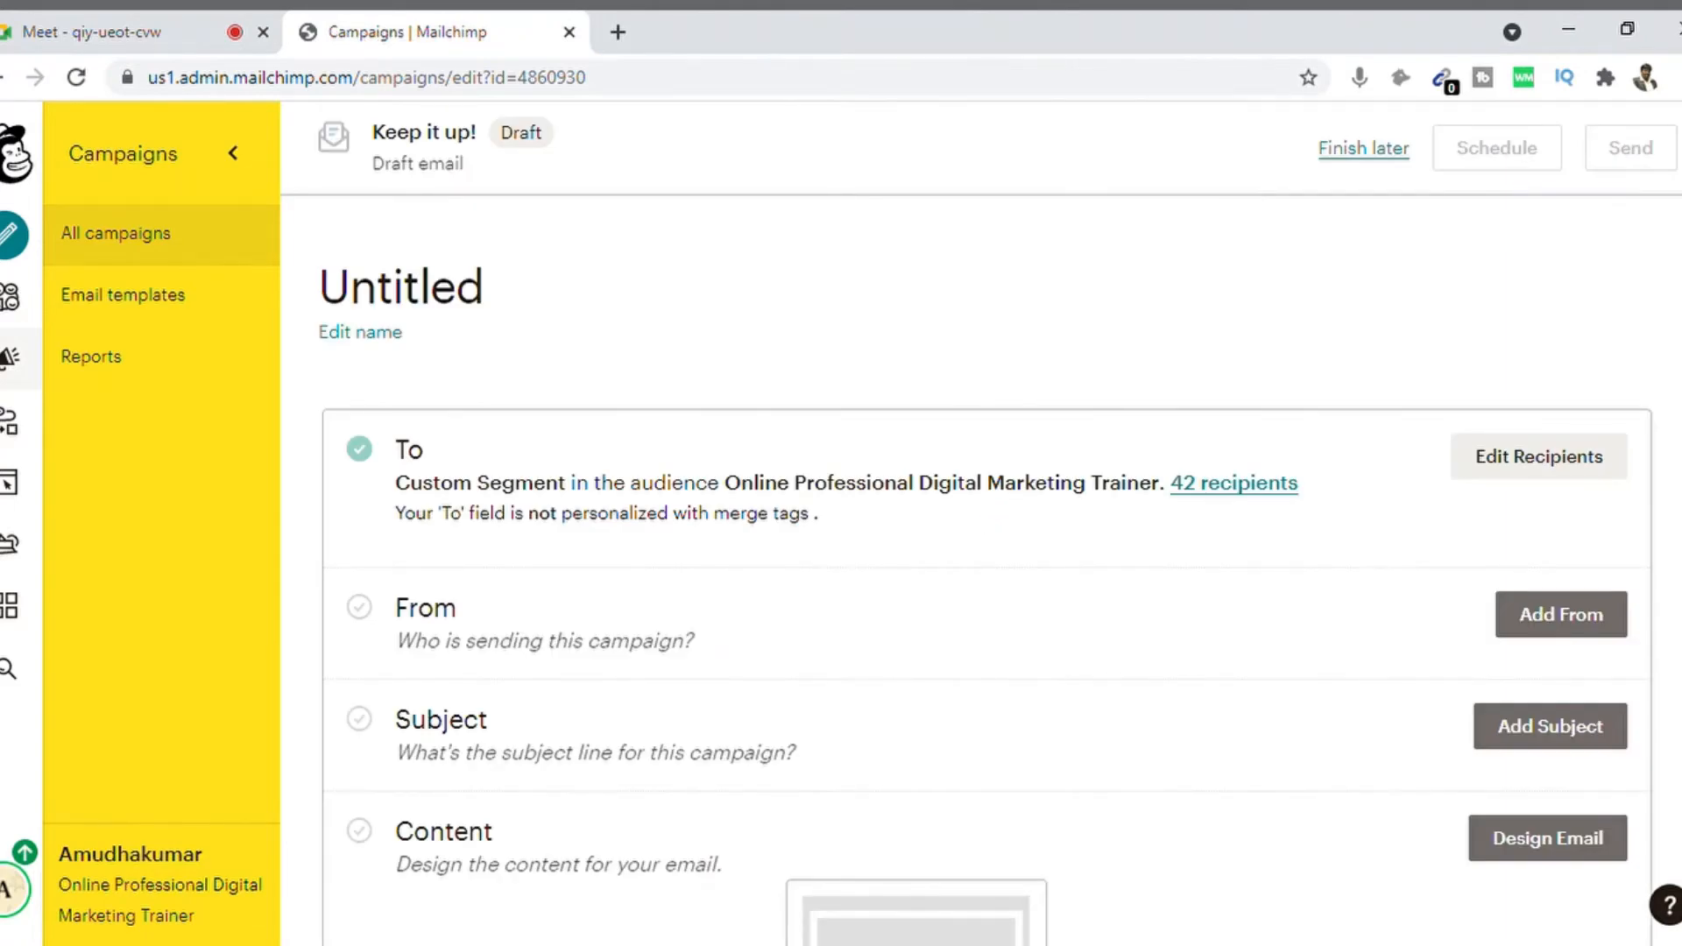
scroll(985, 570, "down", 2)
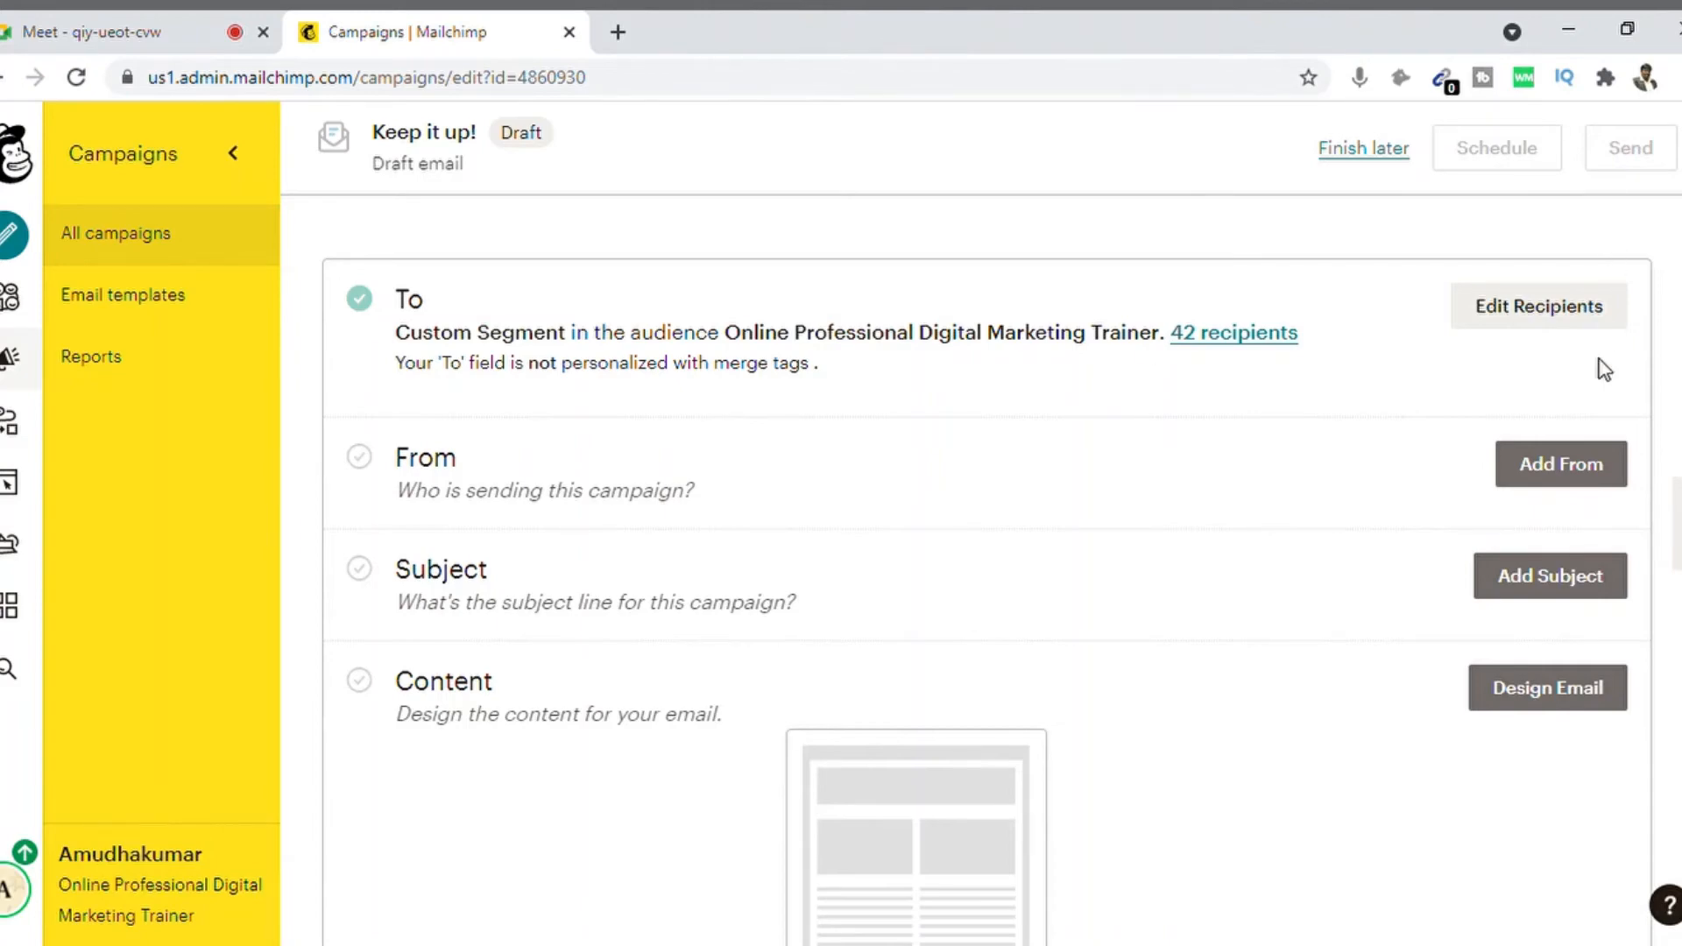
Step: Keep the prefilled sender name, replace the sender e-mail with a new address, and save
left_click(1549, 474)
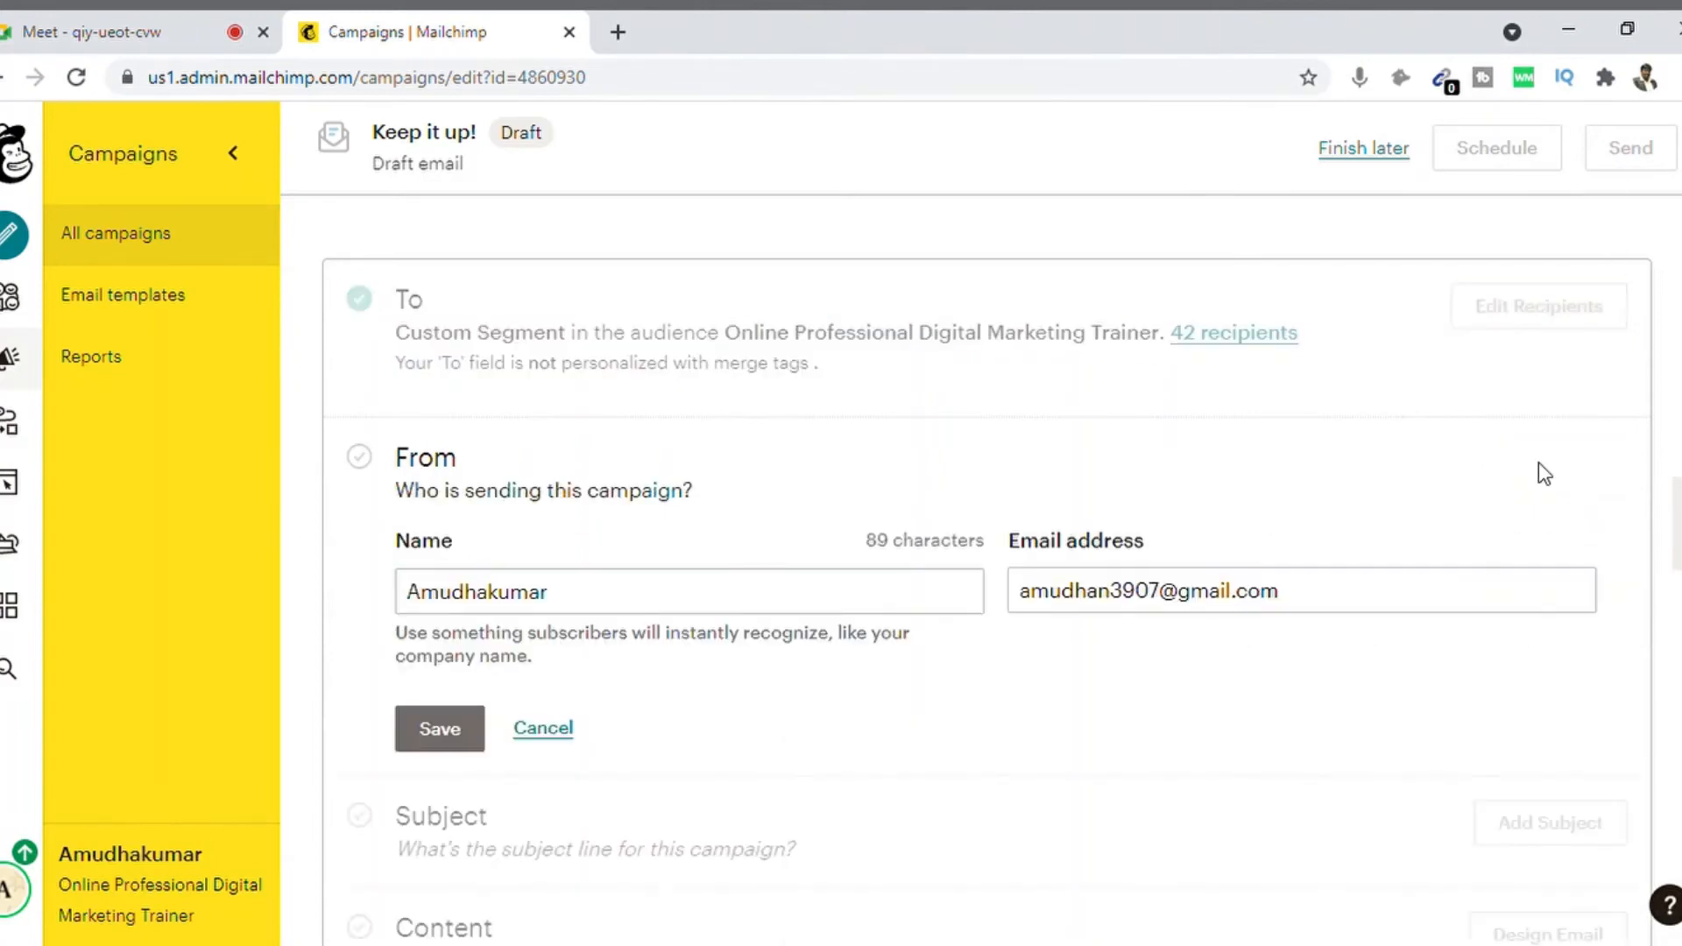
left_click(656, 604)
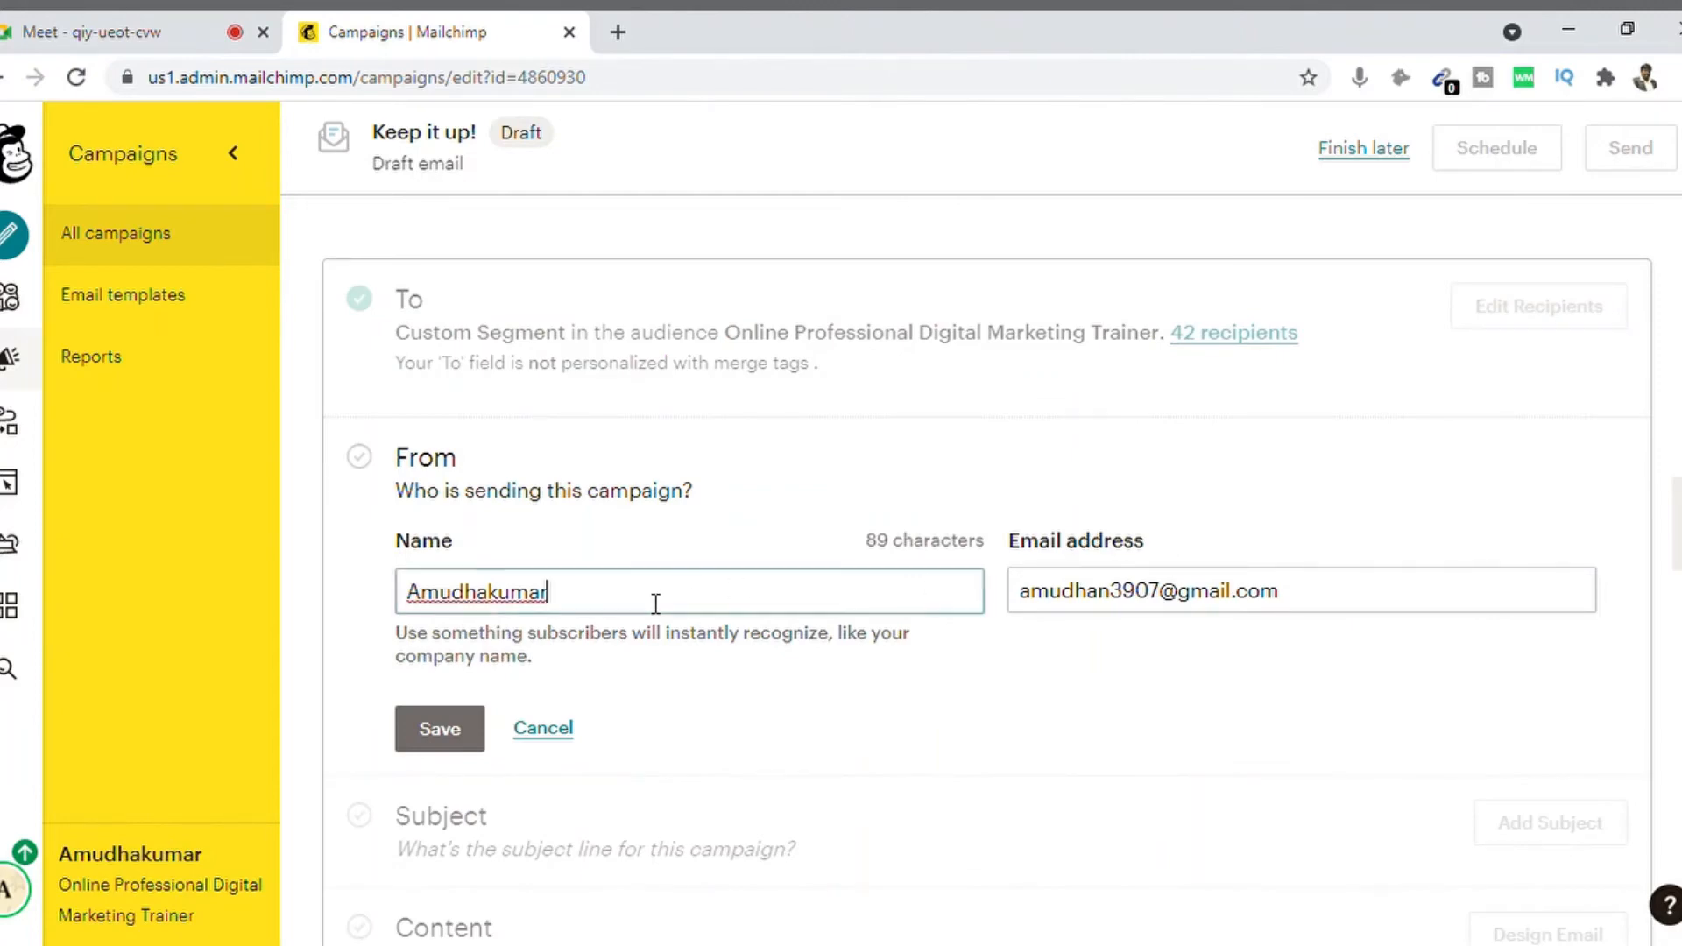
left_click(1126, 593)
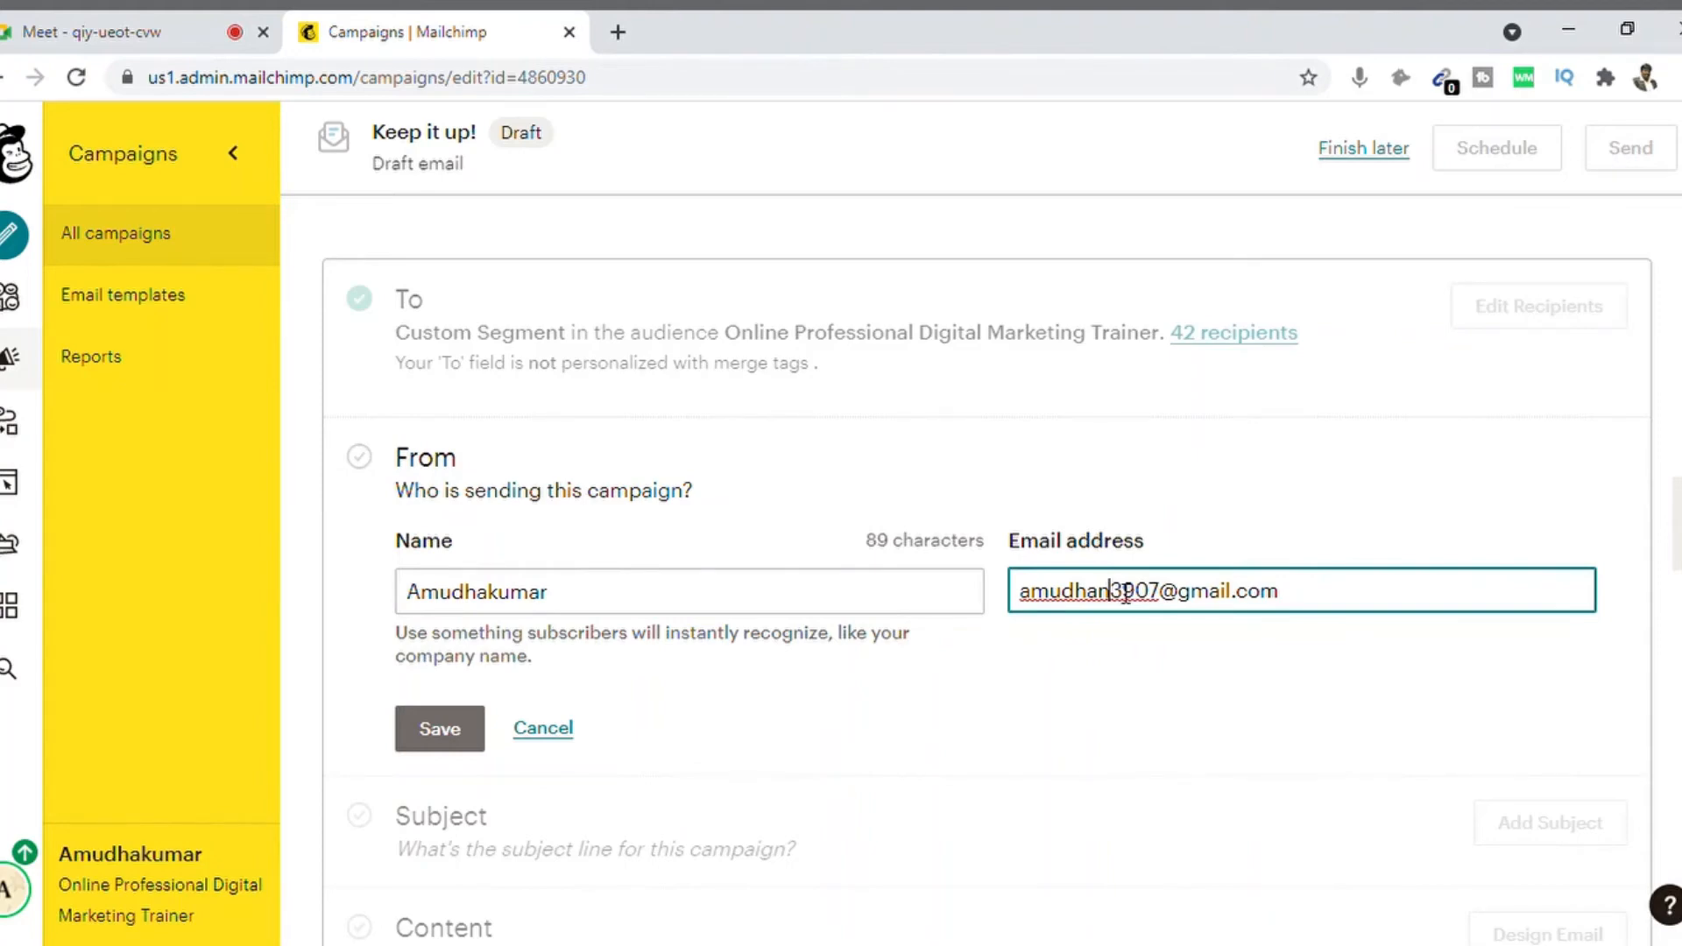
key("ctrl+a")
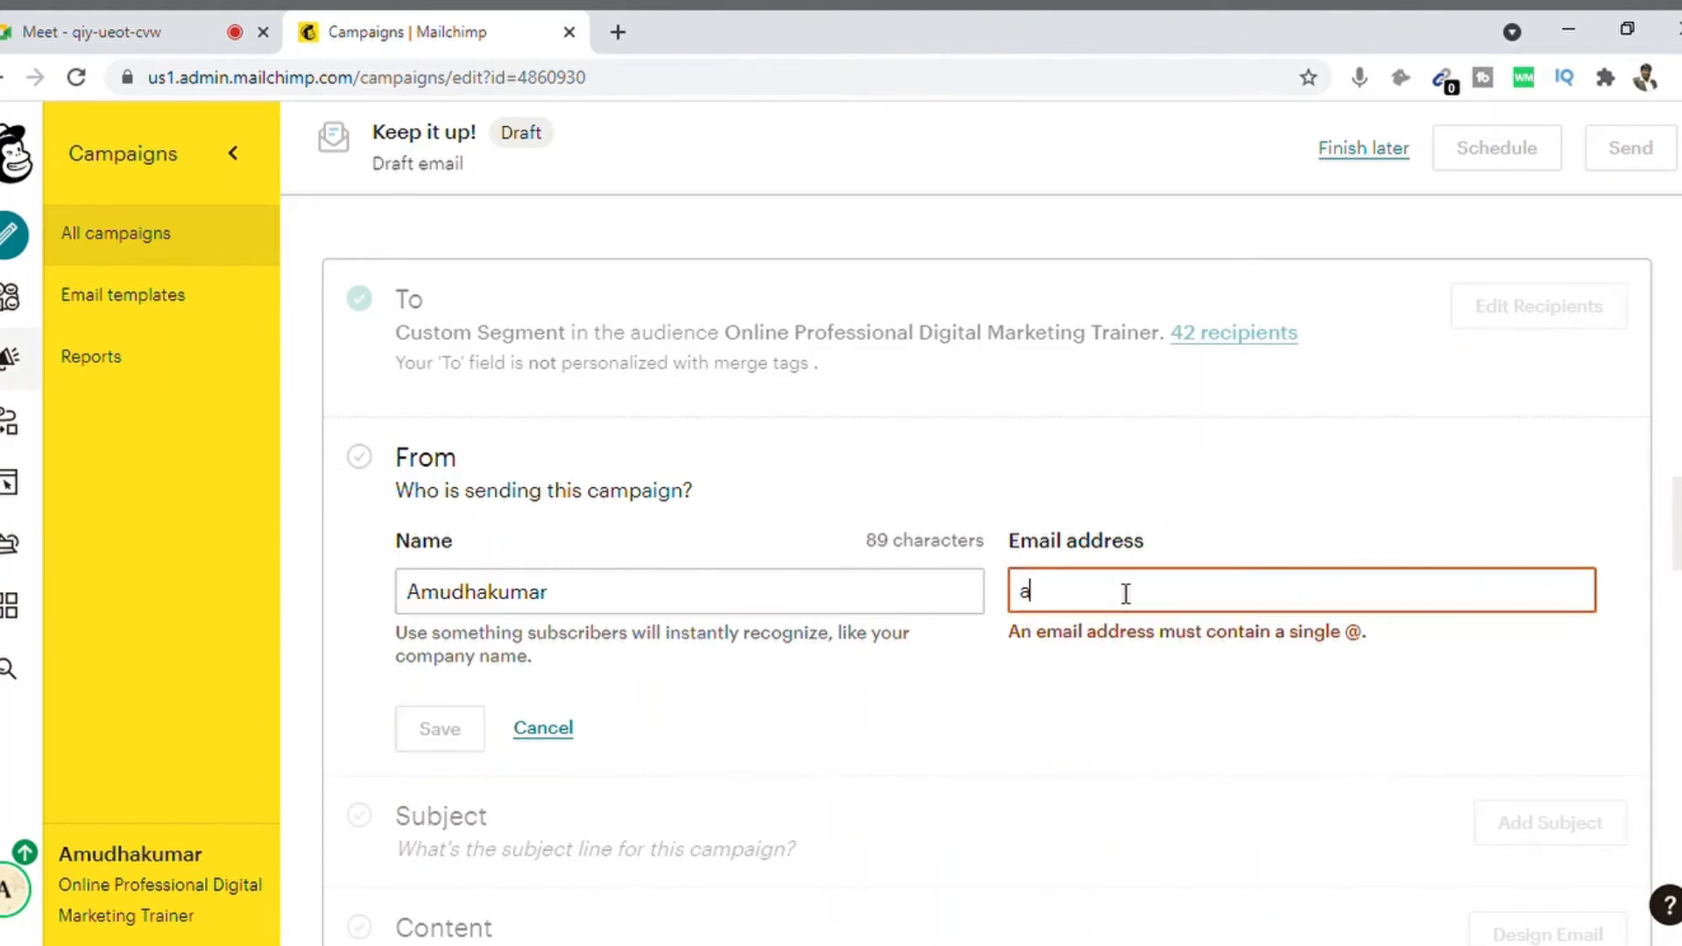
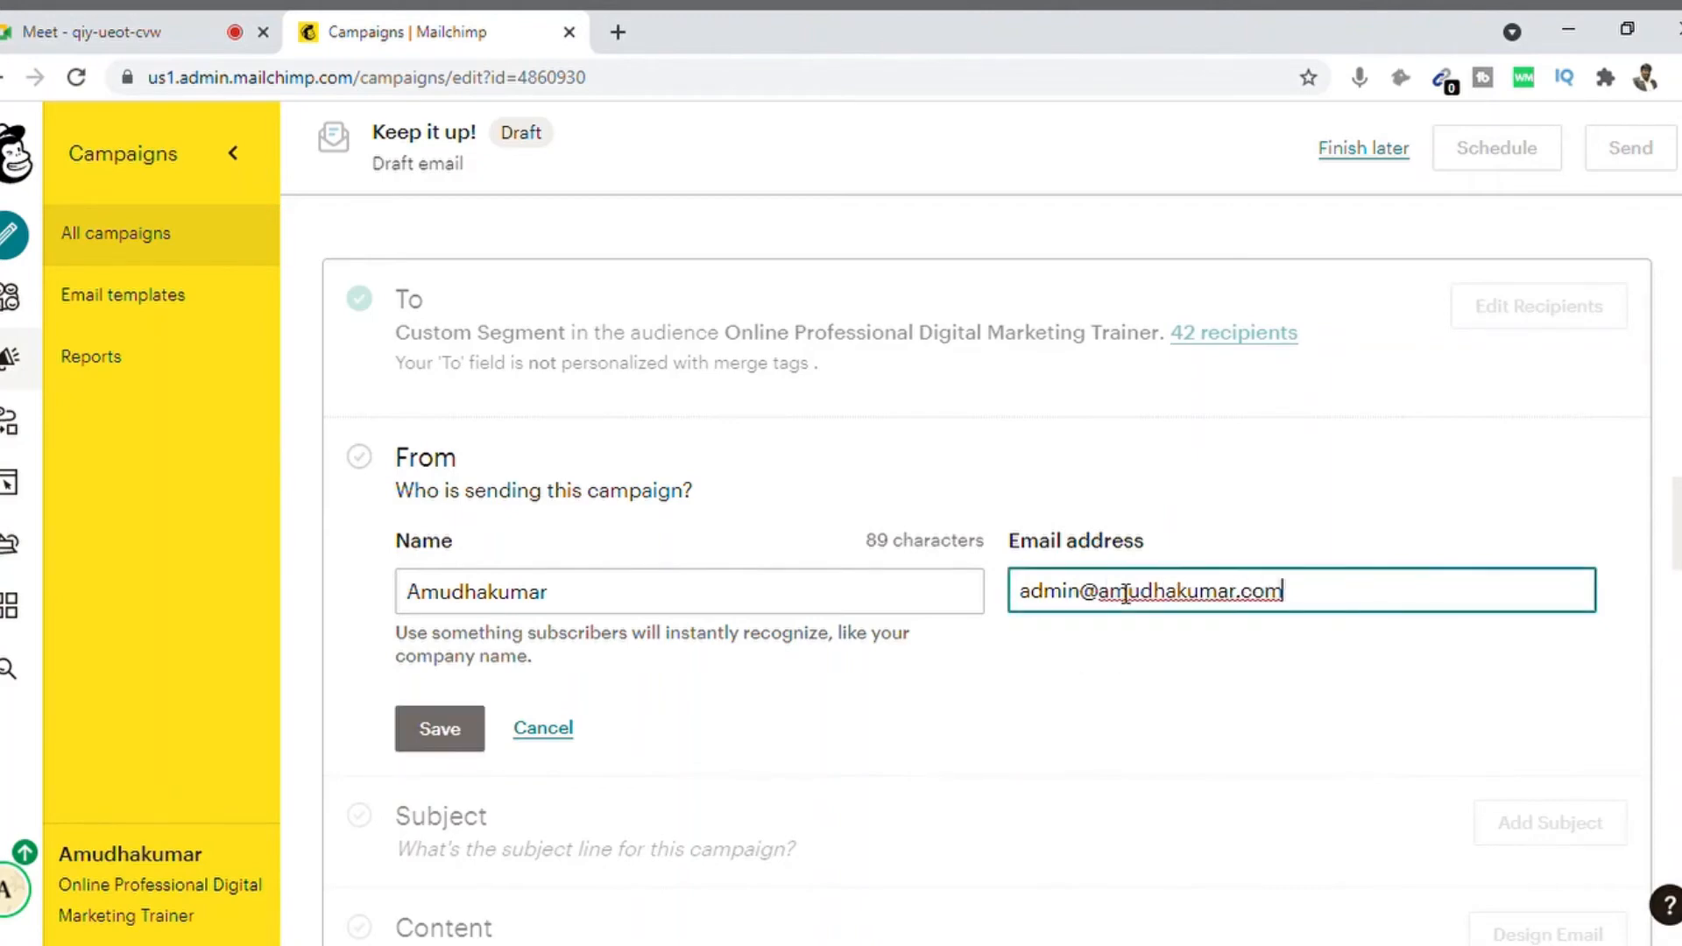
left_click(1217, 449)
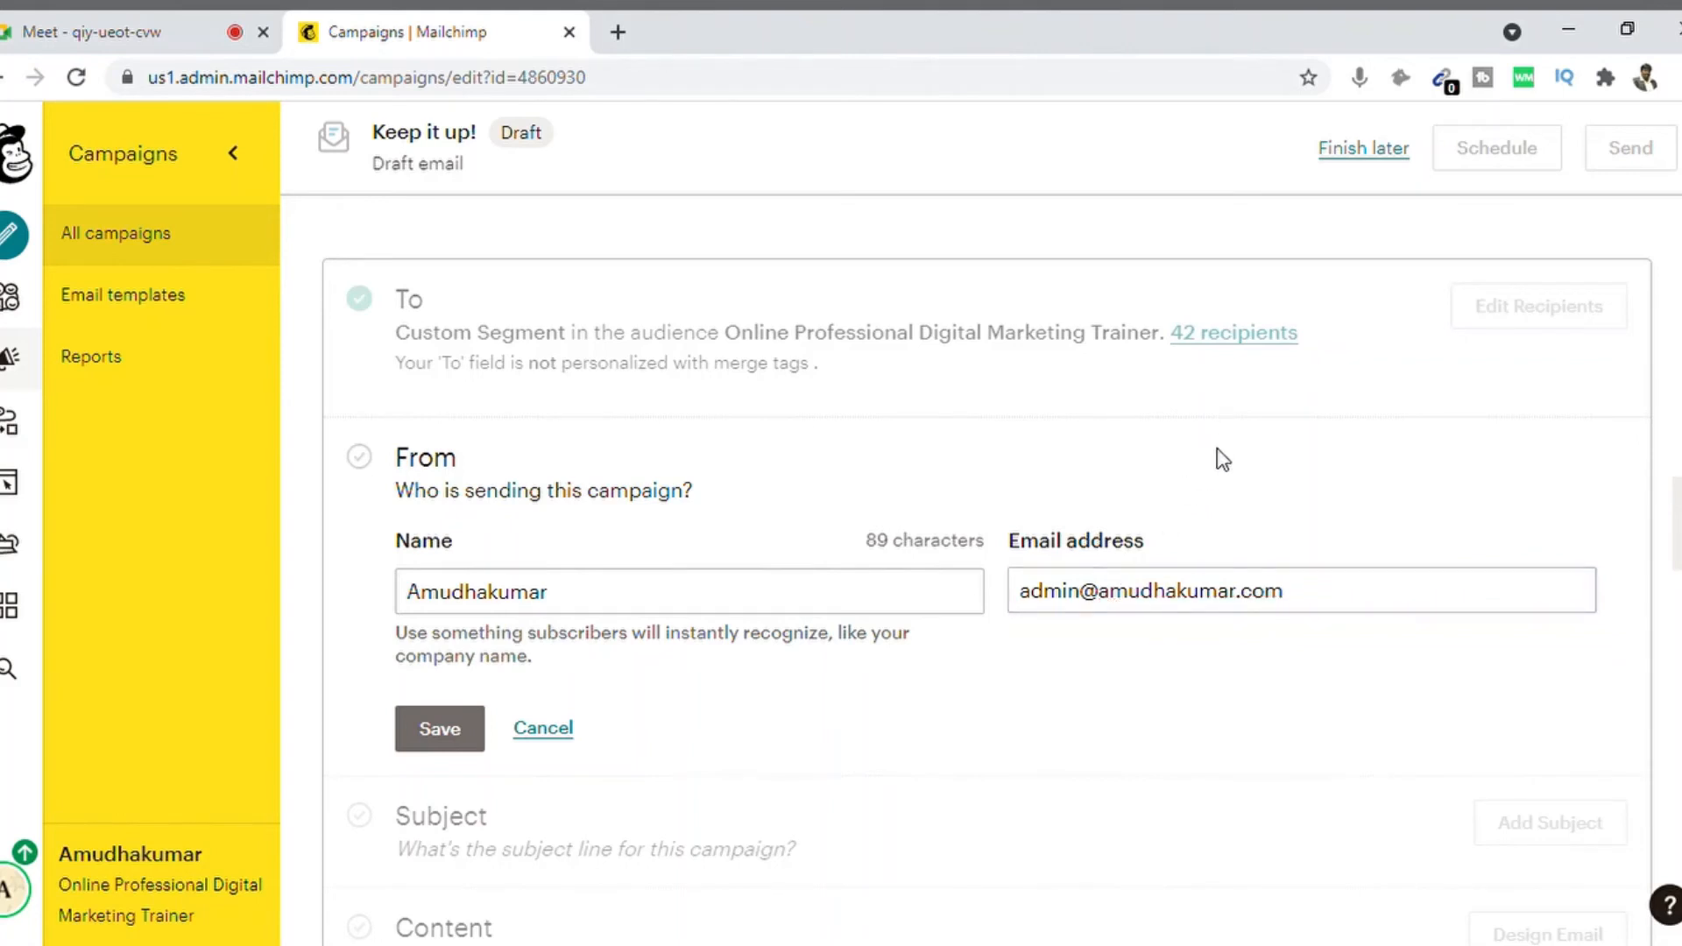
left_click(429, 740)
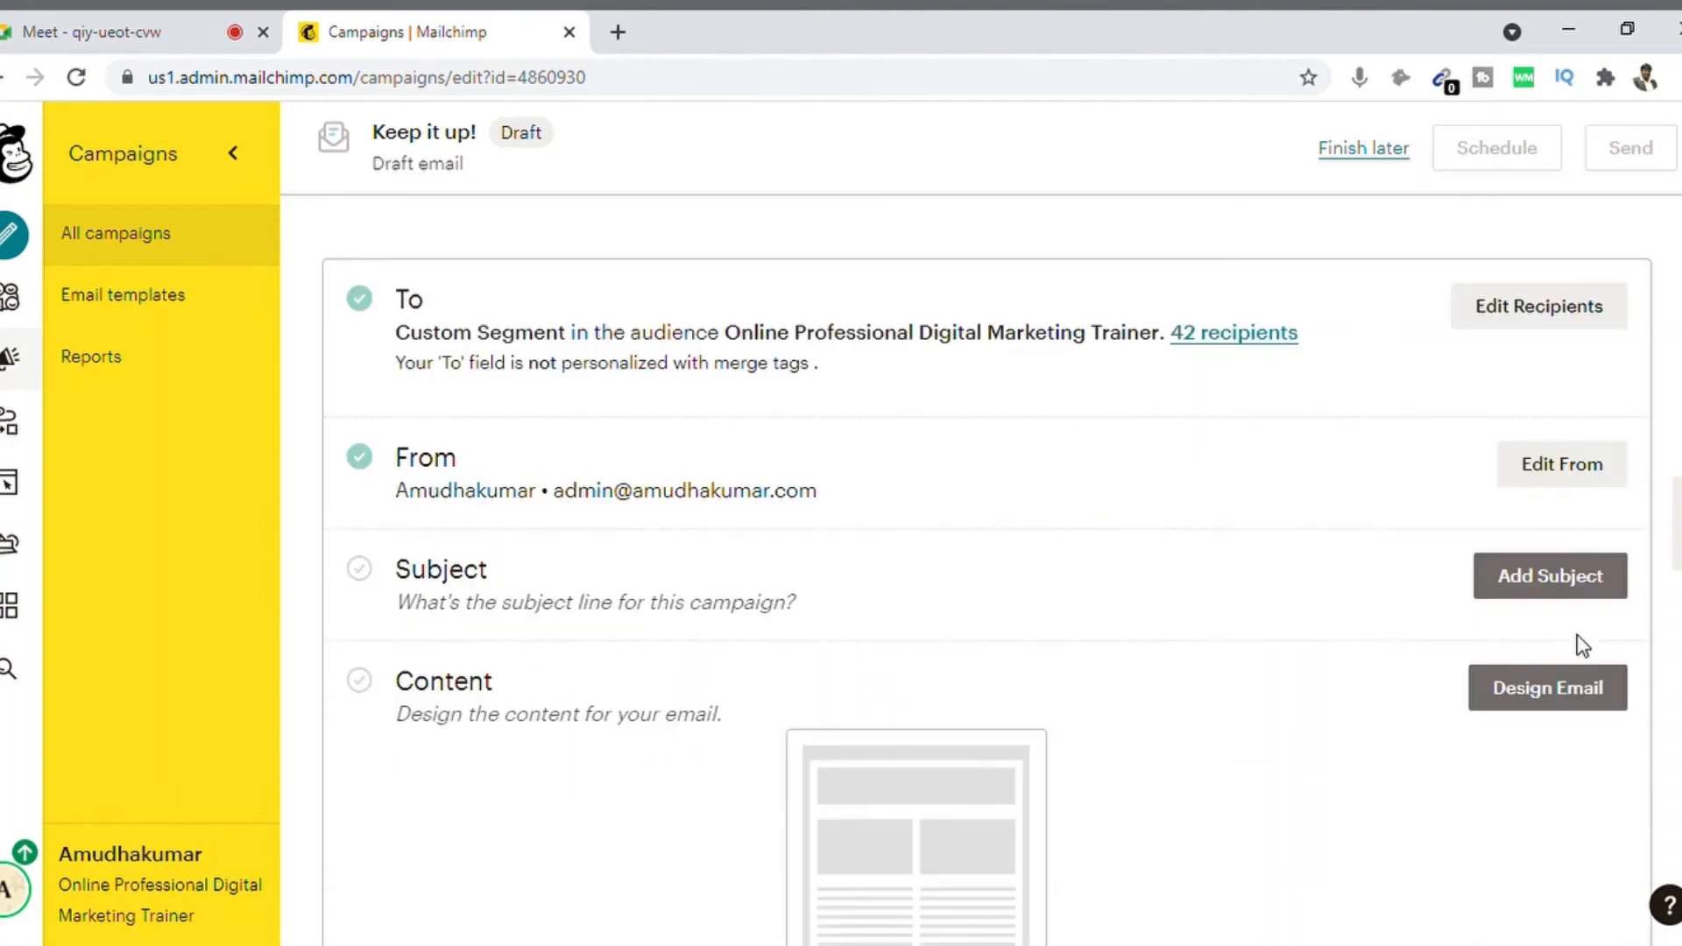
scroll(868, 449, "down", 2)
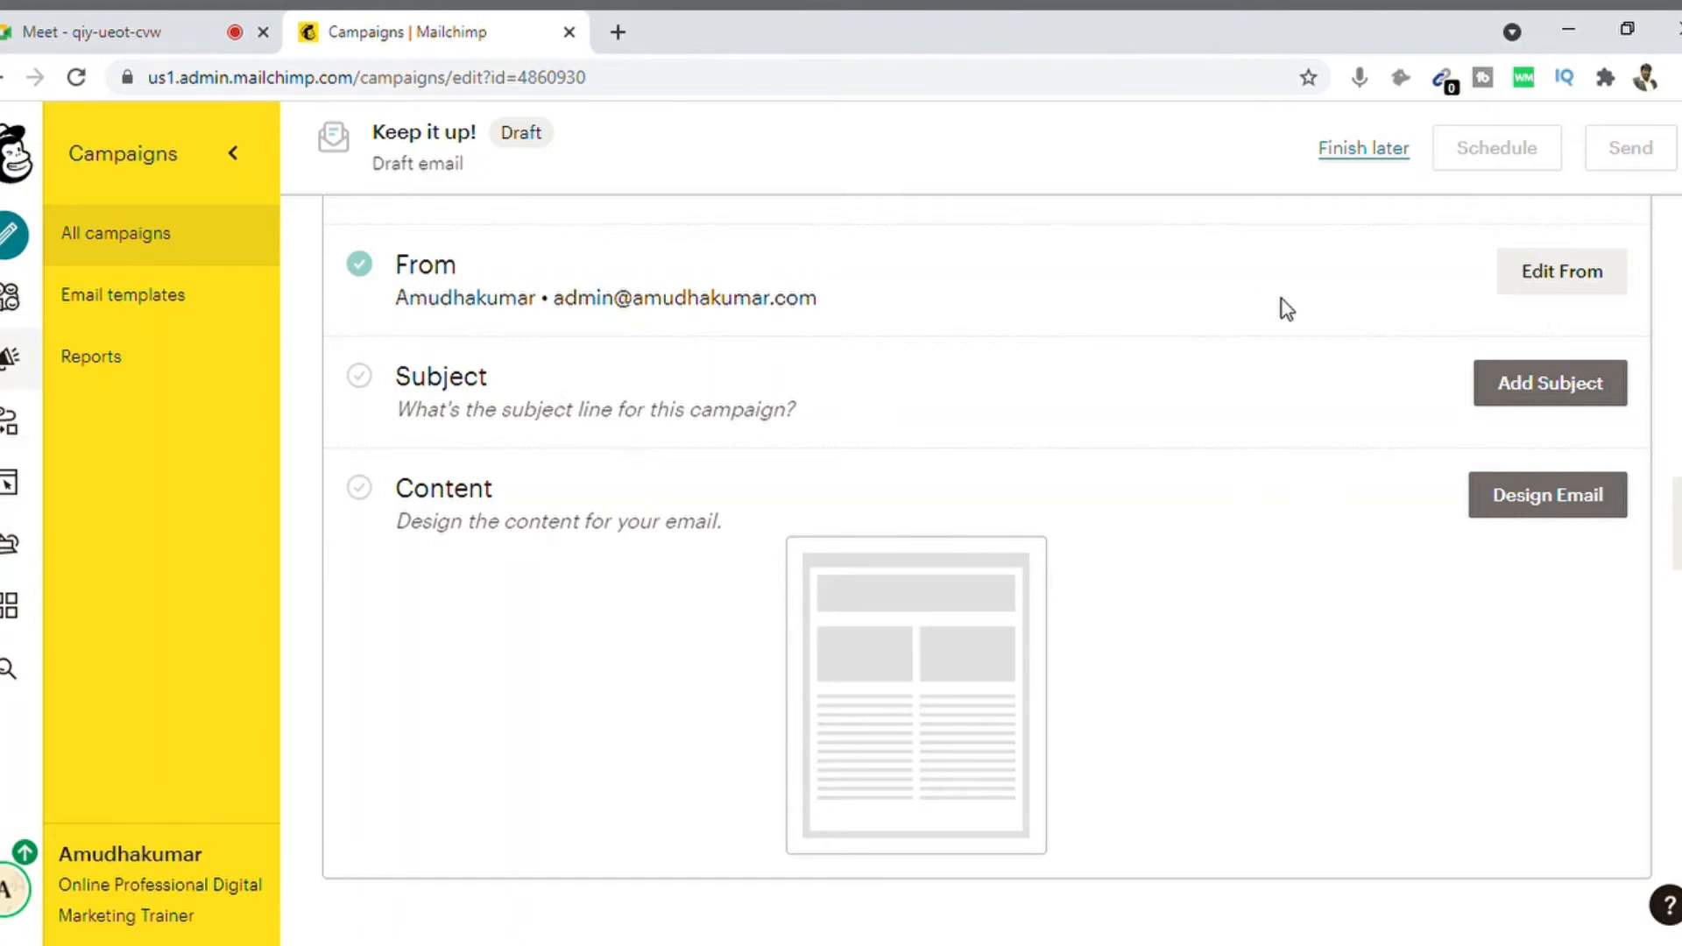
Step: Enter a draft subject line, 'Email for Email Marketing - Test'
left_click(1514, 383)
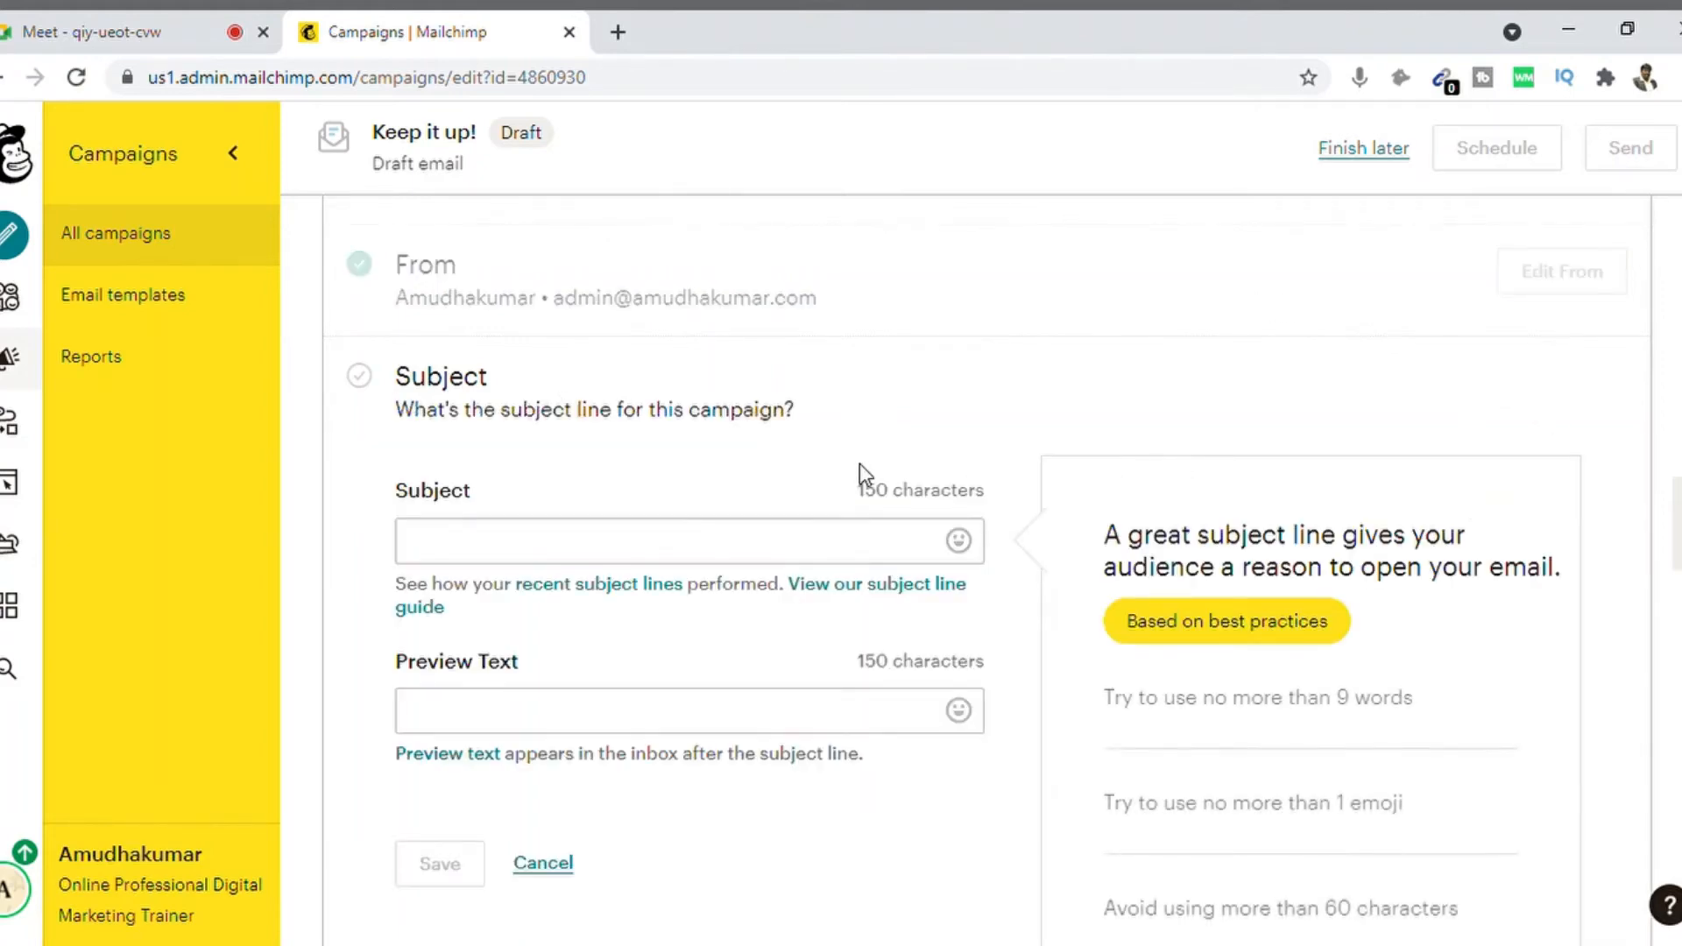
left_click(699, 550)
type("A")
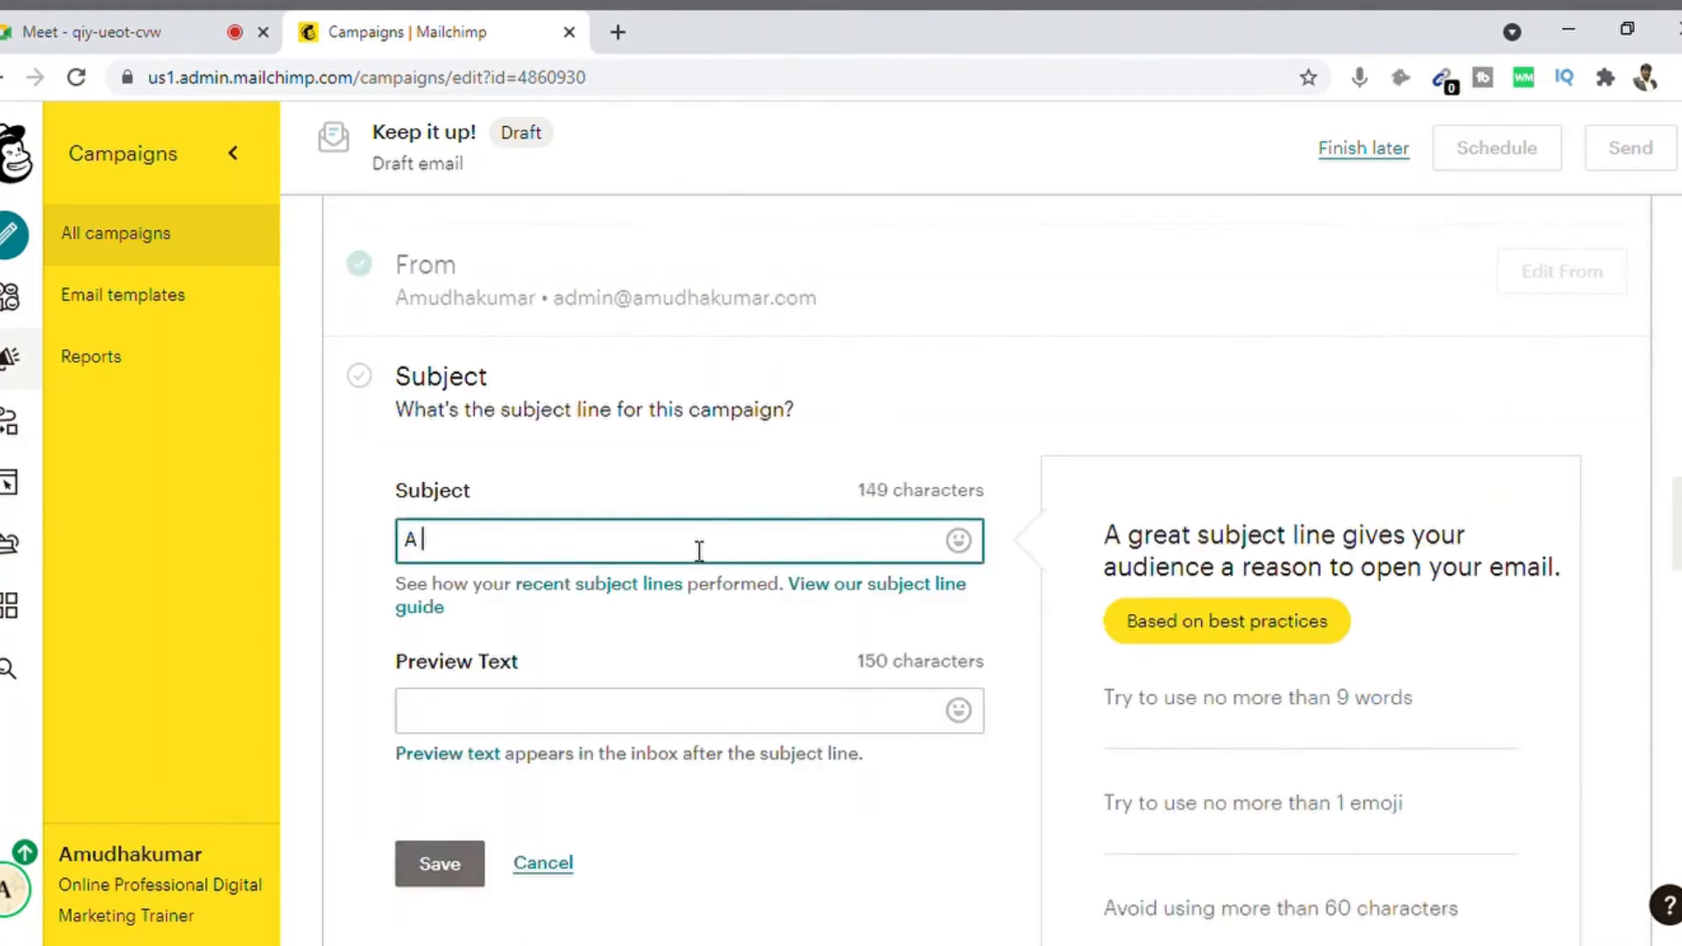
type(" Demo email")
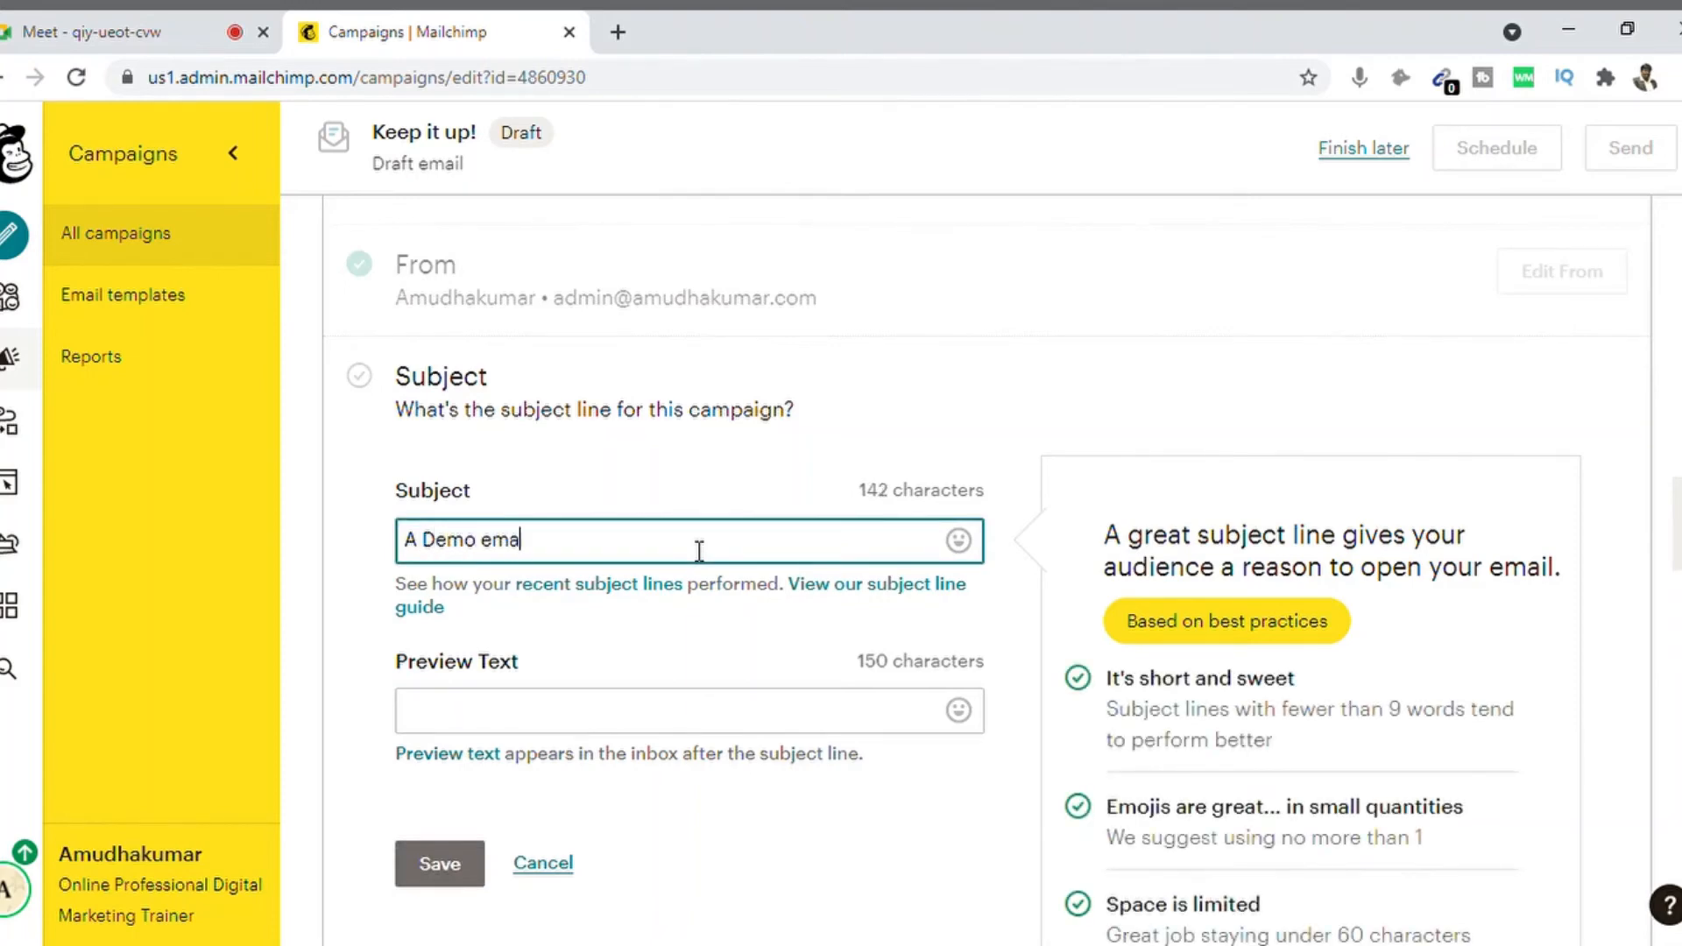
key("BackSpace")
key("BackSpace")
key("BackSpace")
key("BackSpace")
key("BackSpace")
type("Email for Email Ma")
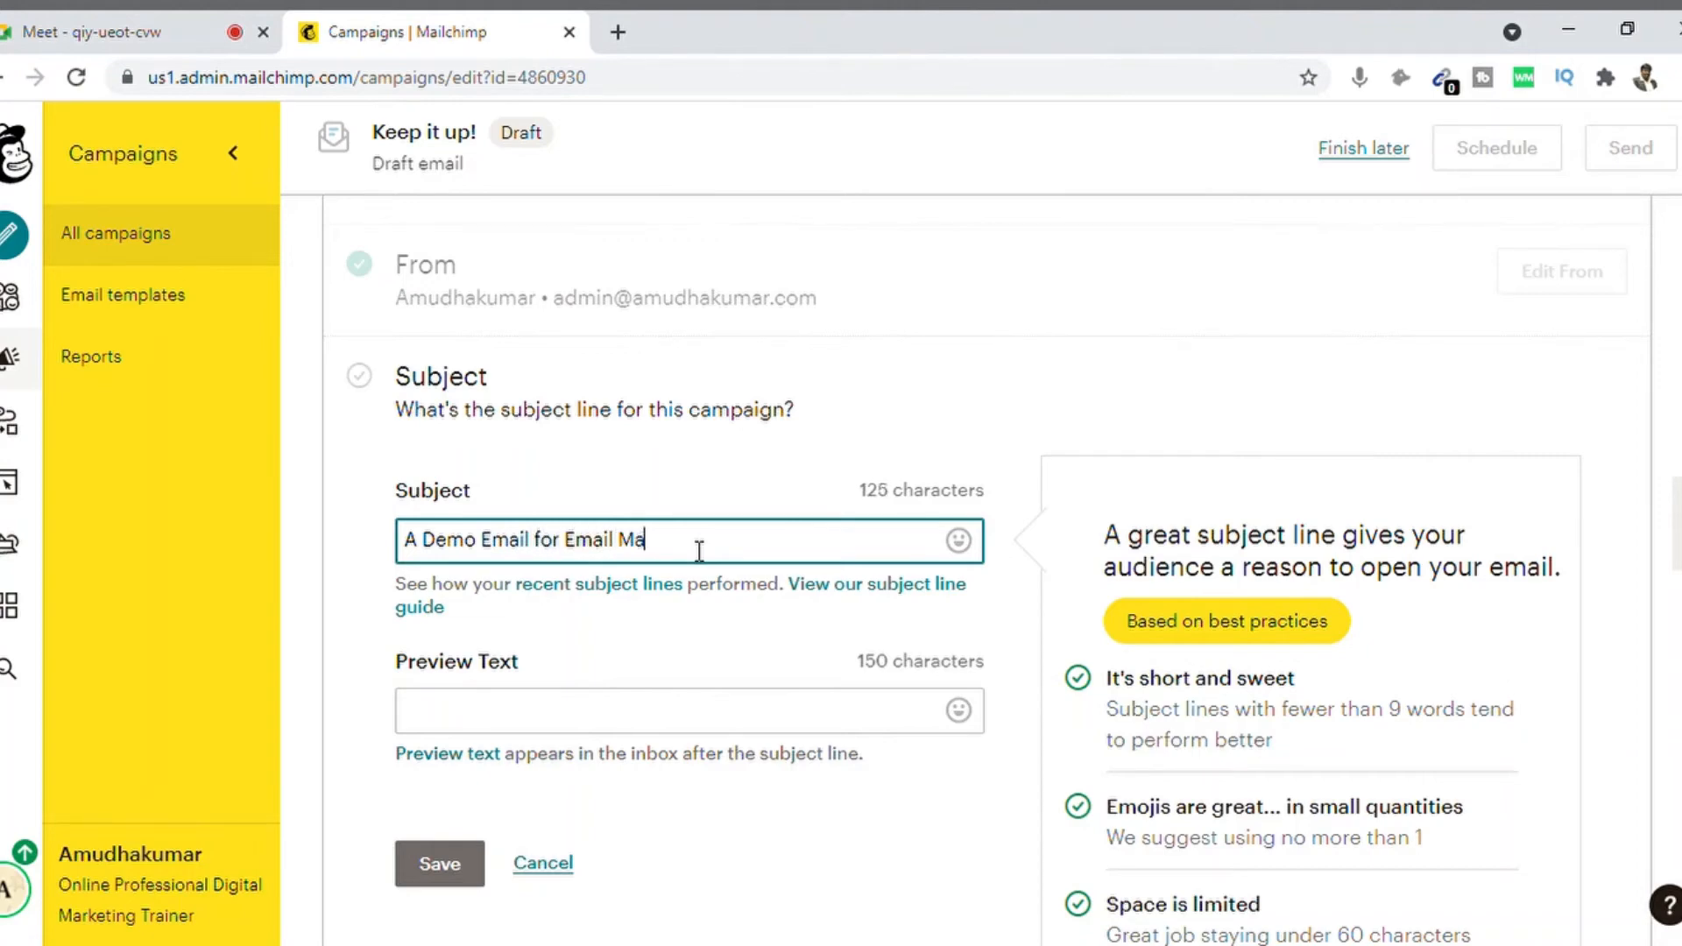
type("rketing - Test")
Step: Rewrite the subject as 'Hey How Are You Doing?' introducing the sender; add preview text 'Wish to connect with you after a long time.'
key("ctrl+a")
type("Hey ")
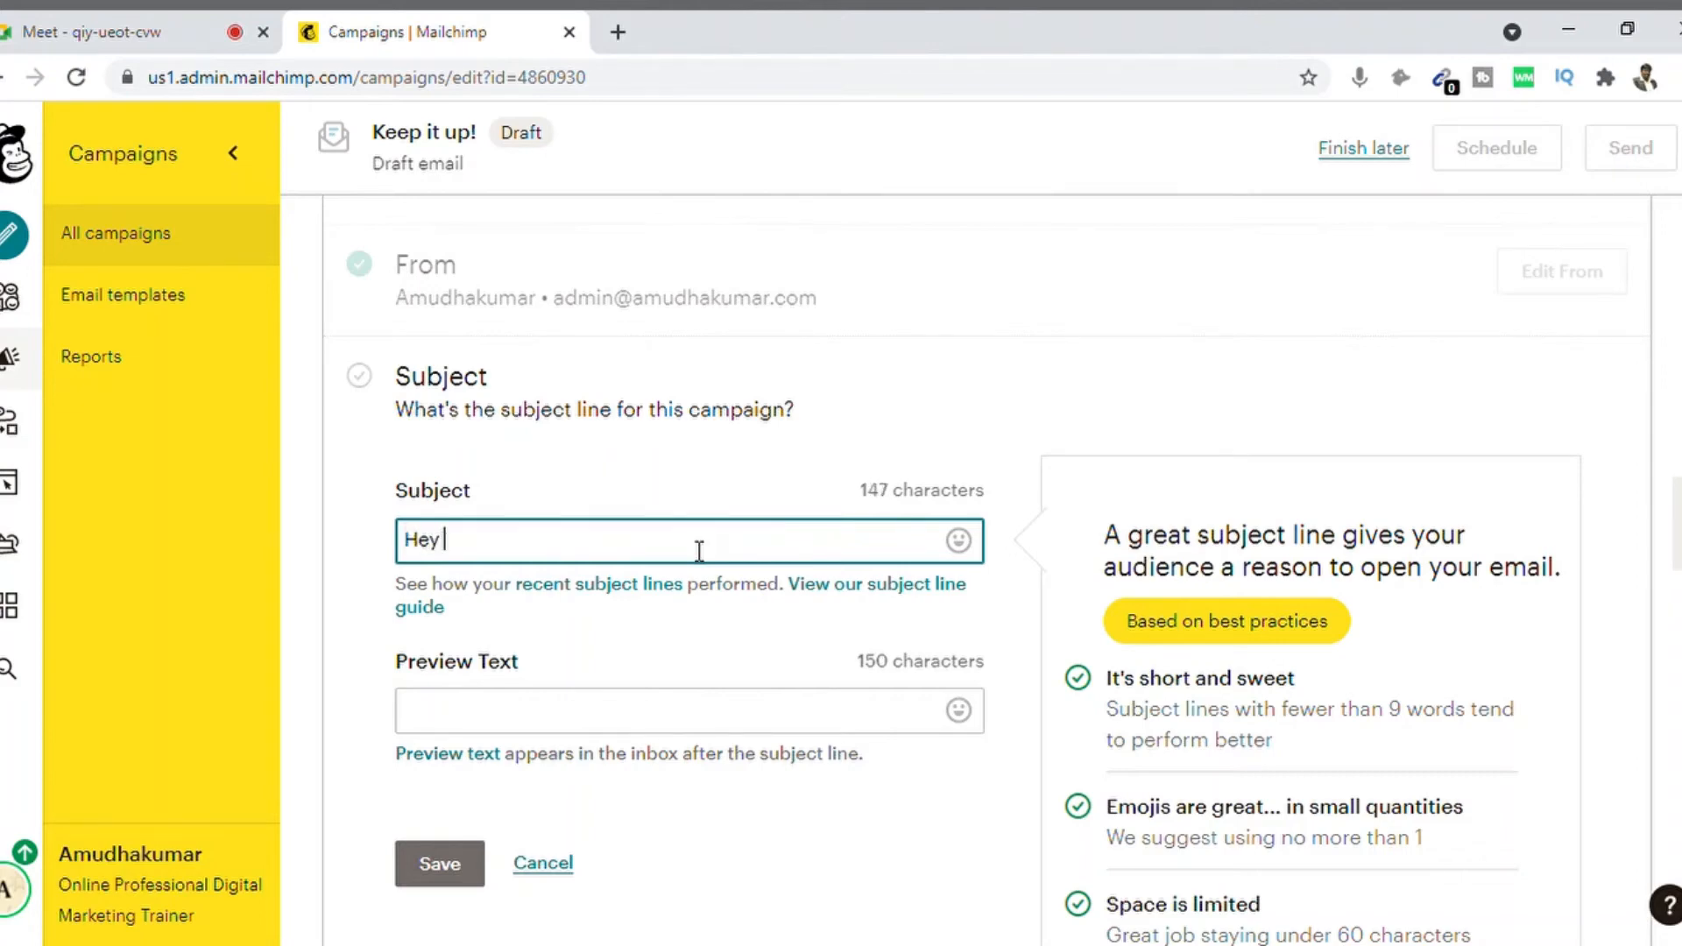
type("How Are You Doin")
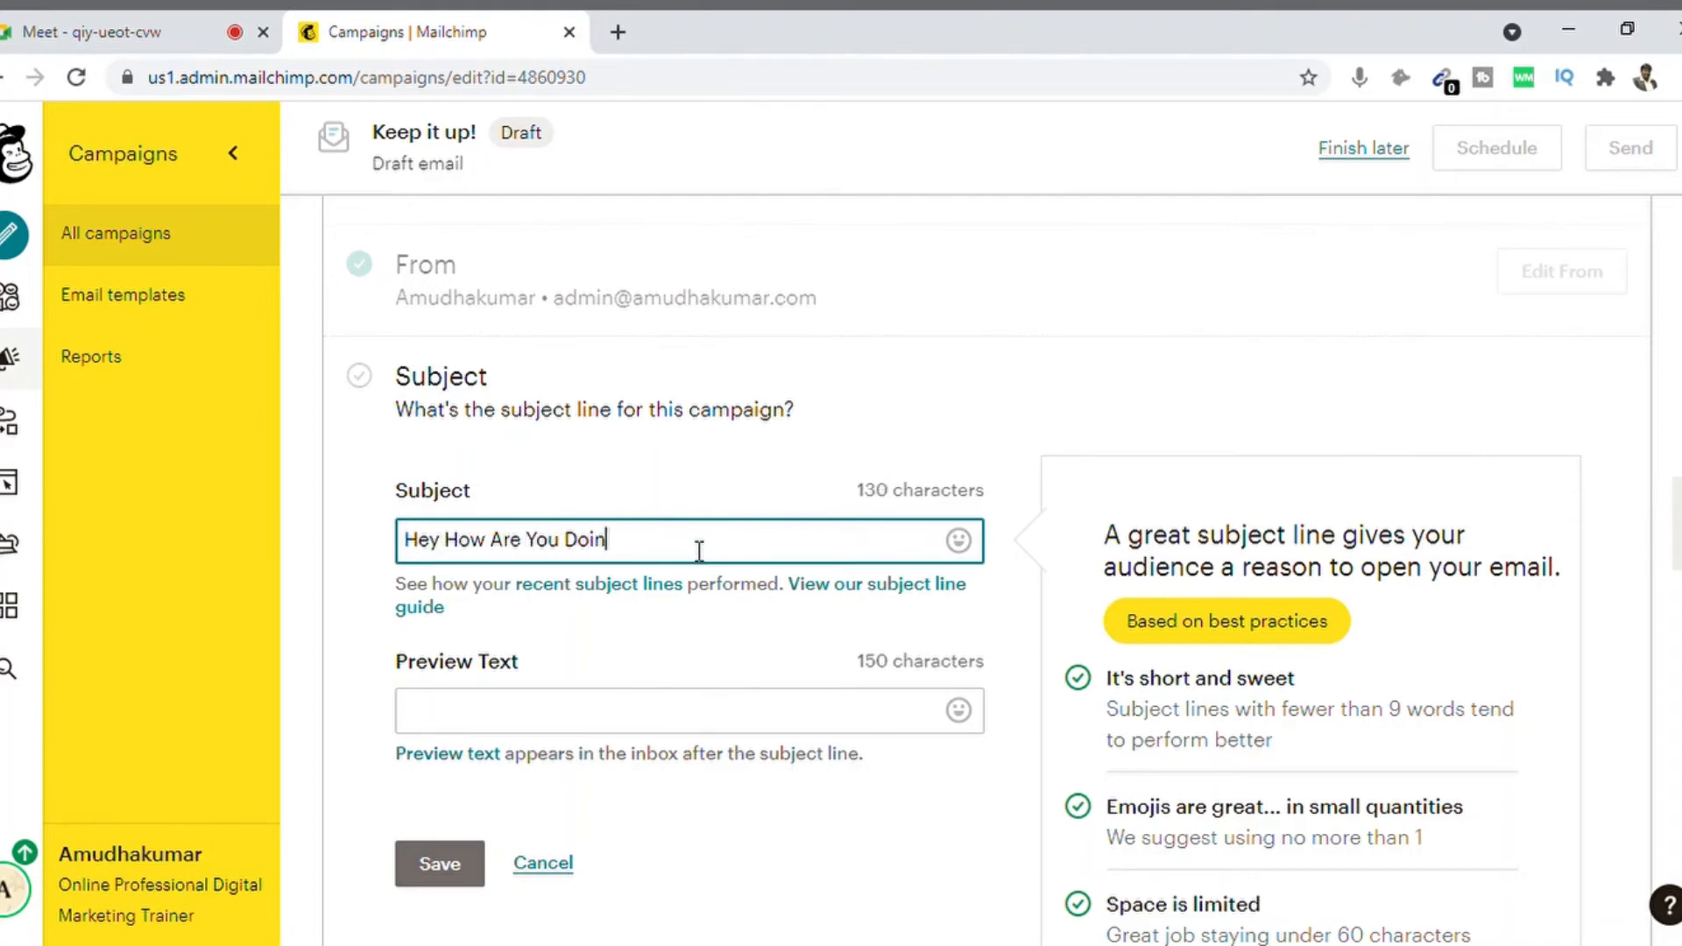
type("g? This is Amudhakumar")
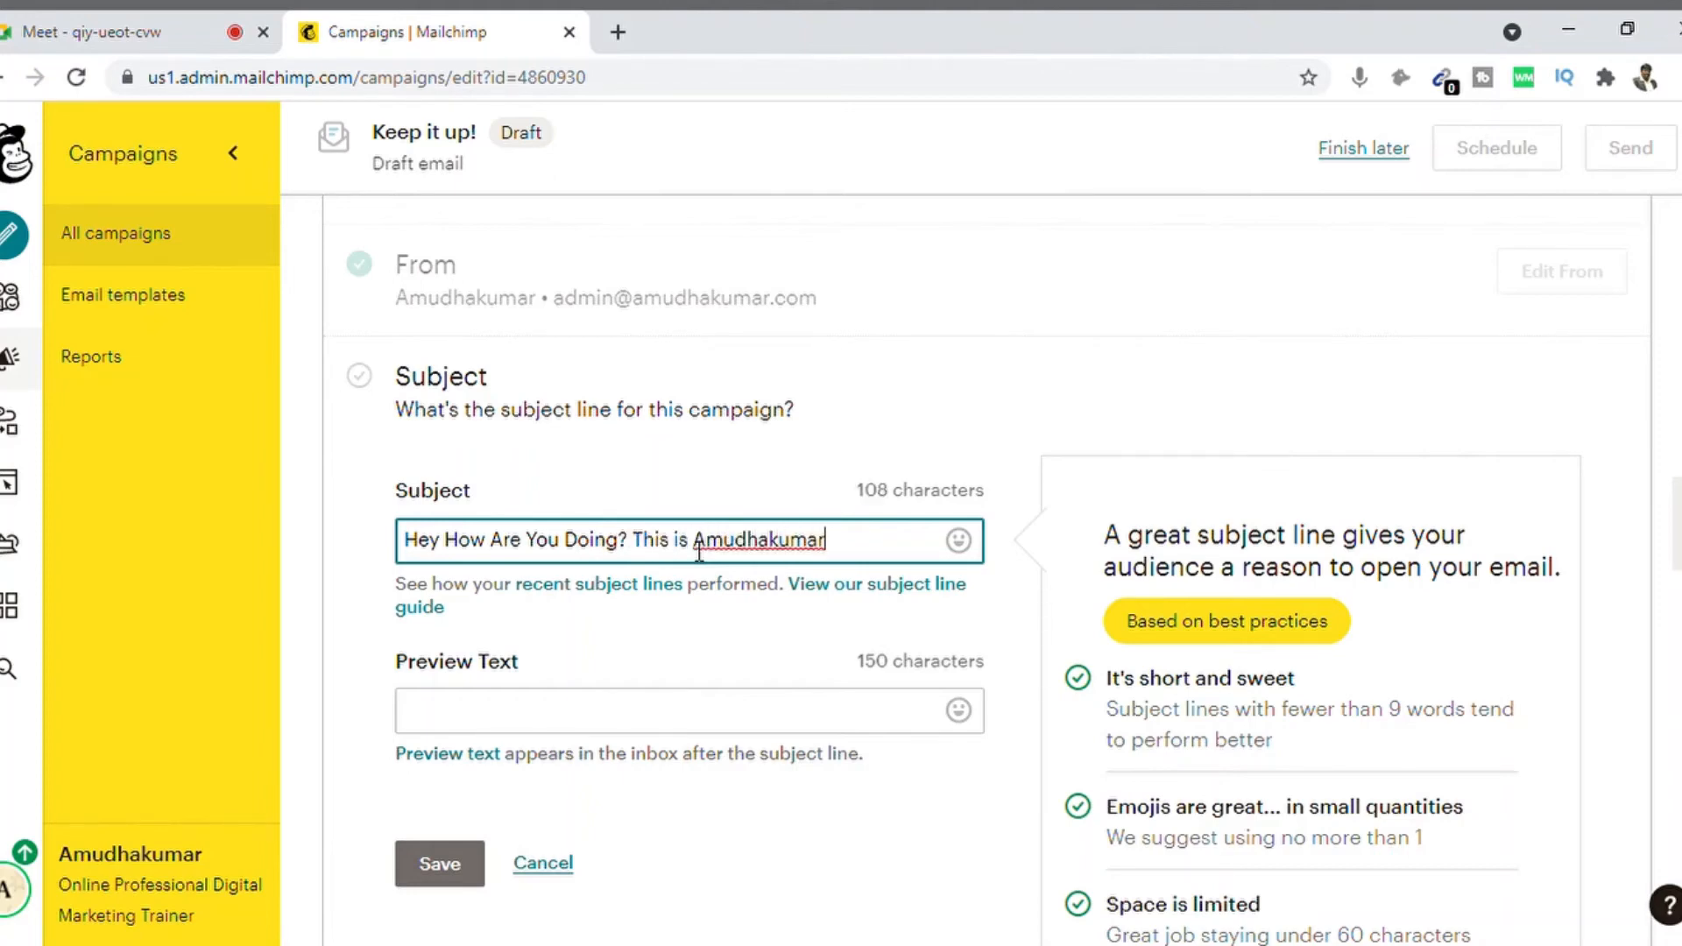
type(". IT")
key("BackSpace")
type("t")
key("BackSpace")
key("BackSpace")
key("BackSpace")
key("BackSpace")
type("I")
key("BackSpace")
type("Love to")
key("BackSpace")
key("BackSpace")
key("BackSpace")
key("BackSpace")
key("BackSpace")
key("BackSpace")
key("BackSpace")
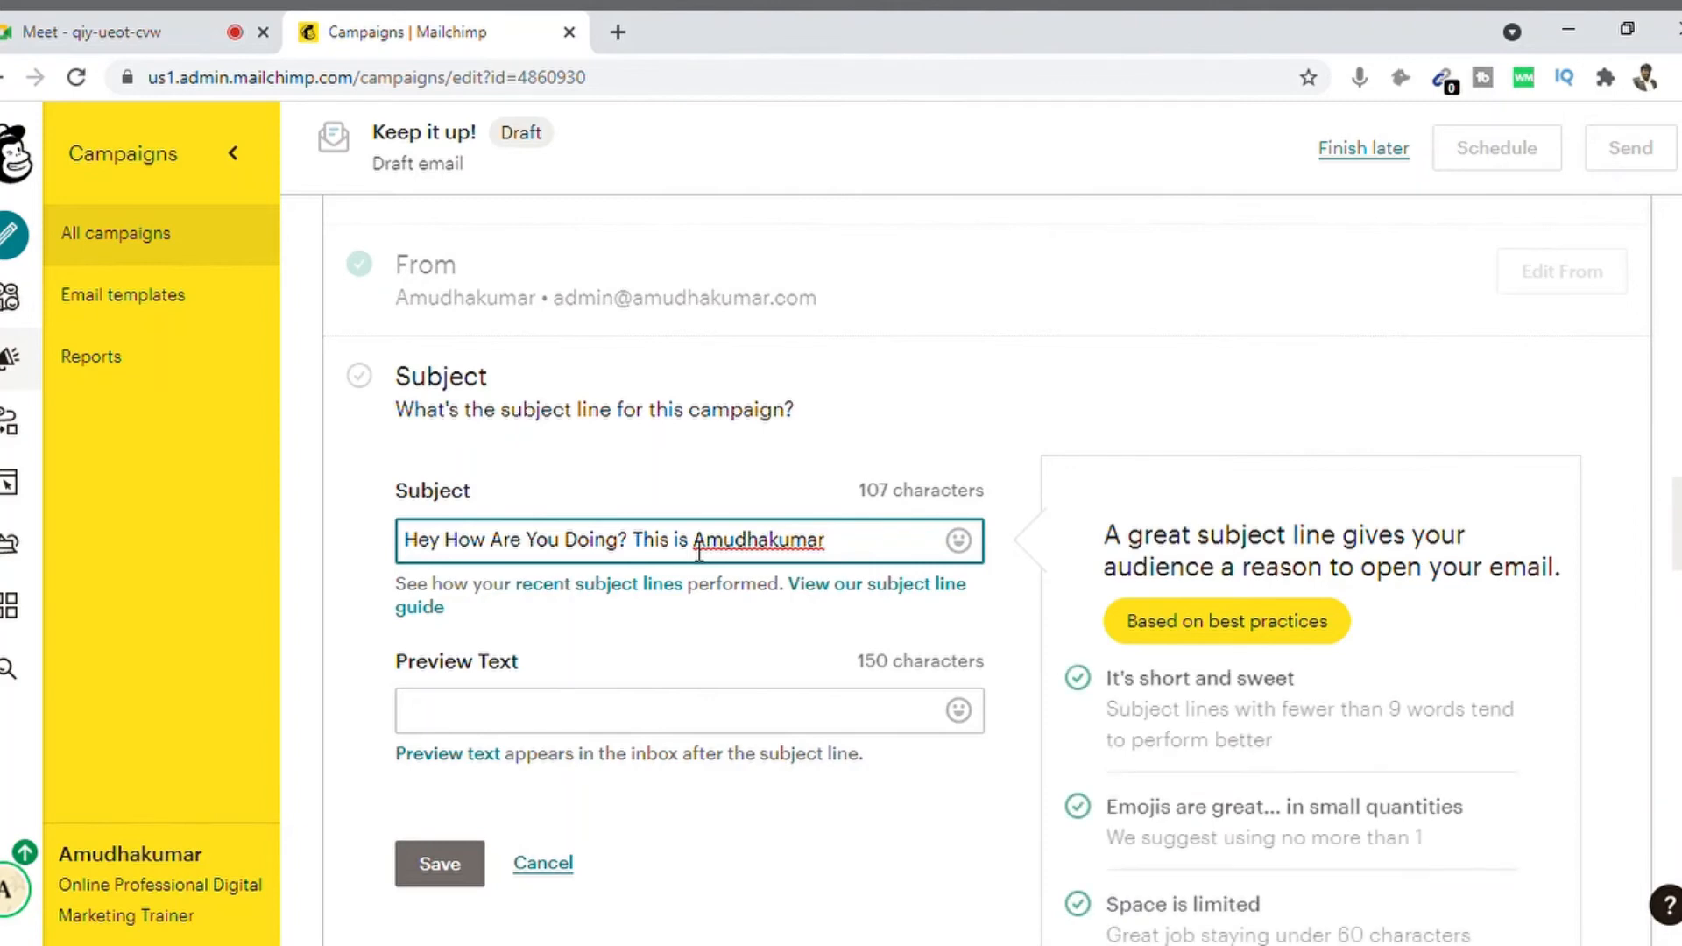
key("BackSpace")
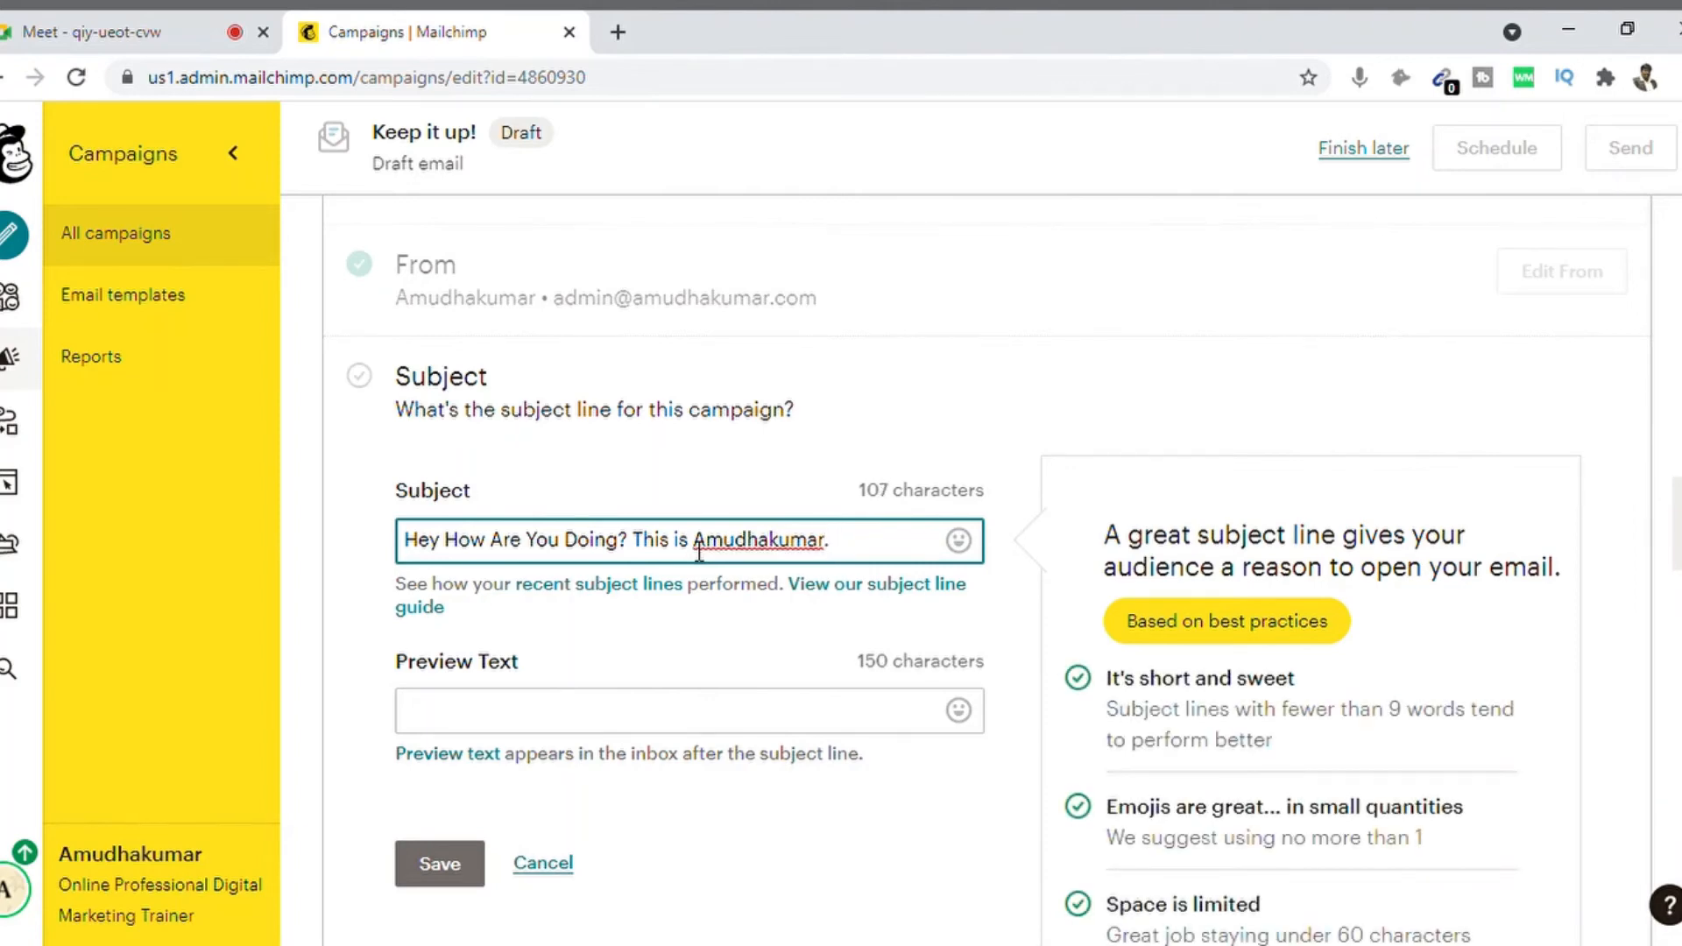
left_click(508, 727)
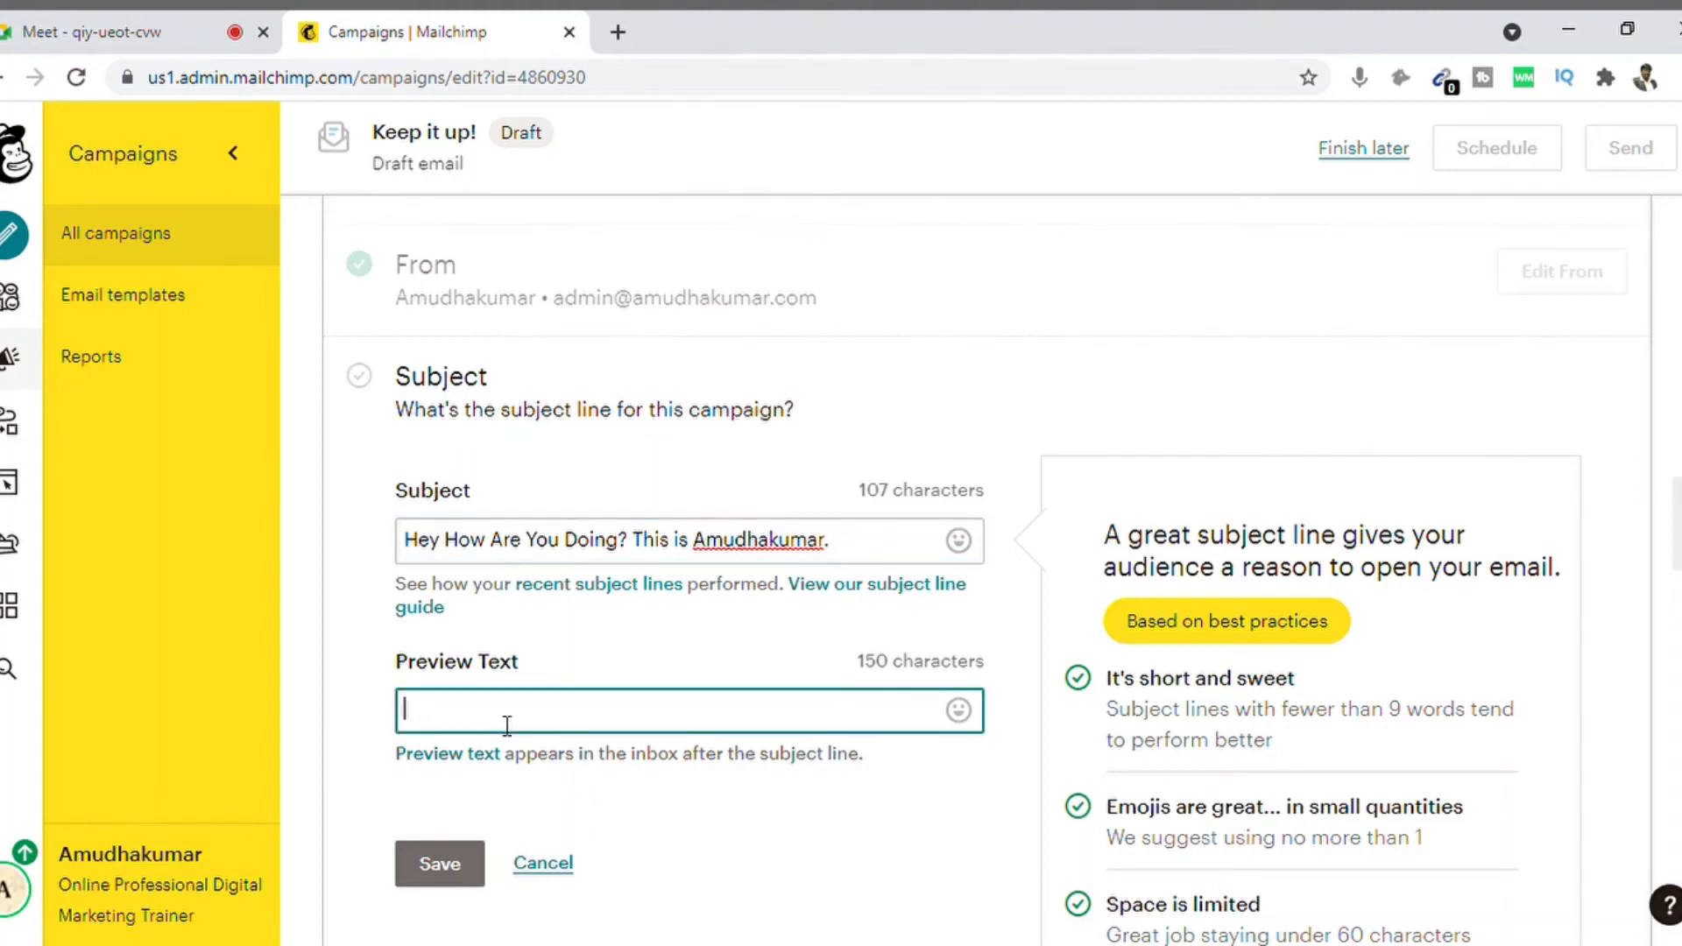
type("Wish to connect with yo")
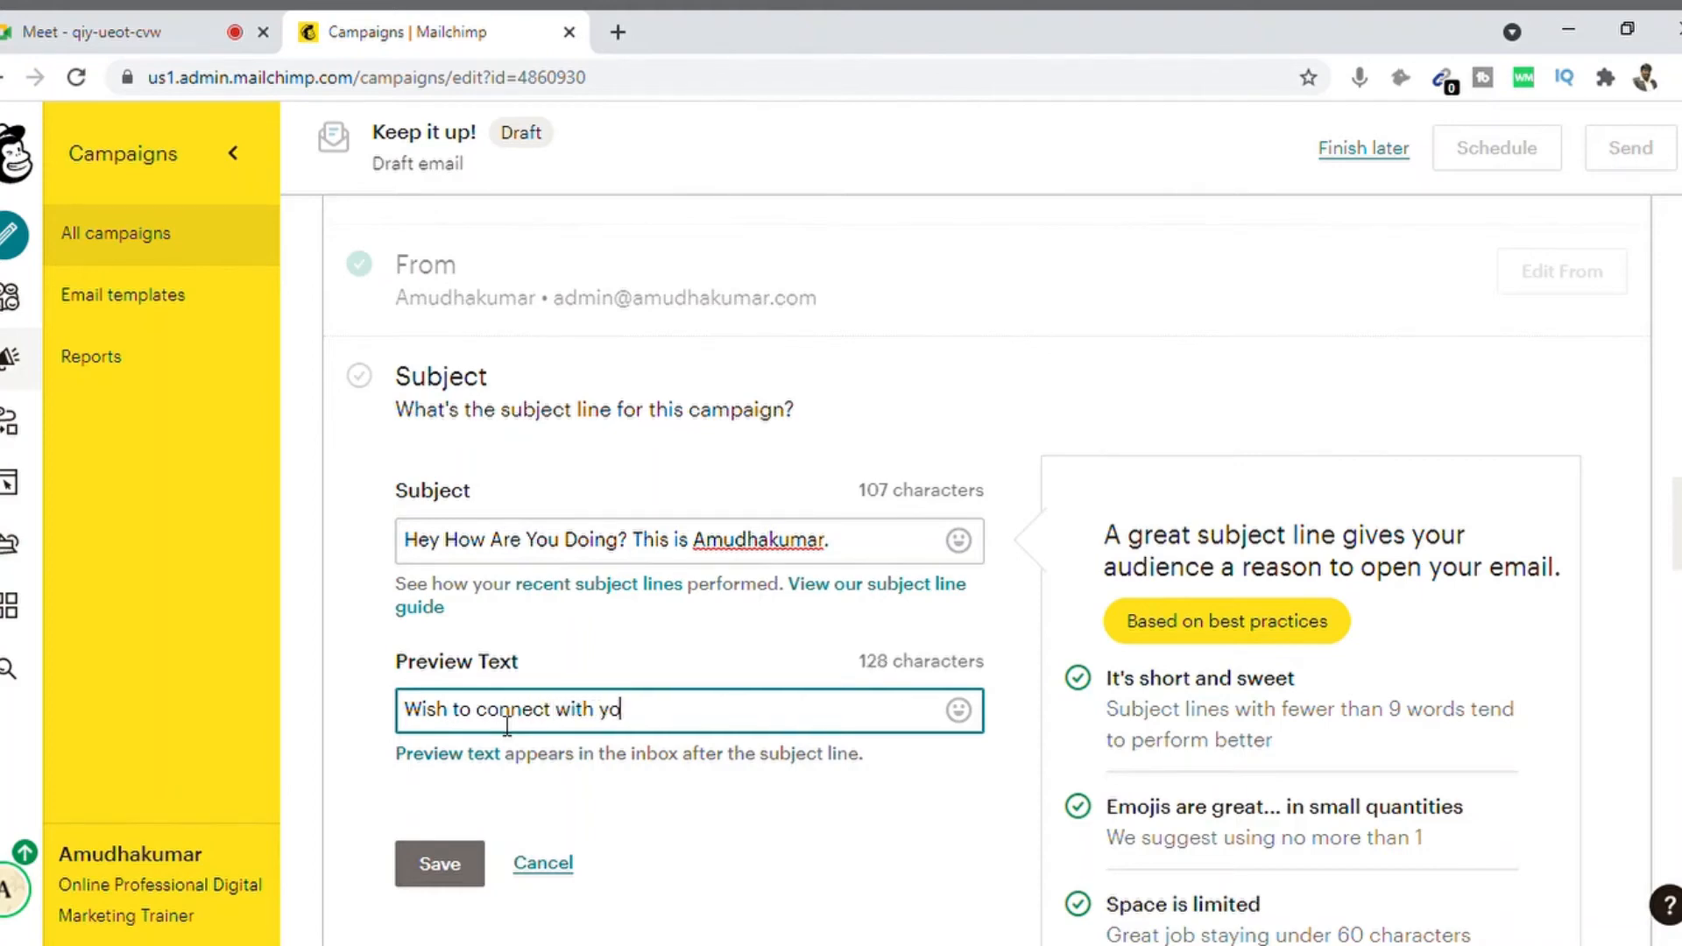
type("u after a long time.")
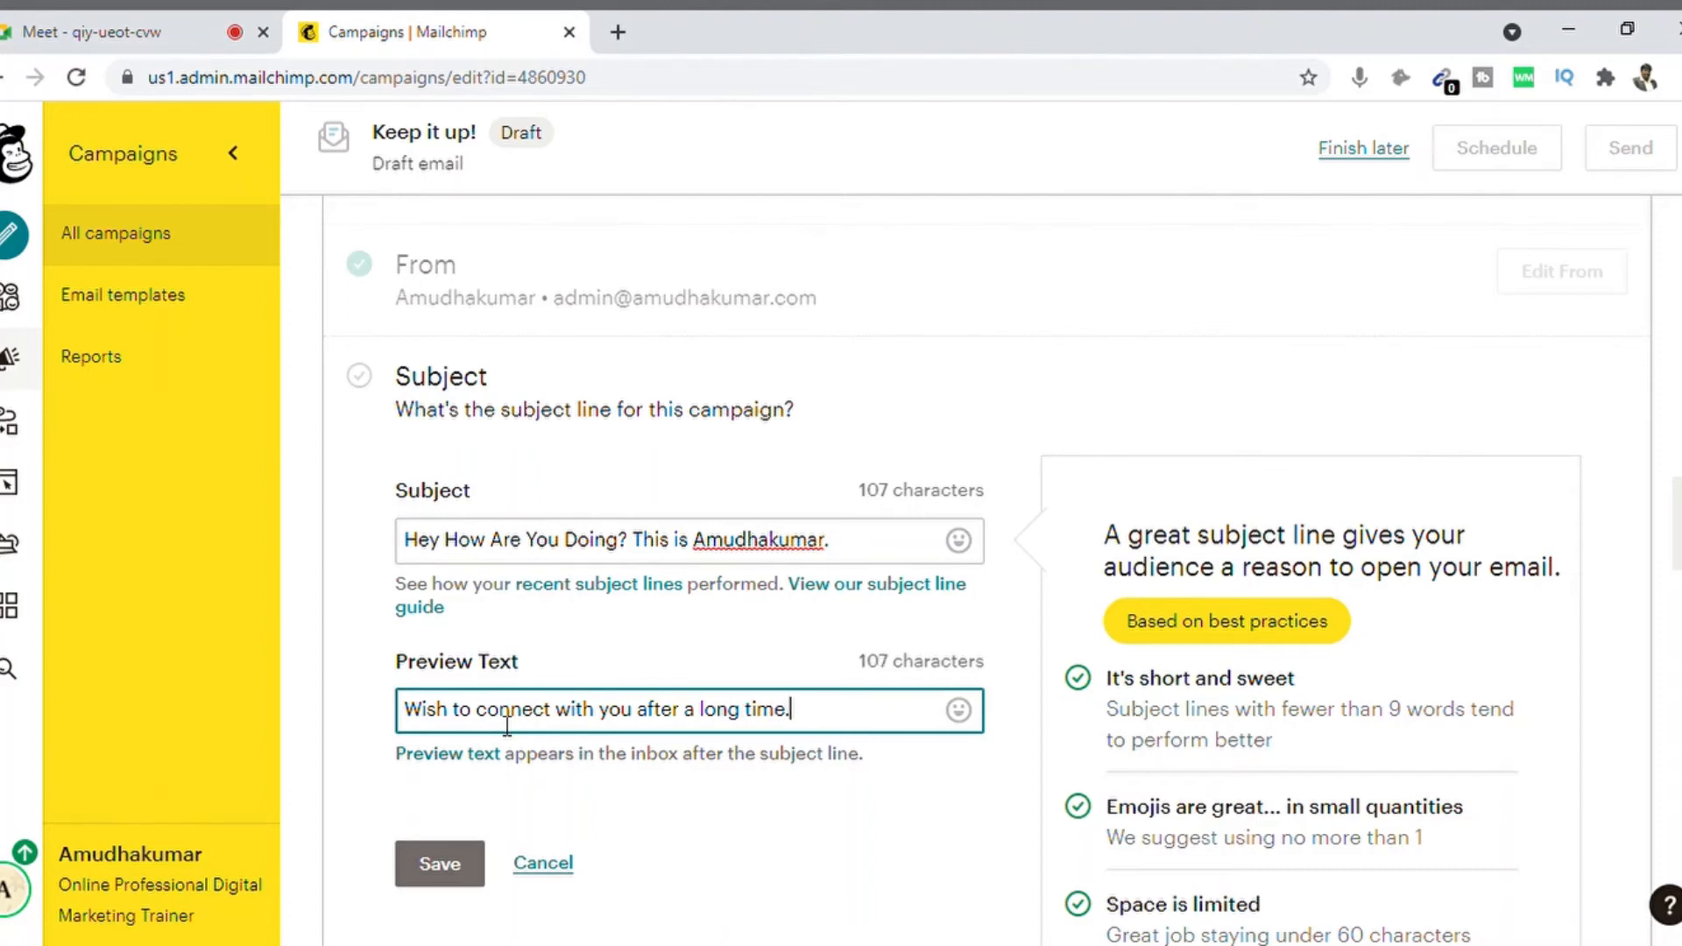
Step: Save the subject and preview text, then bring up the Classic/New Builder chooser via Design Email
left_click(441, 865)
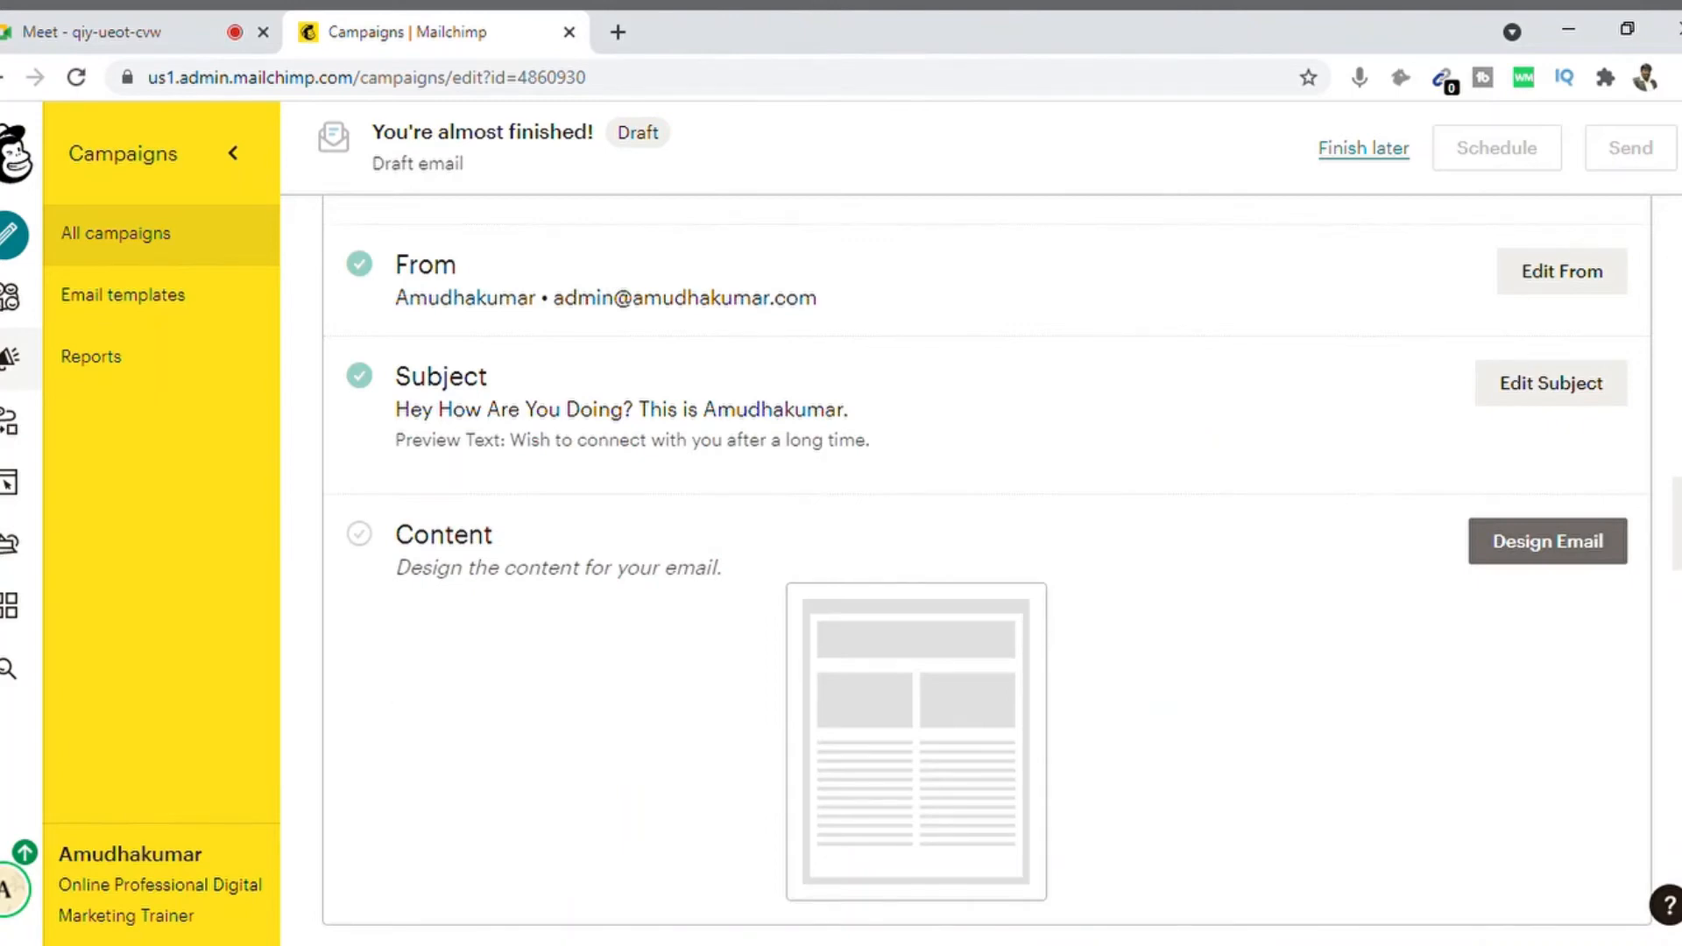
scroll(981, 570, "up", 3)
scroll(1248, 578, "down", 4)
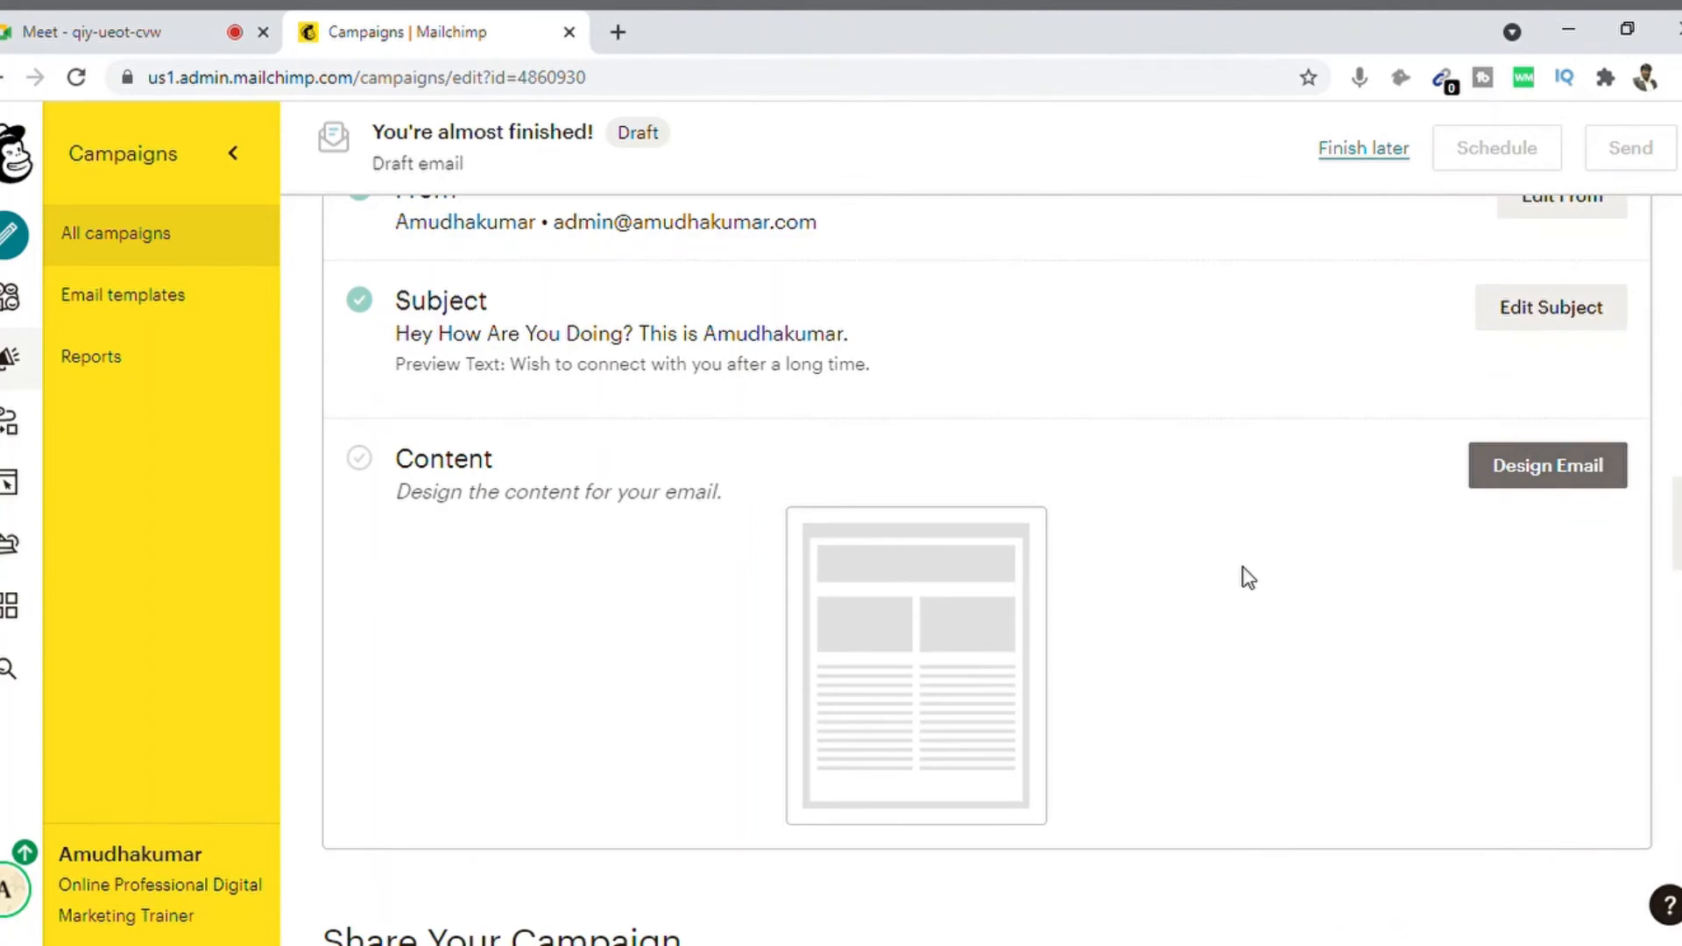
left_click(1511, 466)
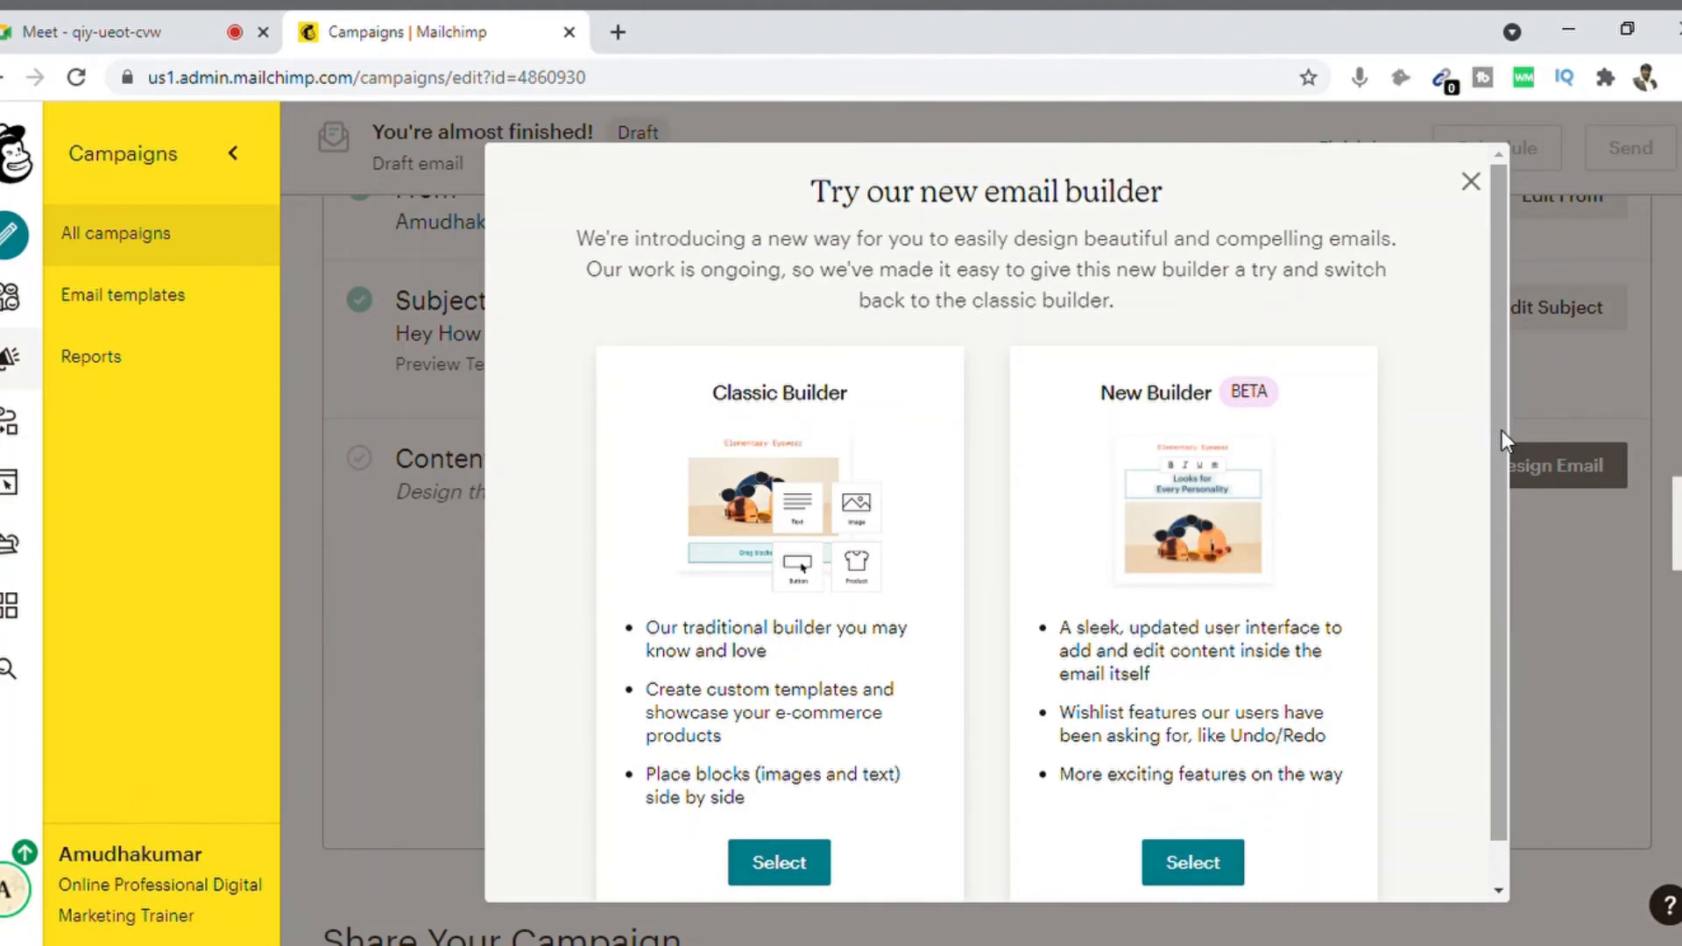
Step: Select New Builder (BETA) to open the starter email template
left_click_drag(1502, 430, 1501, 522)
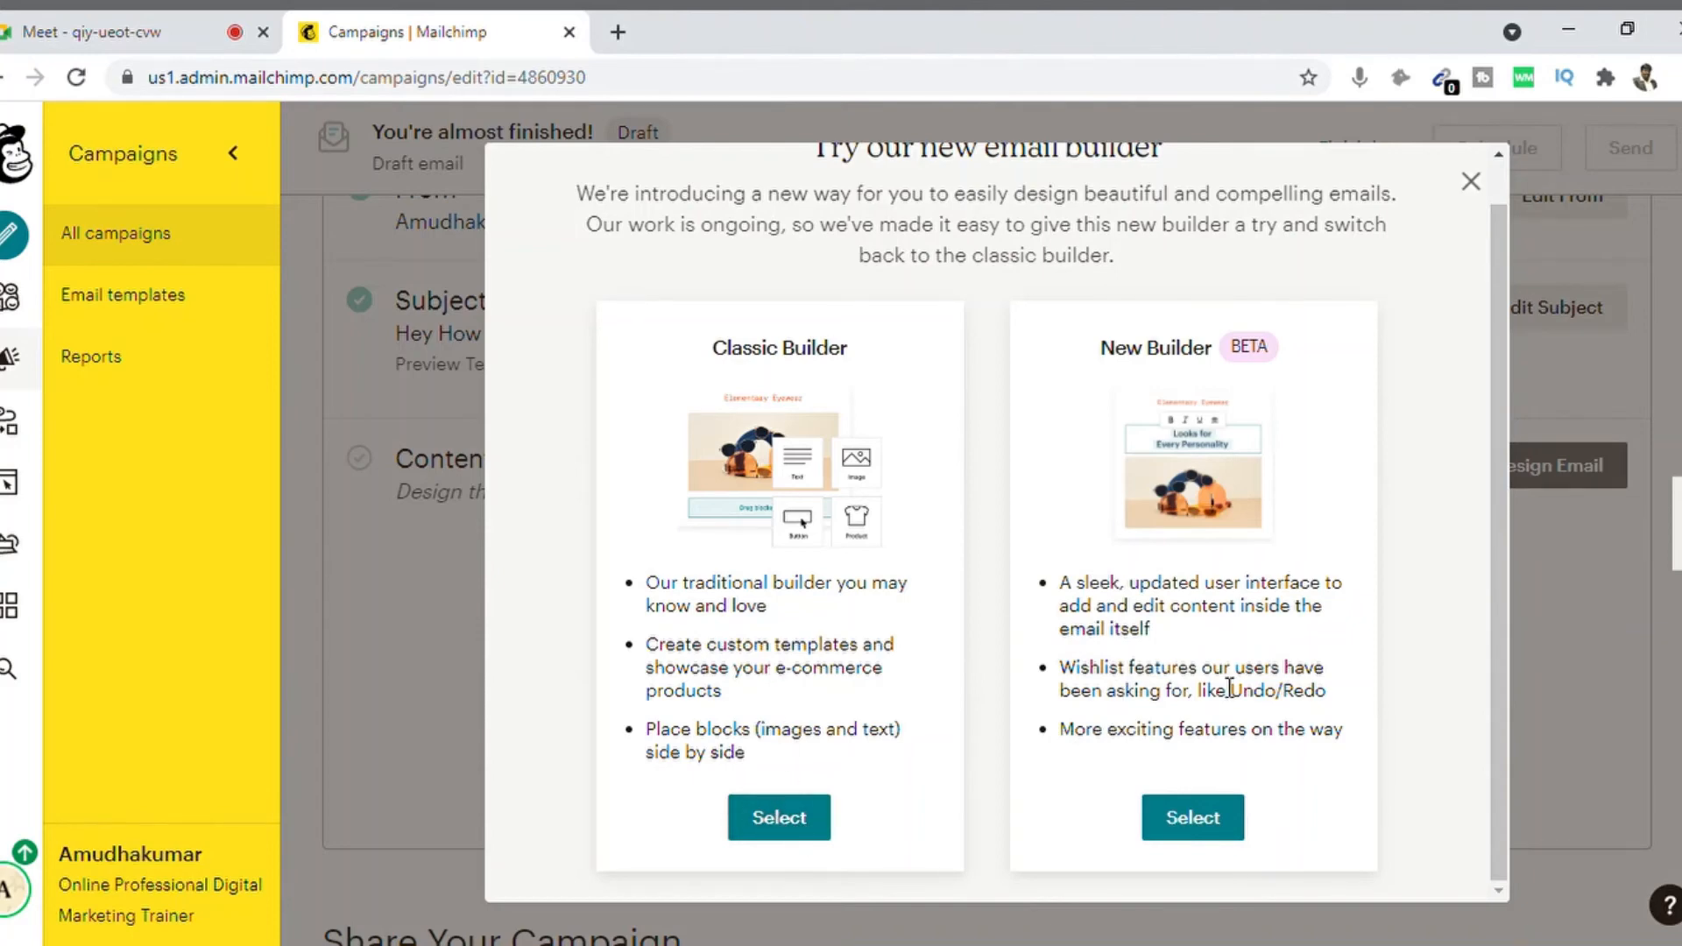
left_click(1192, 822)
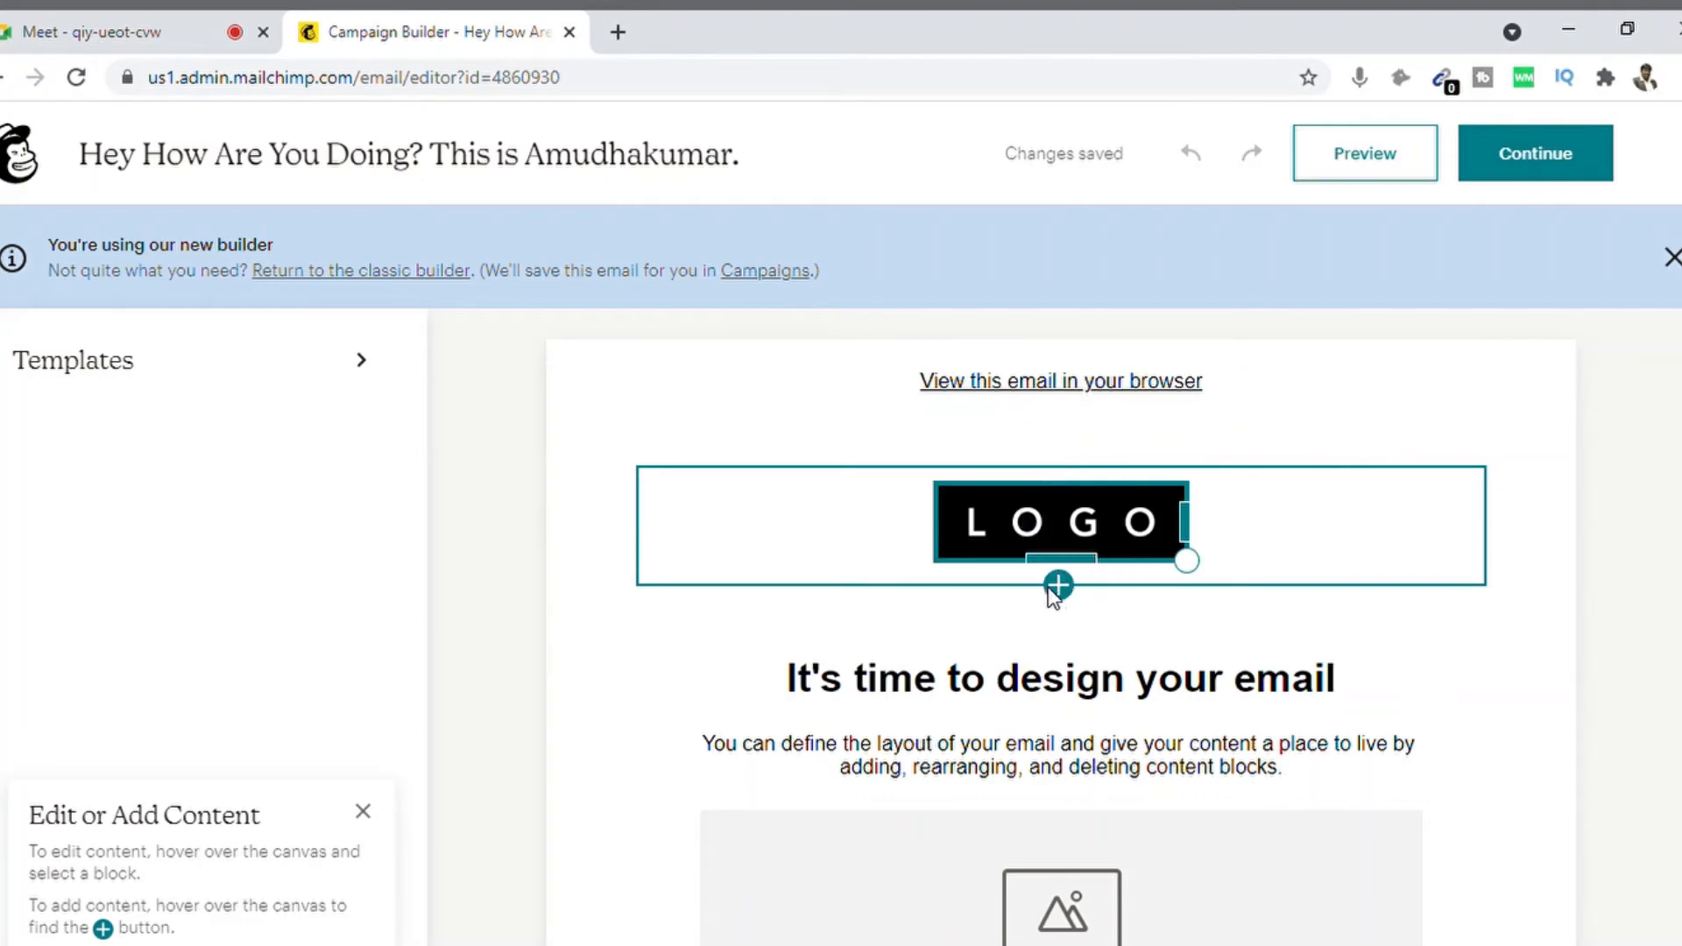
Step: Dismiss the content block picker and open the LOGO block's settings
left_click(1058, 586)
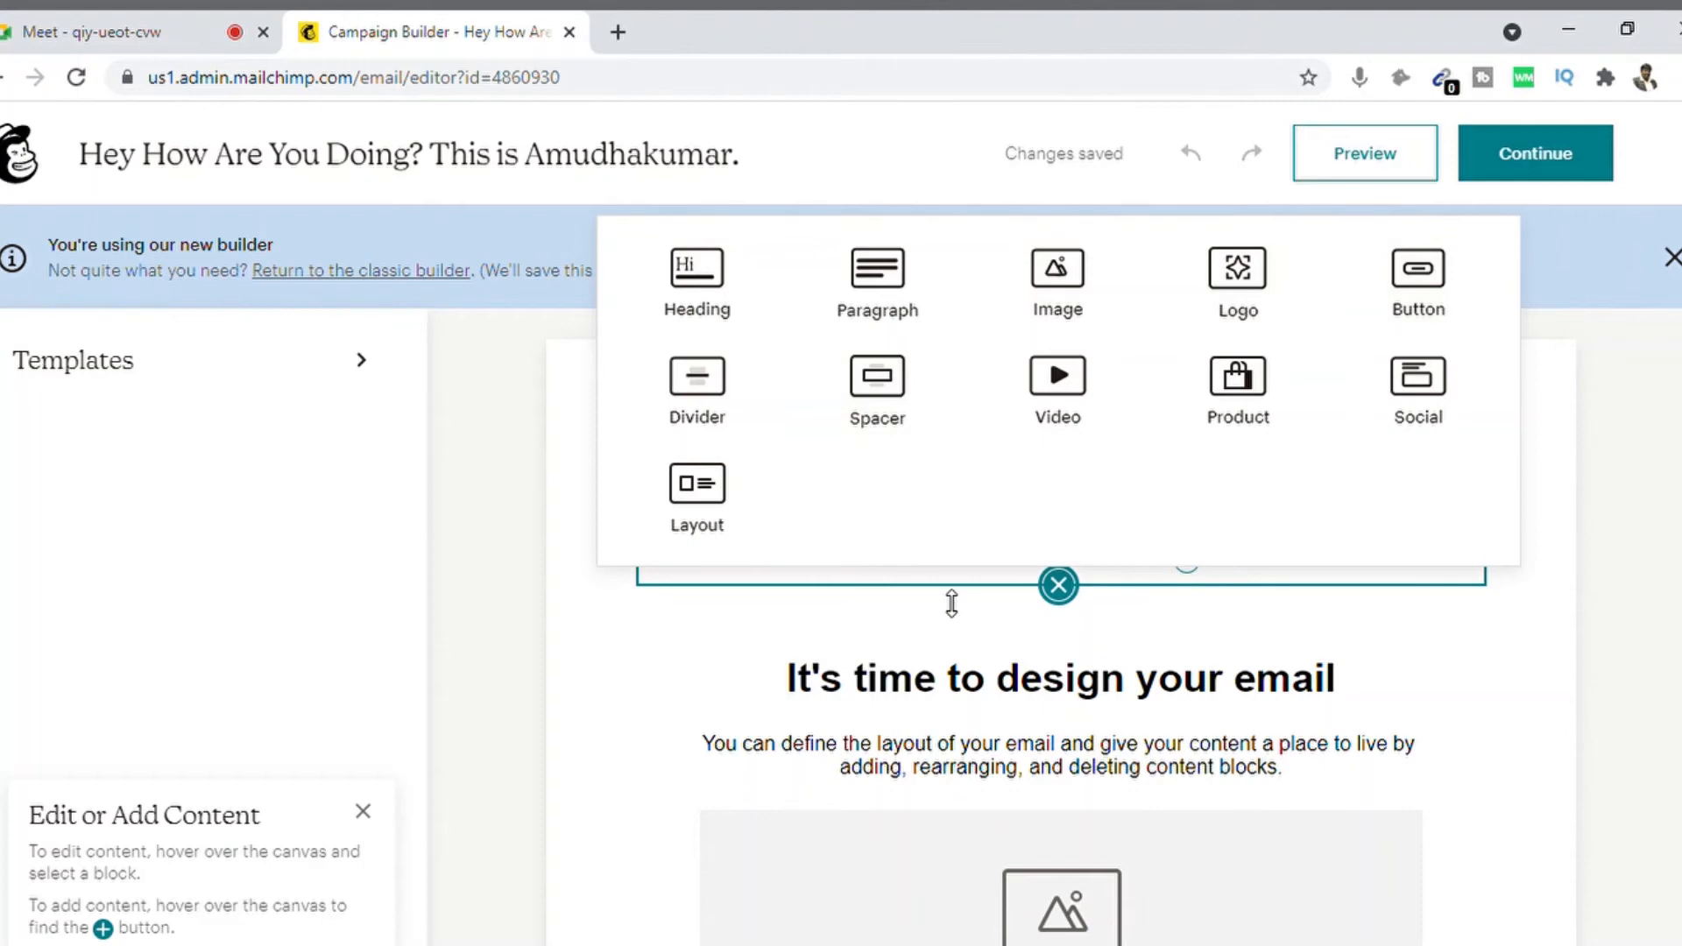
left_click(1613, 534)
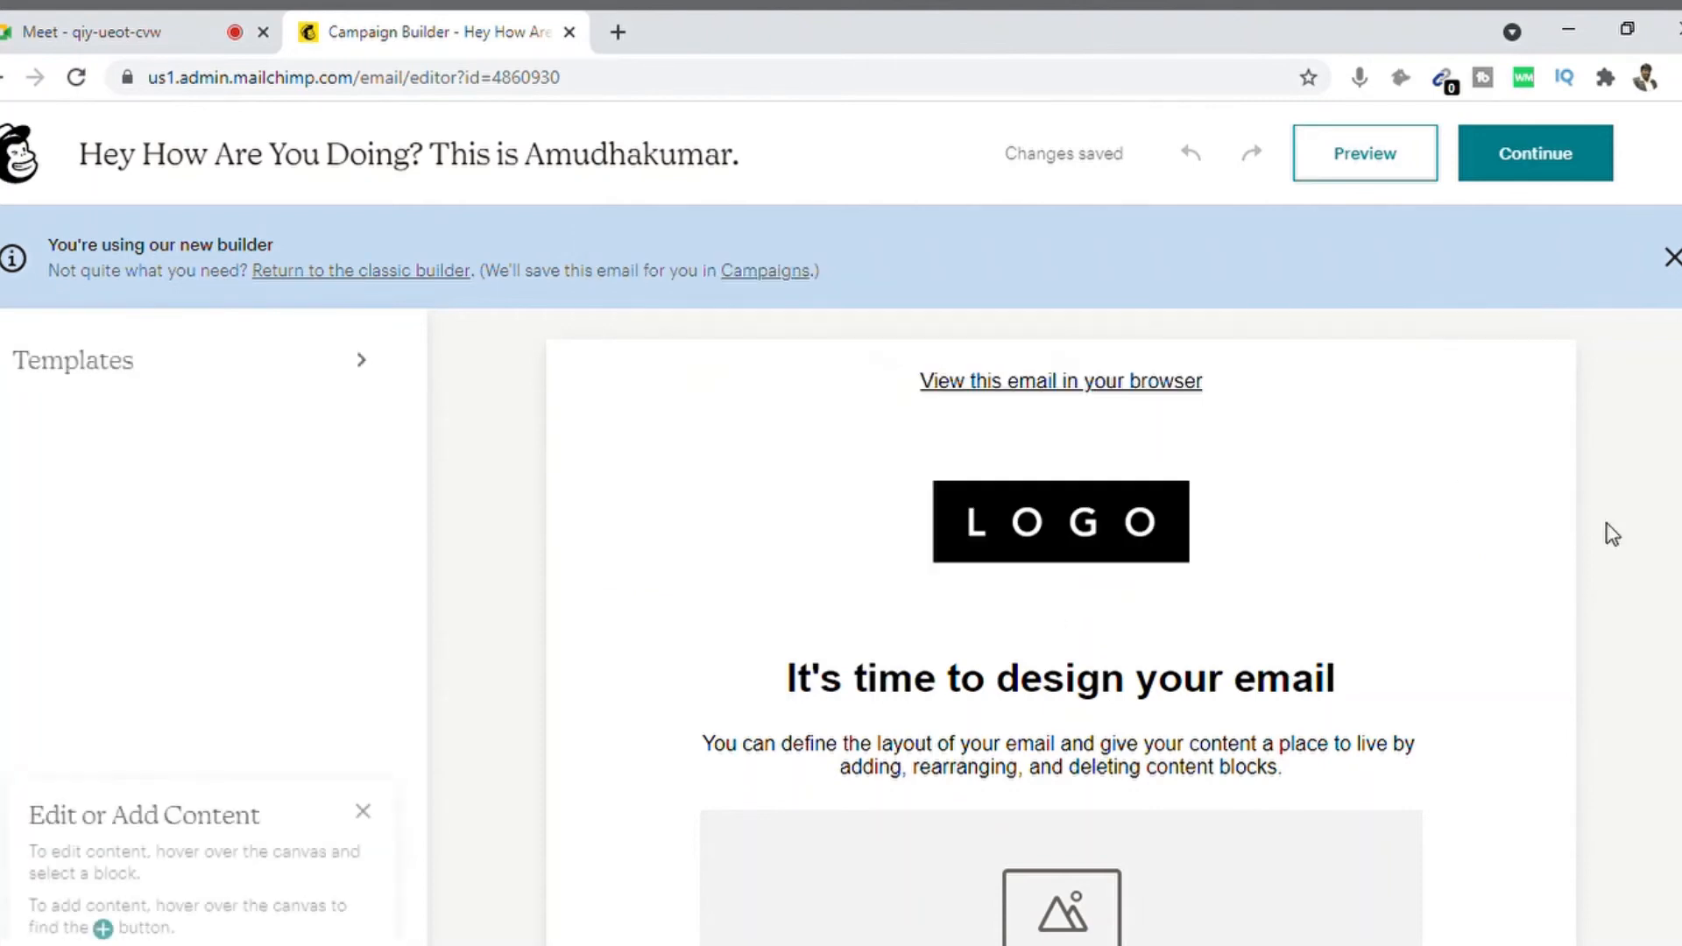
left_click(1067, 523)
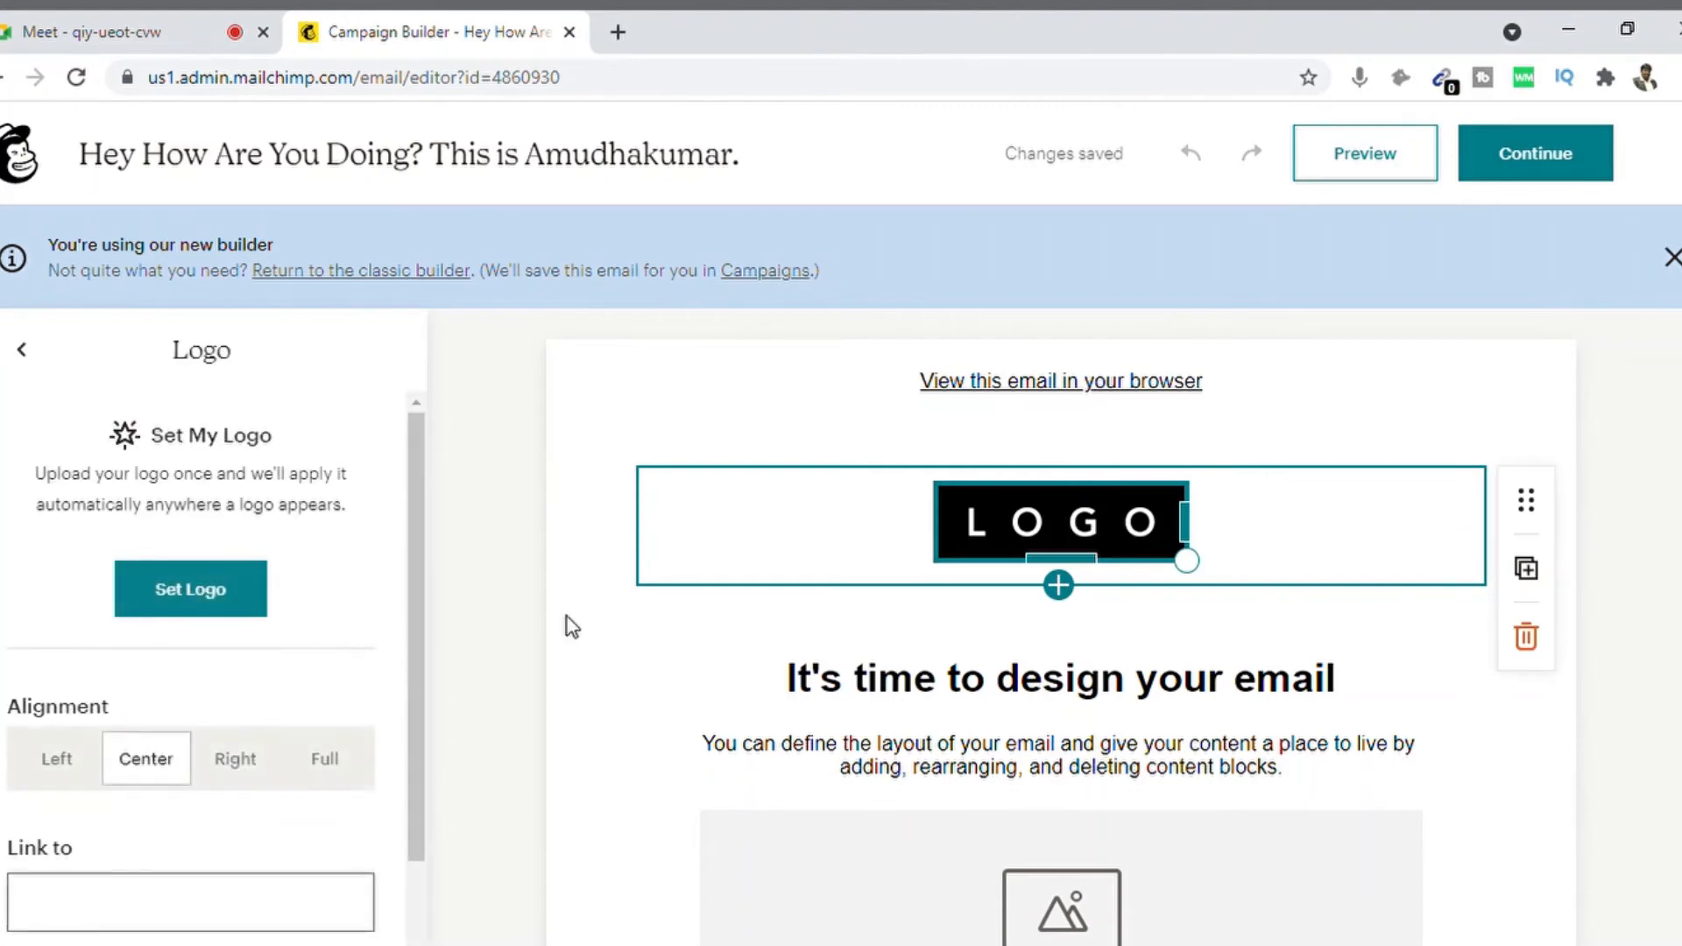
Step: Upload the bokeh 'YOU CAN' banner as the email's logo and return to the campaign checklist
left_click(215, 601)
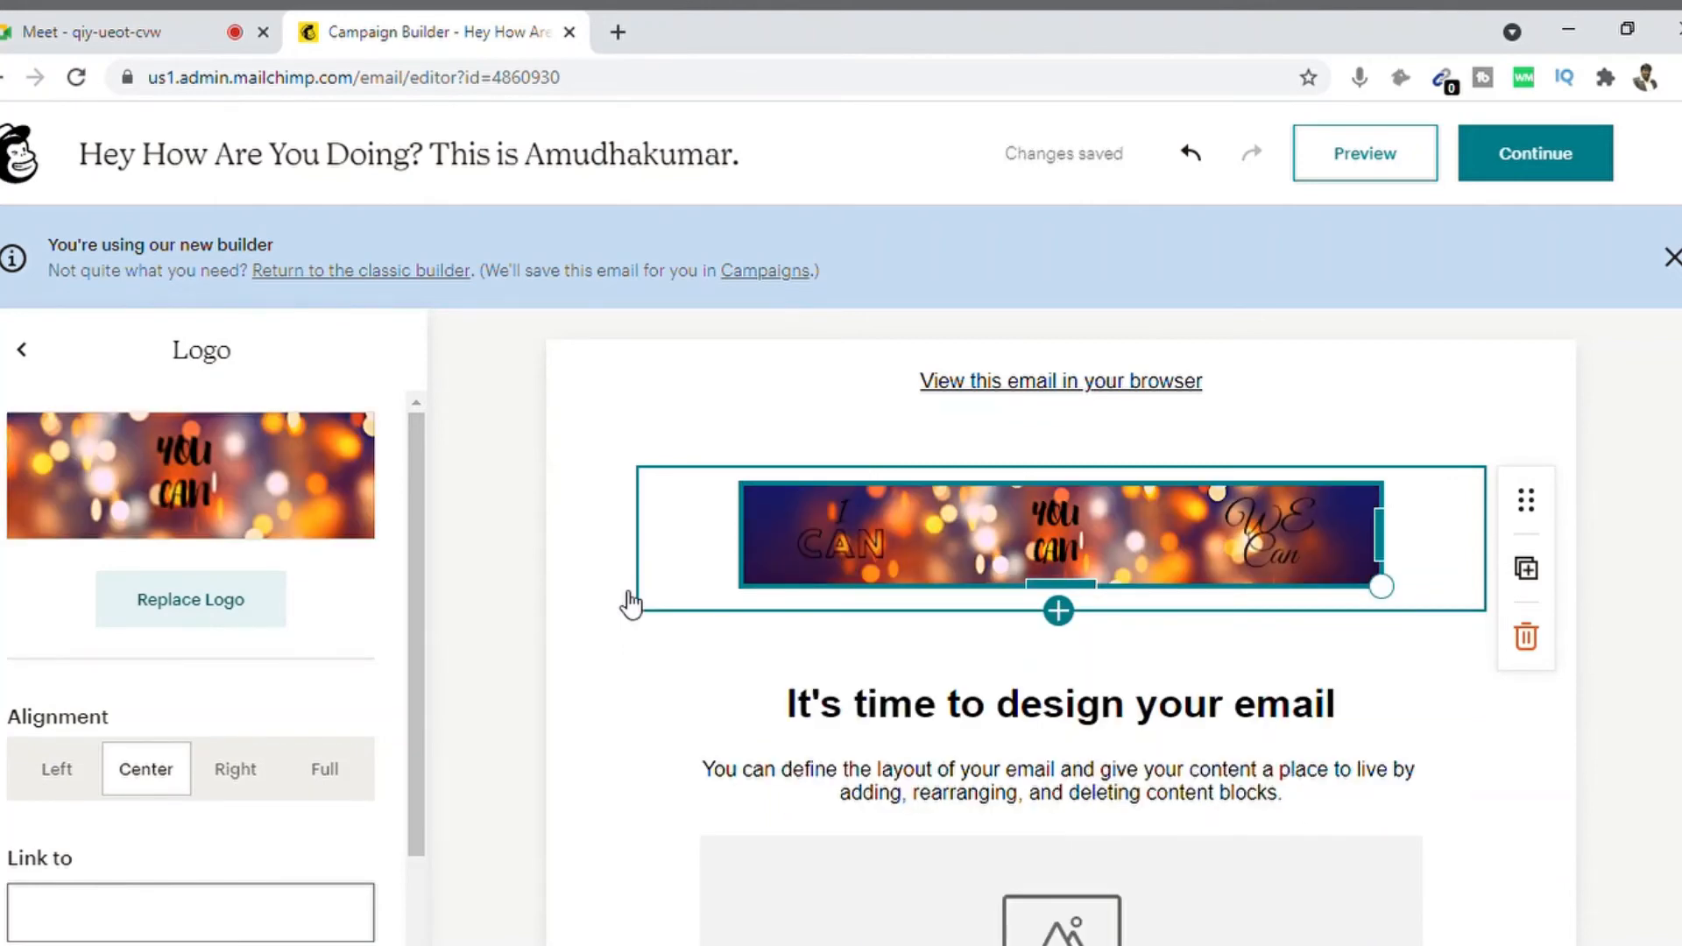
left_click(235, 598)
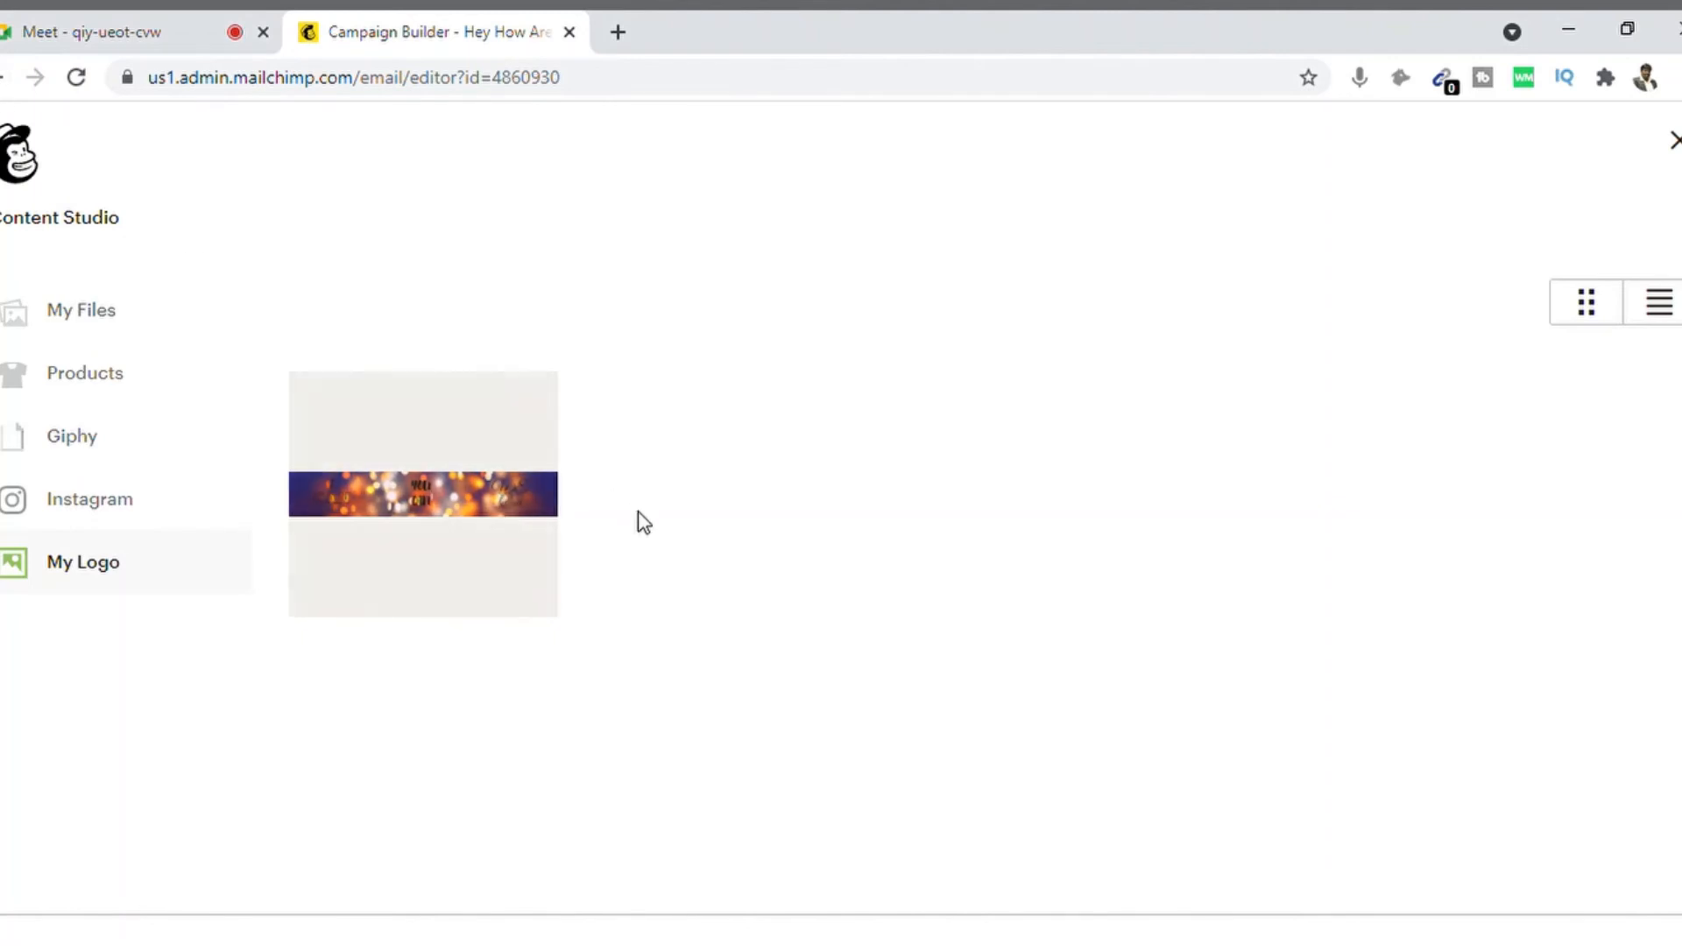
left_click(3, 81)
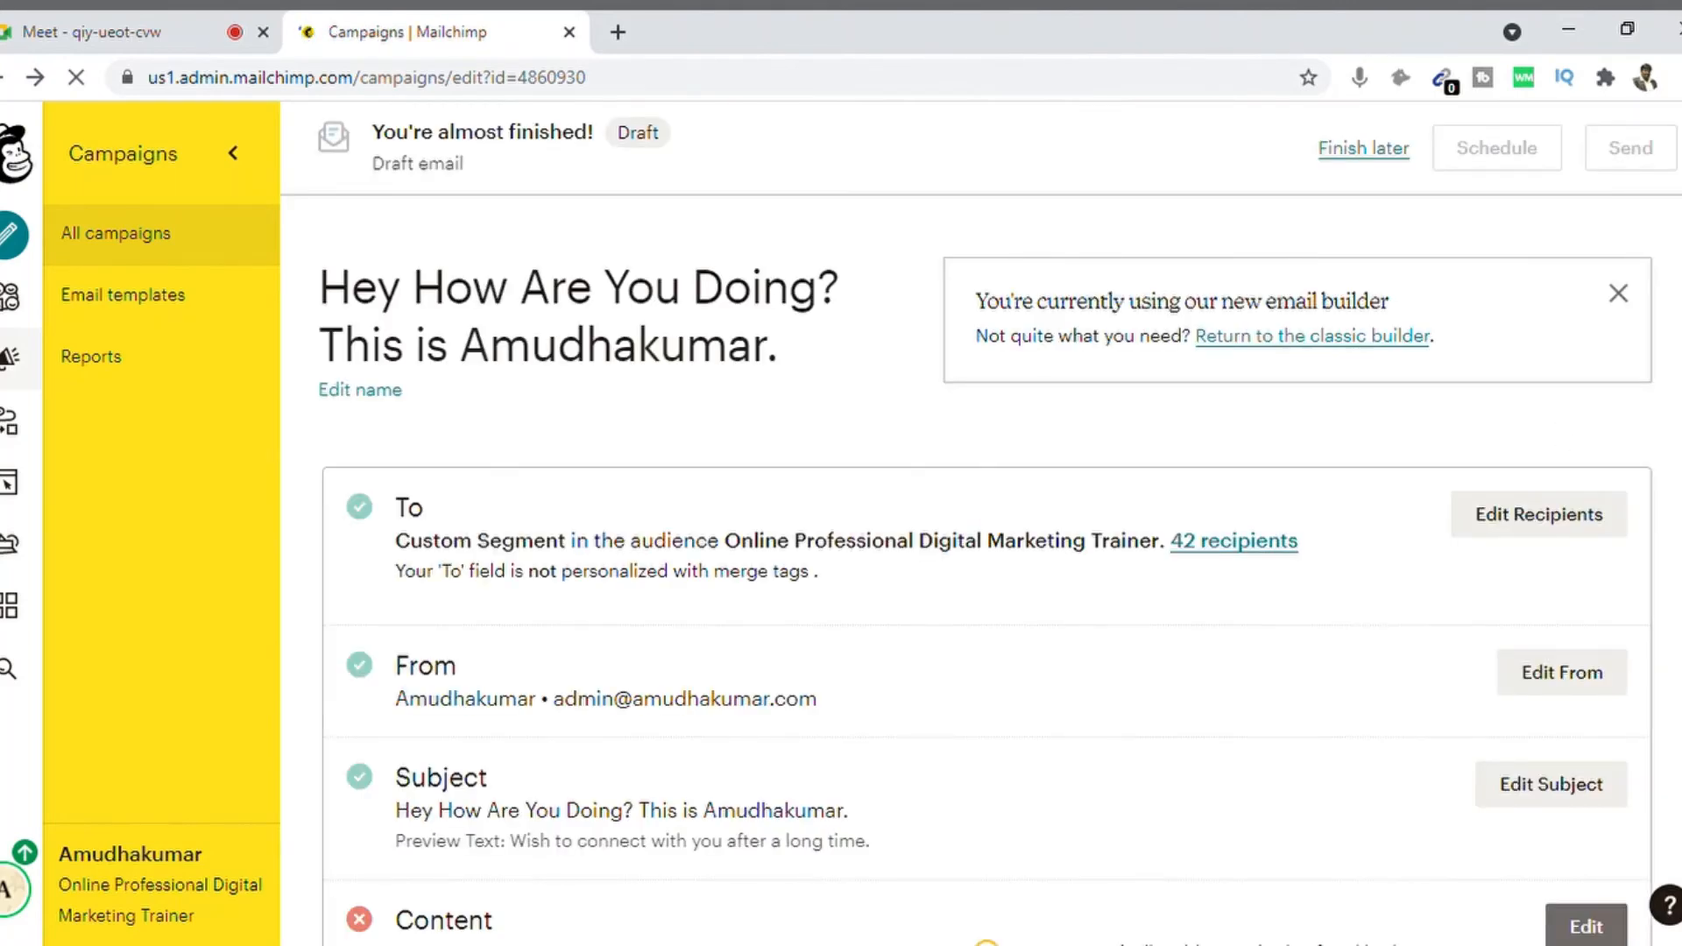
Step: Reopen the email in the builder from the Content section's Edit button
scroll(1608, 489, "down", 7)
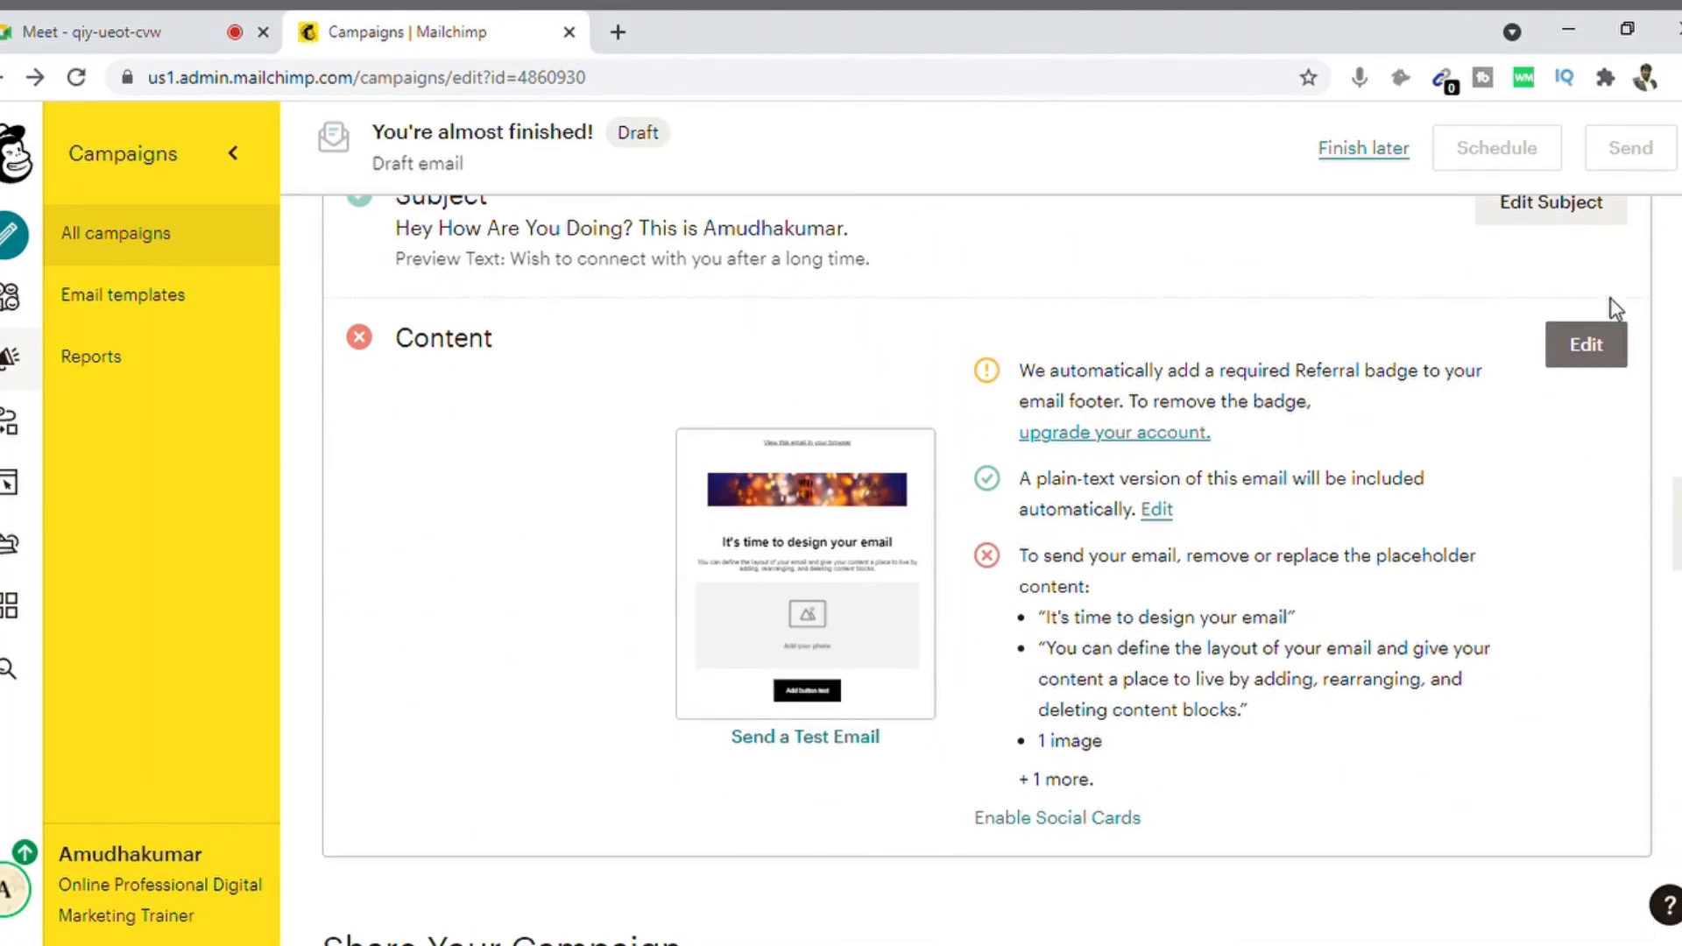
left_click(1588, 344)
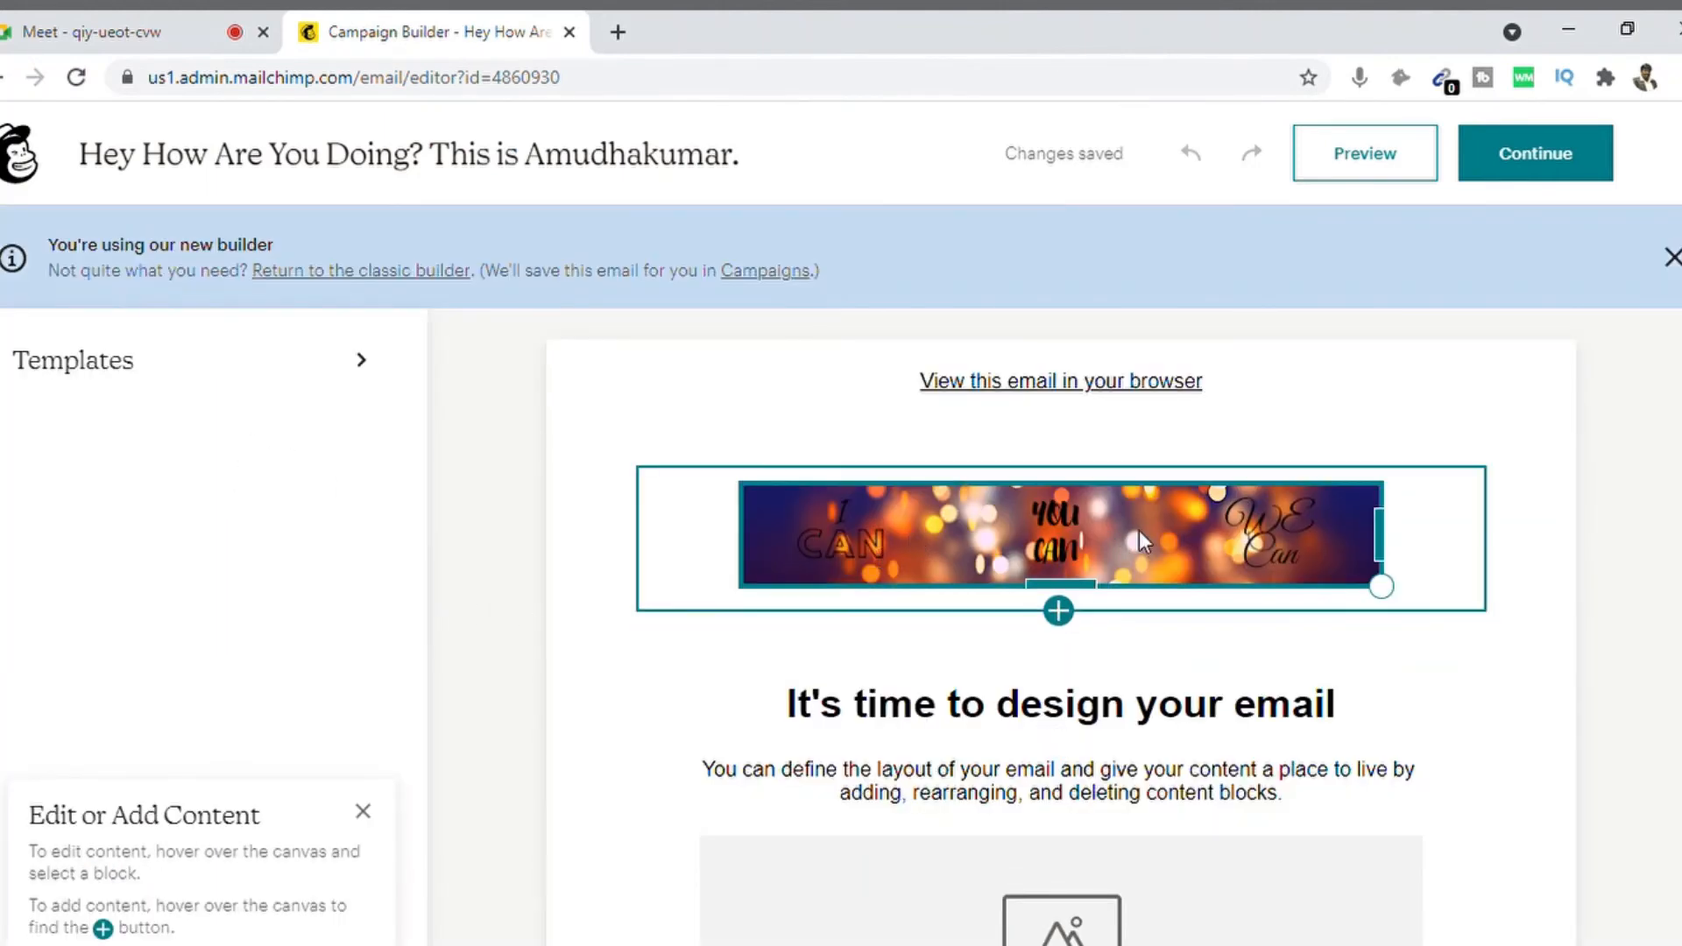
Step: Replace the bokeh banner logo with the portrait photo from My Files
left_click(1084, 538)
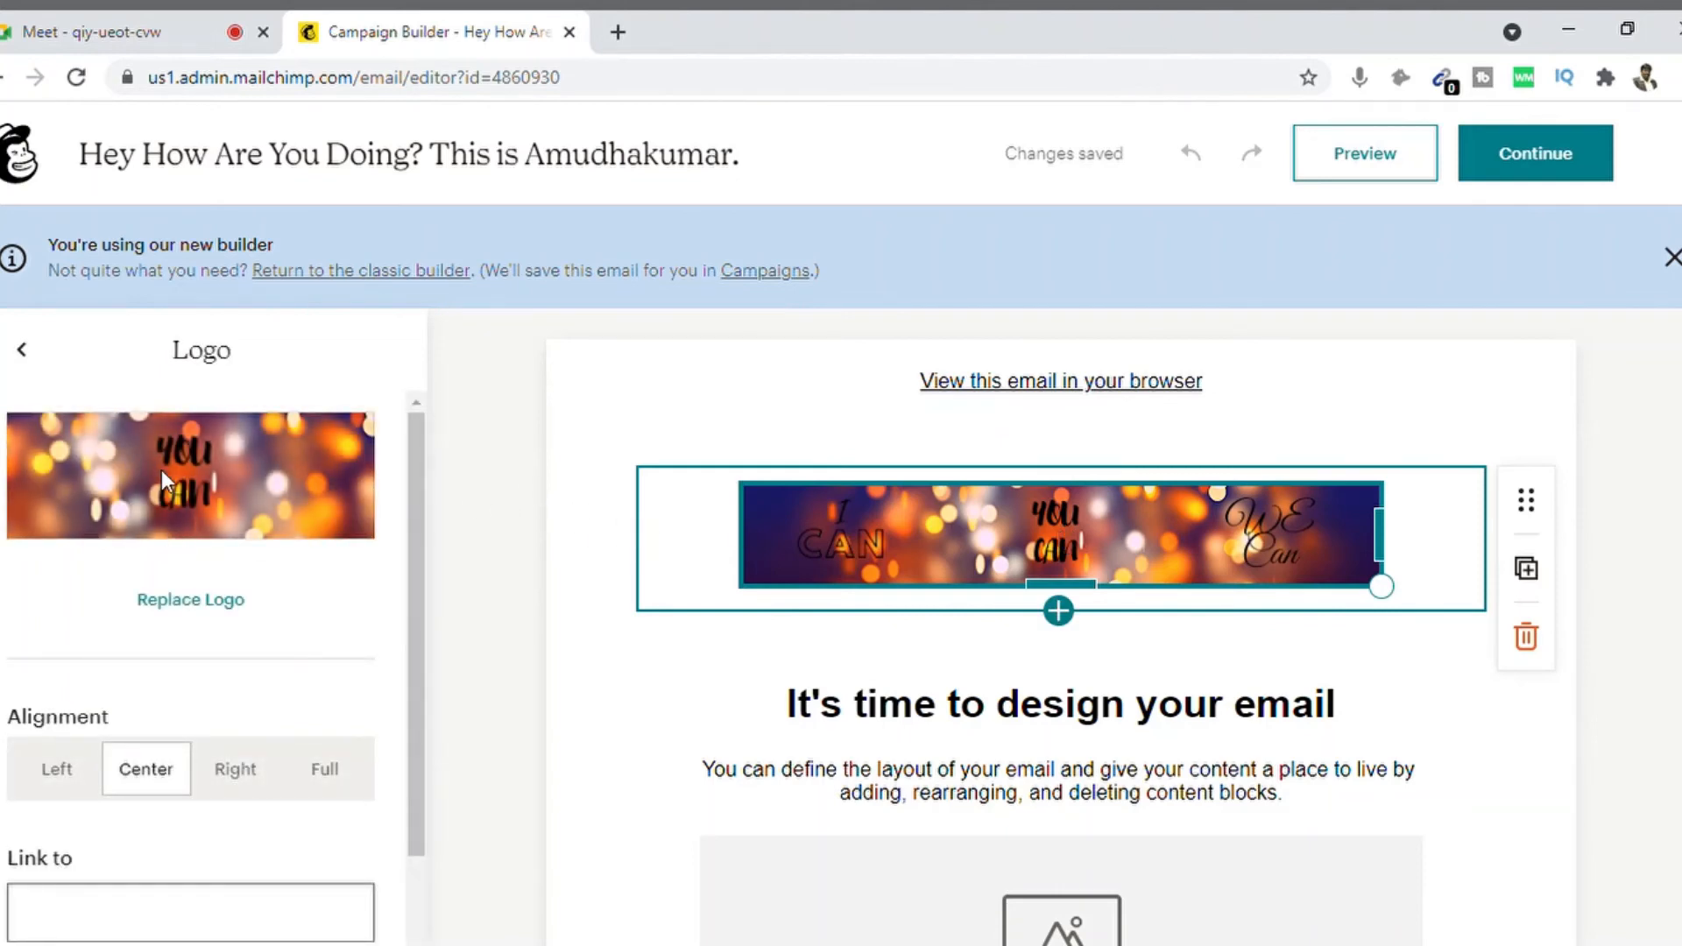
left_click_drag(416, 568, 413, 497)
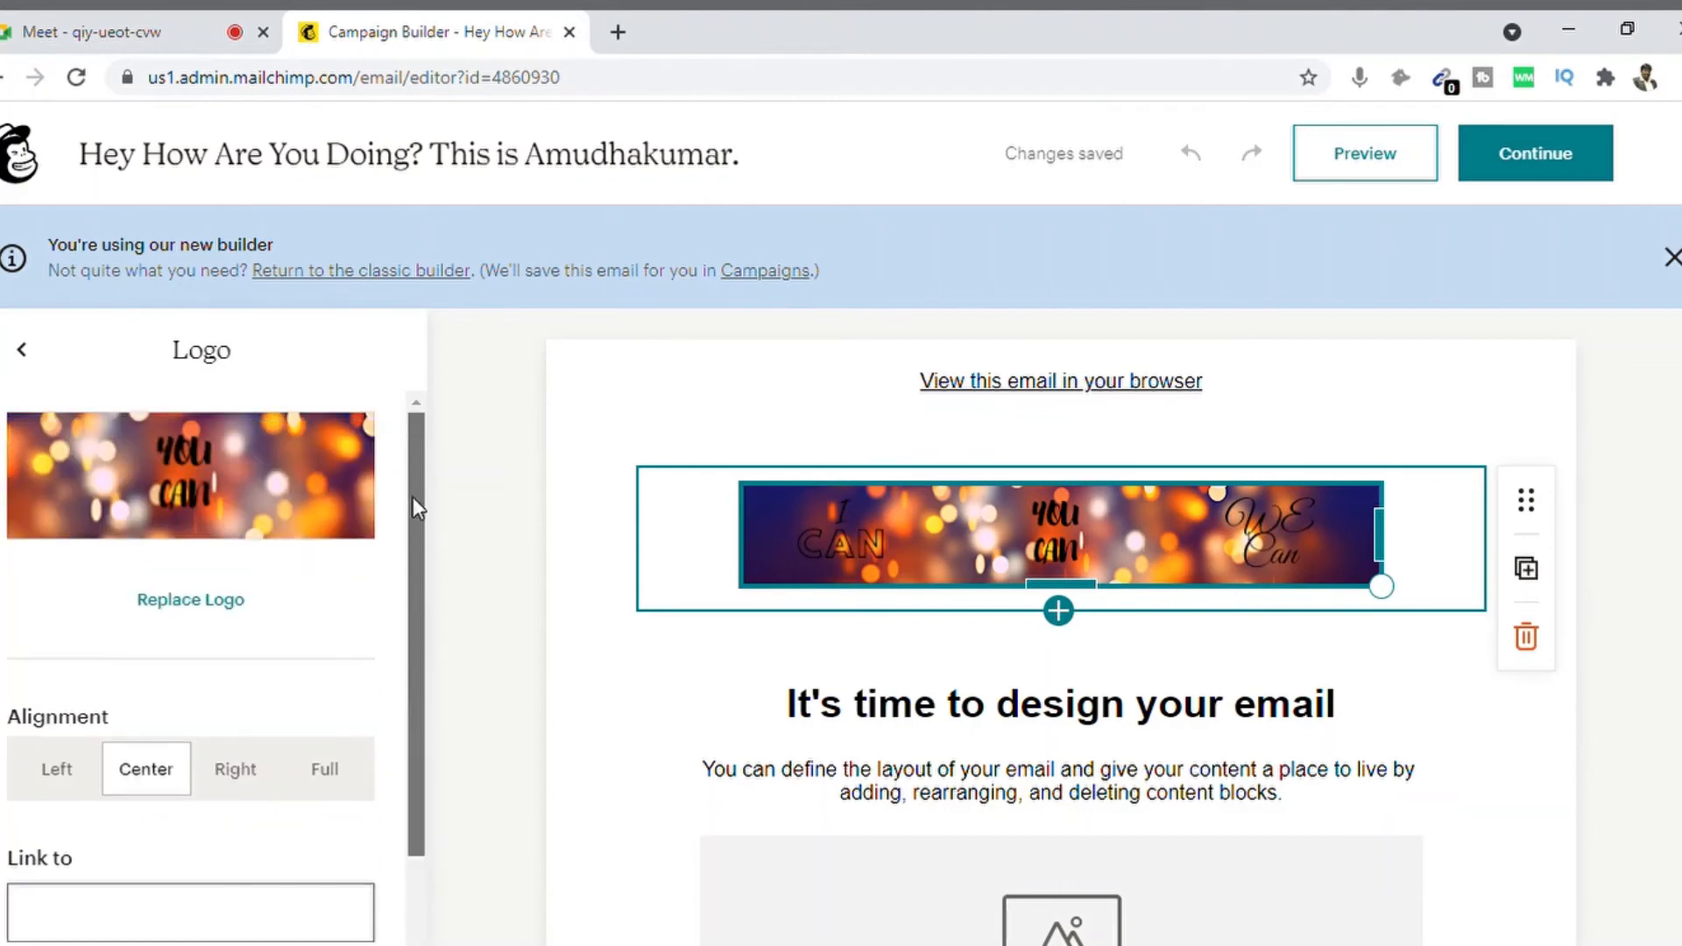
left_click(187, 614)
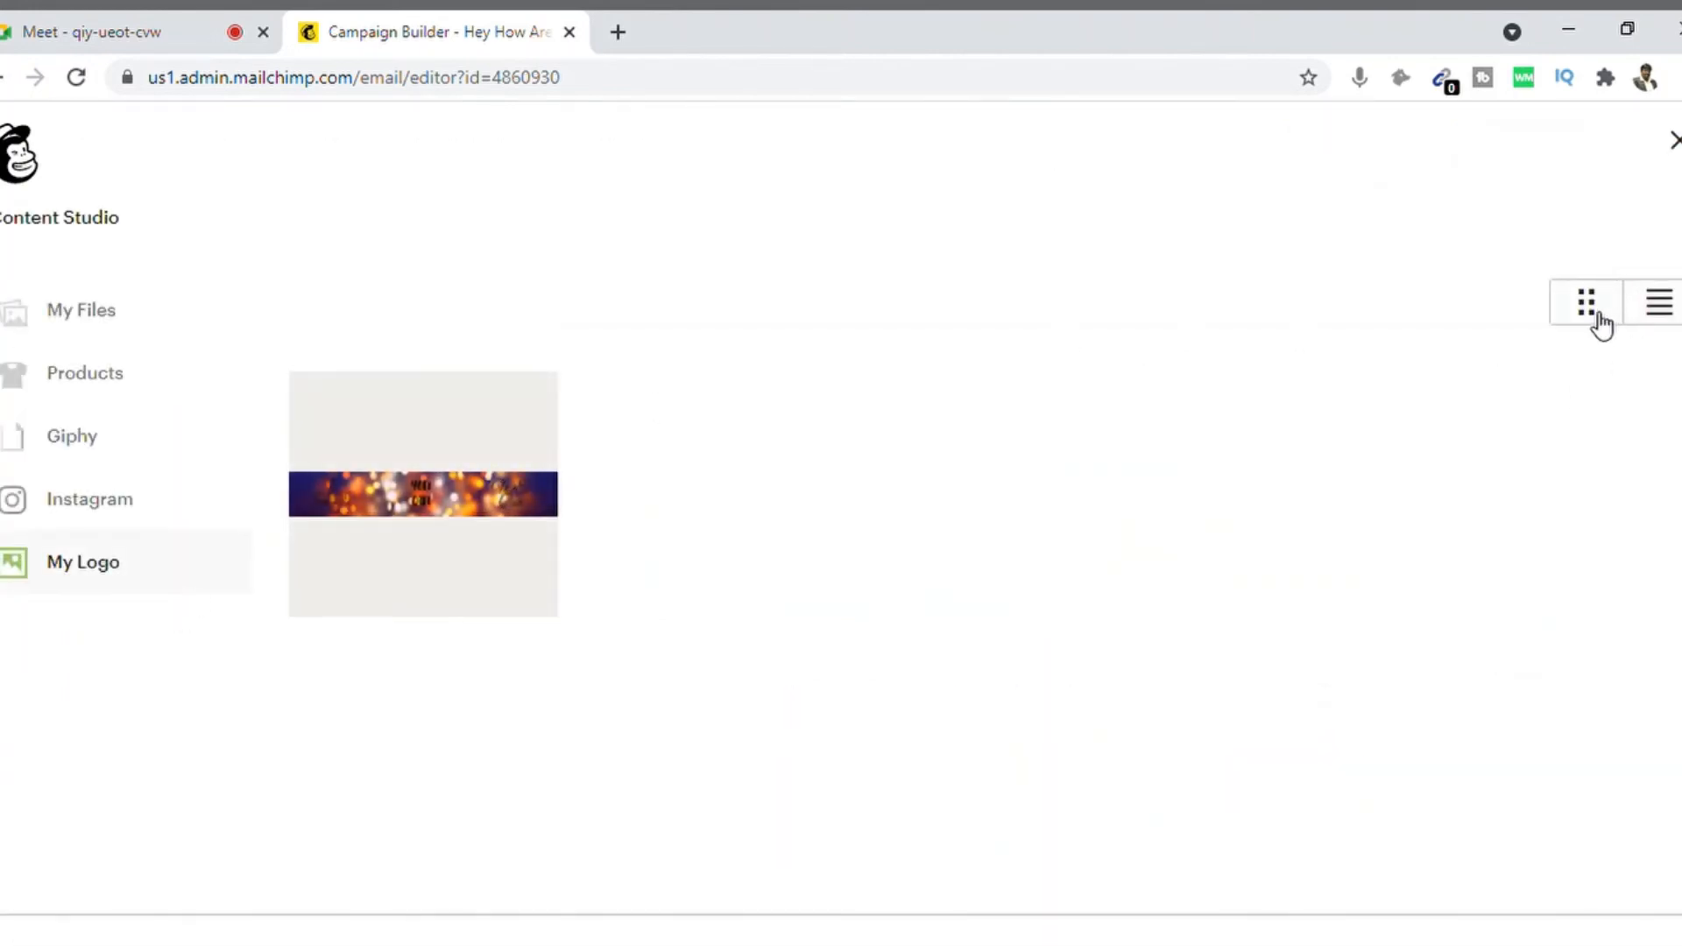
left_click(79, 326)
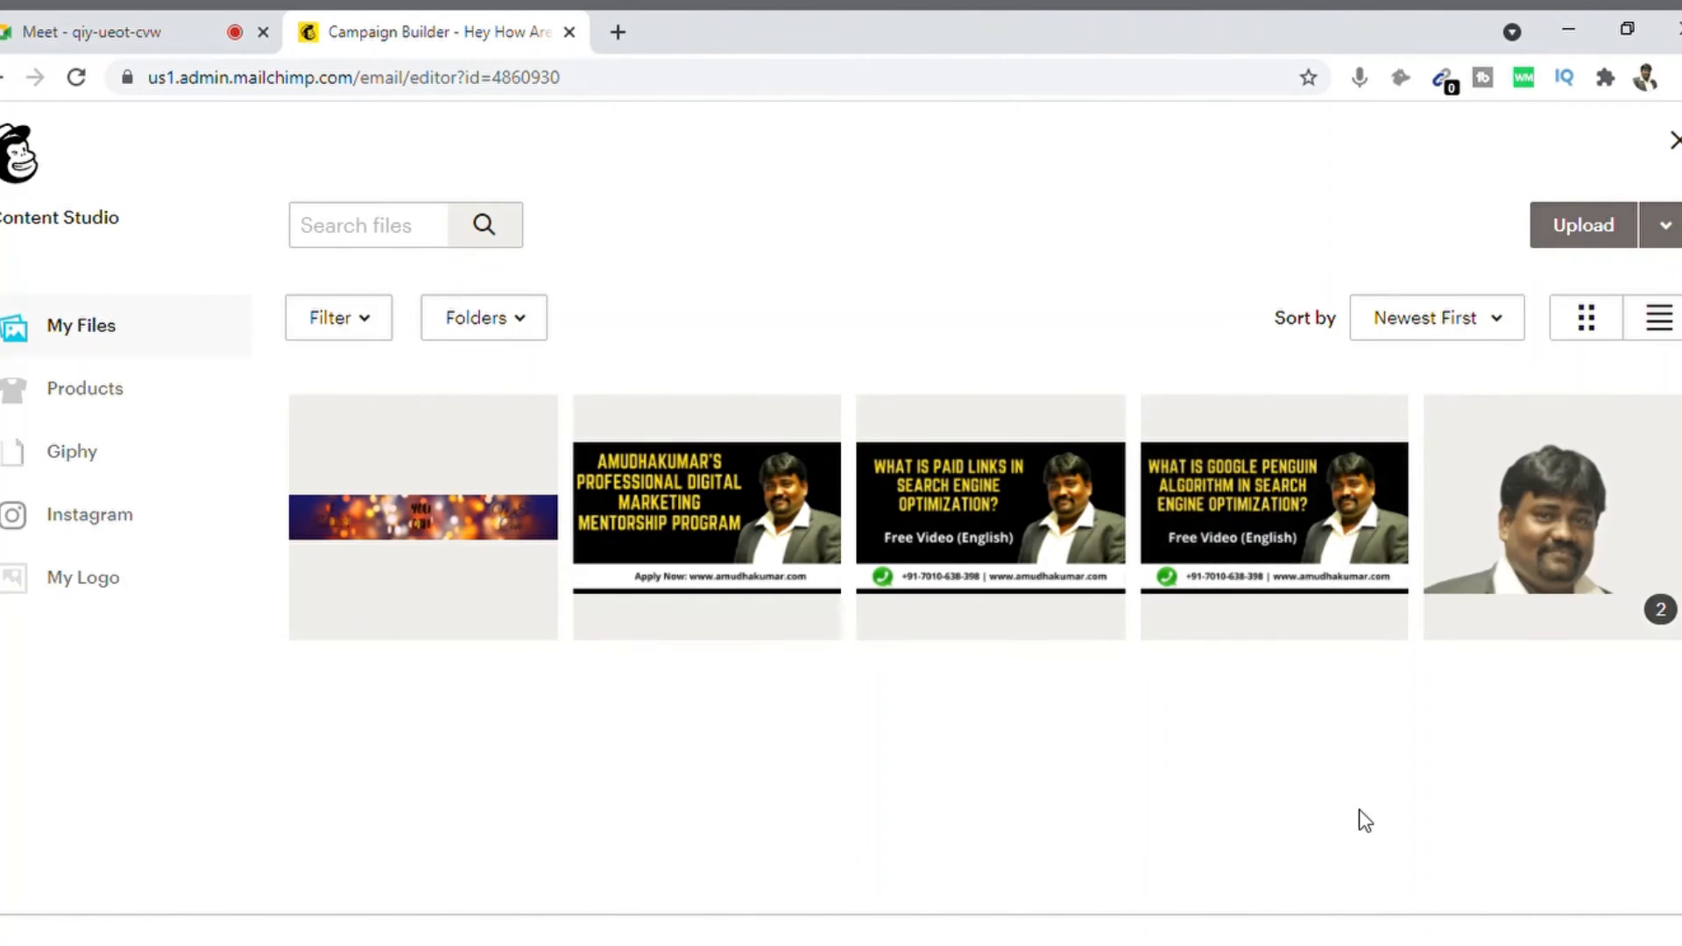
left_click(1553, 535)
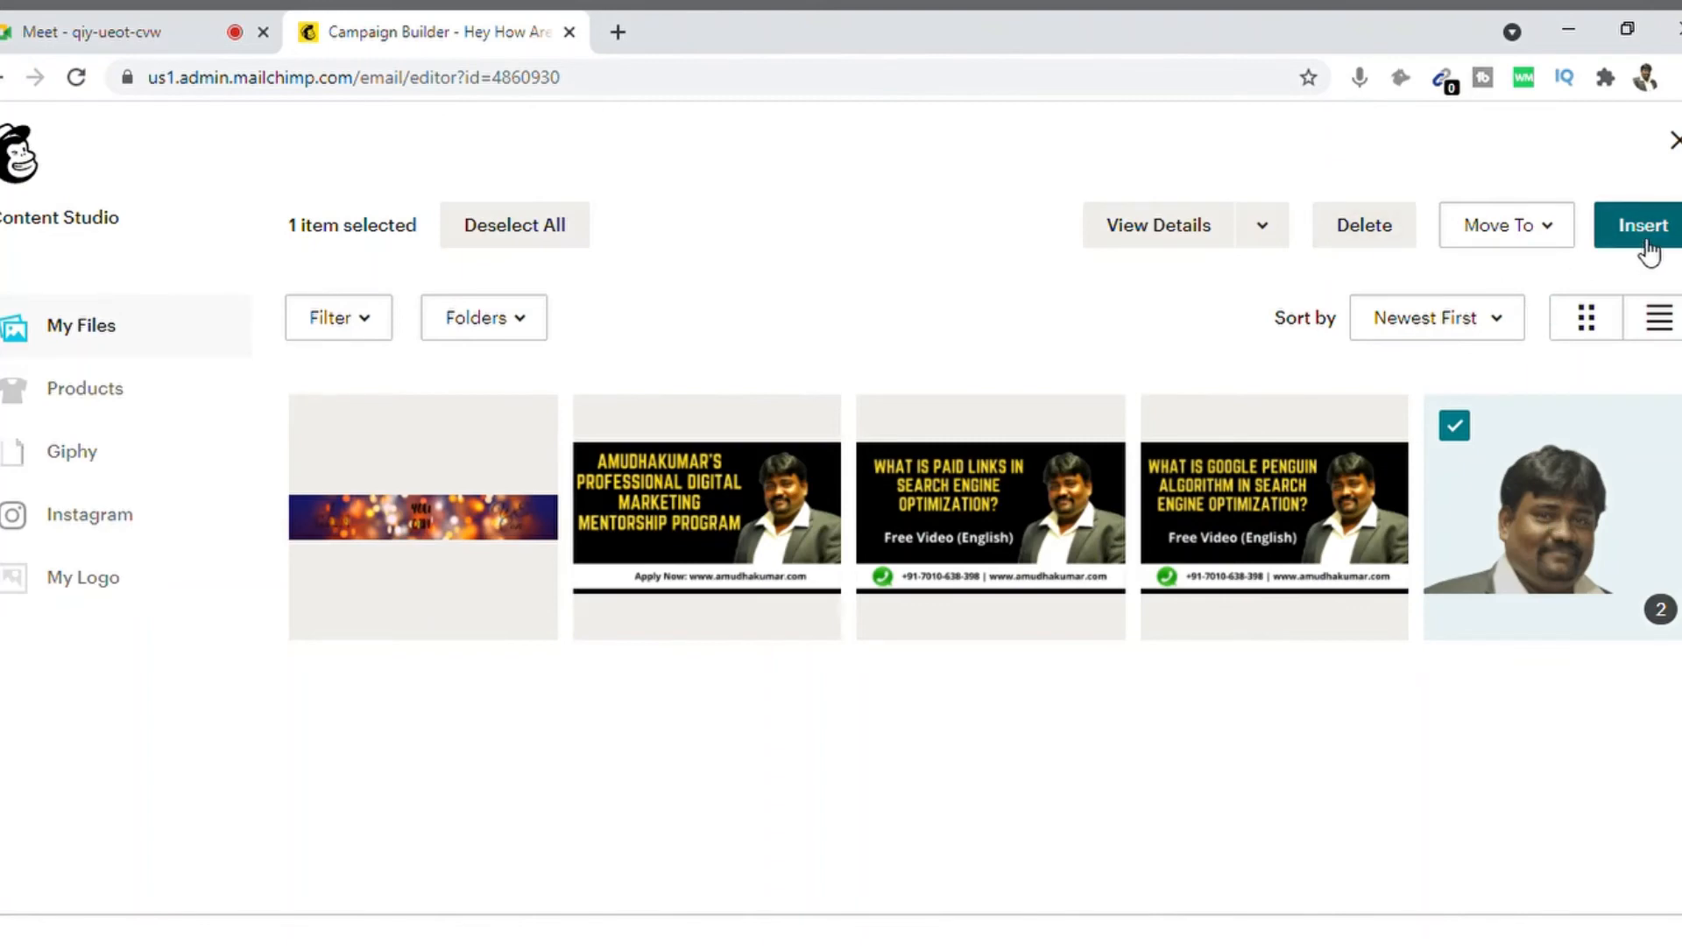
left_click(1645, 228)
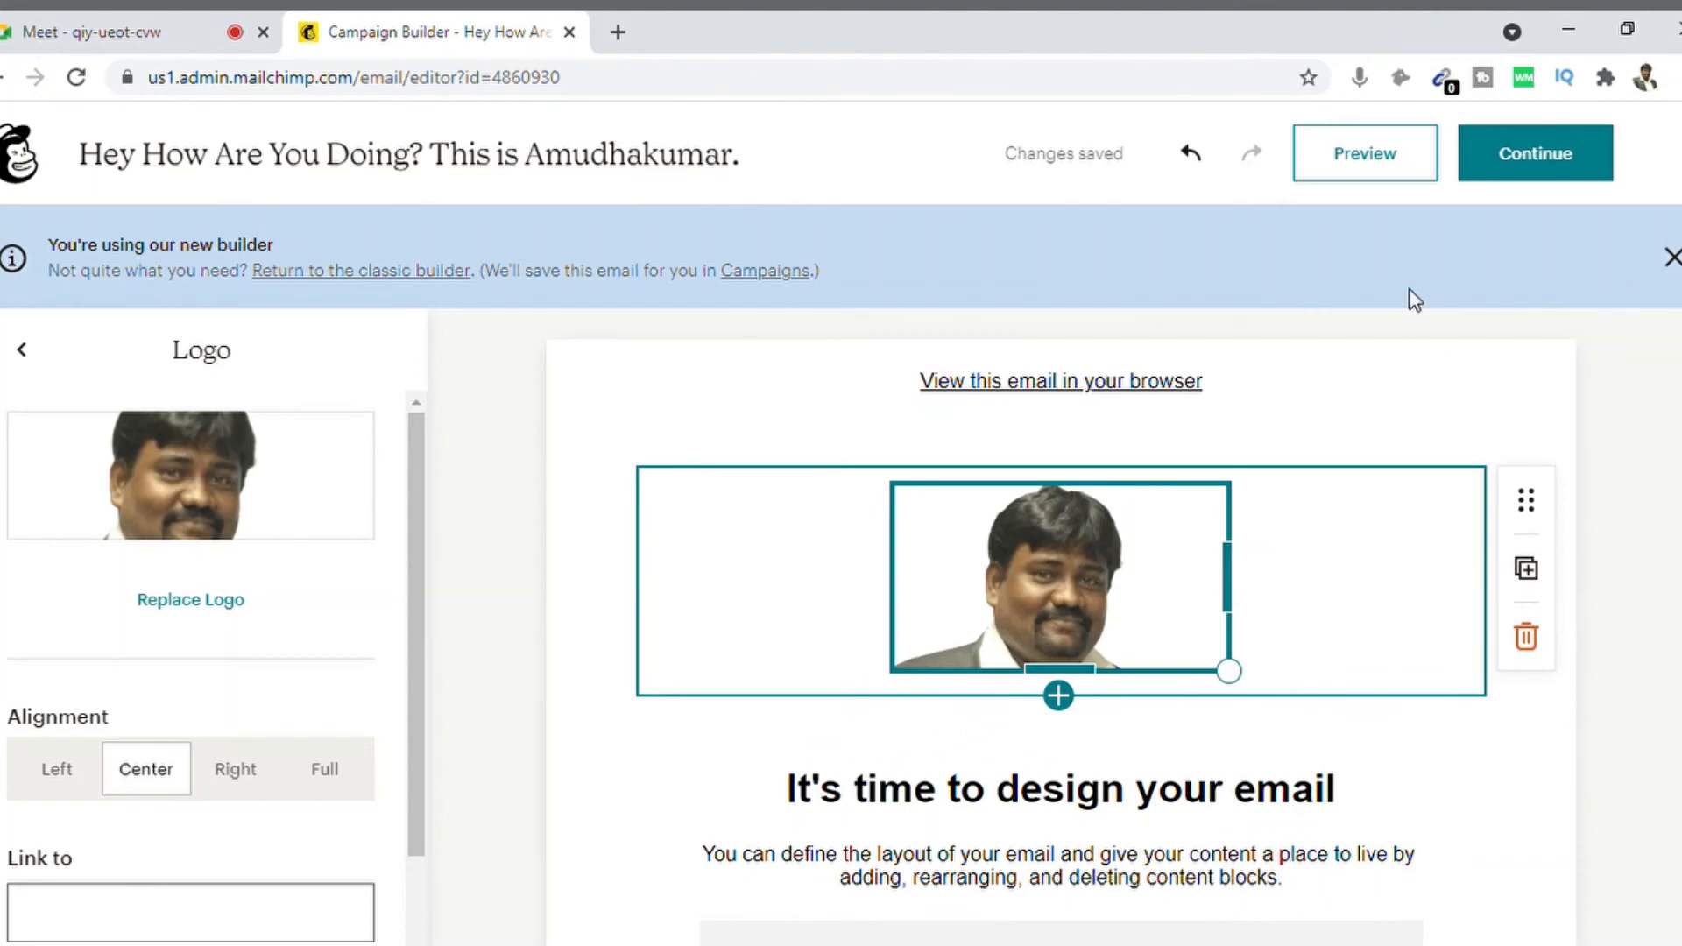
left_click(482, 613)
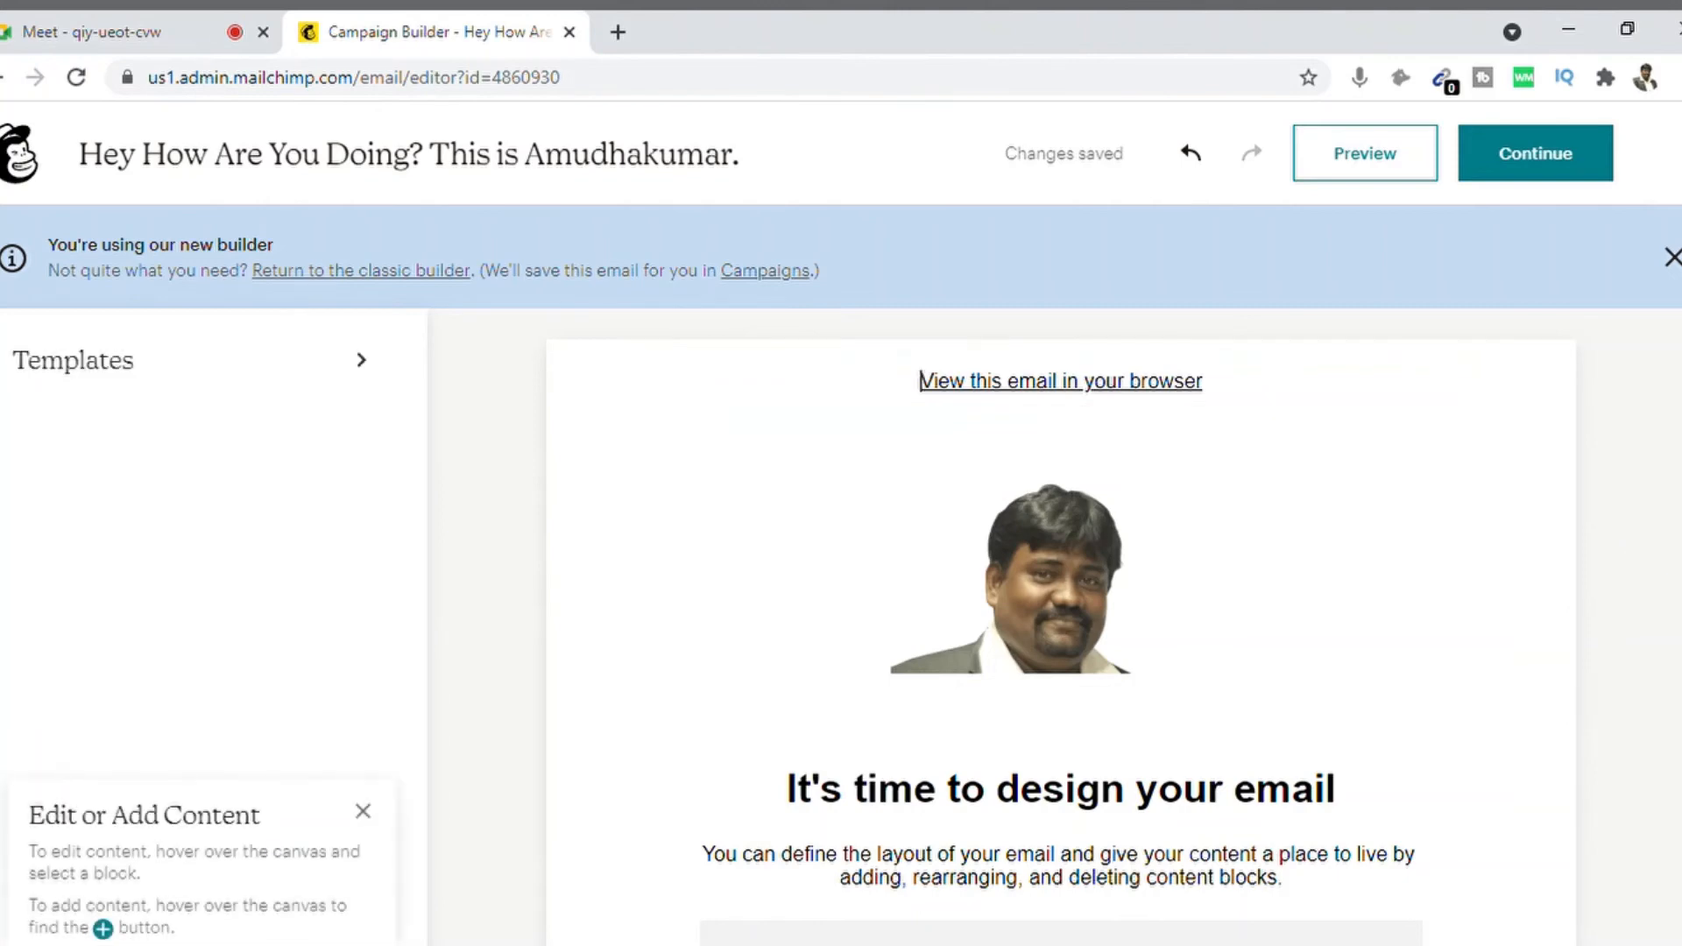
Step: Overwrite the 'It's time to design your email' heading with 'Hope You are doing great.'
scroll(920, 381, "down", 4)
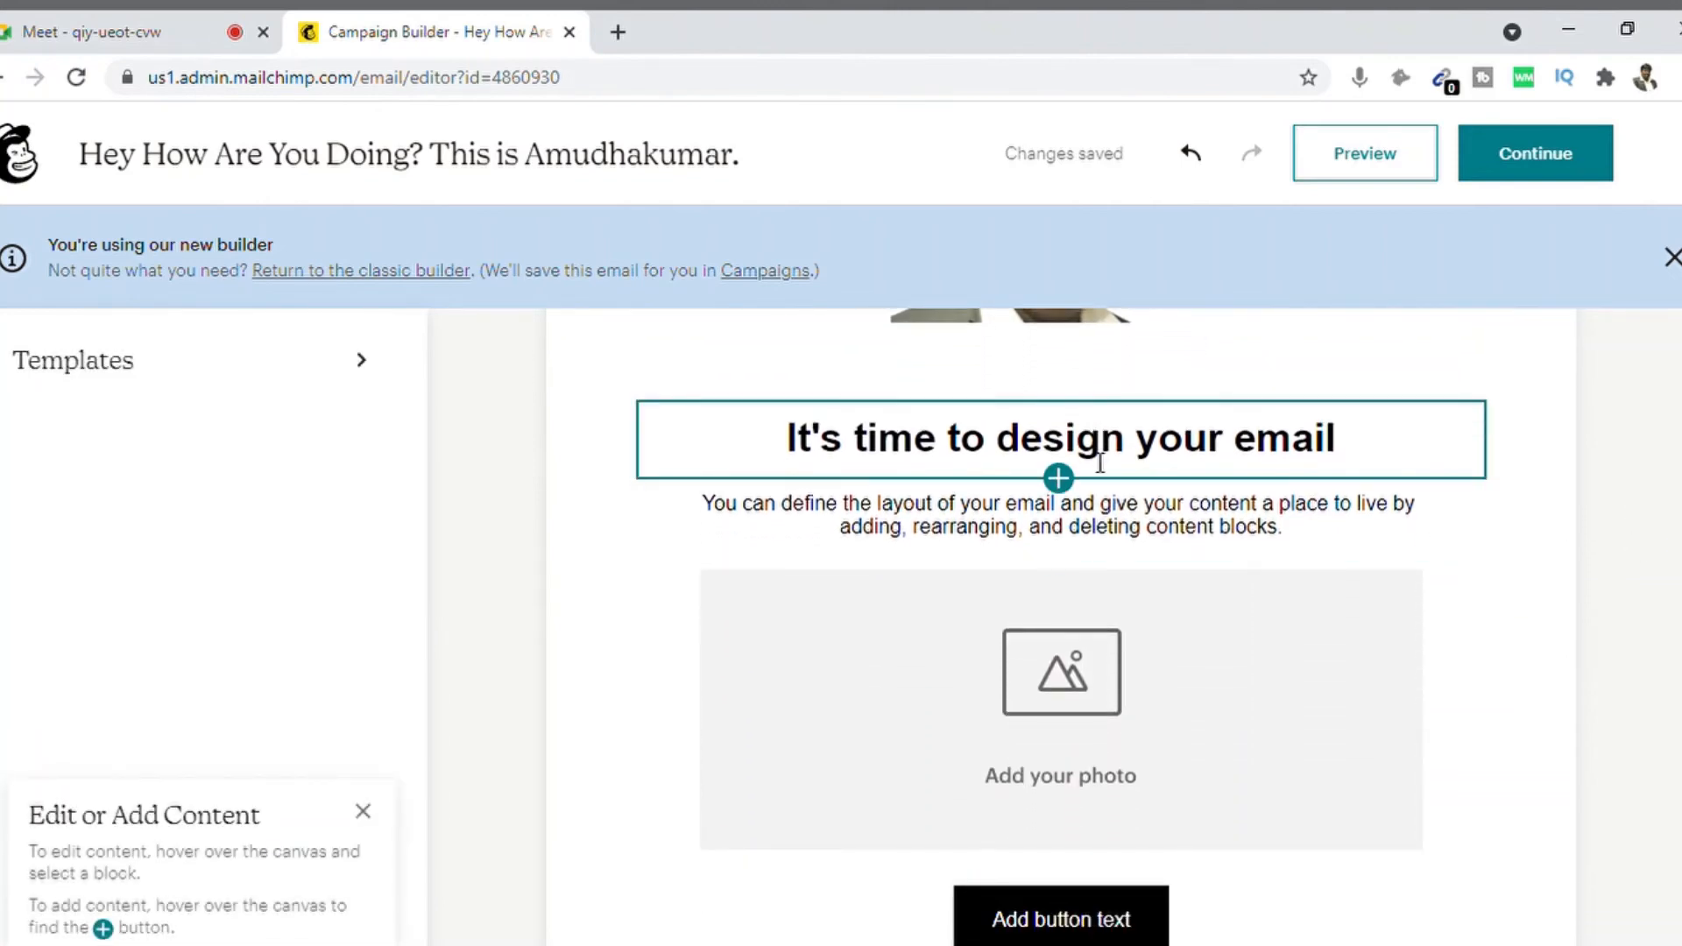
left_click(1046, 454)
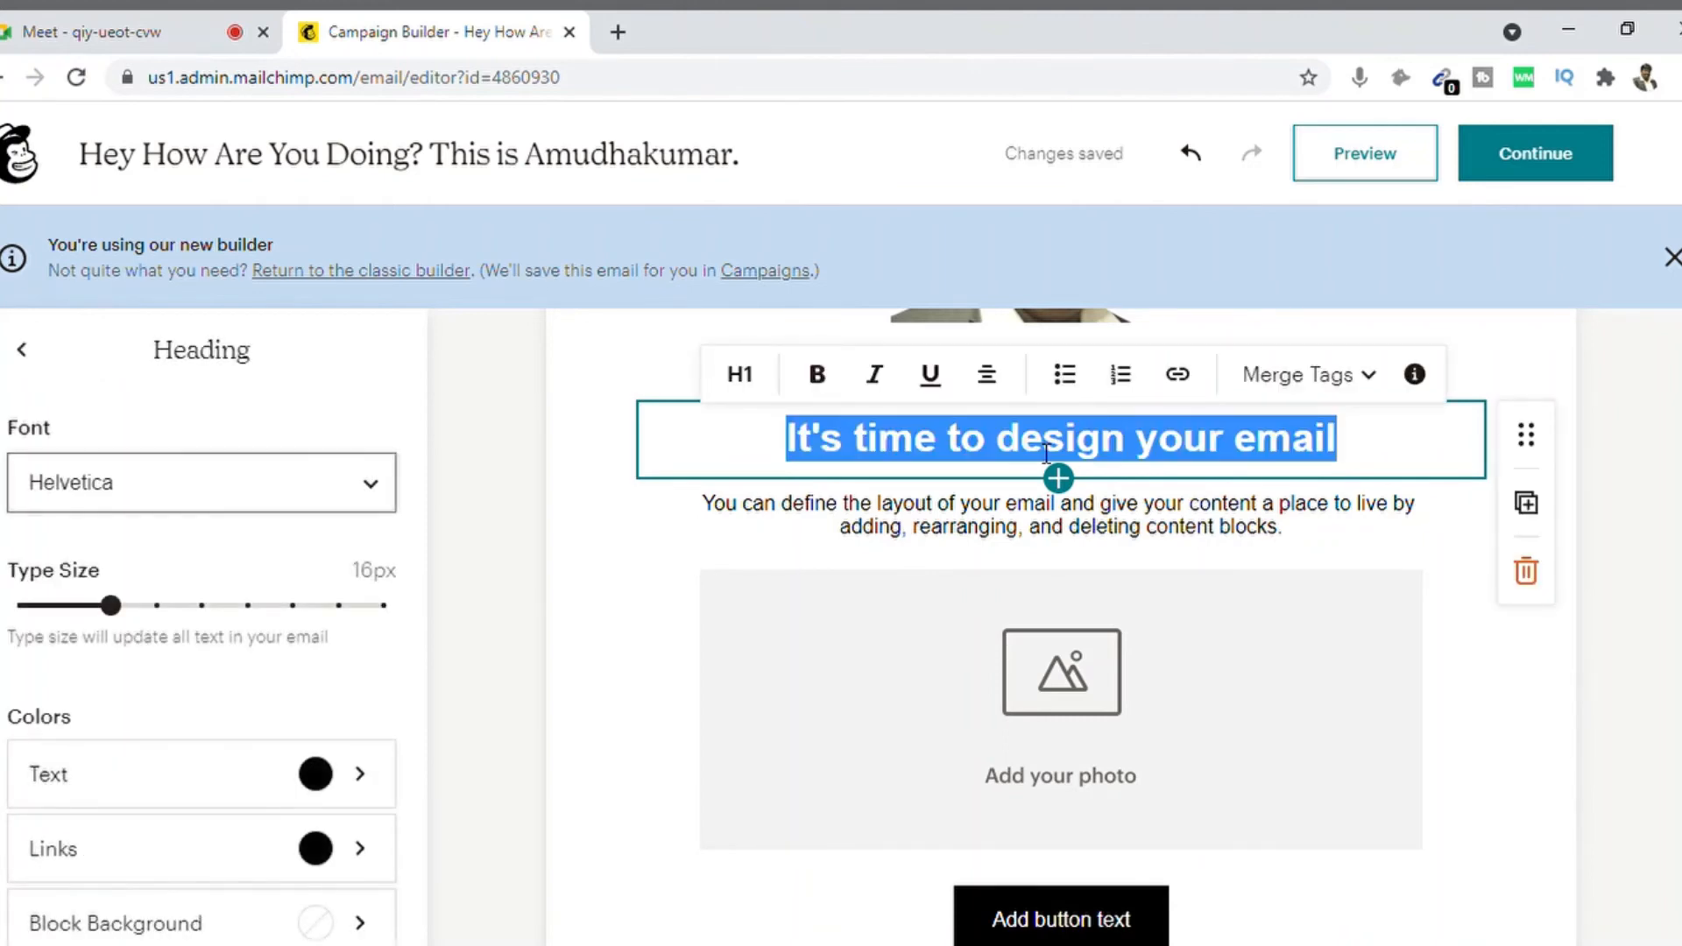
type("Hope ")
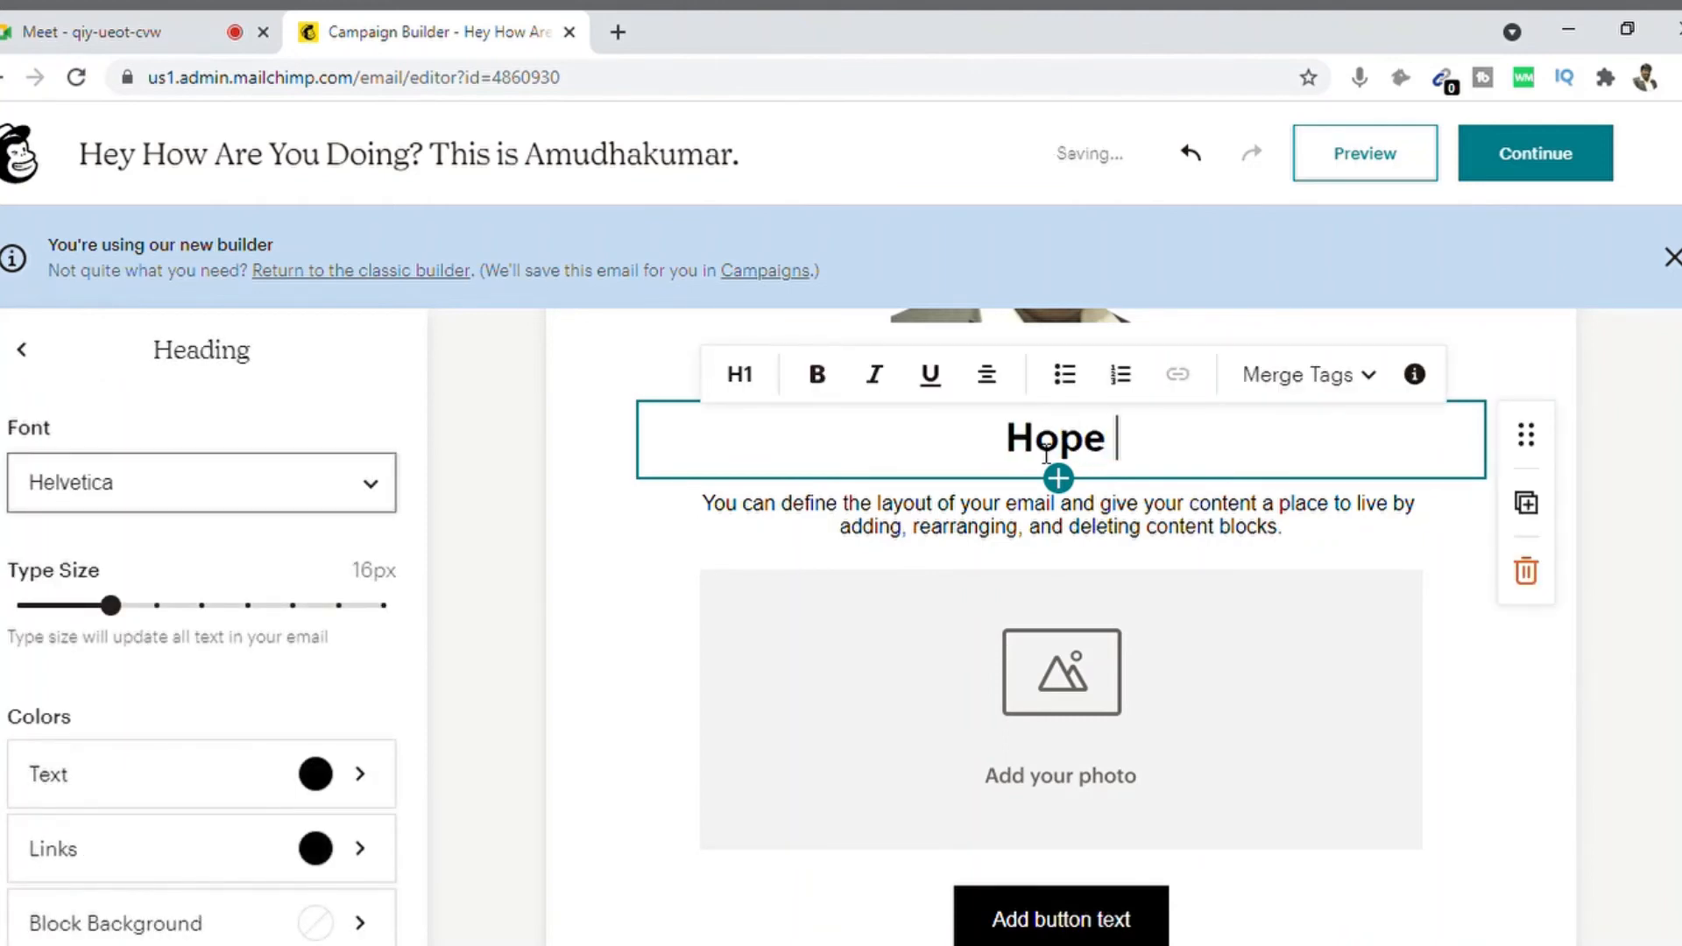
type("You ae")
key("BackSpace")
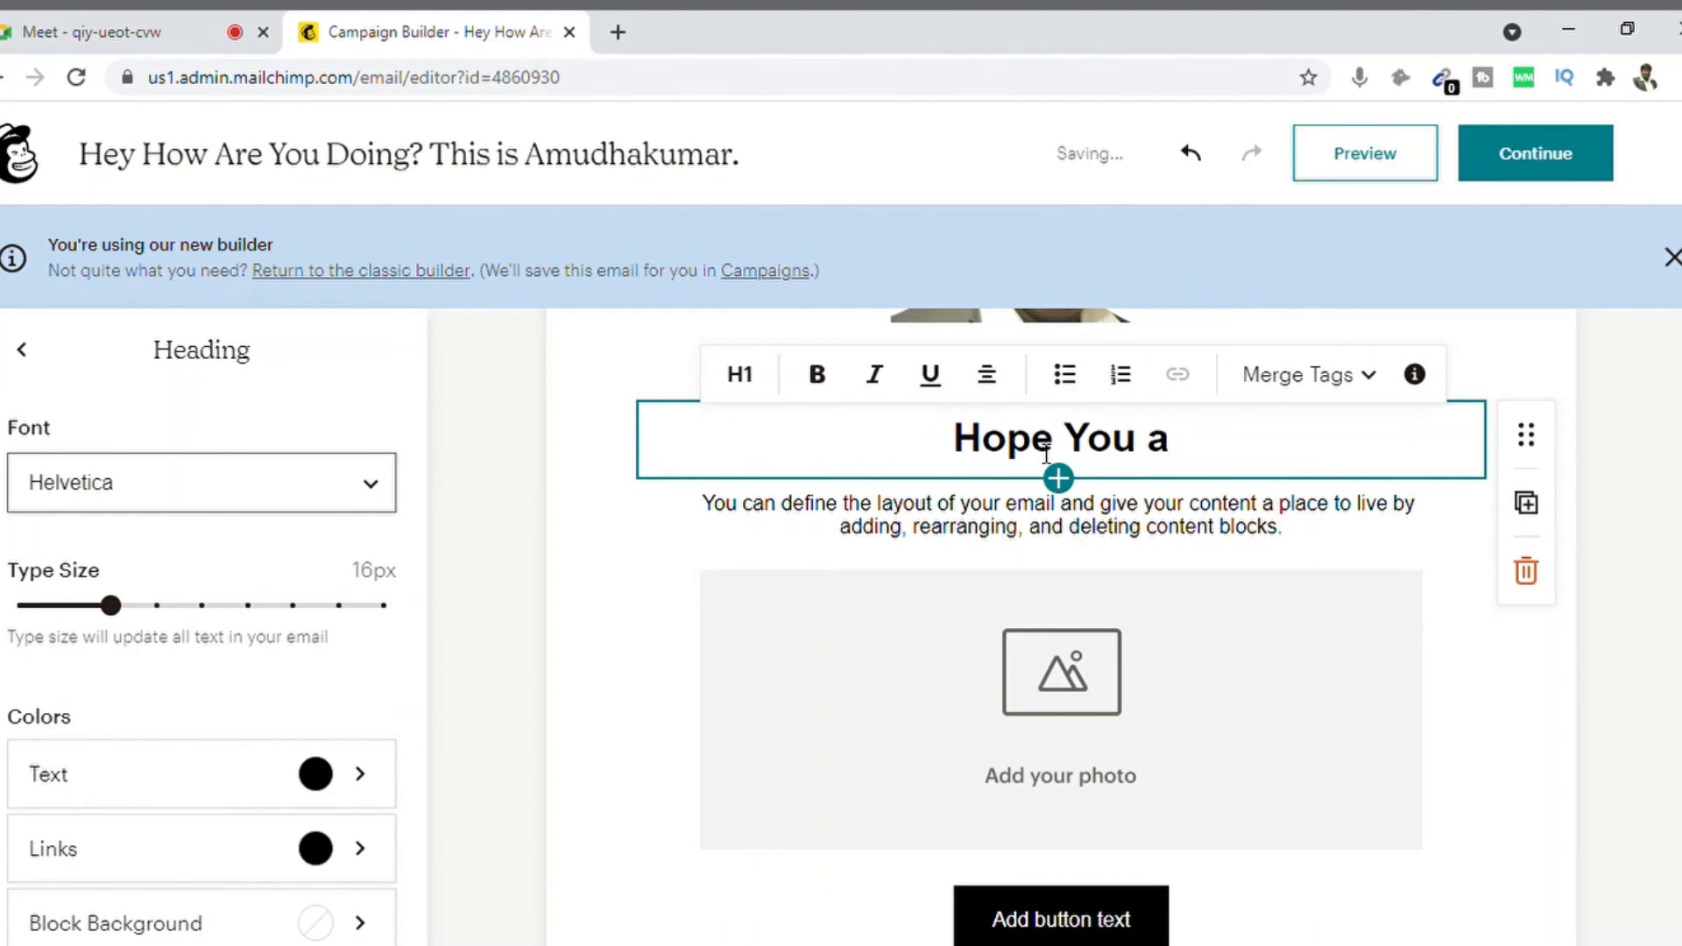
type("re doi")
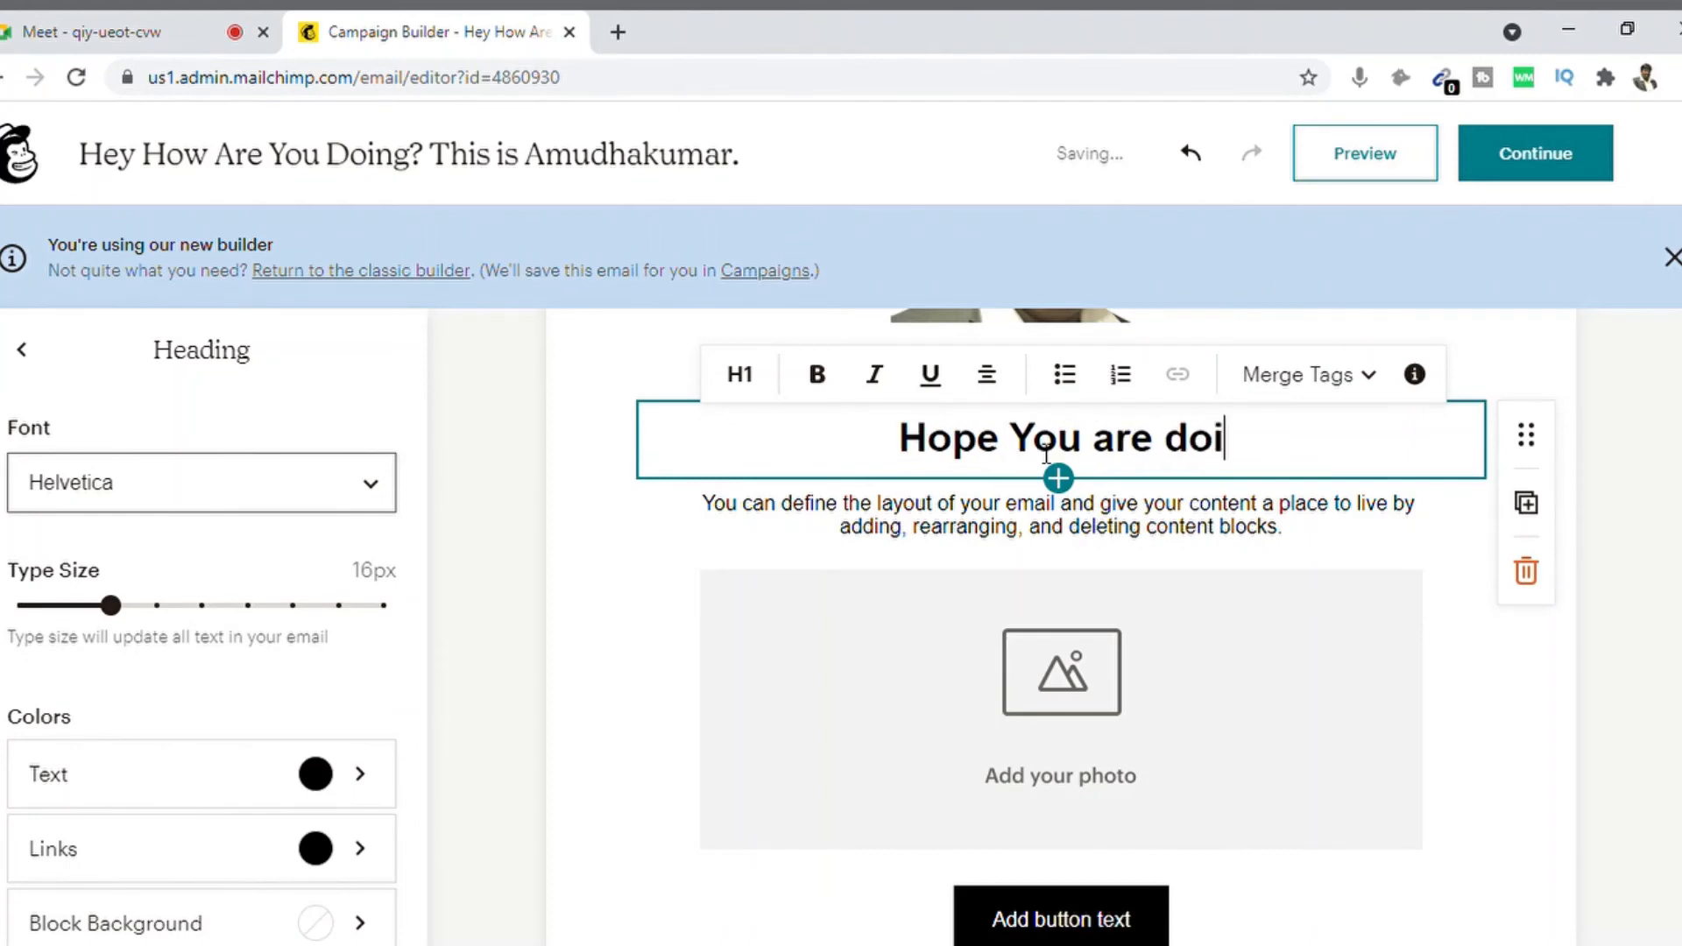
type("ng great.")
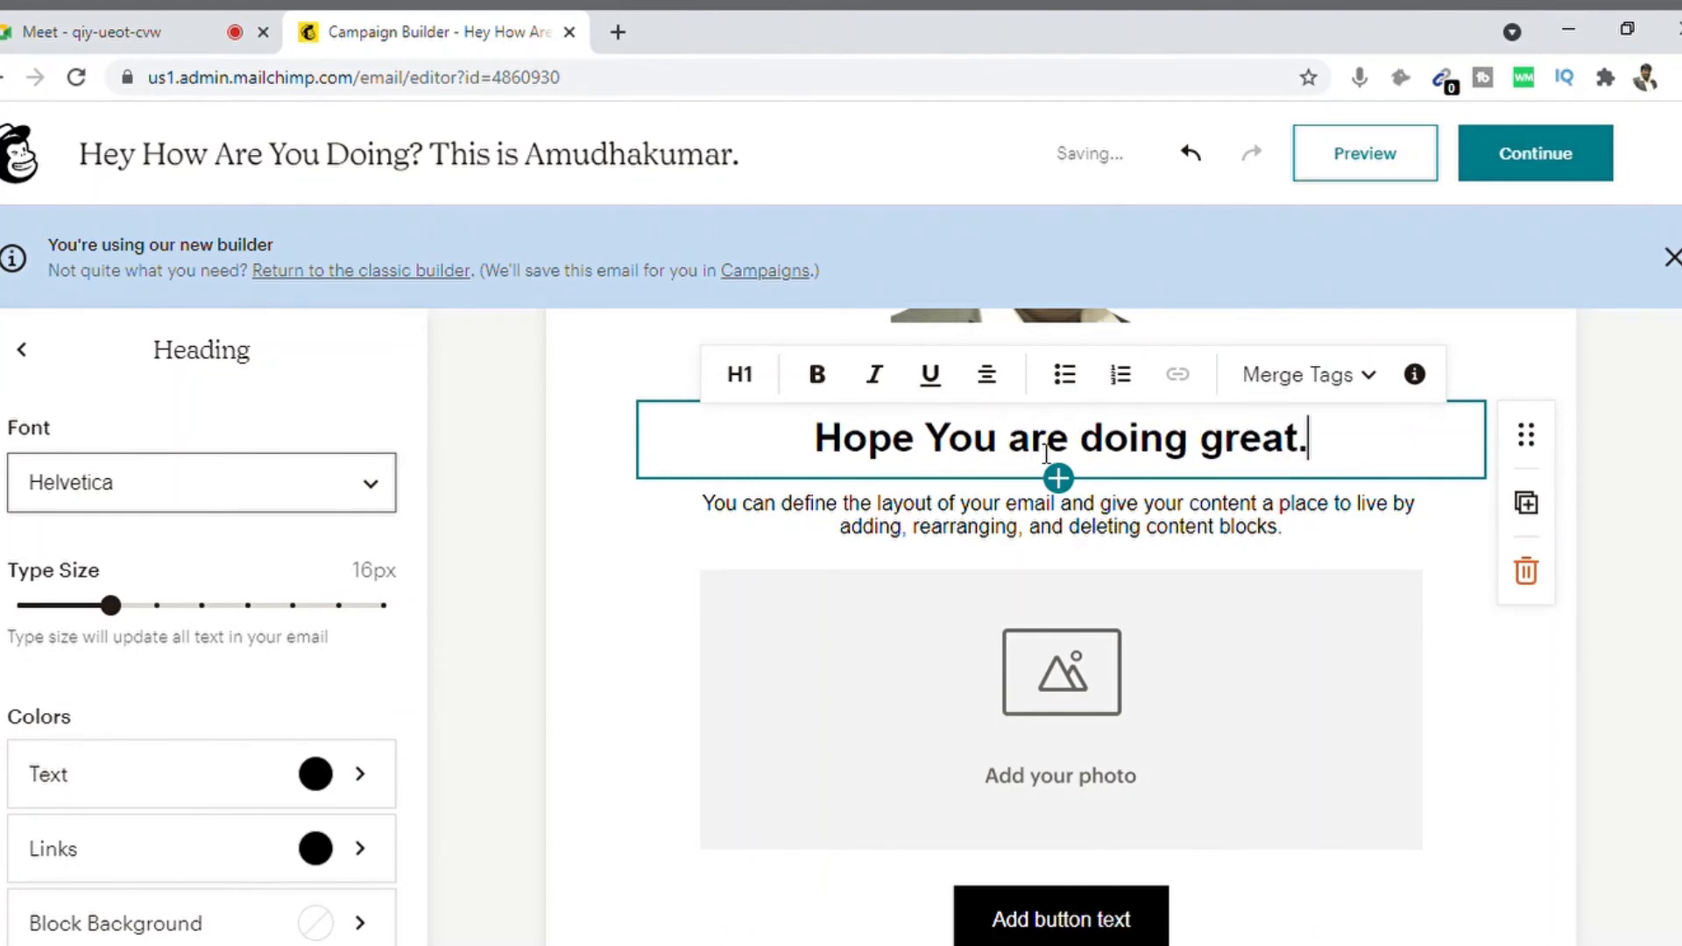
Step: Replace the placeholder paragraph with the reconnect-and-say-hi message
triple_click(891, 542)
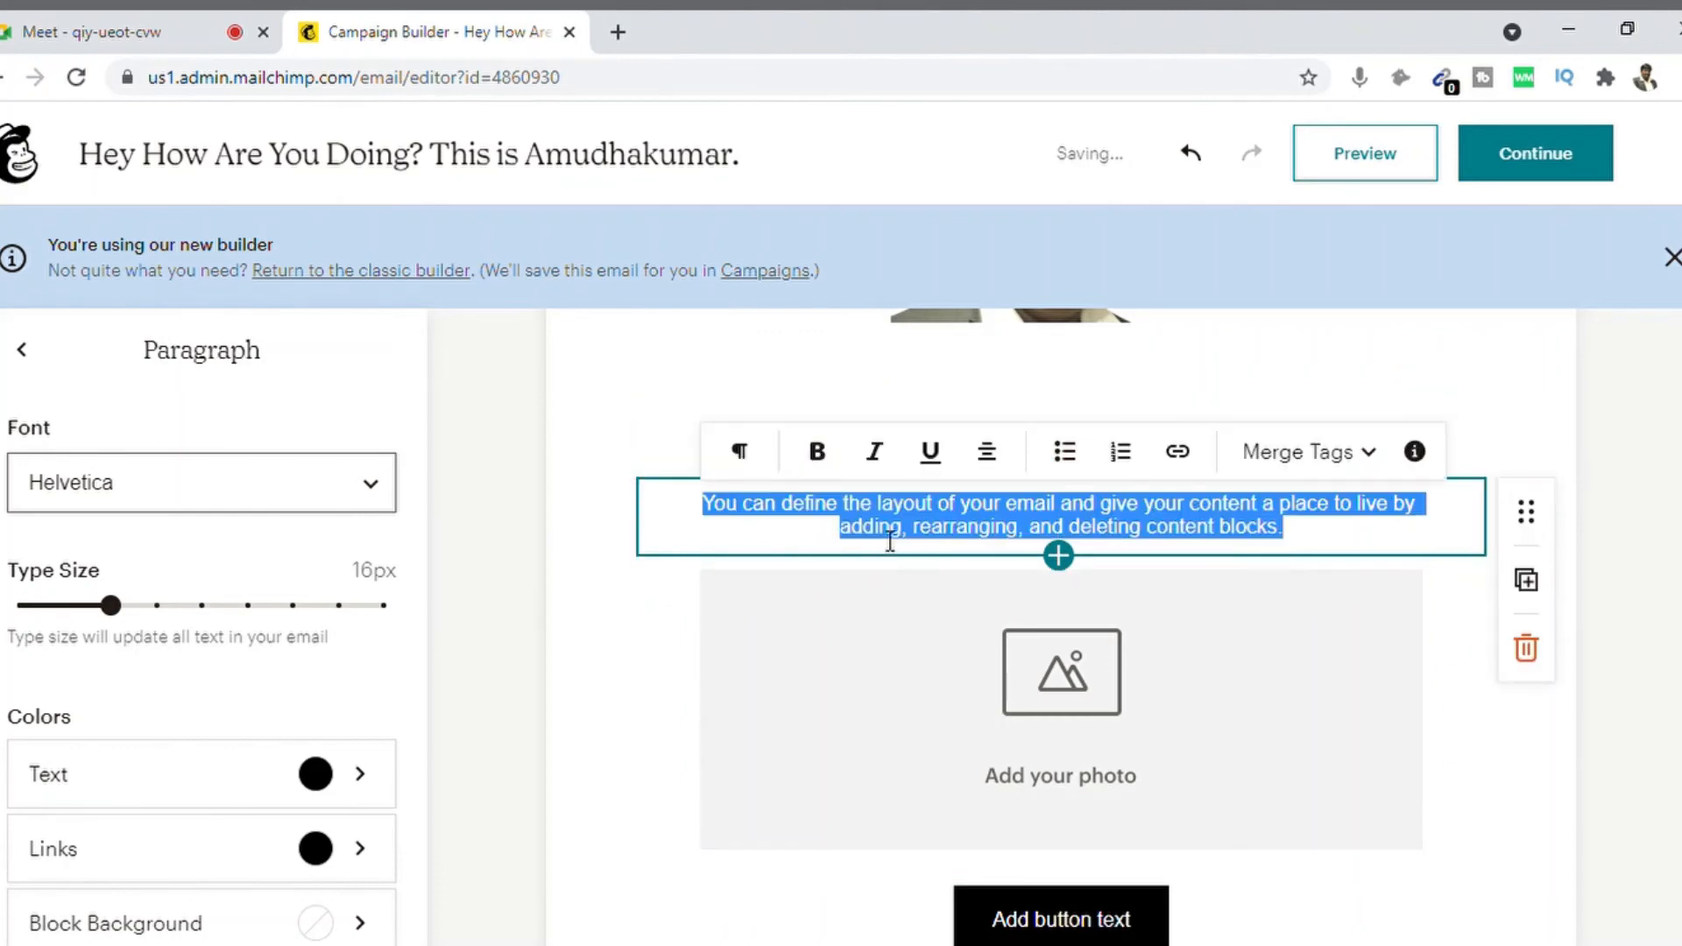
type("It has ")
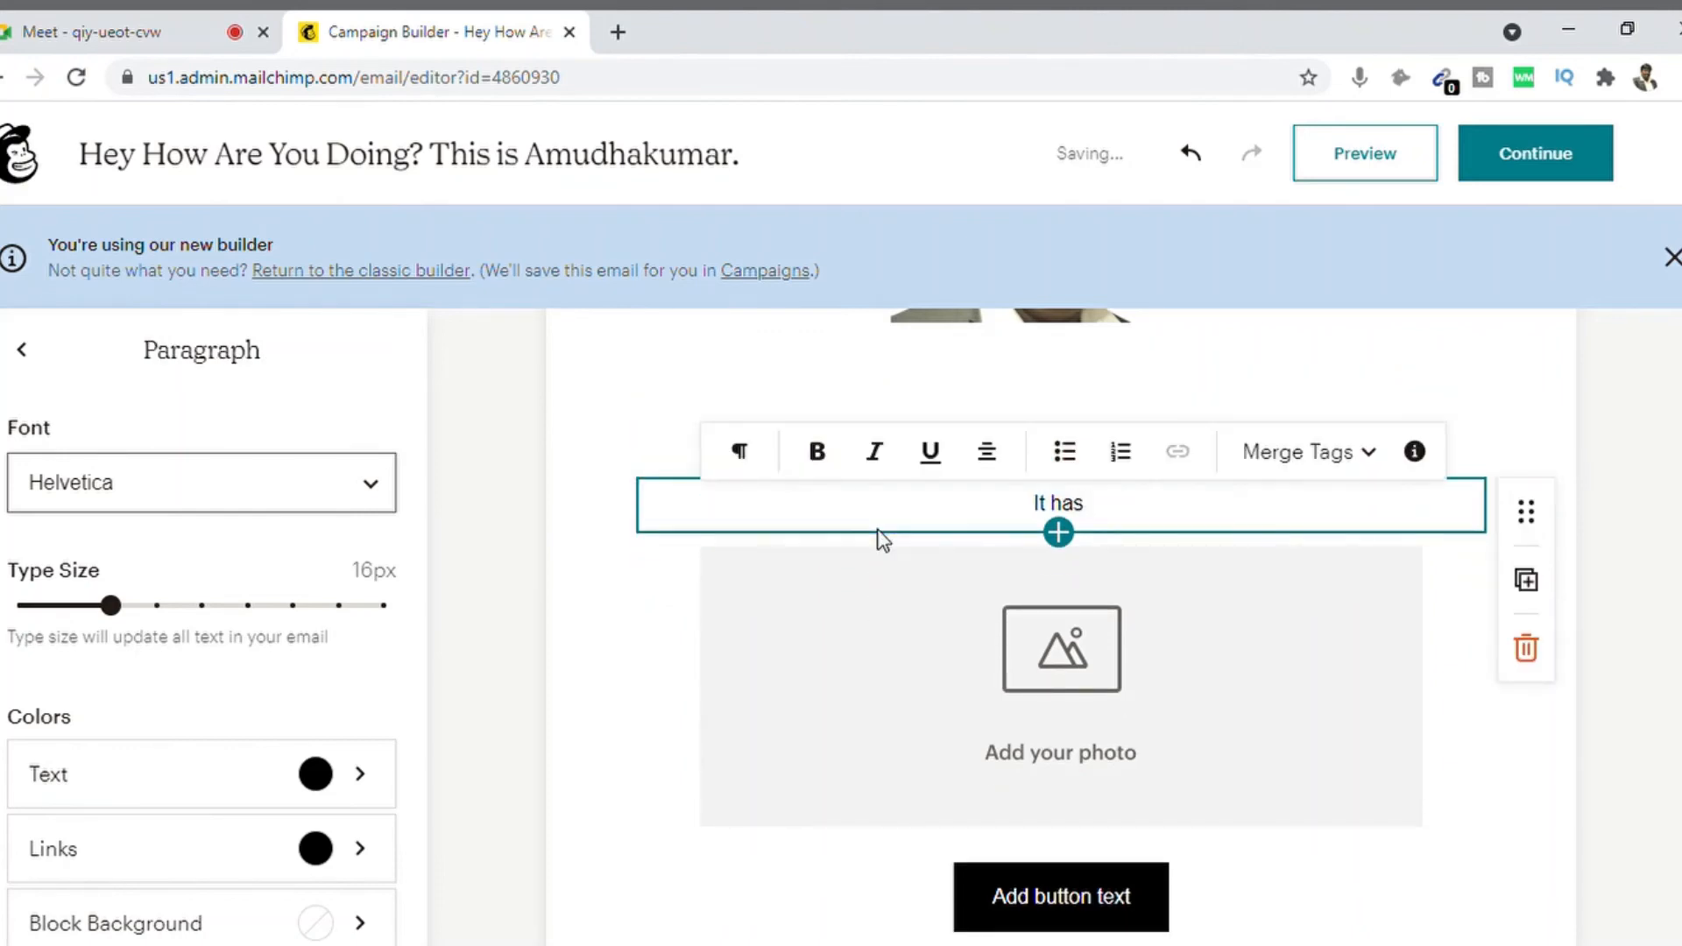
type("beed")
key("BackSpace")
type("n ")
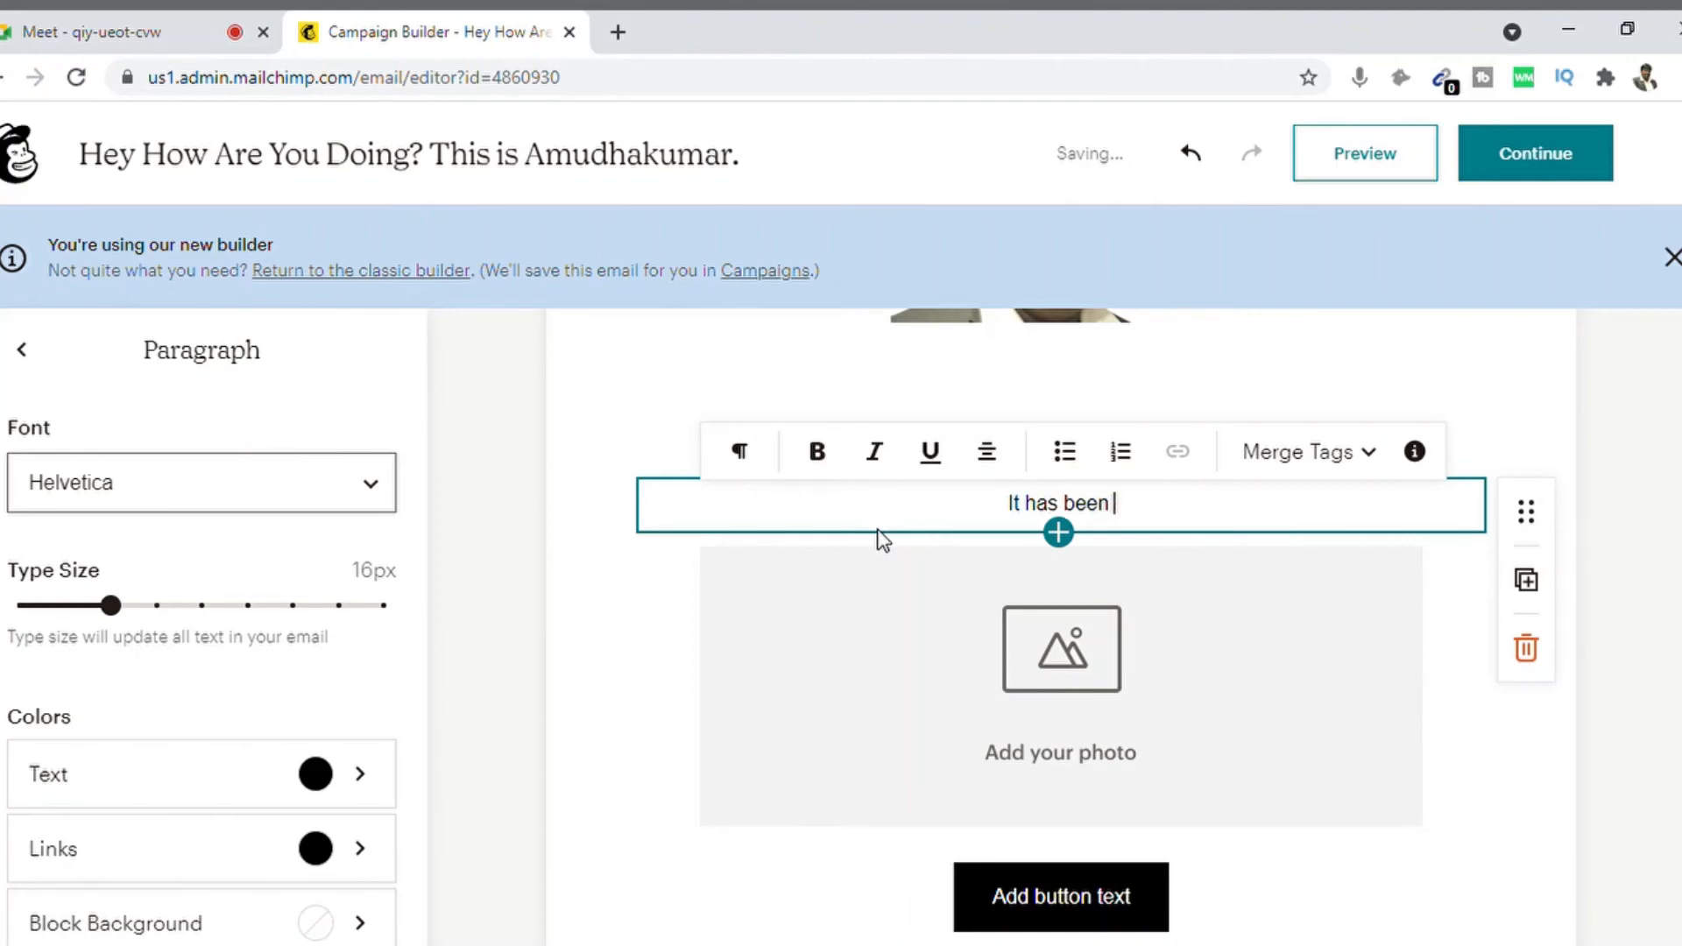
type("long time ")
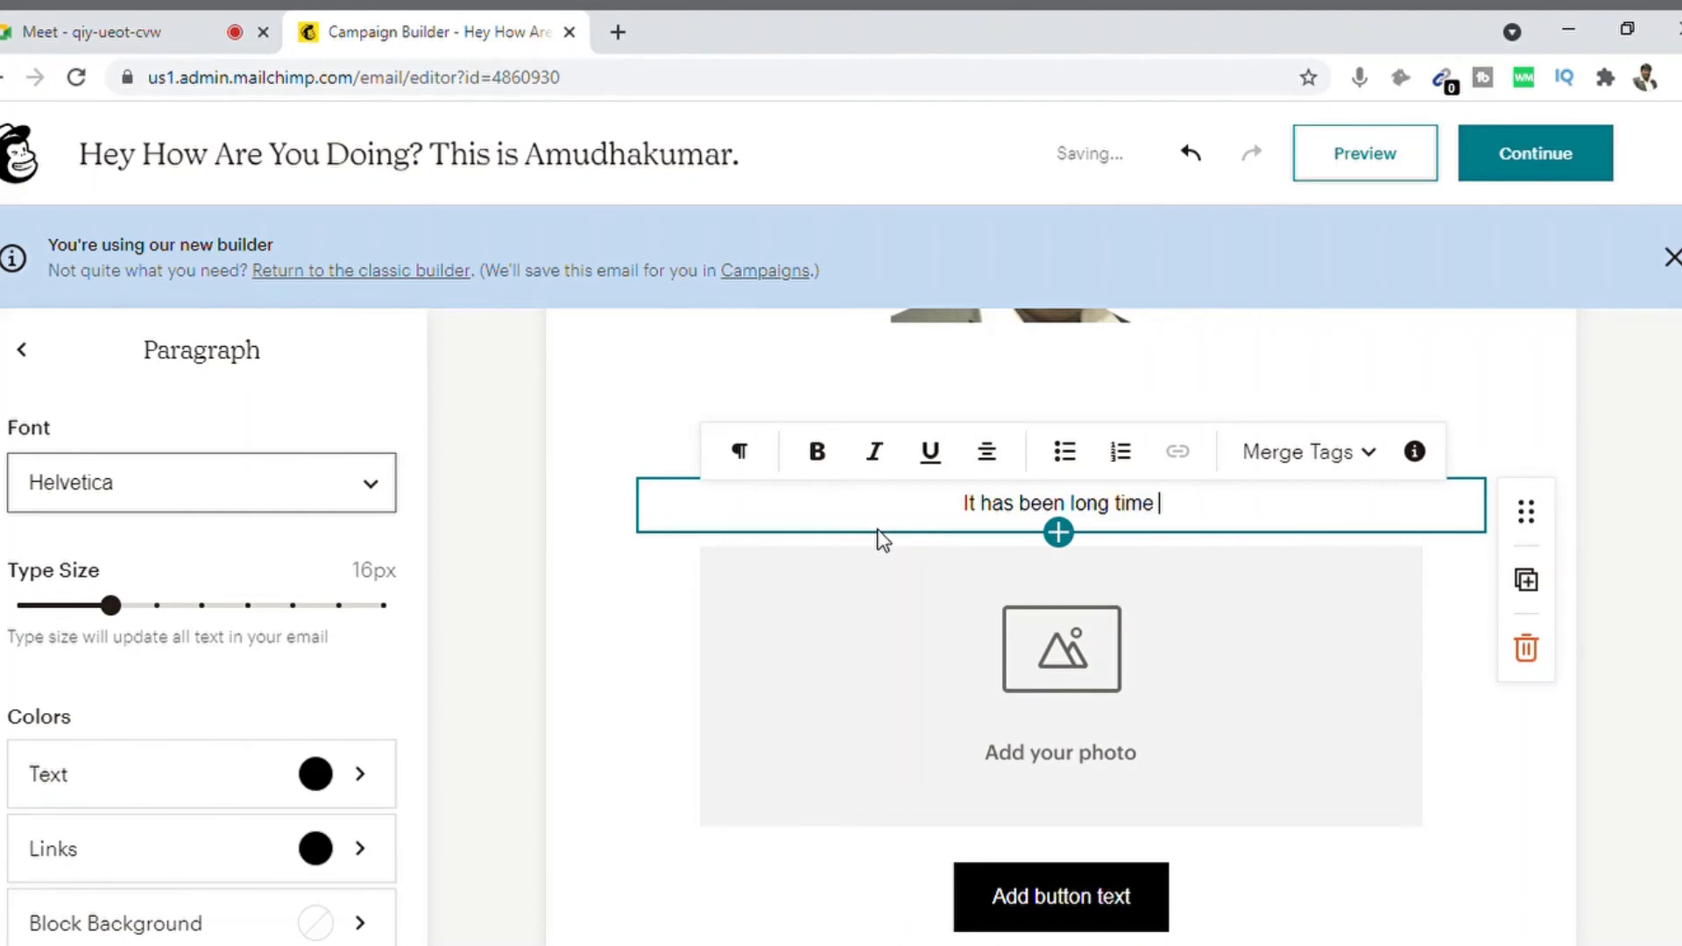
type("we conencted and ")
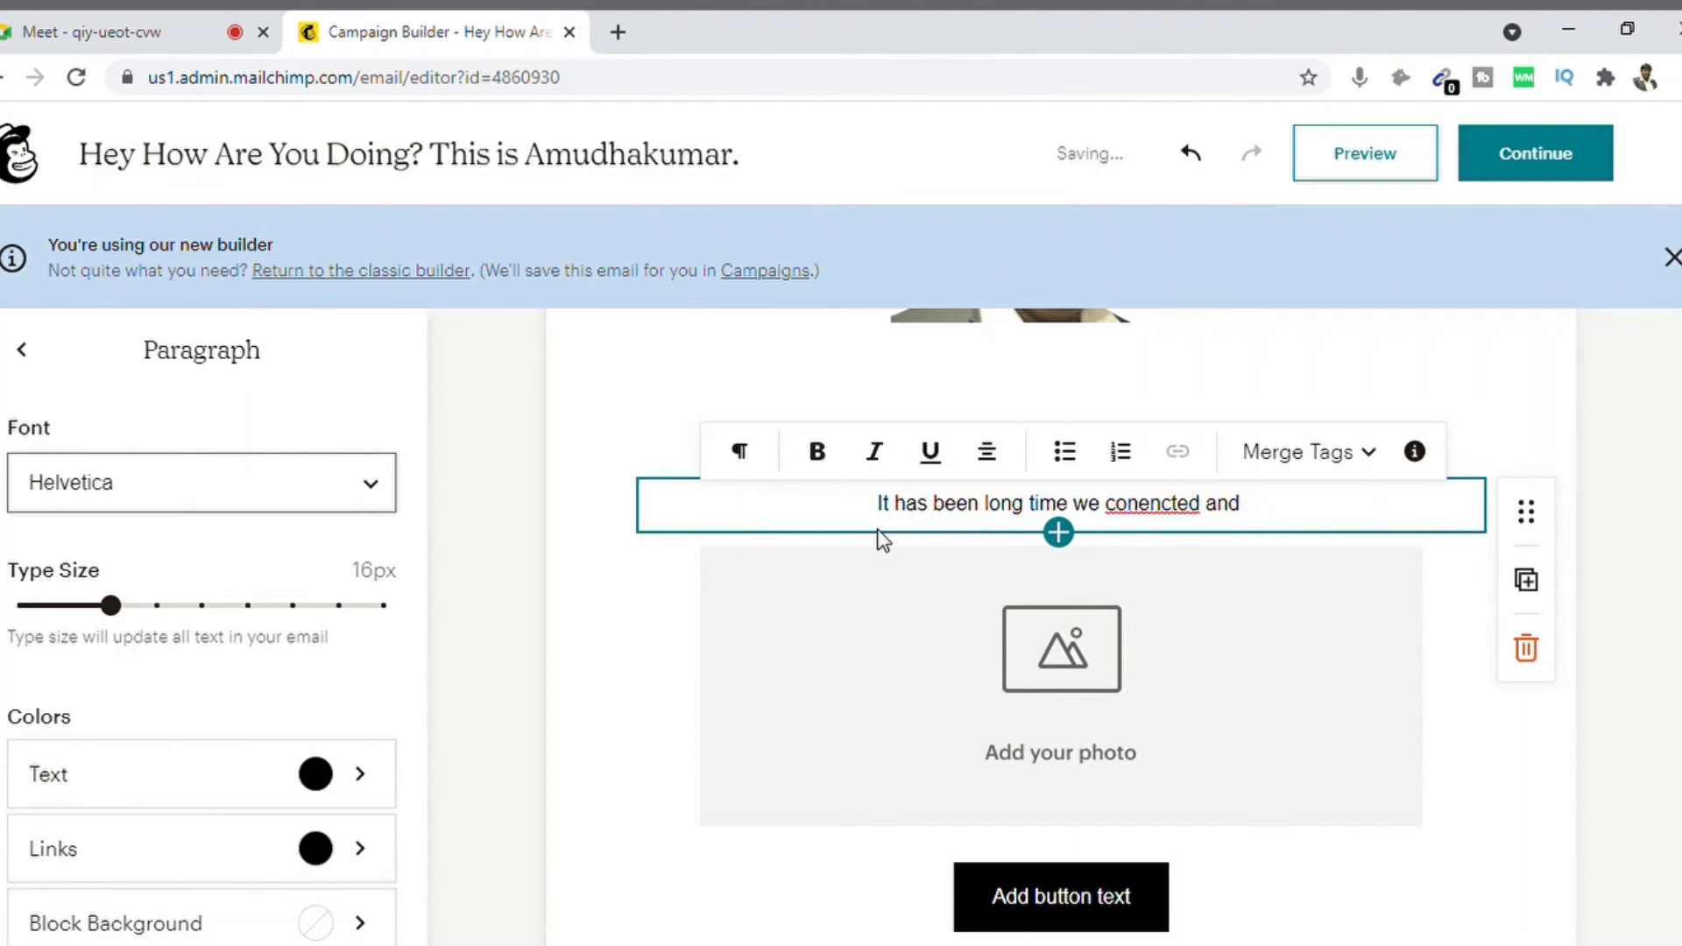
type("I tough")
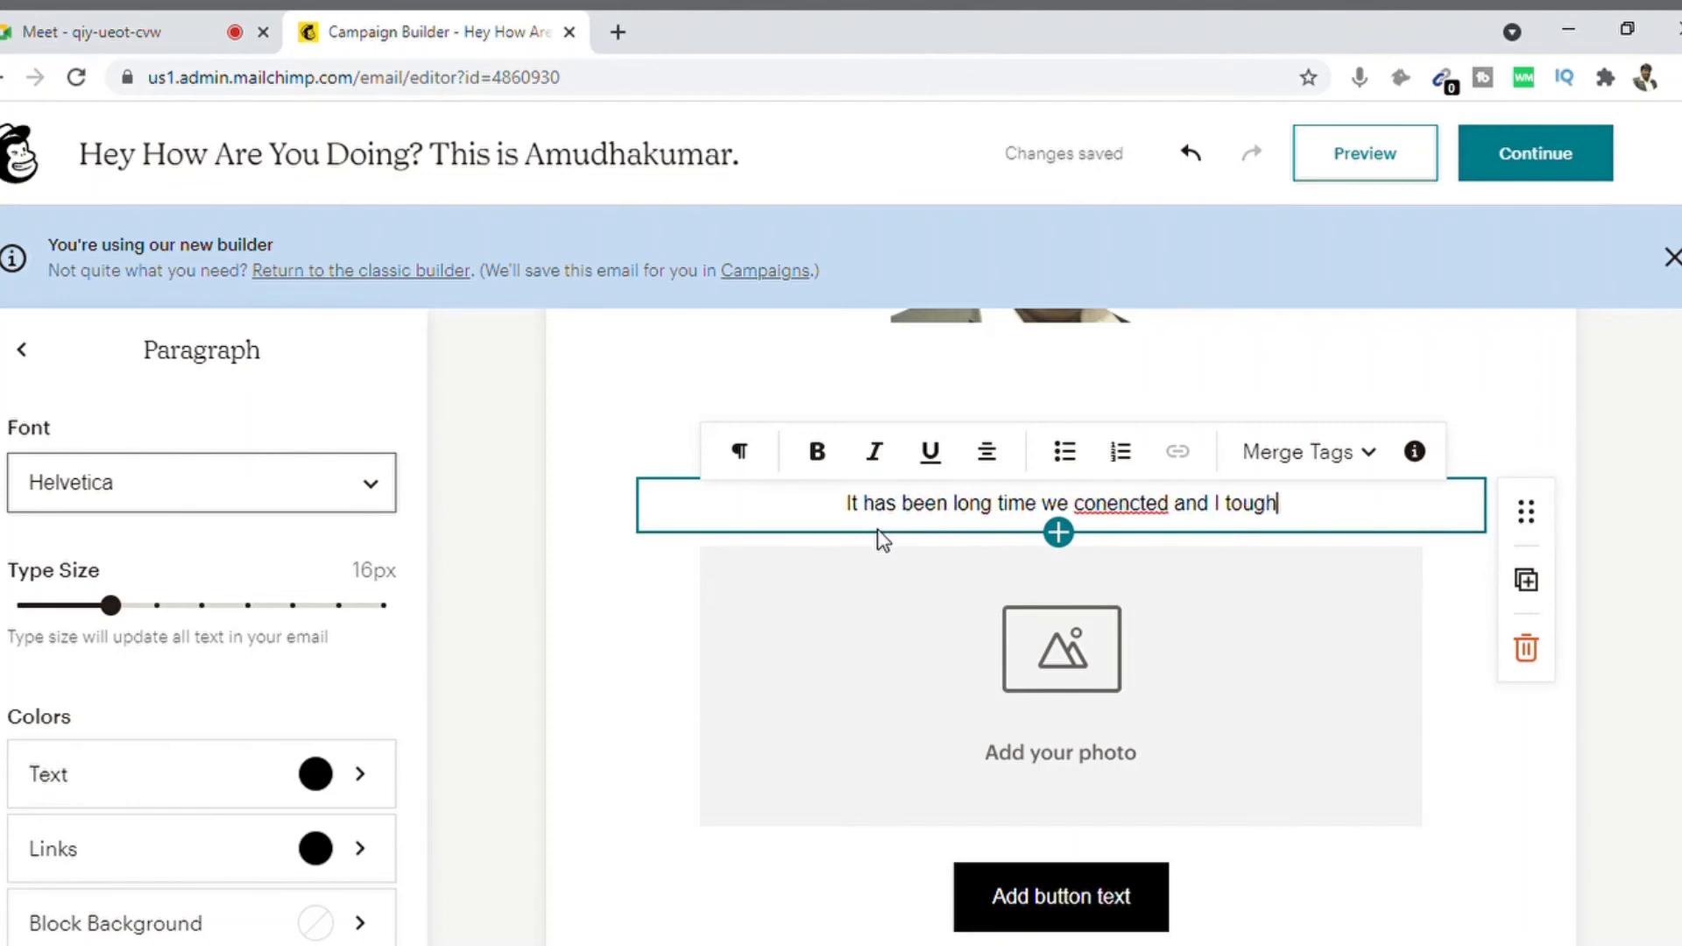
type("t I can say")
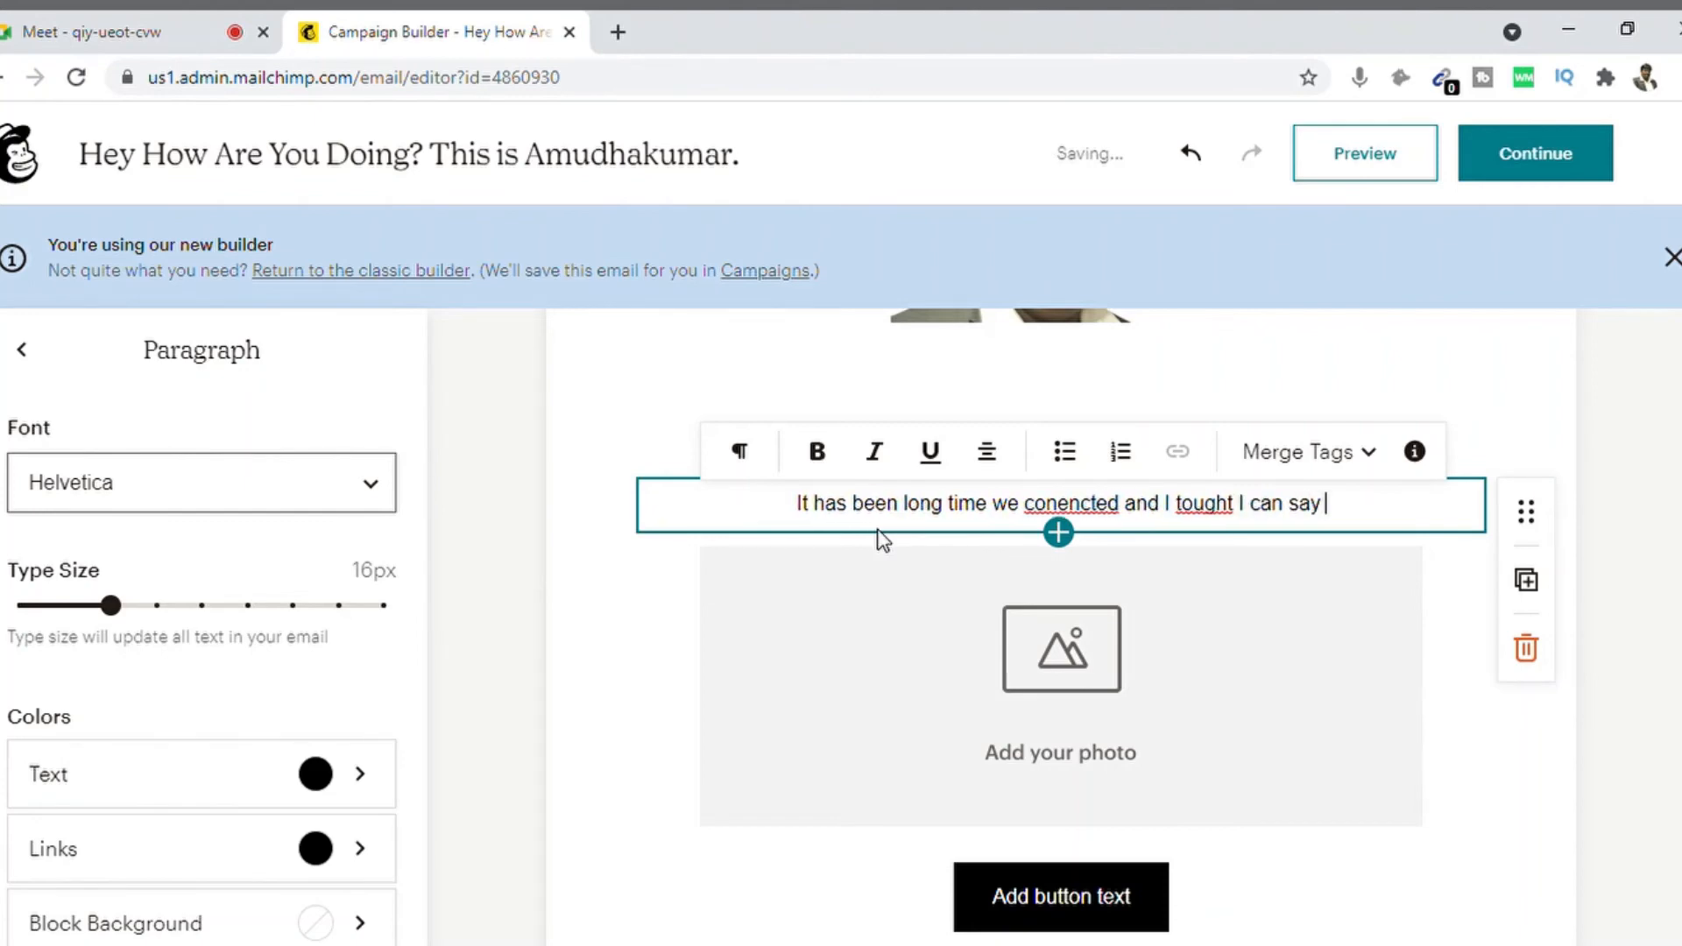
type("a h")
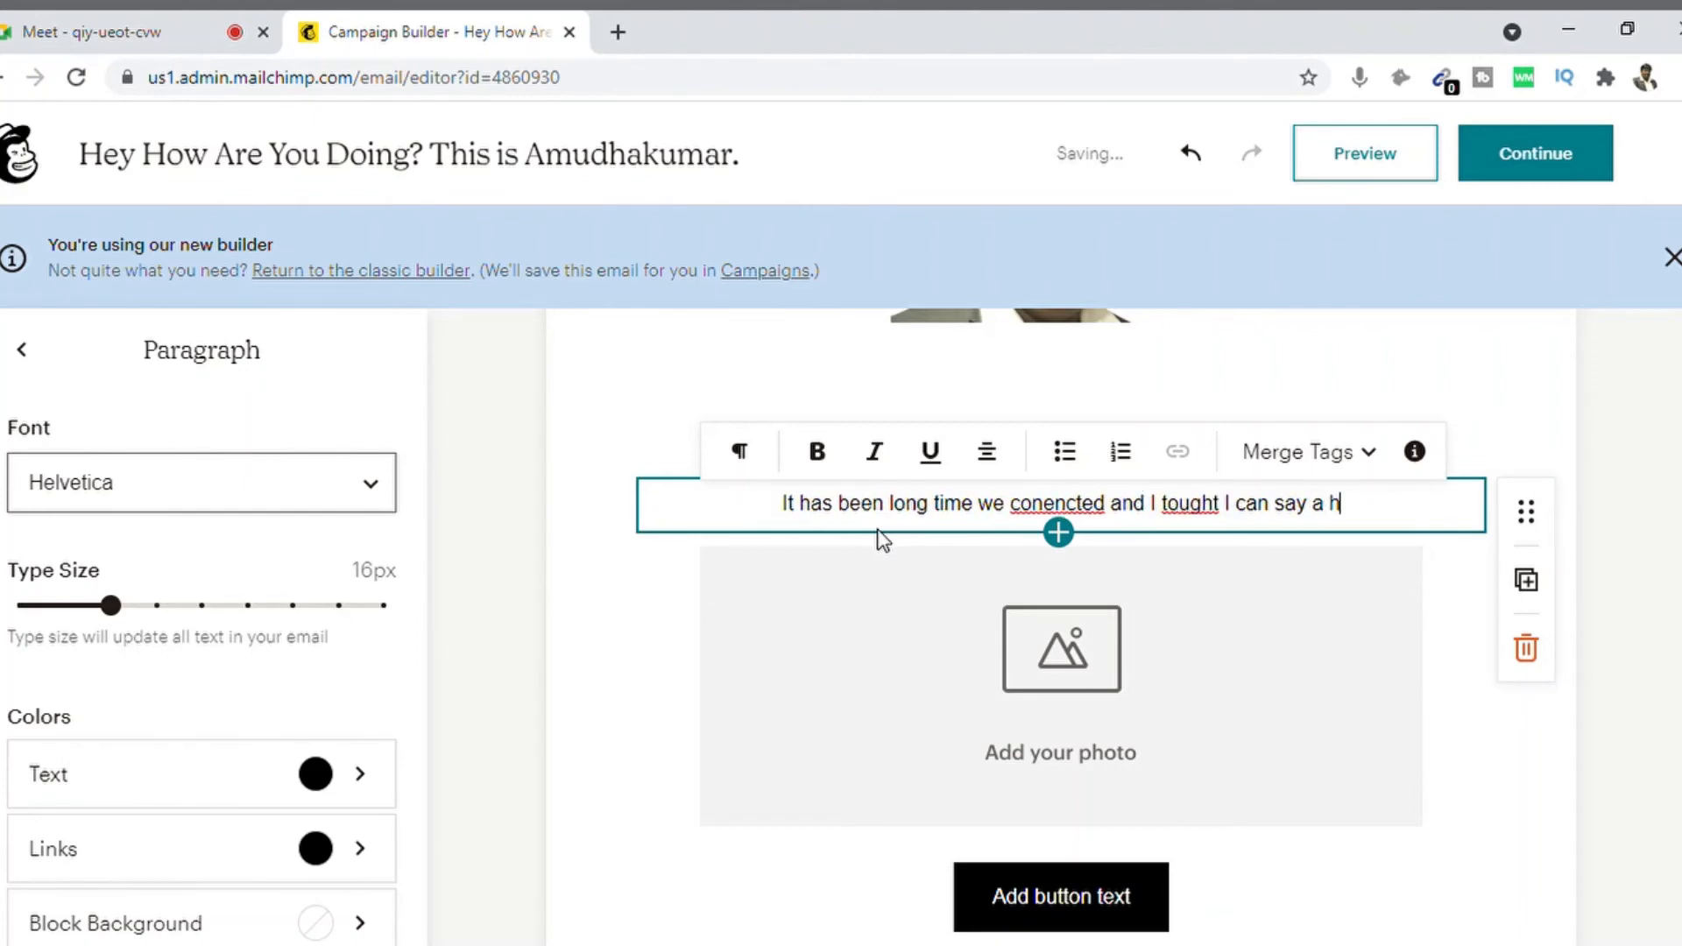
type("i ")
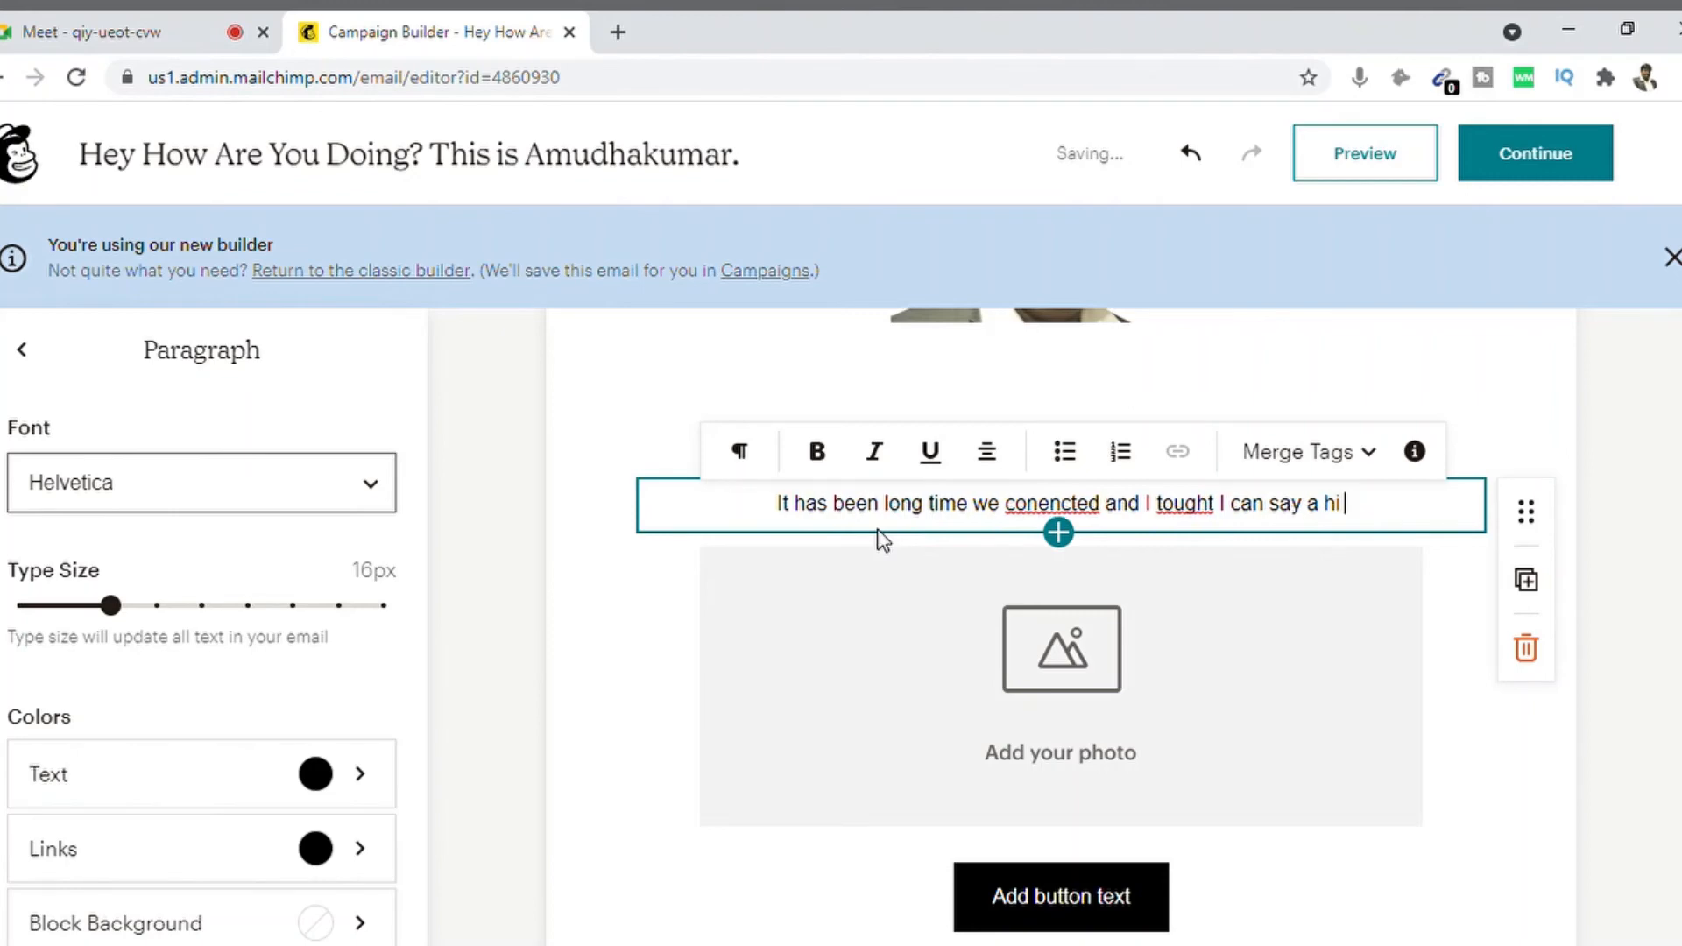
type("just to ")
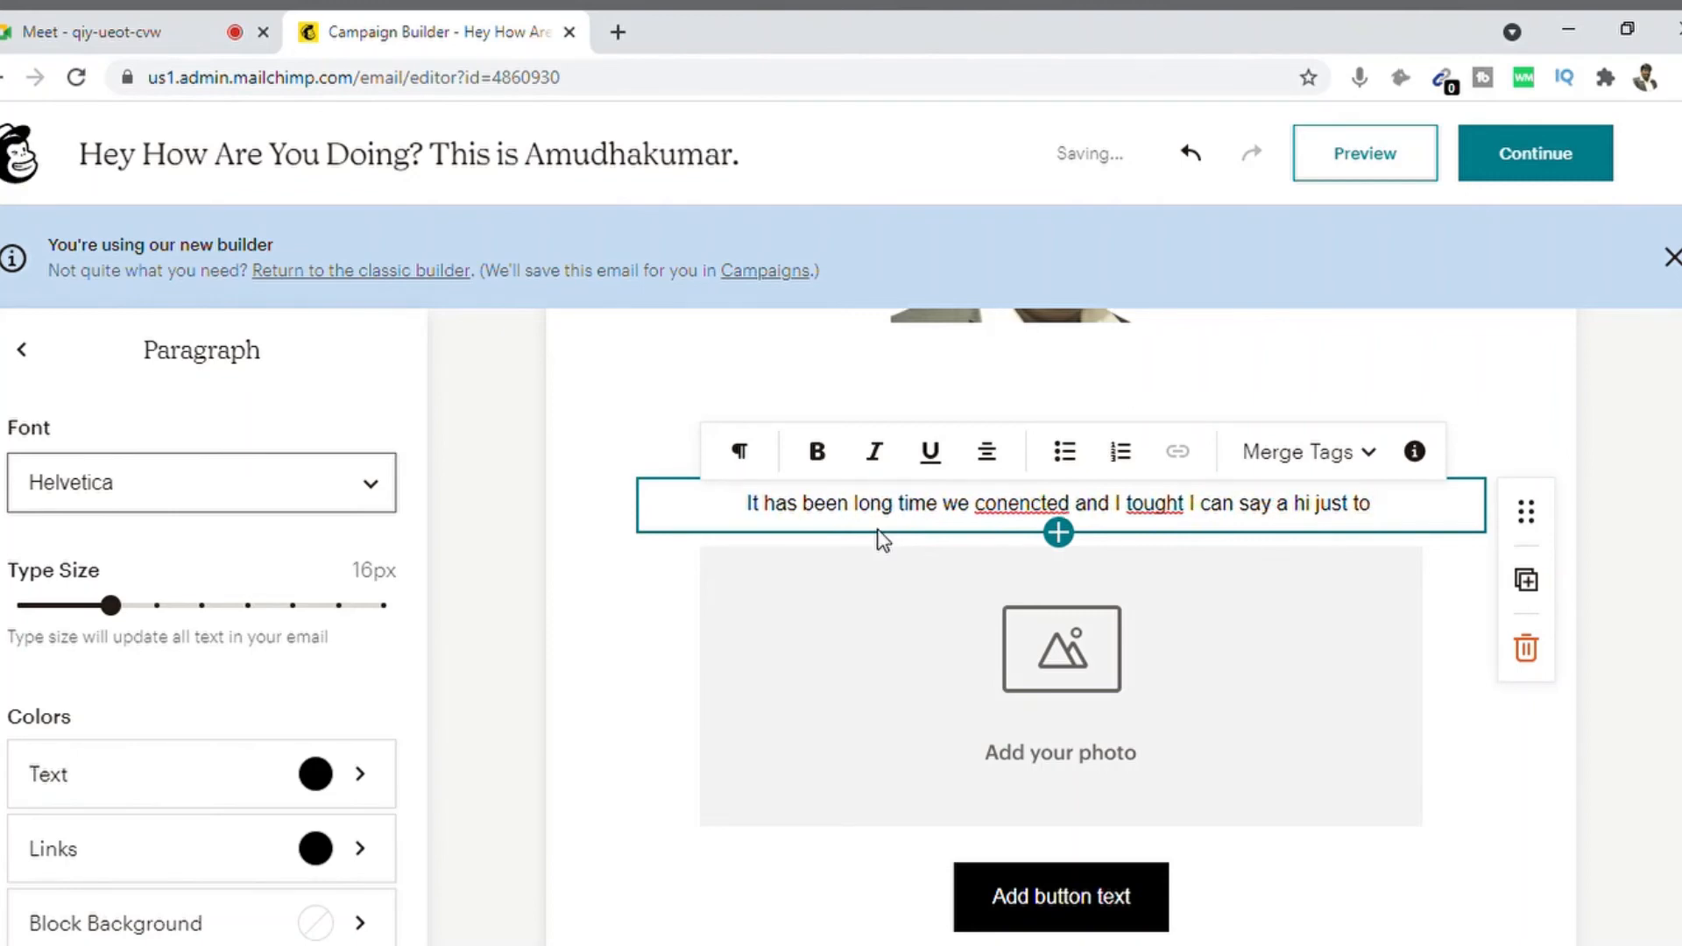
type("r")
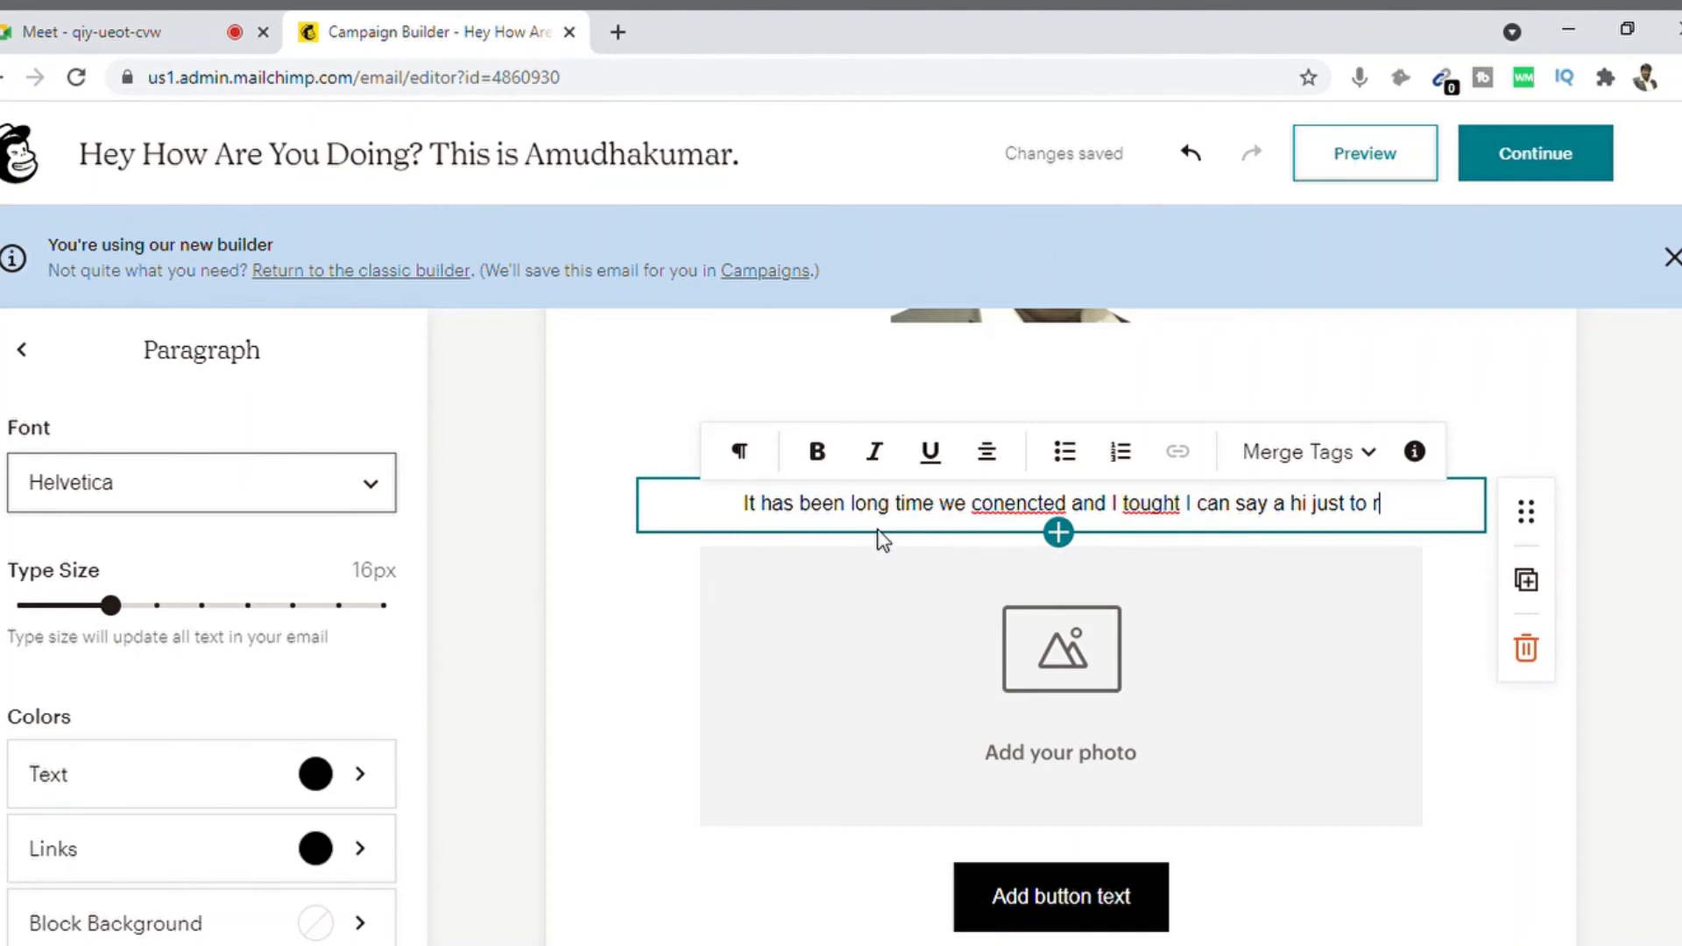
type("enew our t")
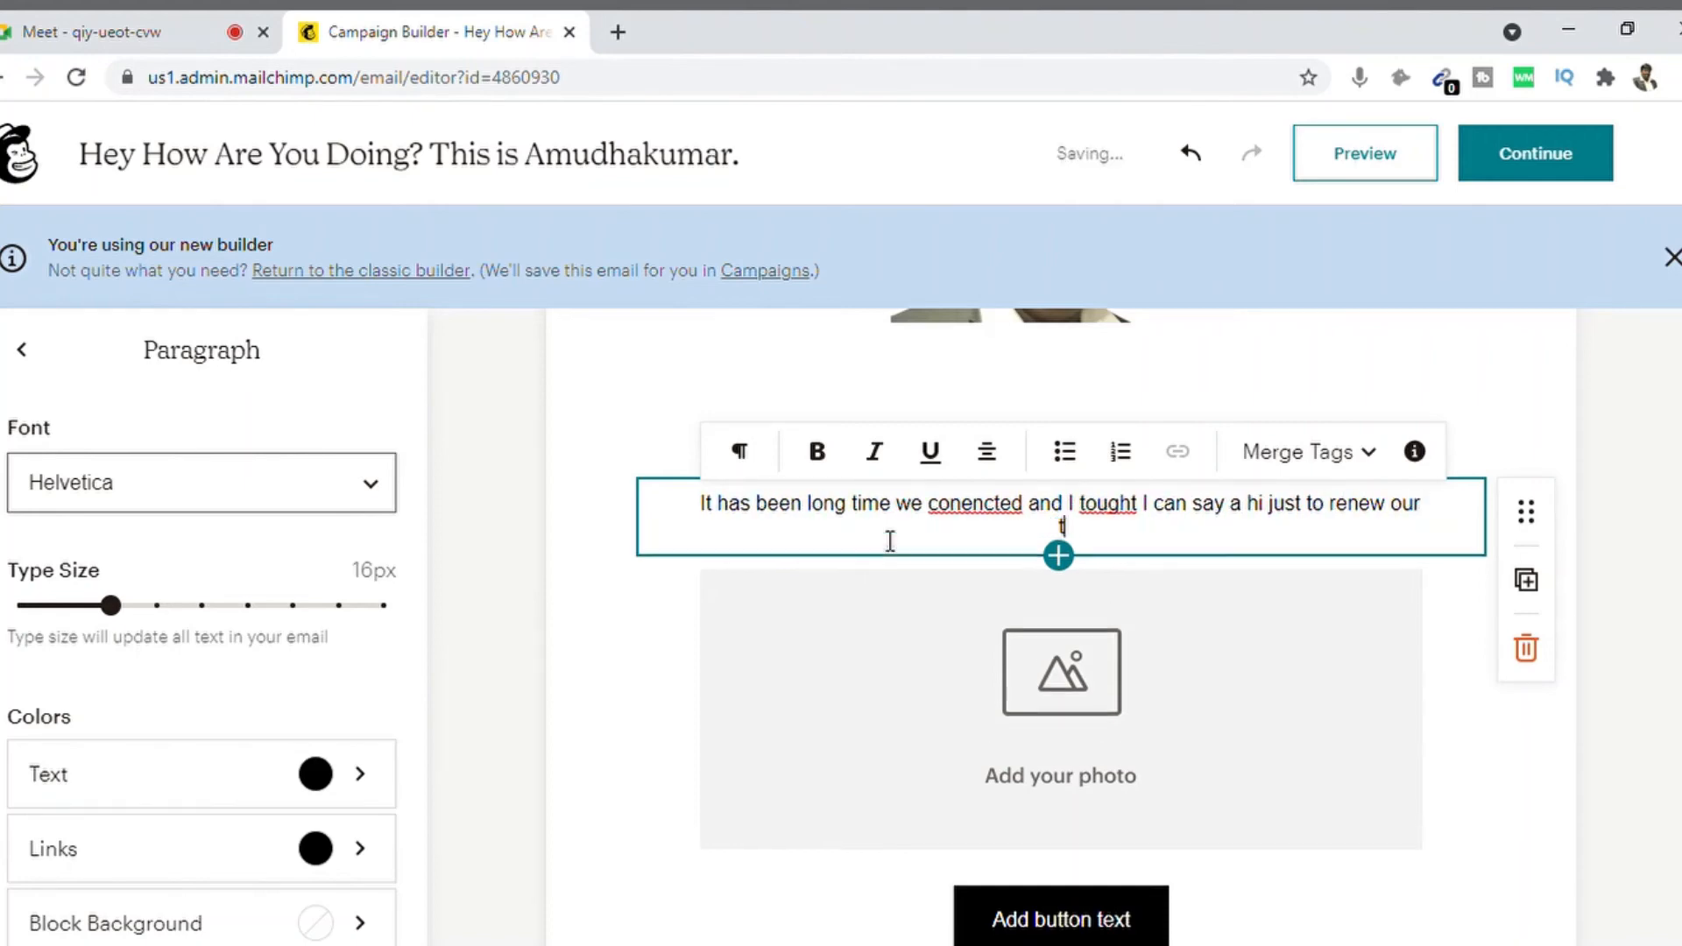
type("houghts.")
Step: Correct the misspellings 'conencted' and 'tought' to 'connected' and 'thought'
left_click(979, 518)
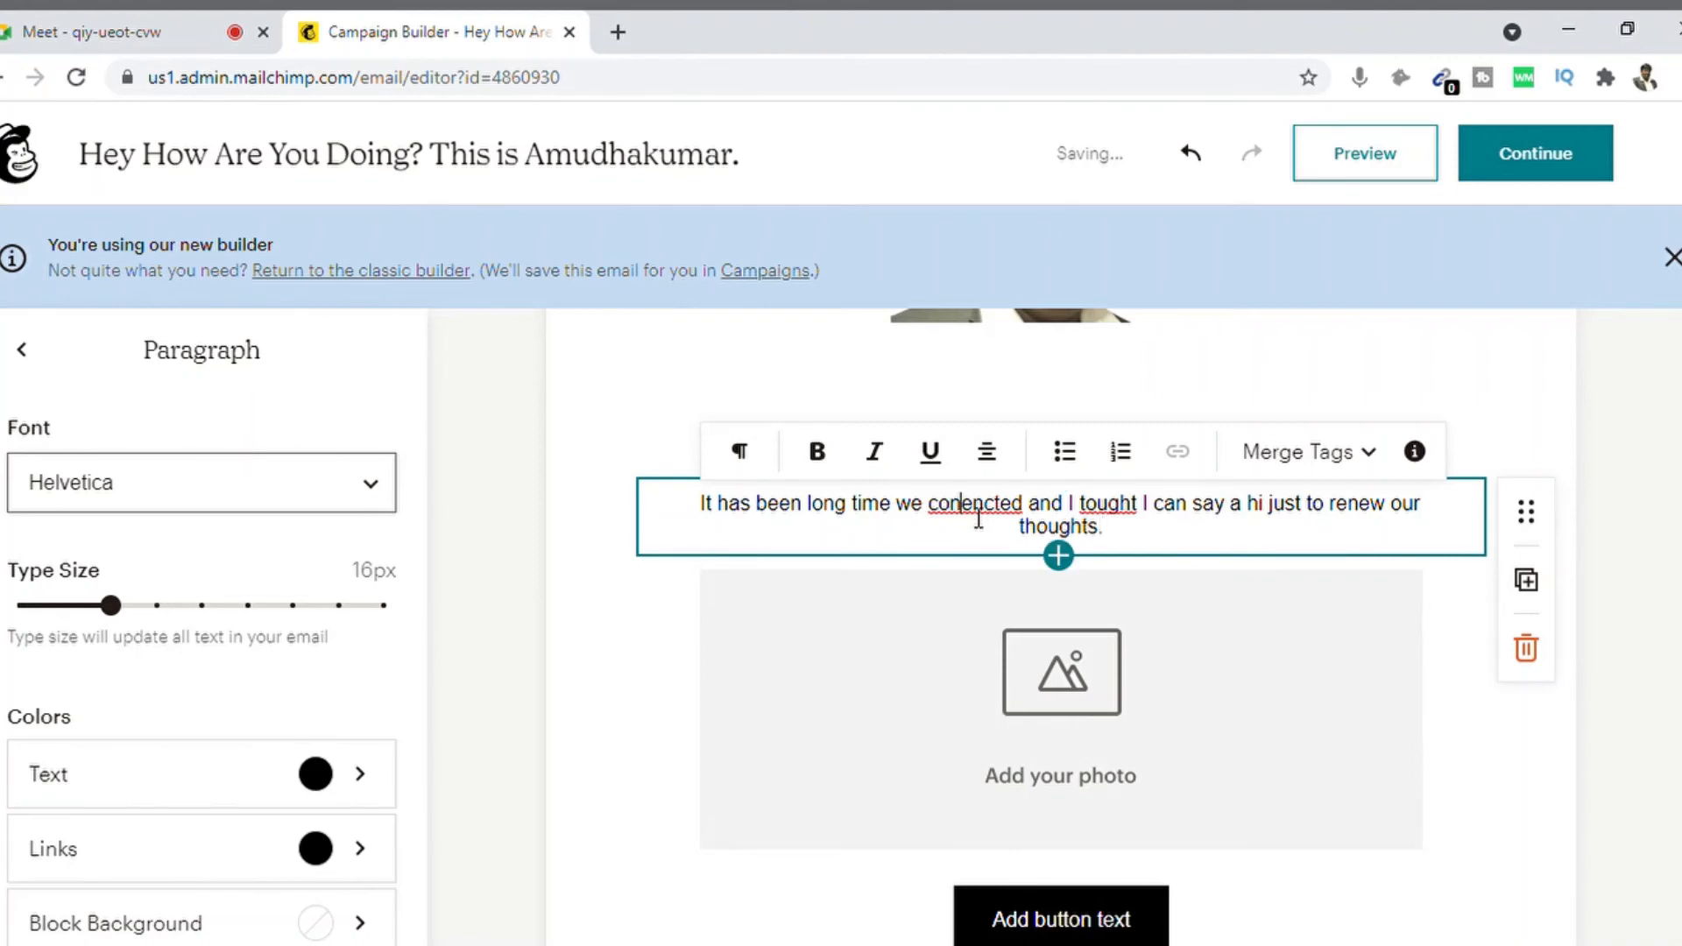
double_click(978, 518)
type("connected")
double_click(1115, 518)
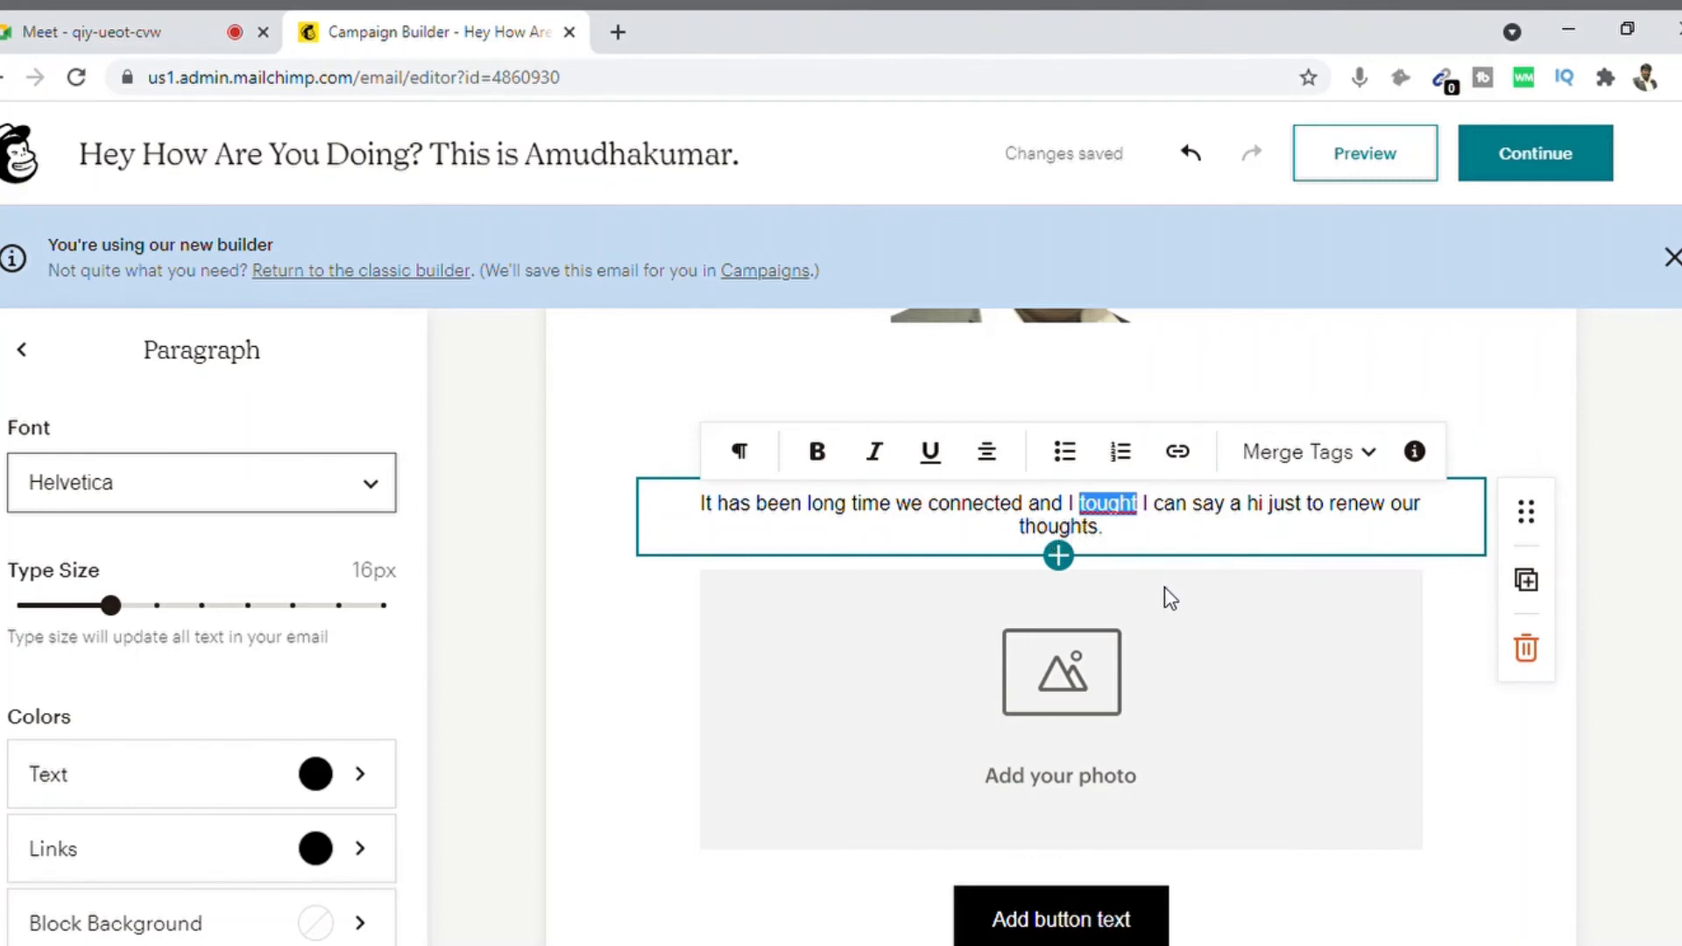
type("thought")
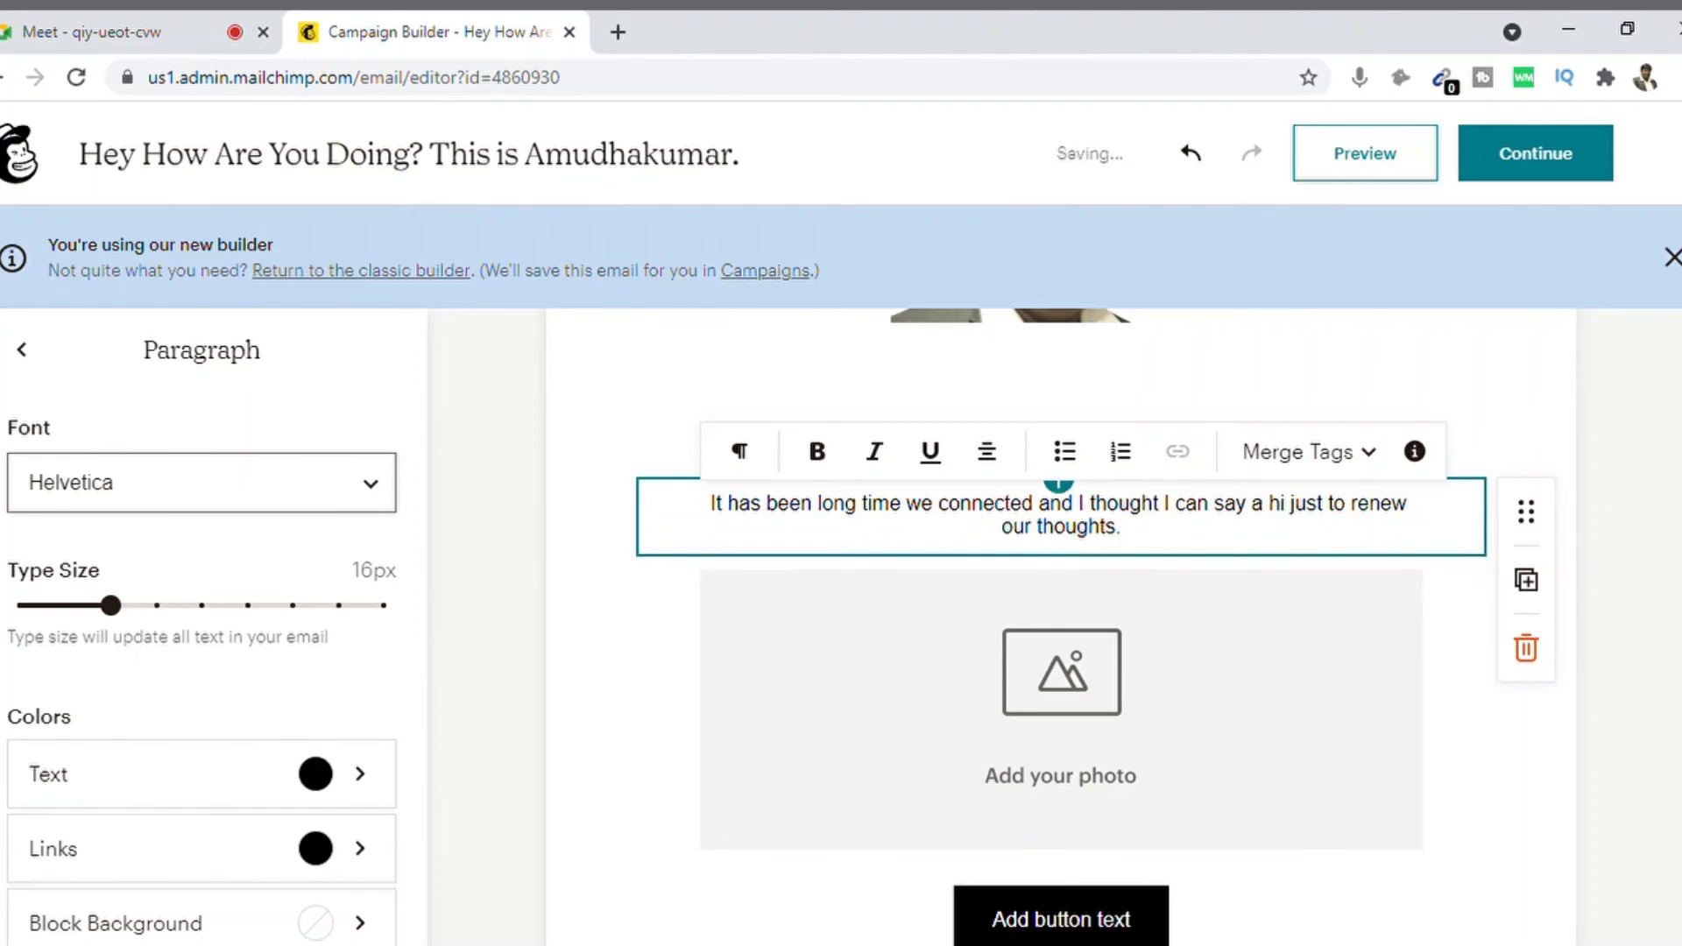
scroll(1095, 604, "down", 1)
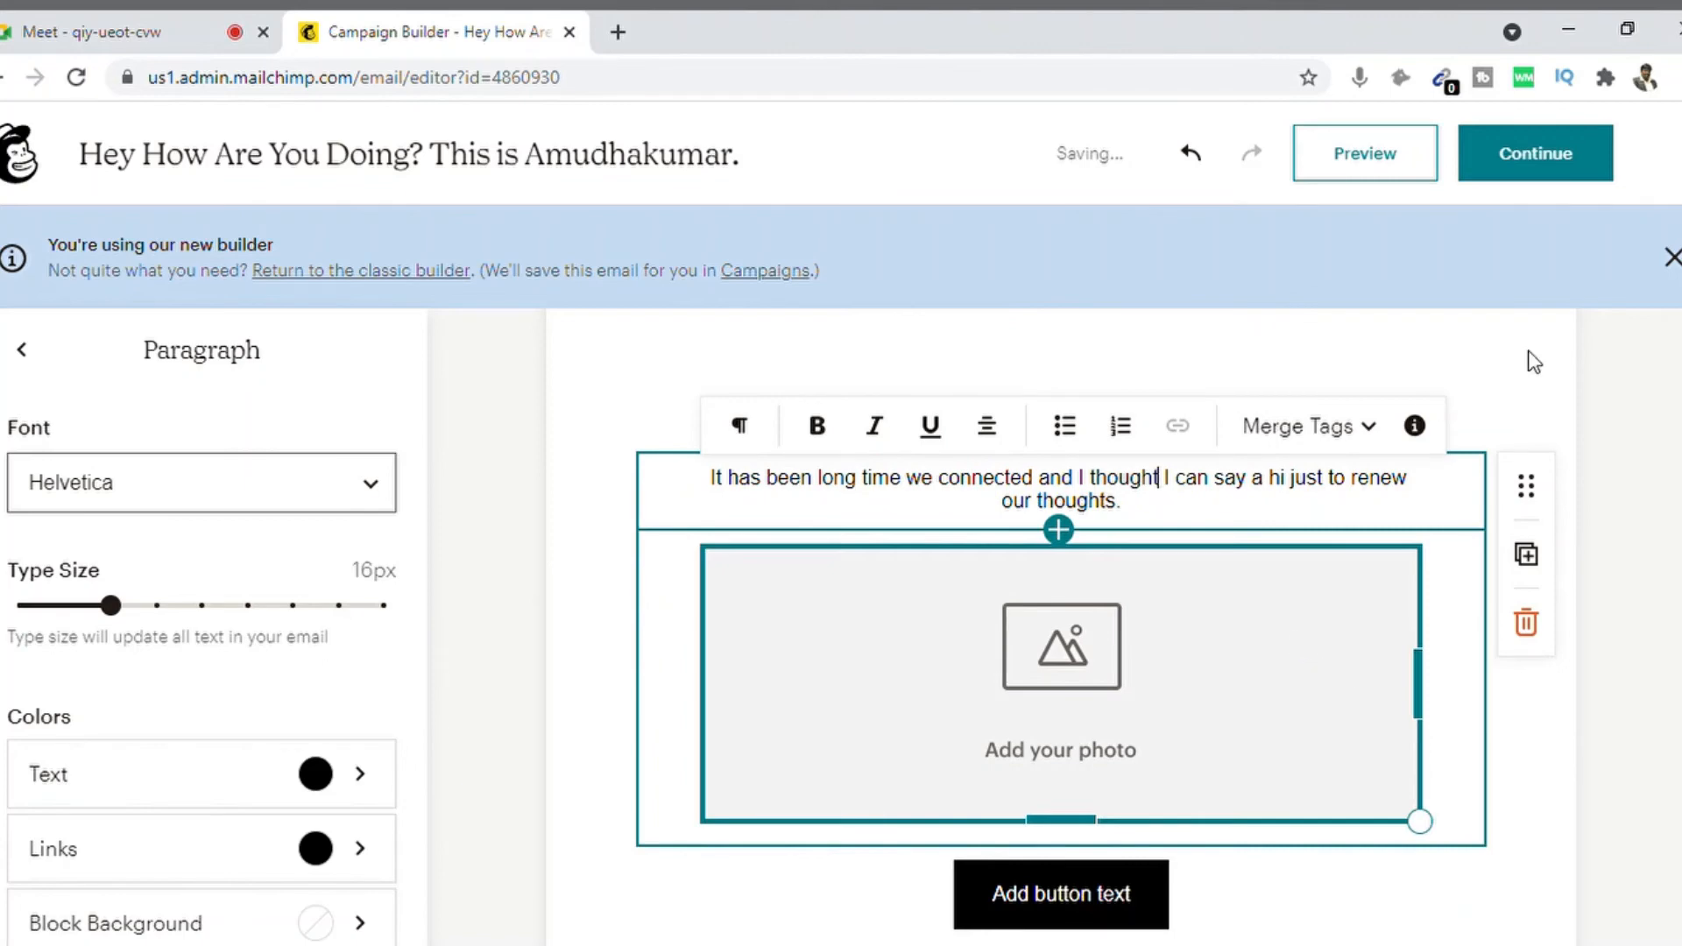
left_click(1669, 430)
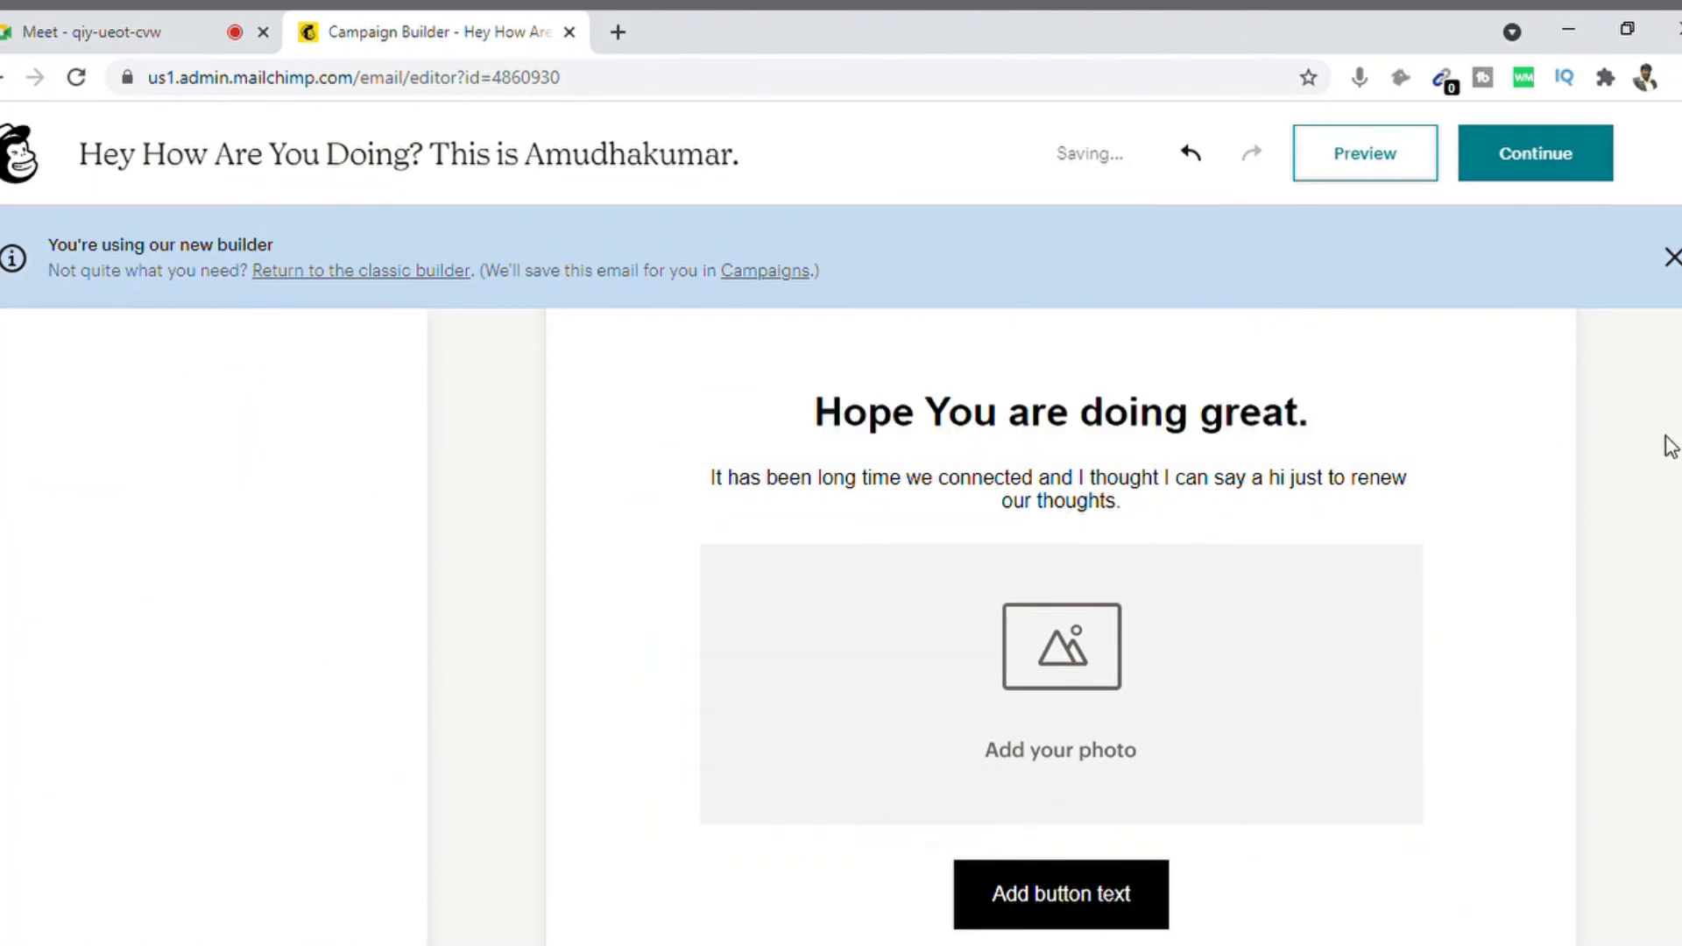
left_click(1058, 649)
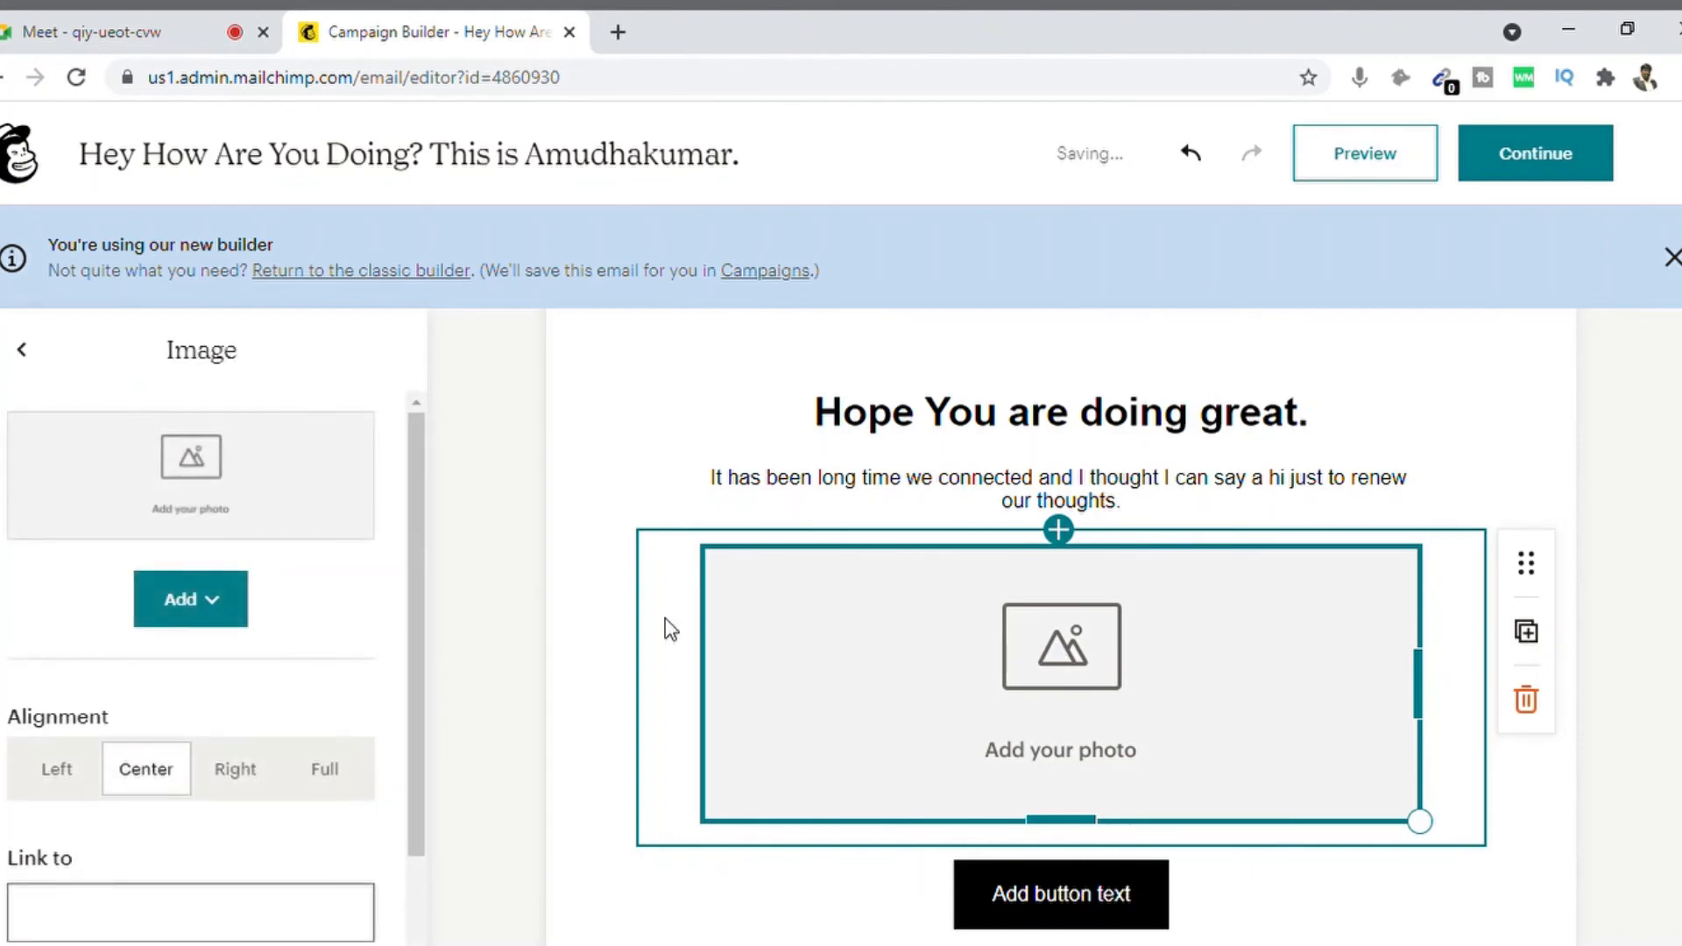
Step: Upload the speaker-and-audience collage image into the empty photo block
left_click(225, 607)
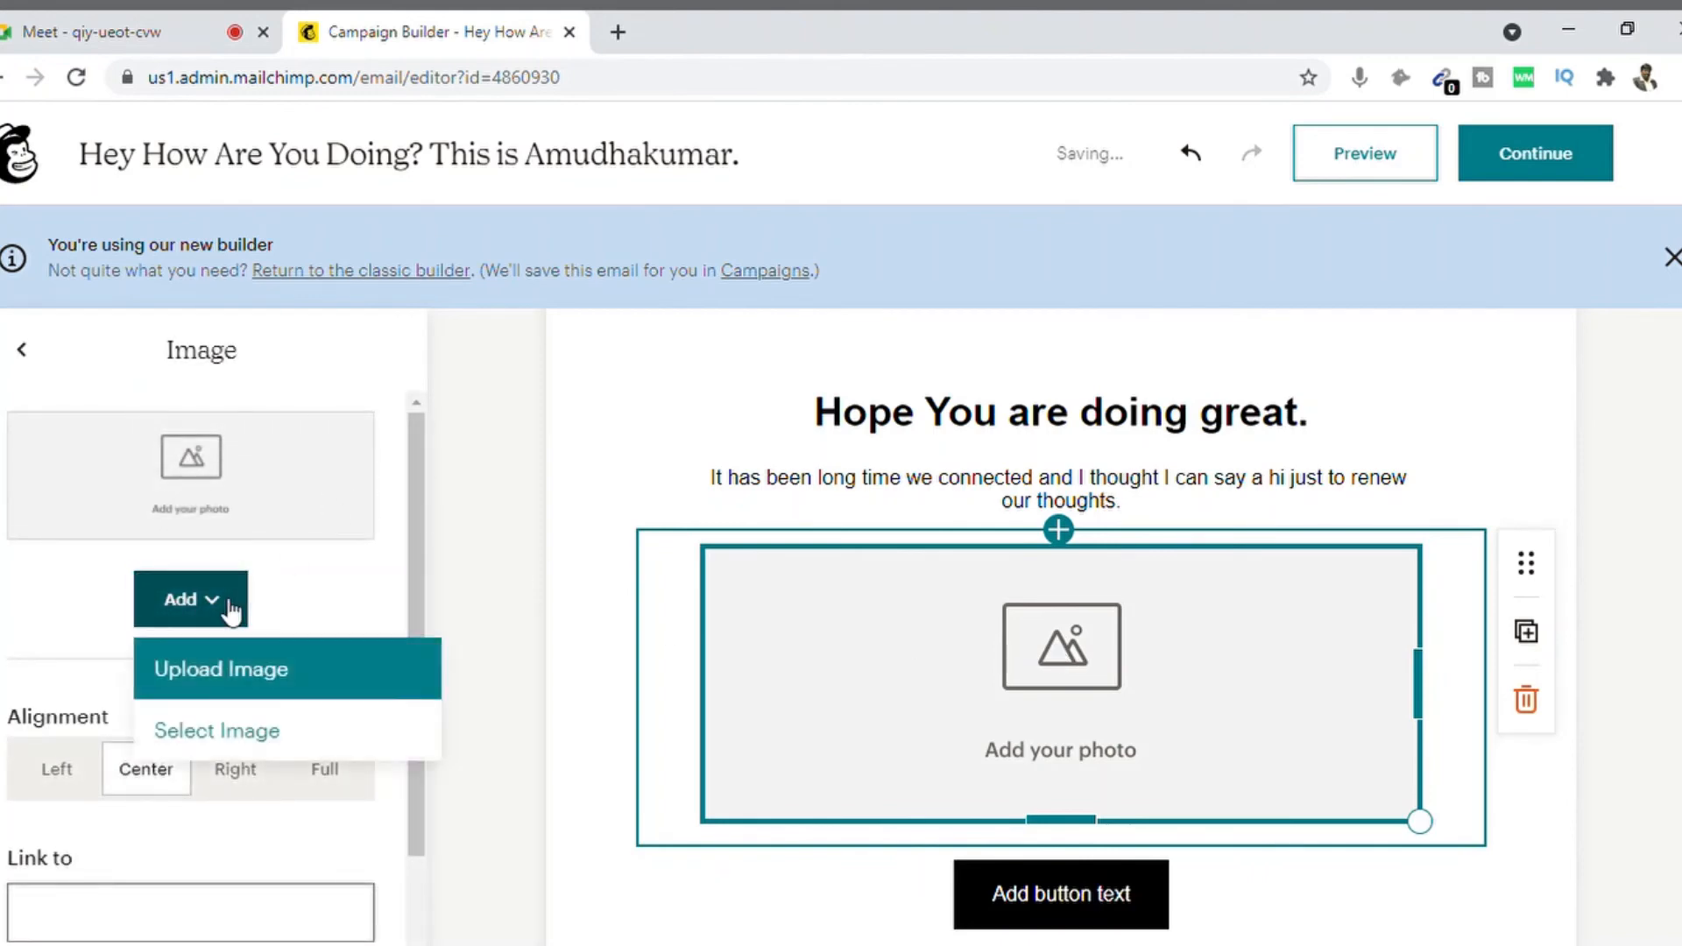
left_click(253, 684)
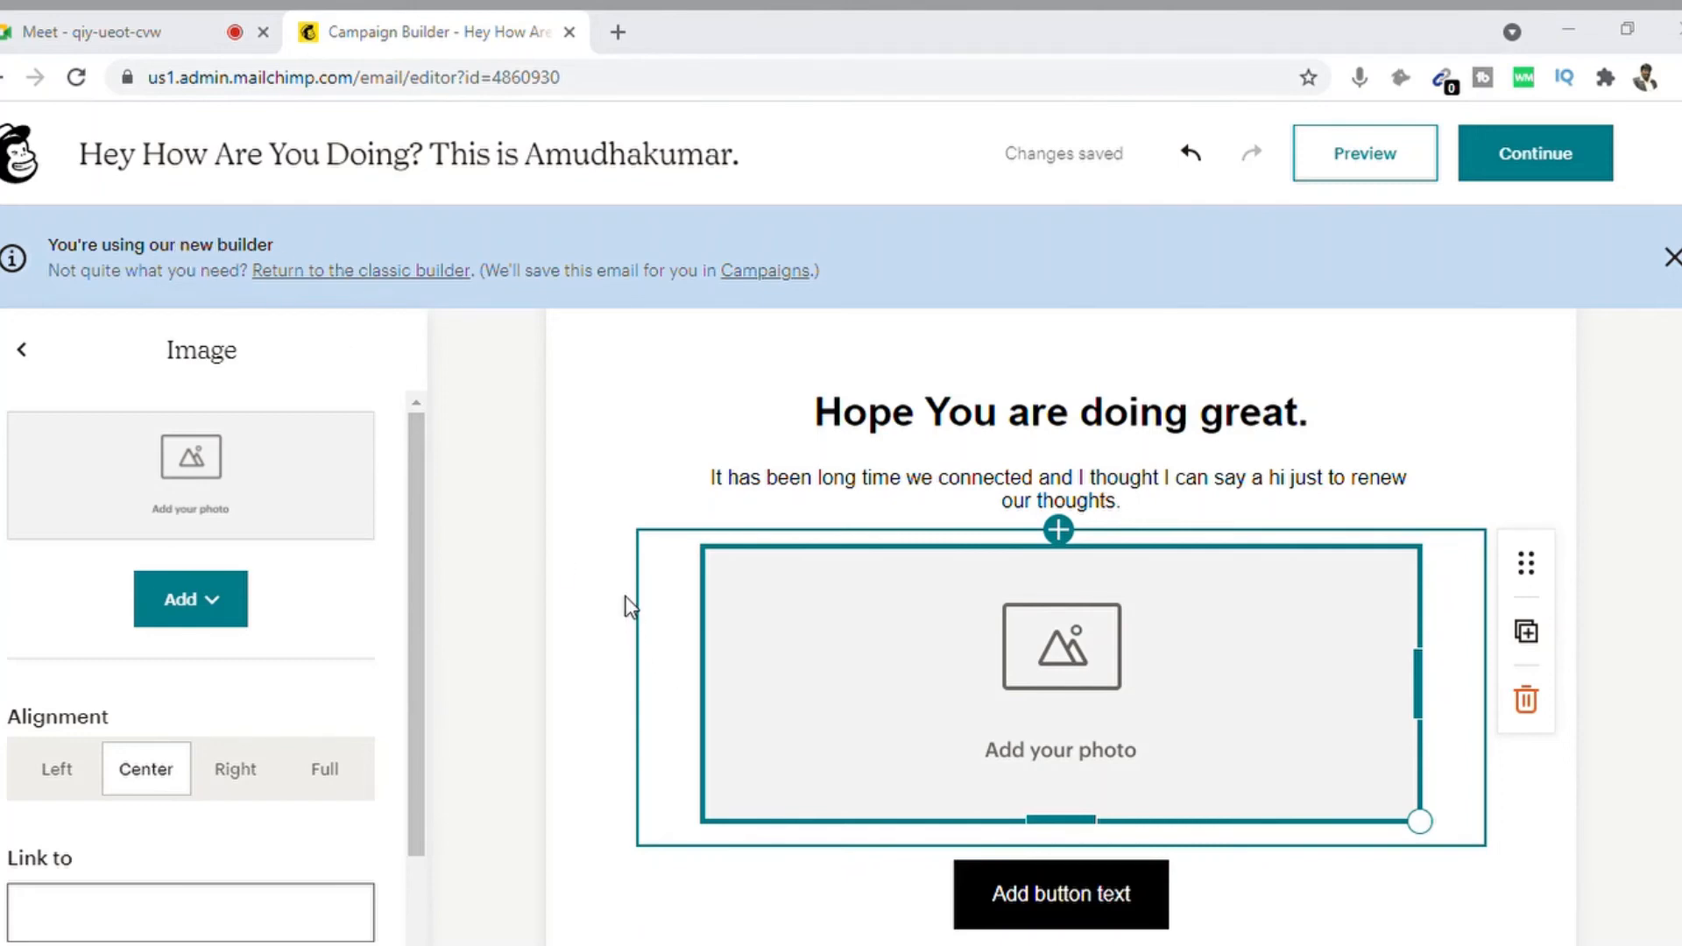
left_click(1047, 667)
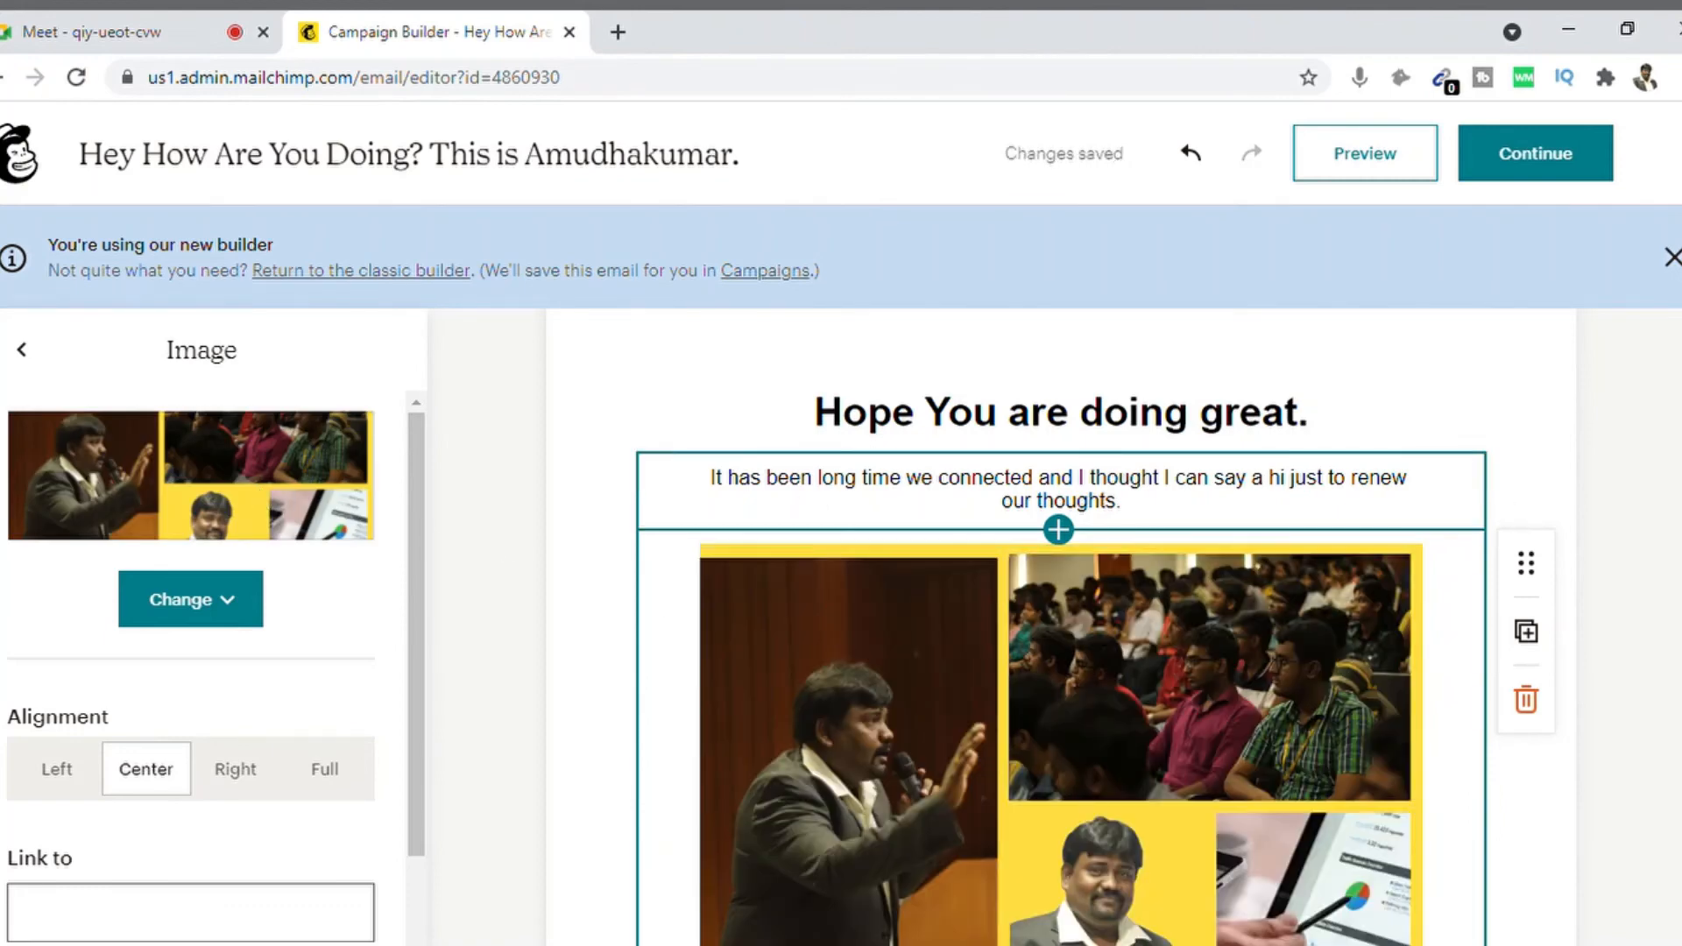
scroll(1061, 652, "down", 2)
scroll(1060, 626, "up", 3)
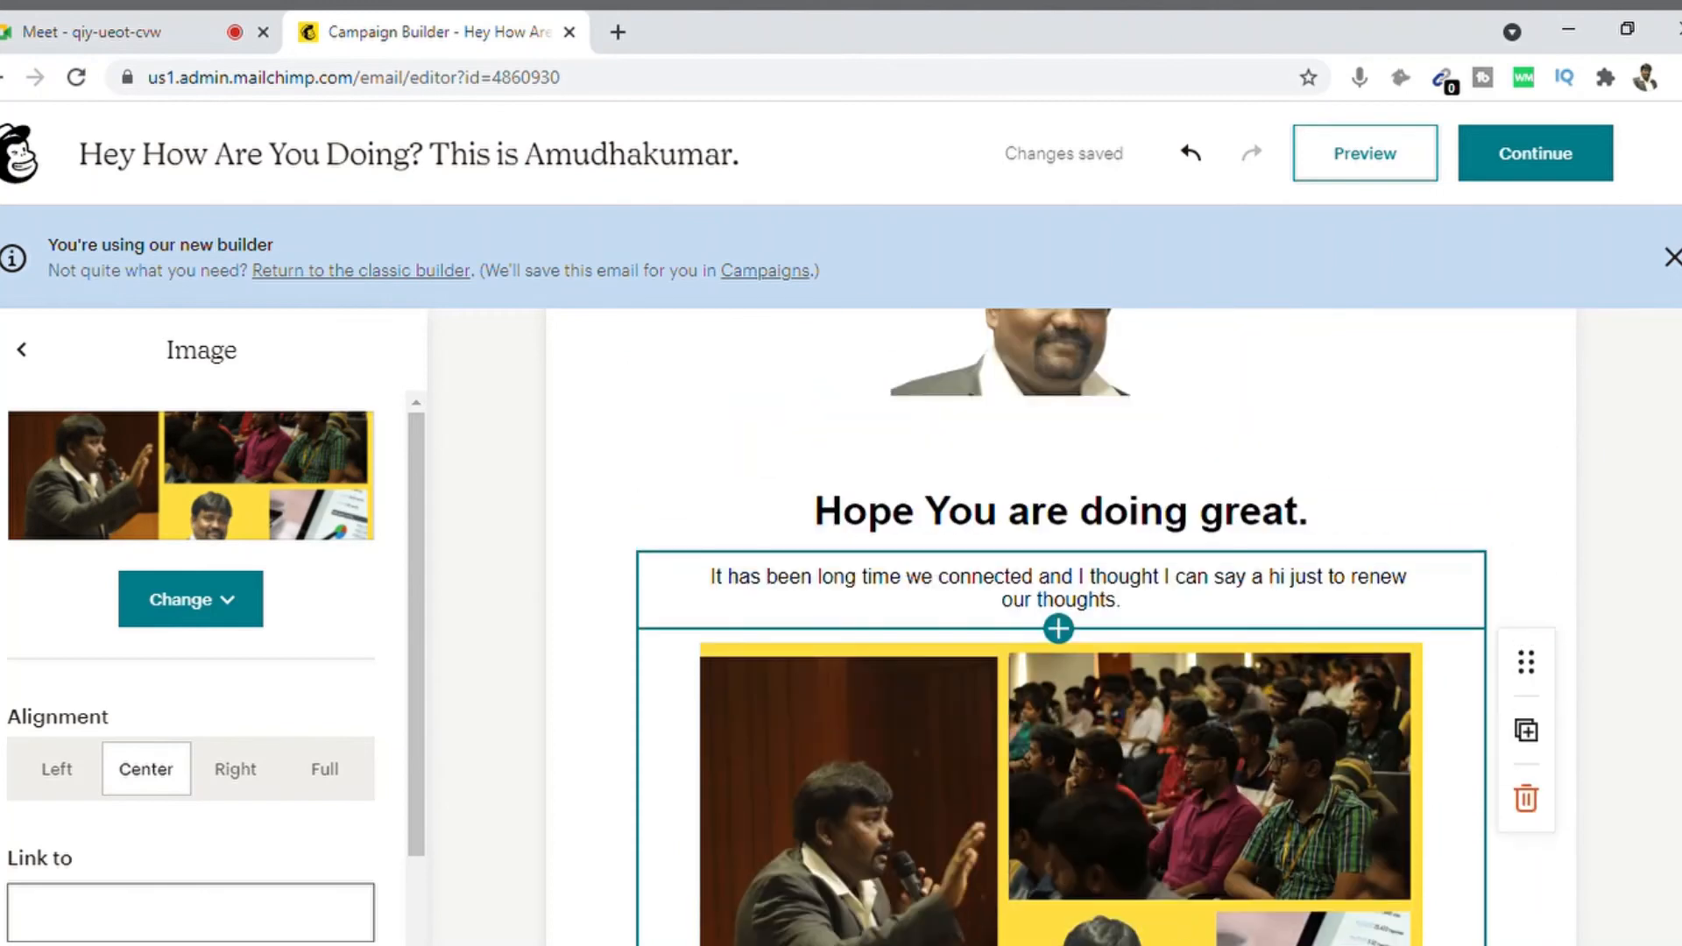
Step: Capitalise 'doing' and 'great' in the heading so it reads 'Doing Great.'
left_click(1040, 599)
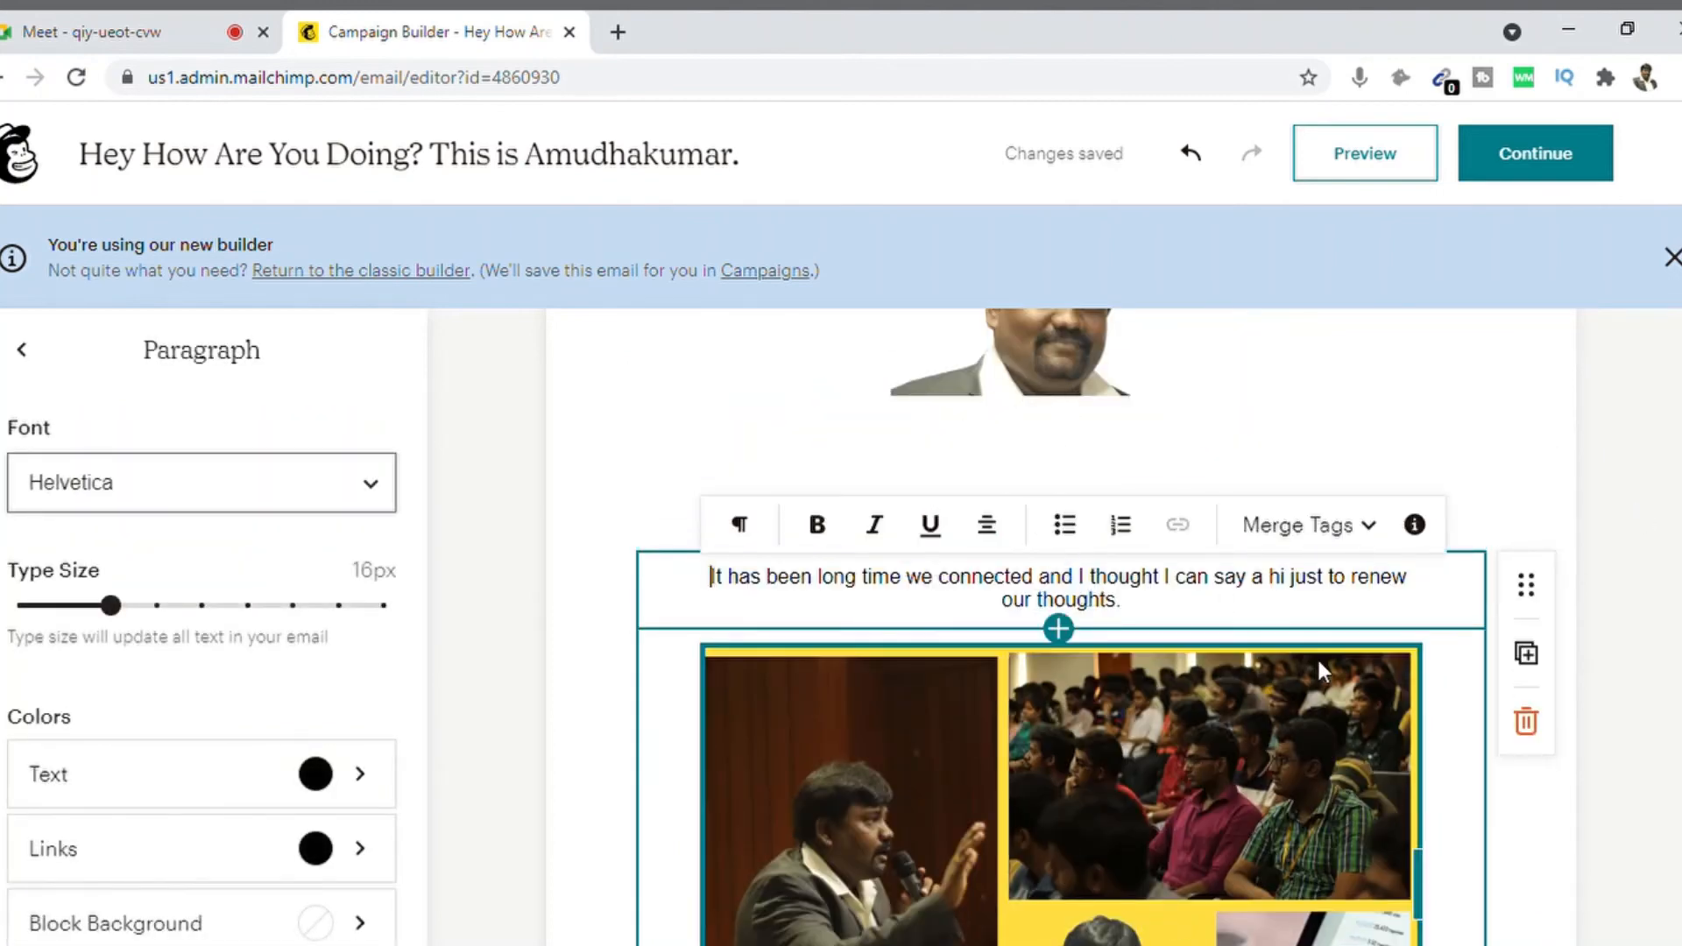
left_click(1306, 364)
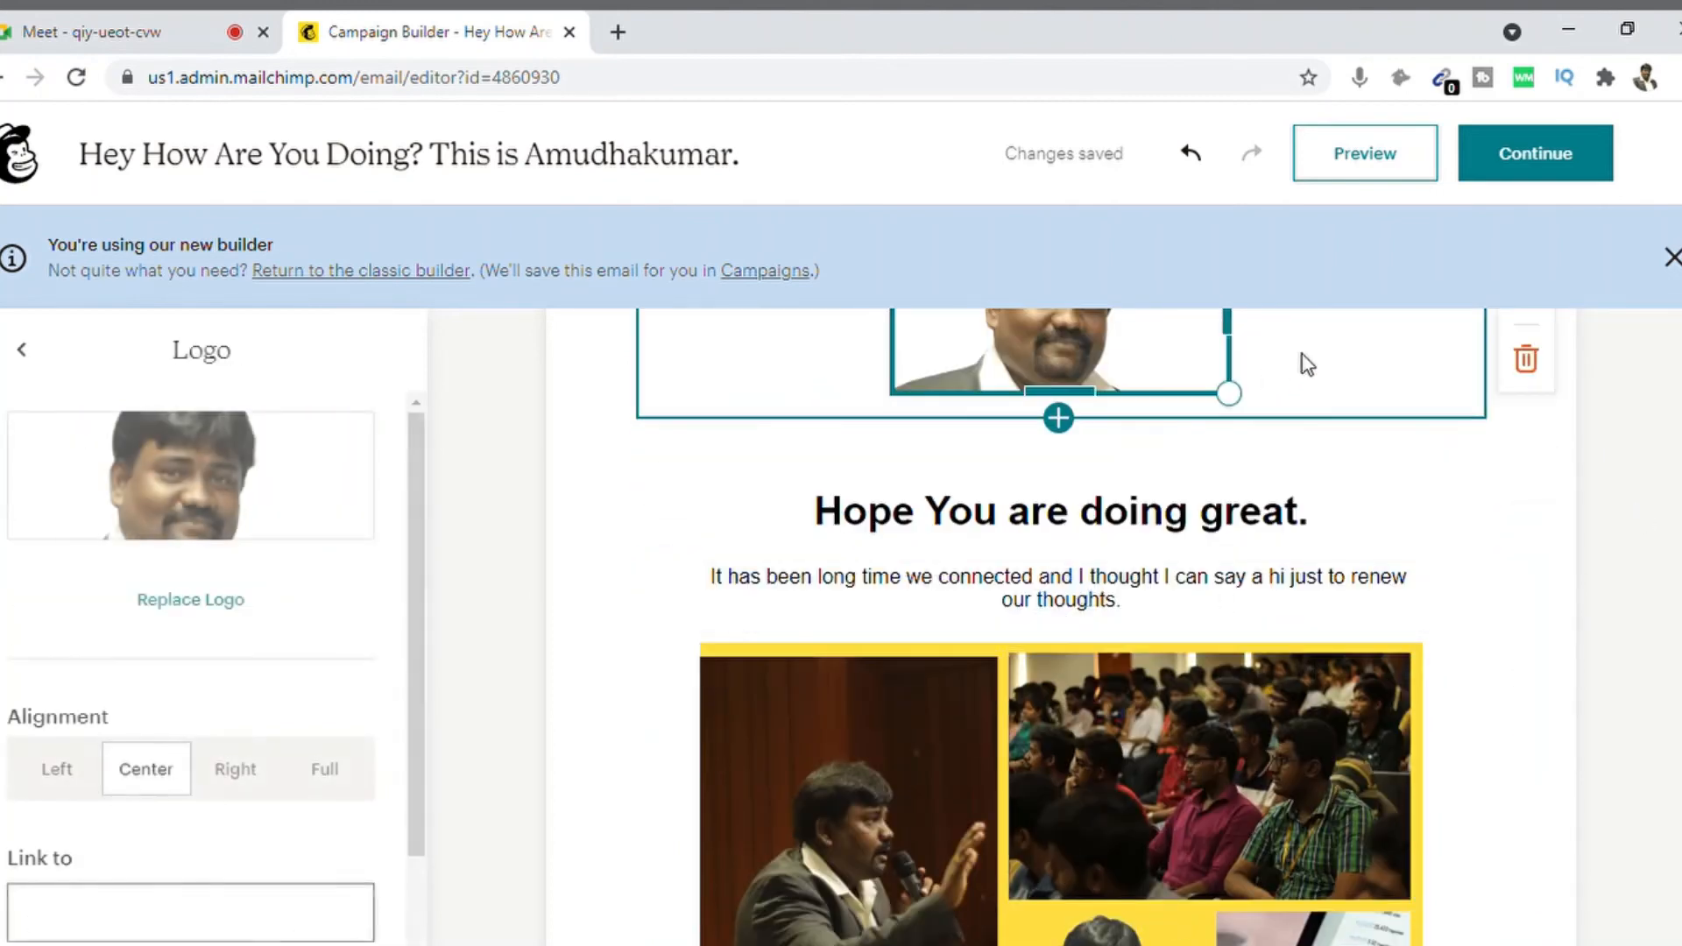
left_click(1001, 515)
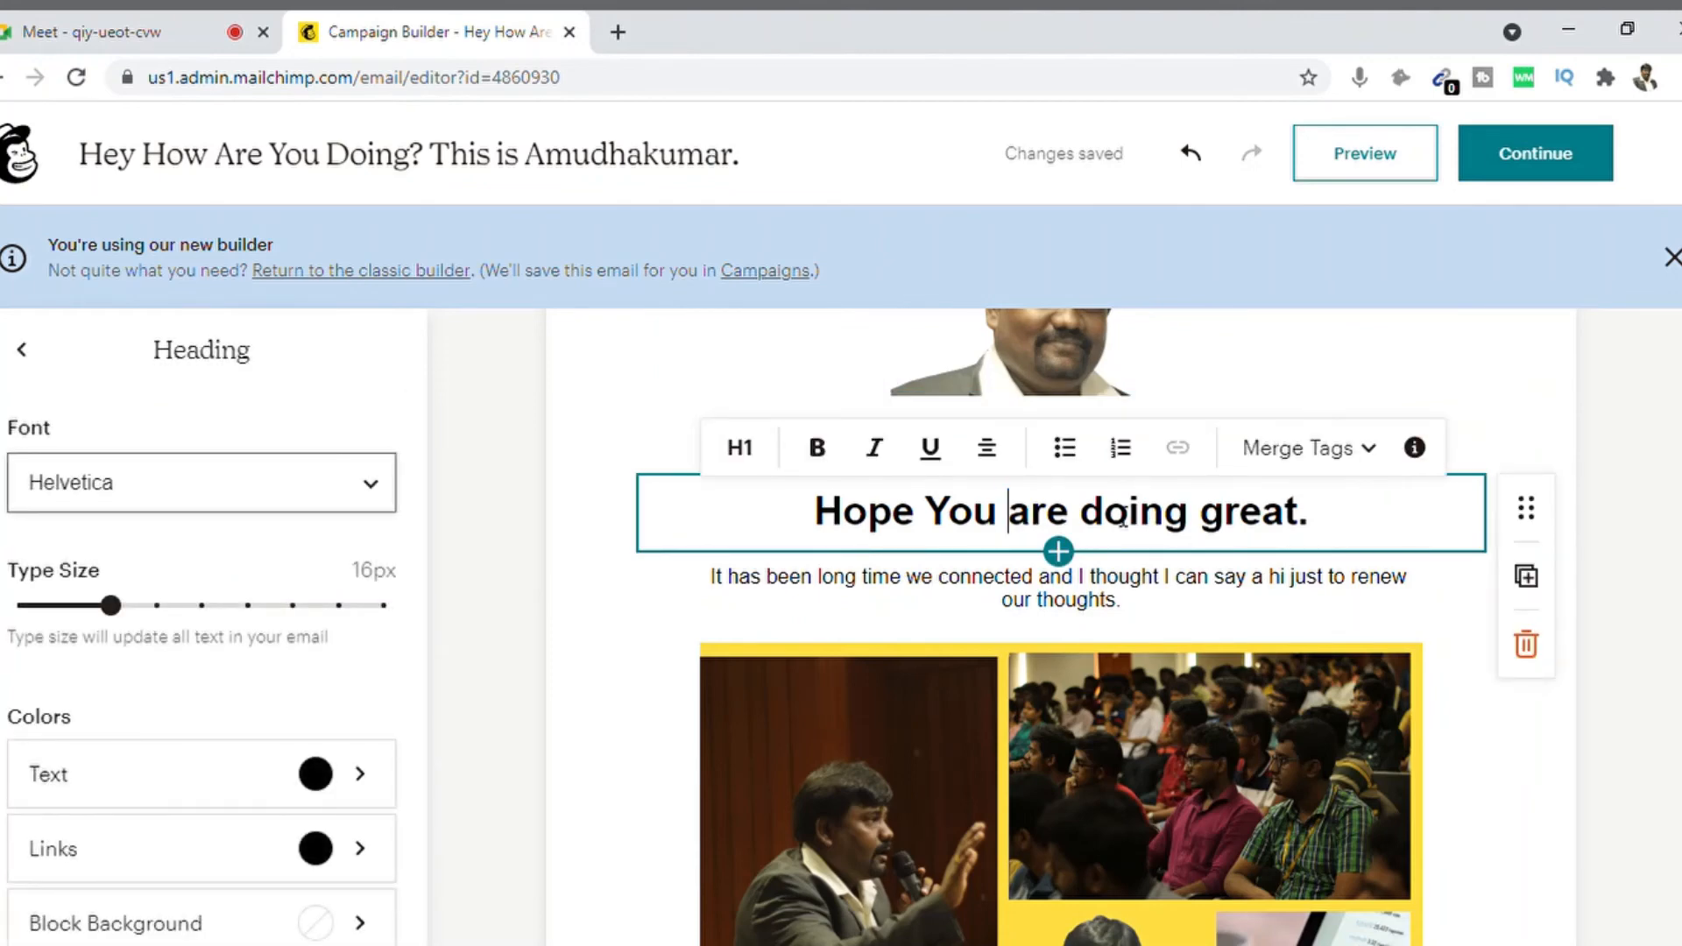
left_click(1104, 517)
key("BackSpace")
type("D")
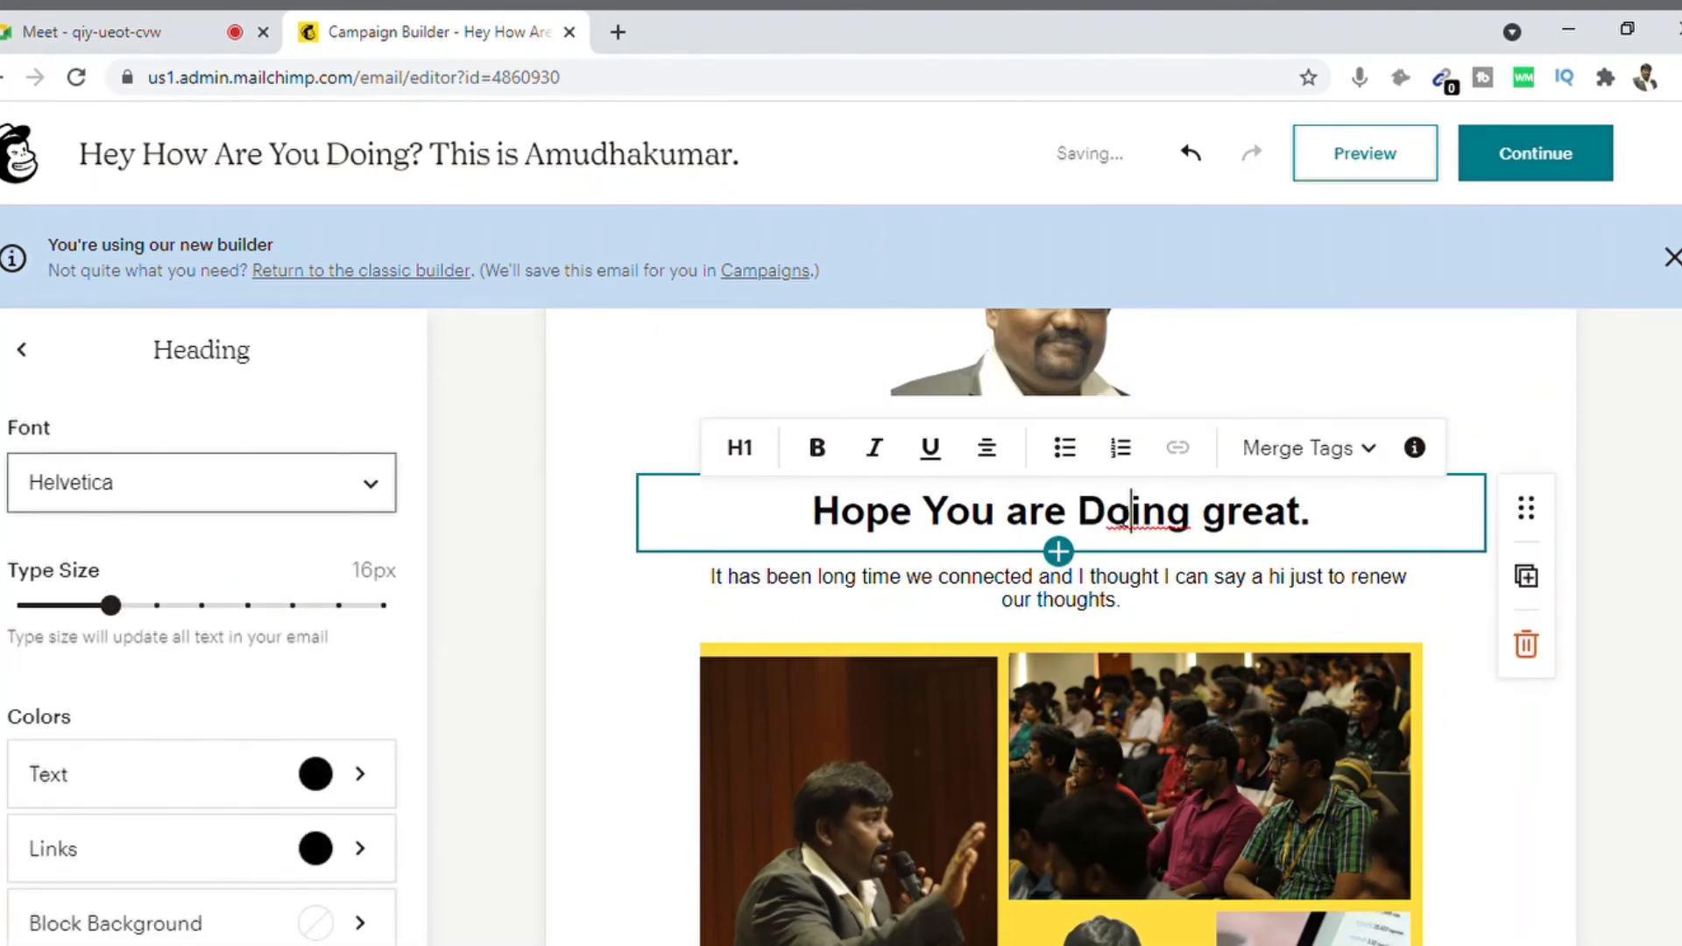
key("Right")
key("Right")
key("Right")
key("Right")
key("Right")
key("Right")
key("Right")
key("BackSpace")
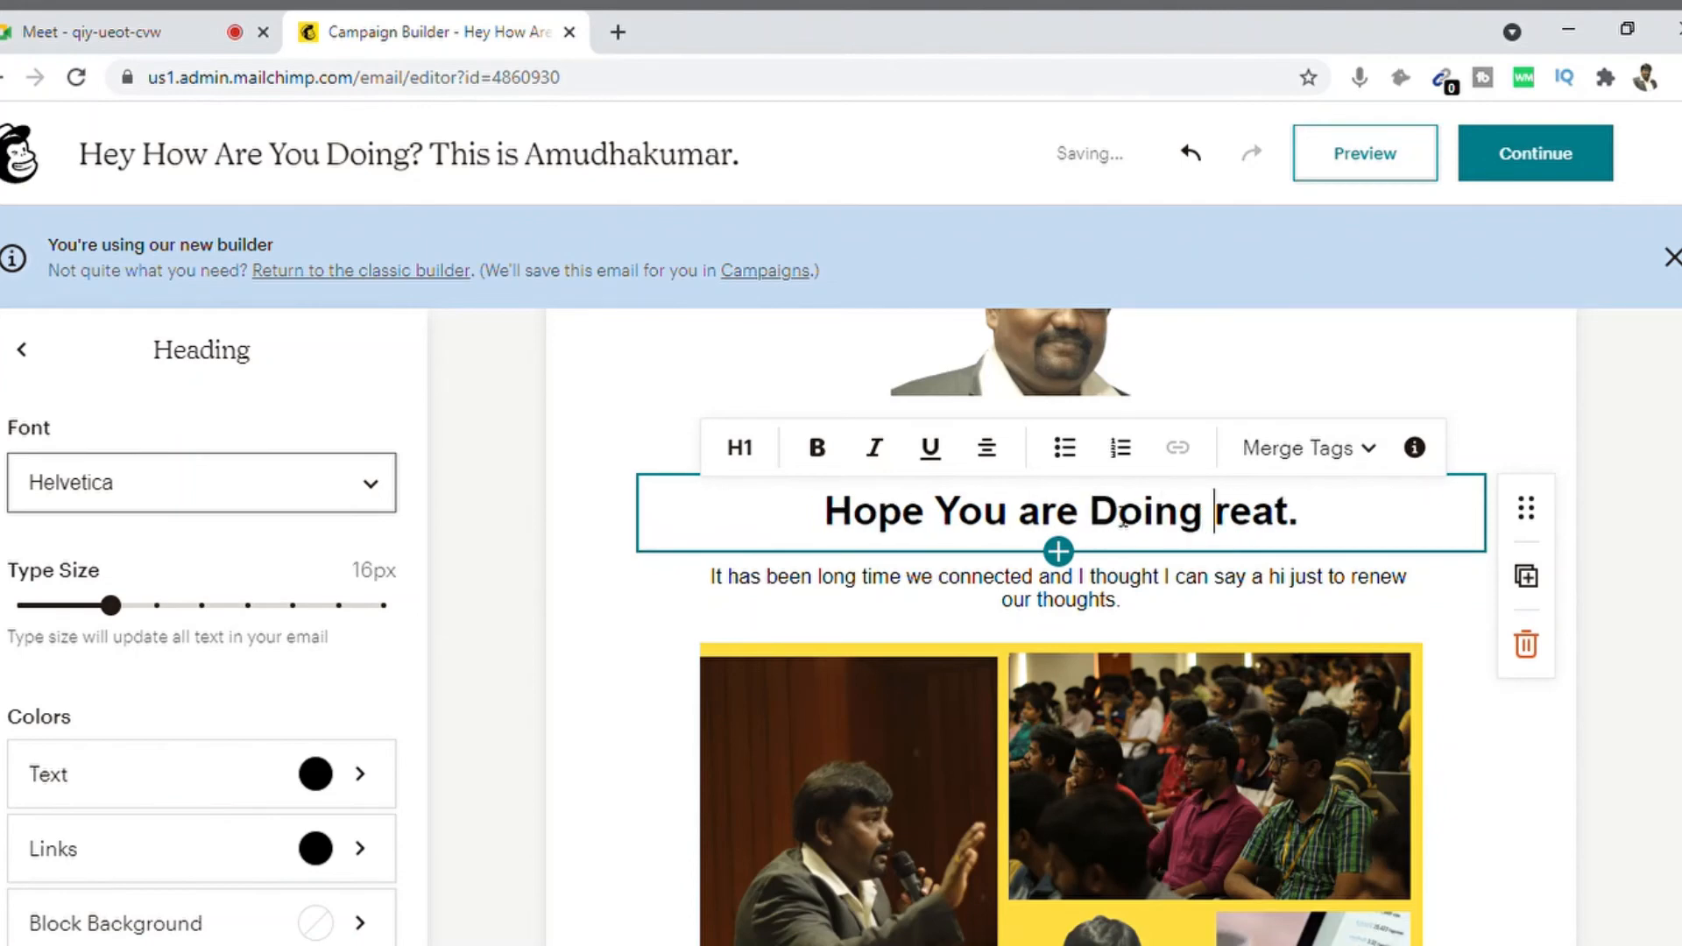
type("G")
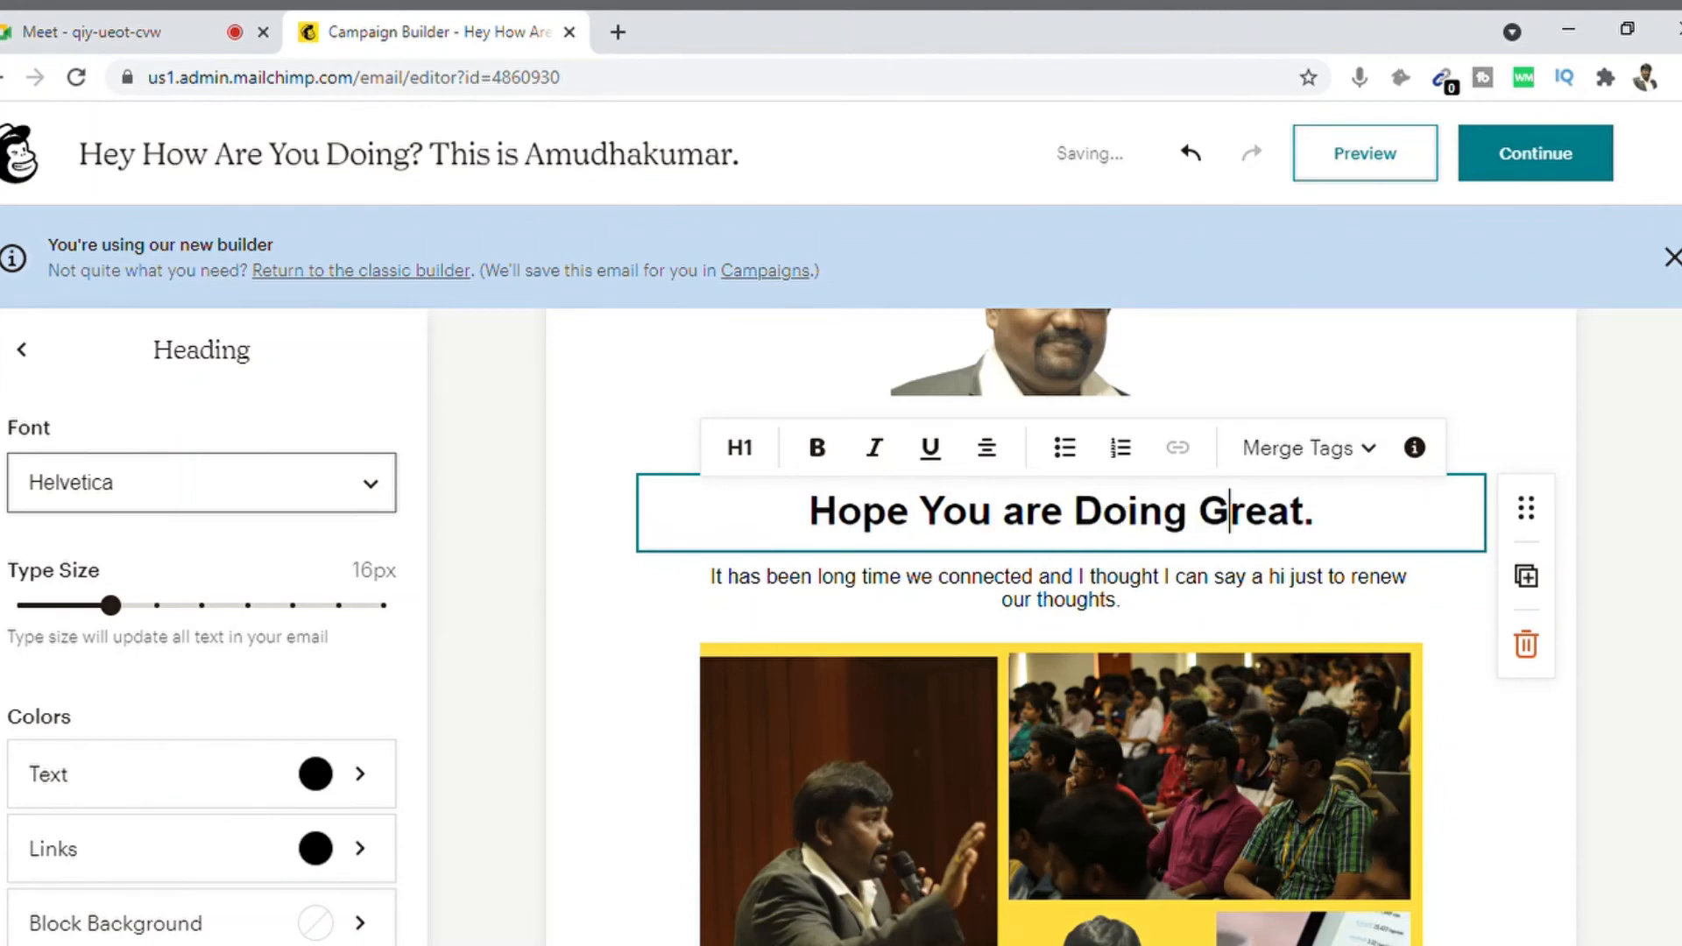
scroll(1061, 613, "down", 8)
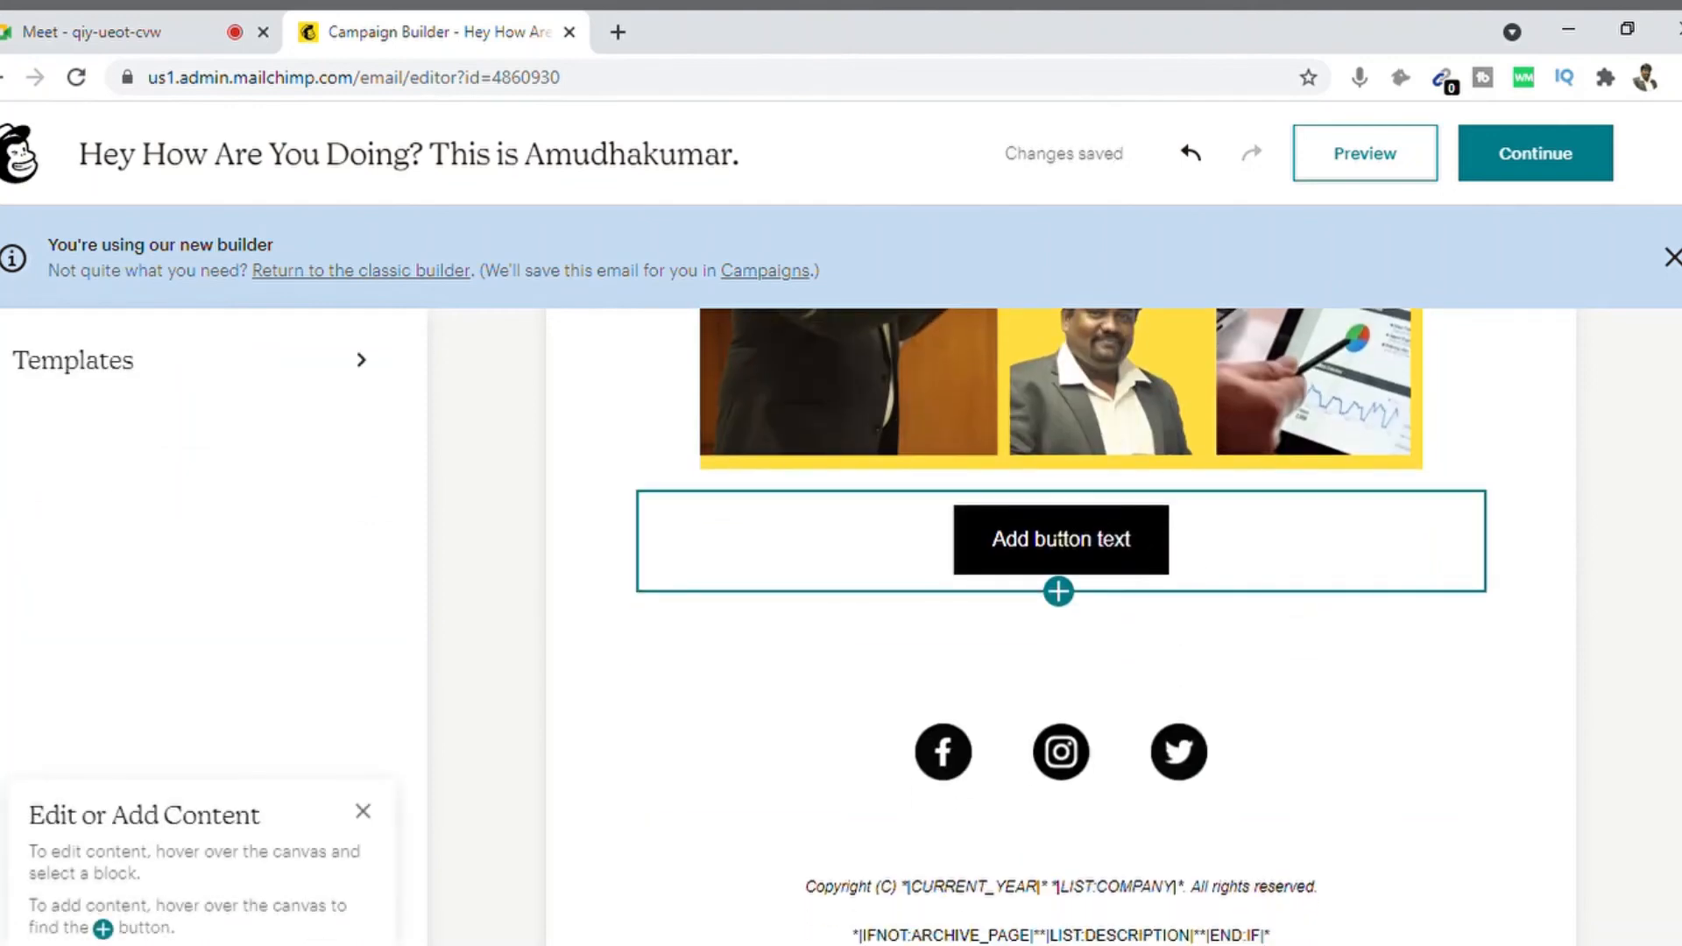
Step: Link the button to the author's website URL and check the link in a new tab
left_click(1047, 538)
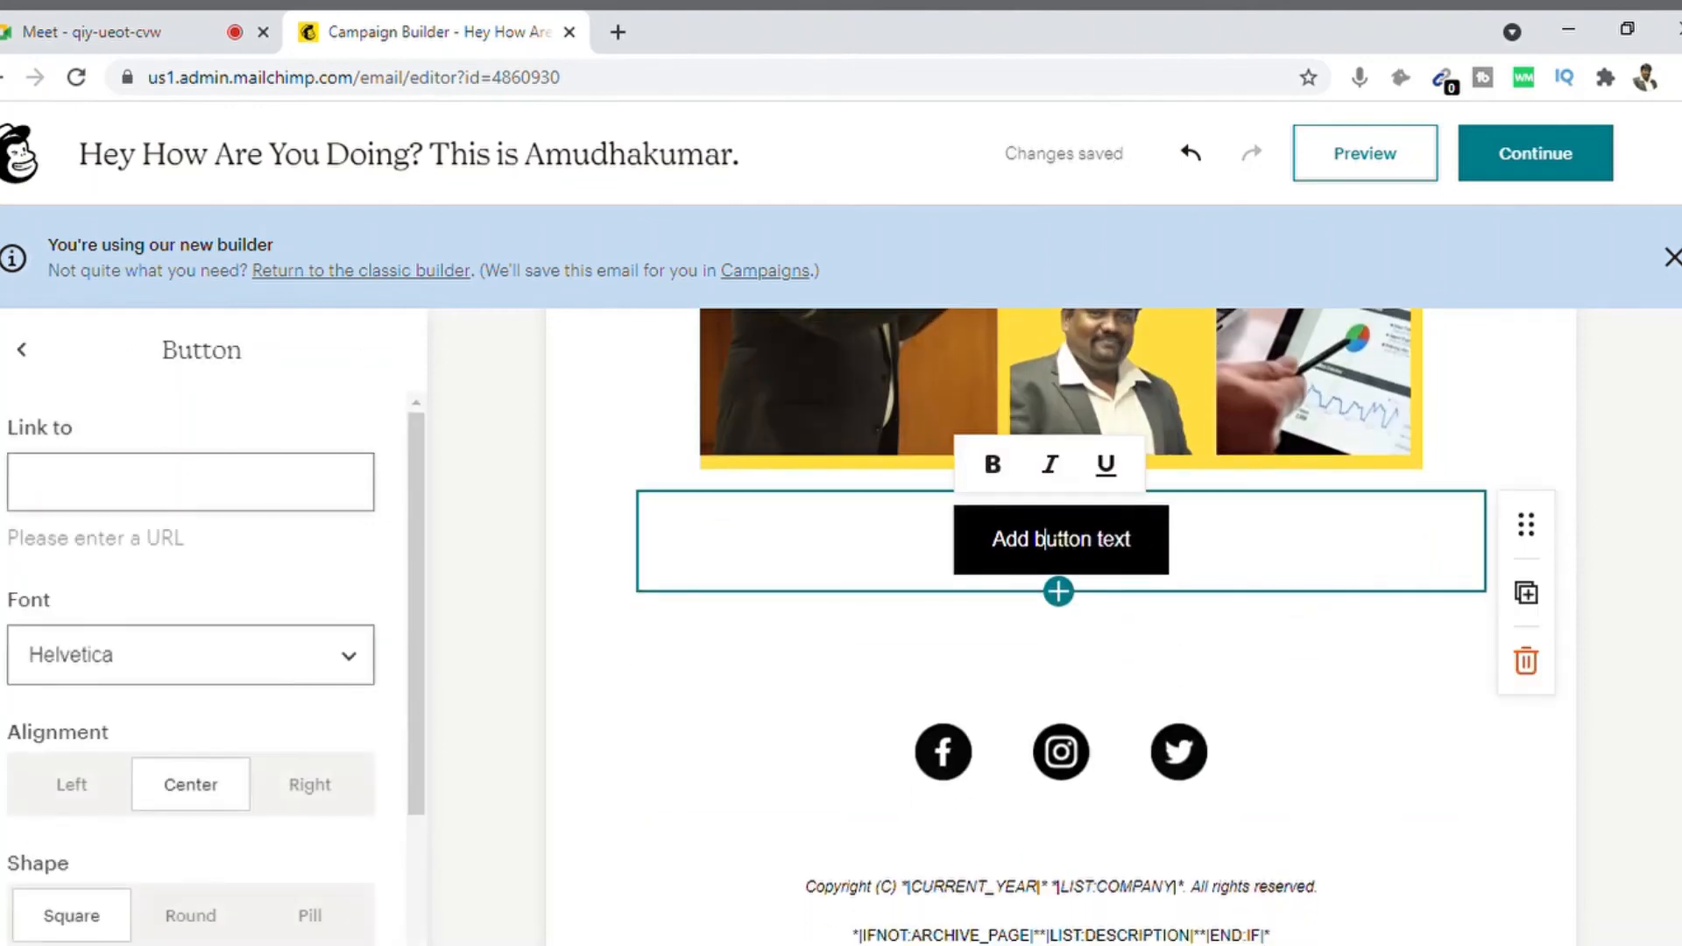
left_click(334, 503)
type("h")
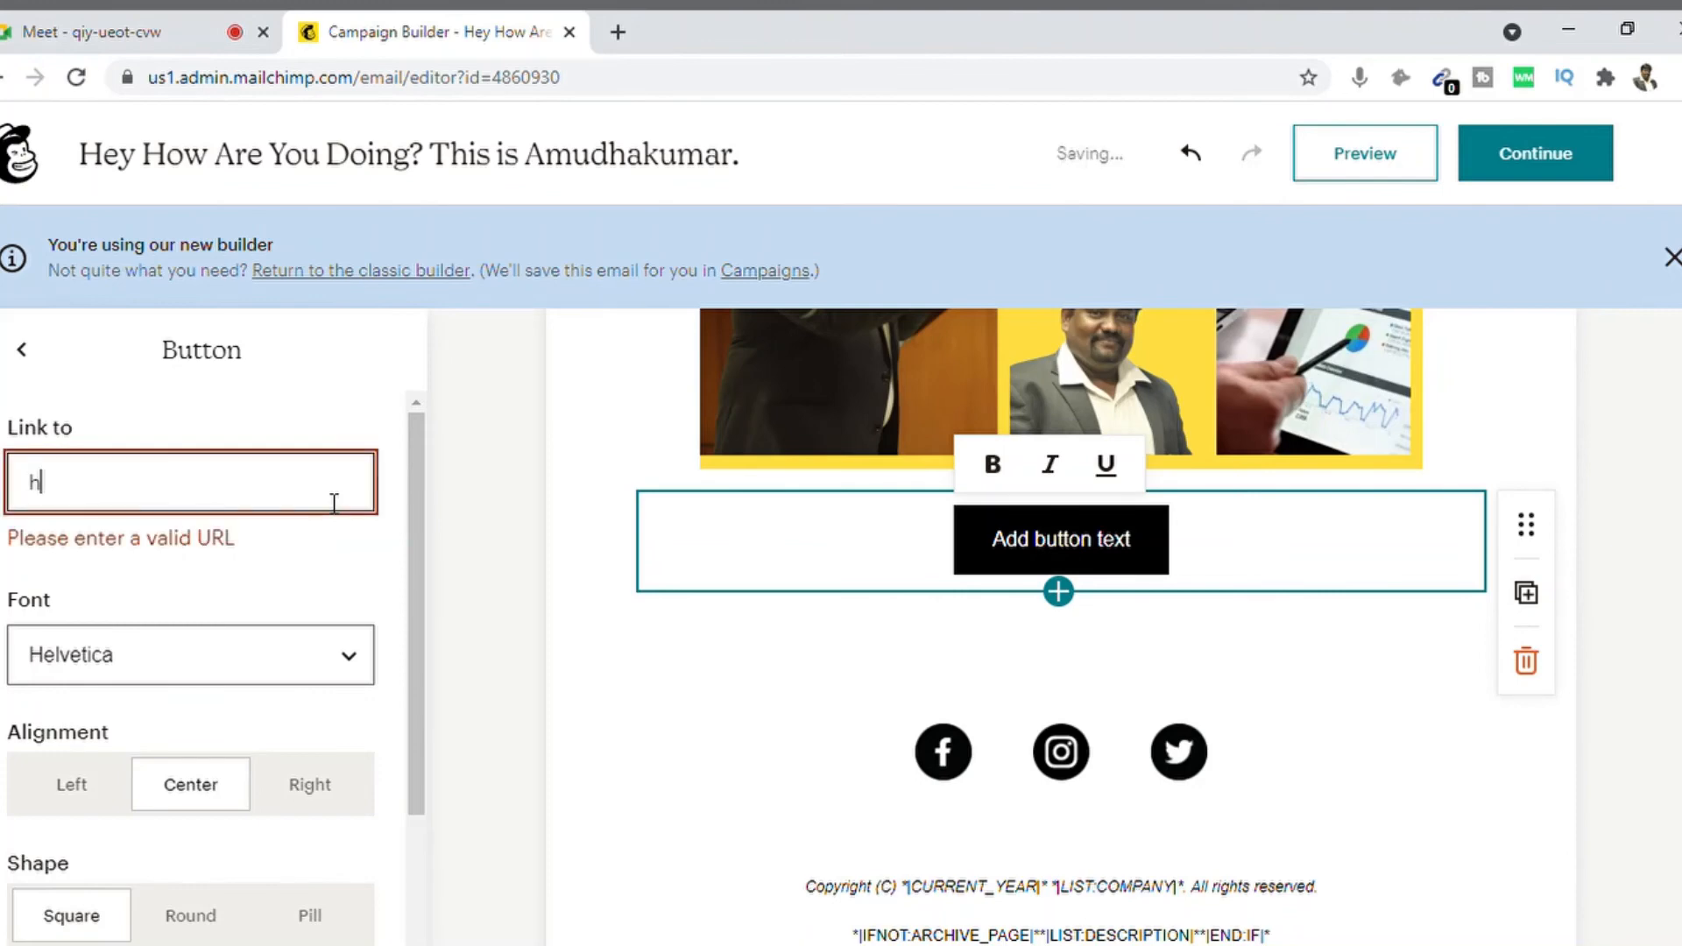
type("ttps://www")
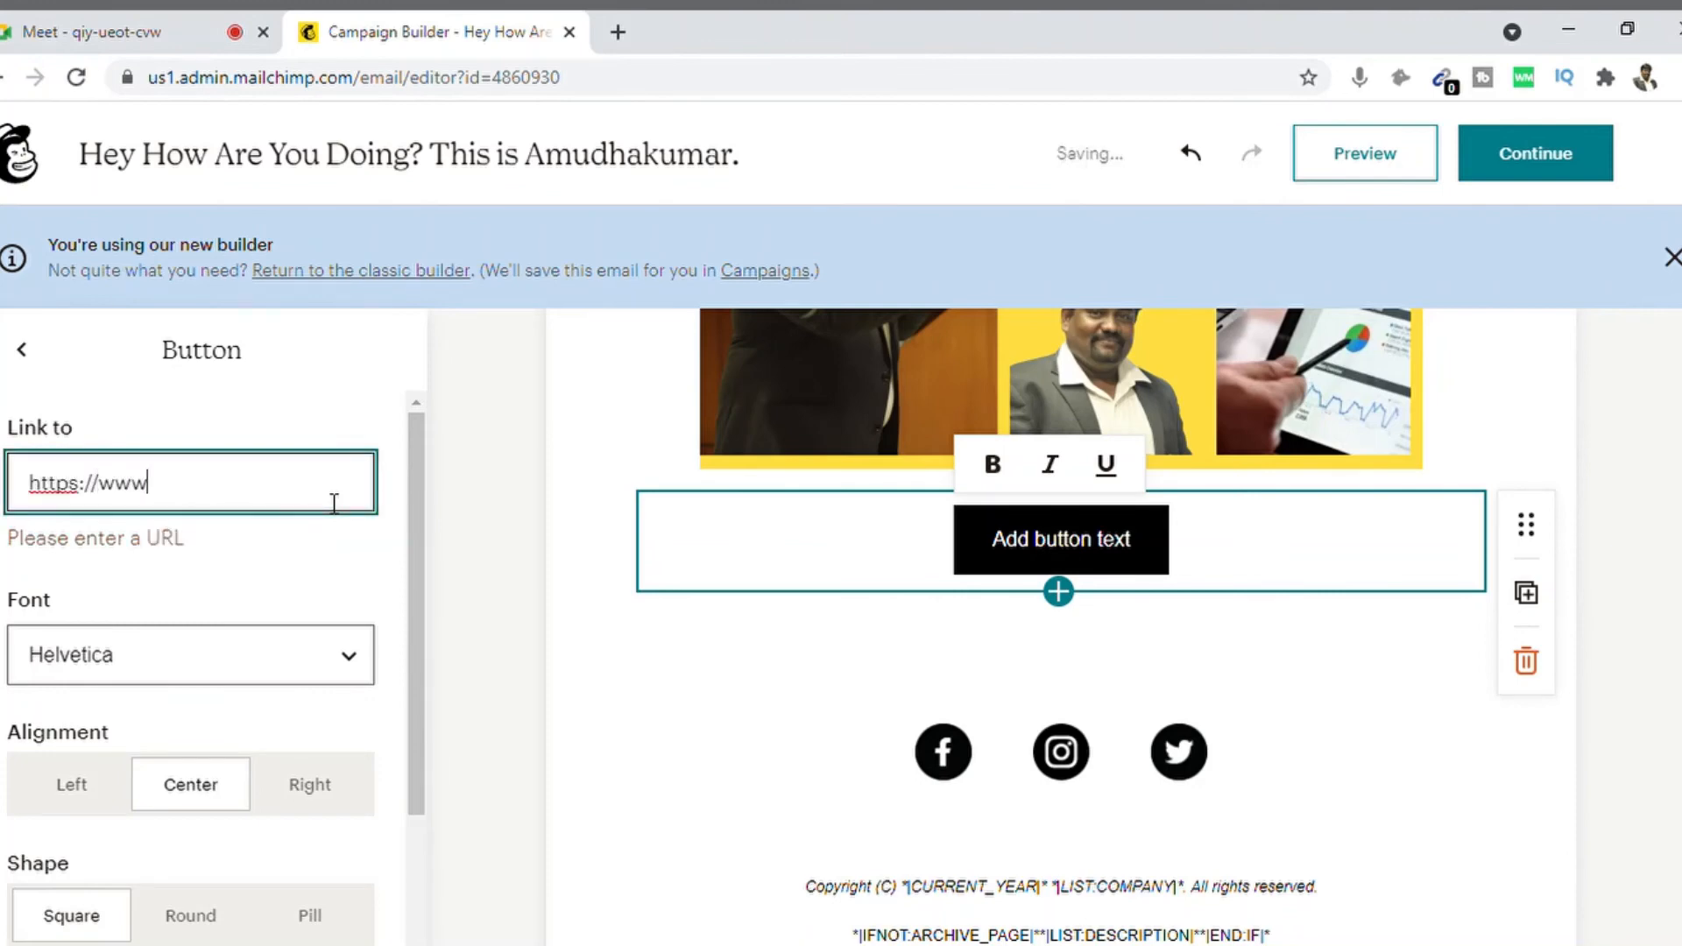
type(".amudhakumar.co")
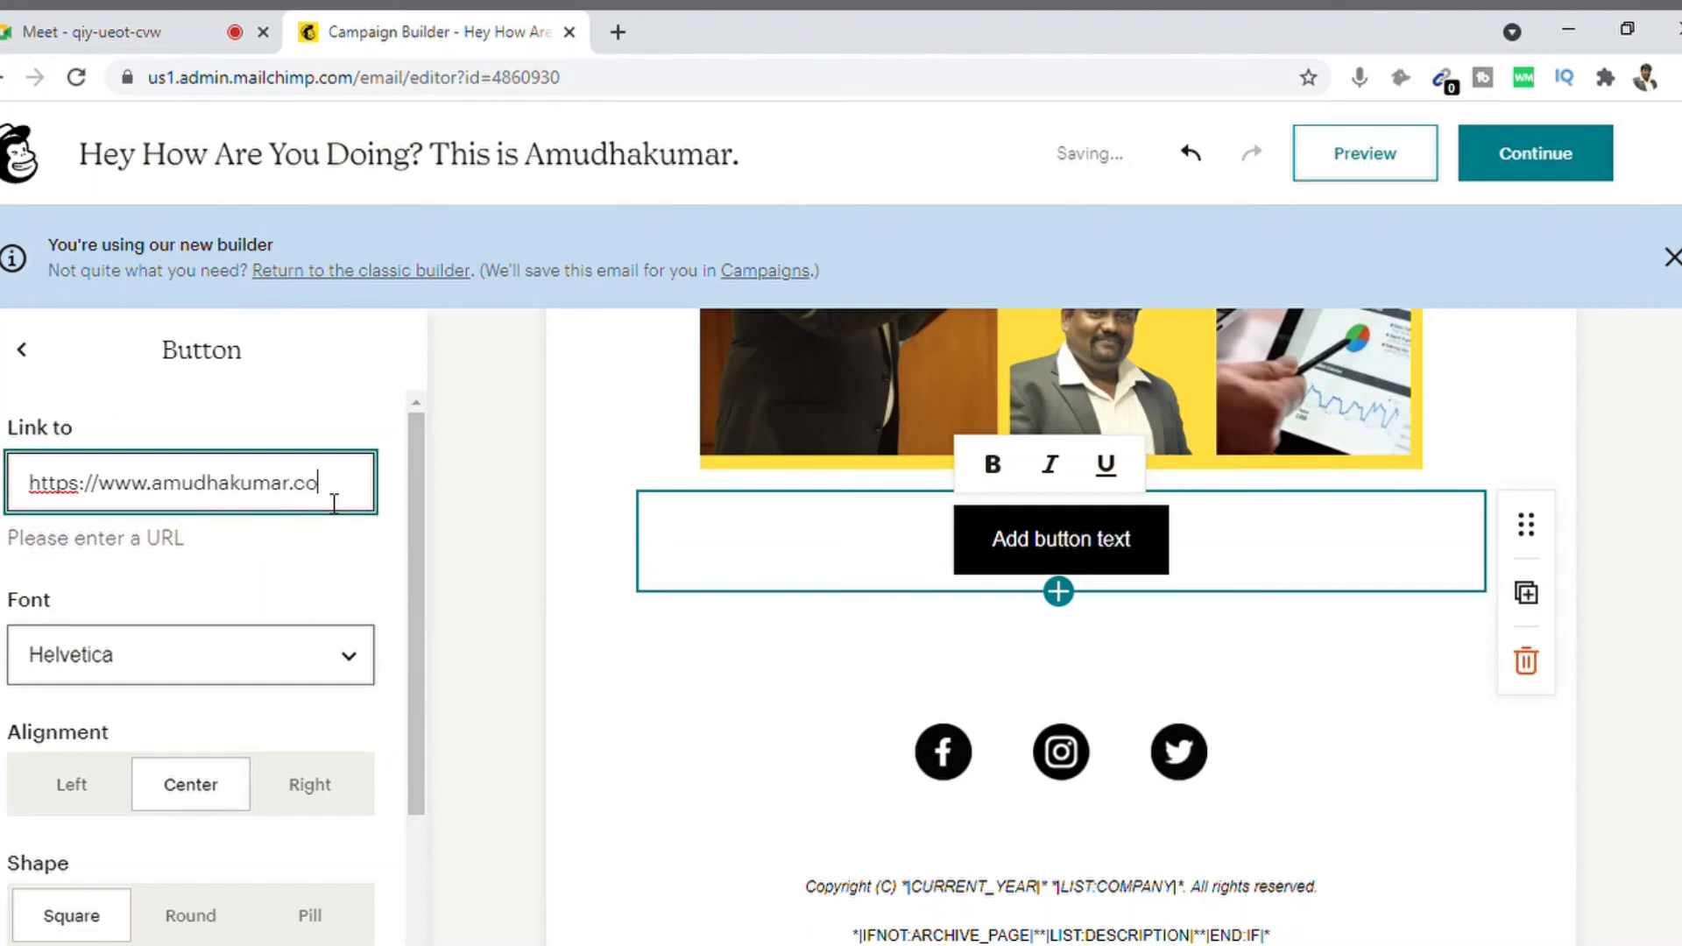
type("m")
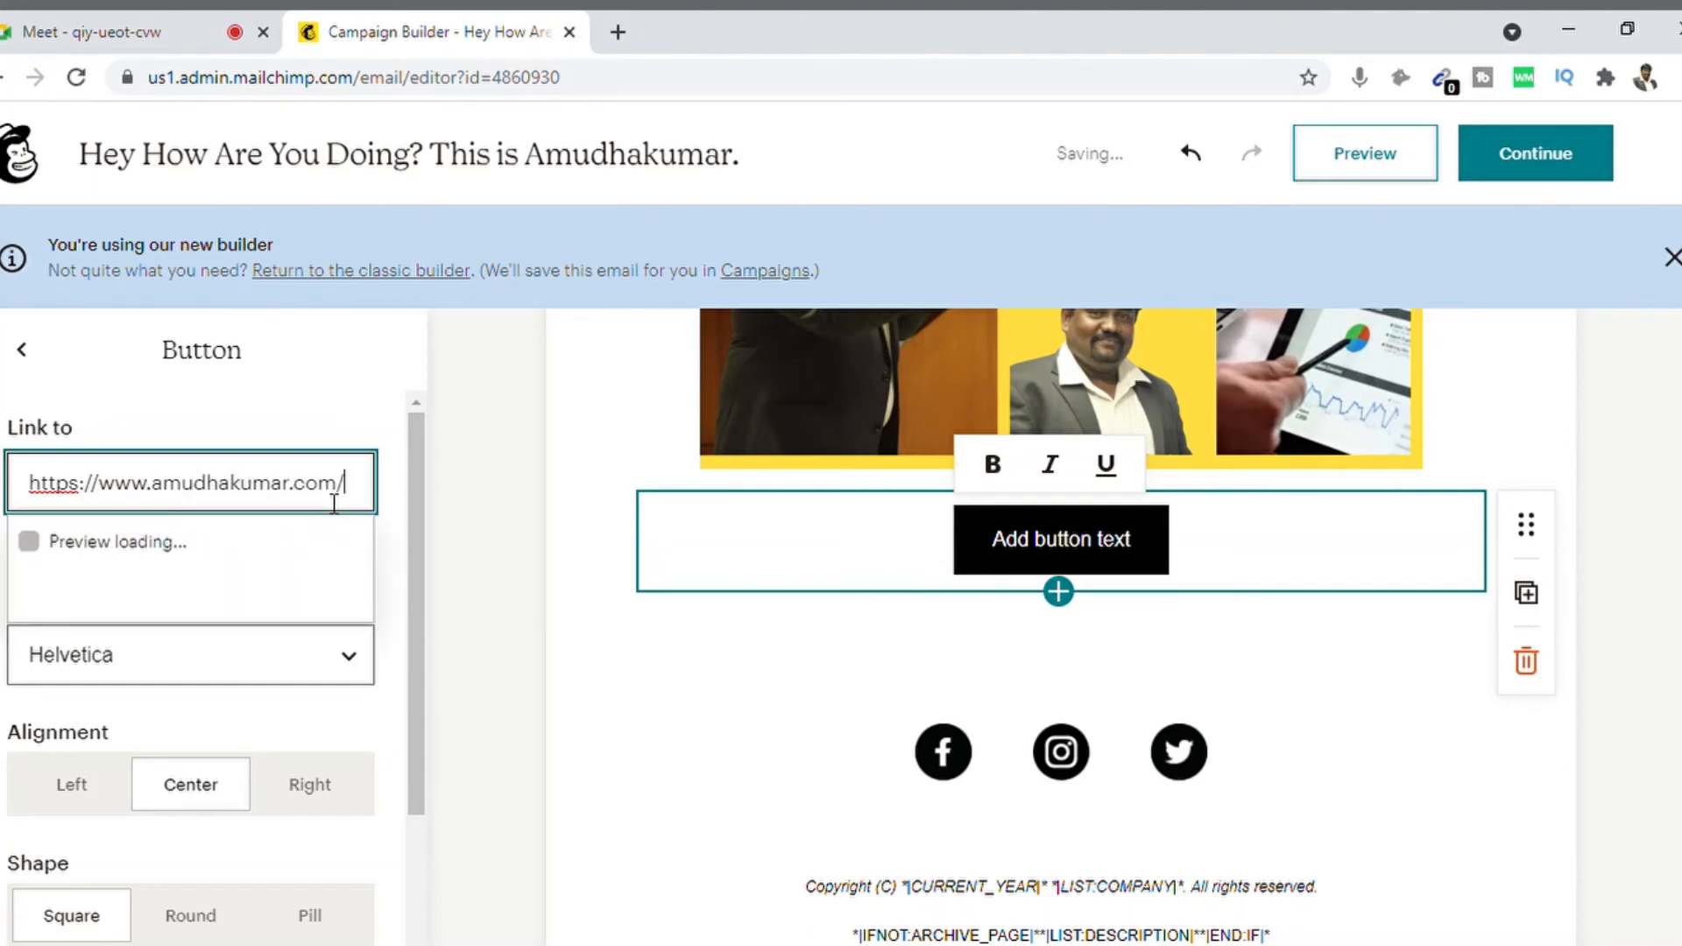
type("/")
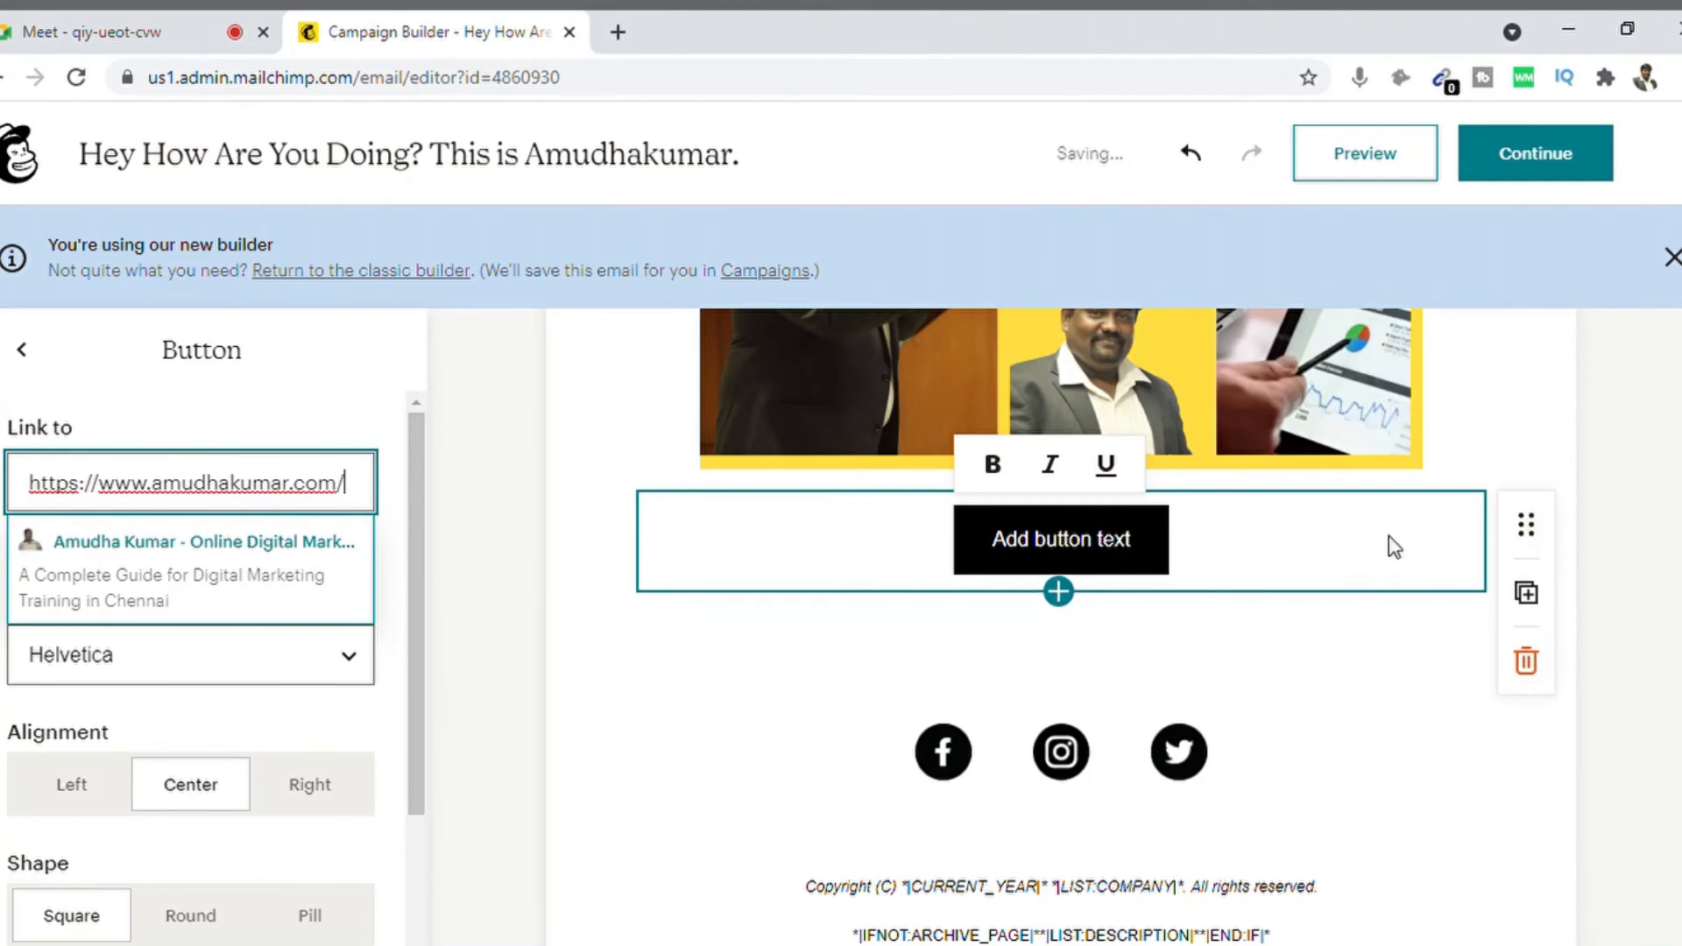
left_click(293, 582)
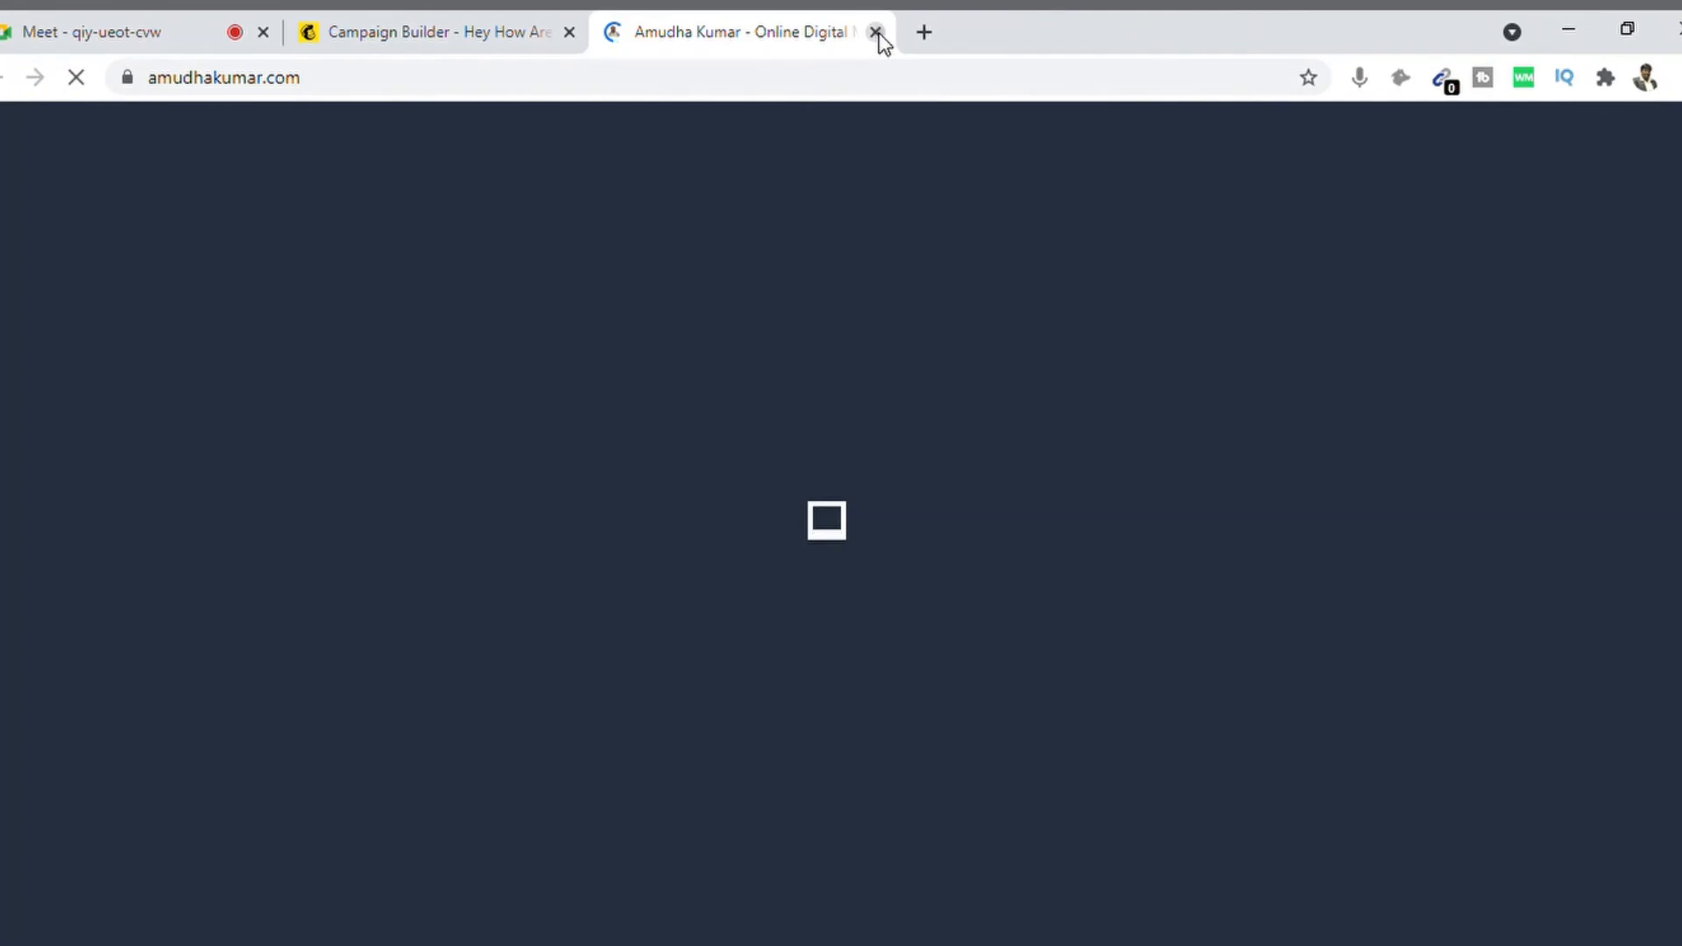
left_click(875, 33)
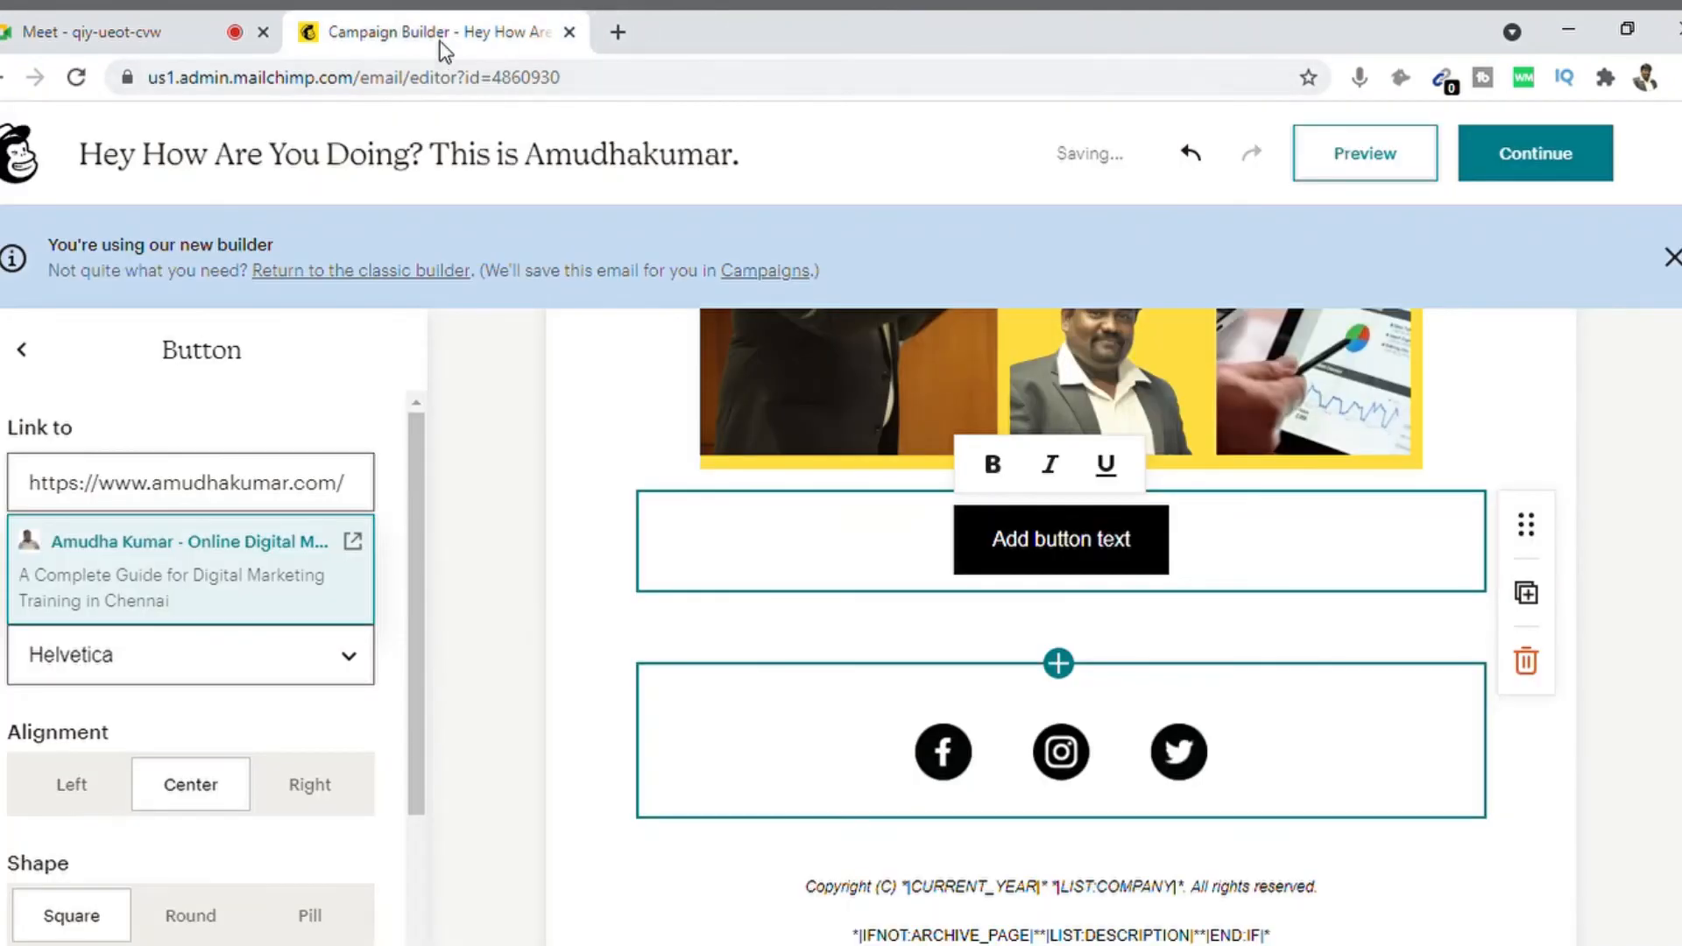
left_click(1617, 456)
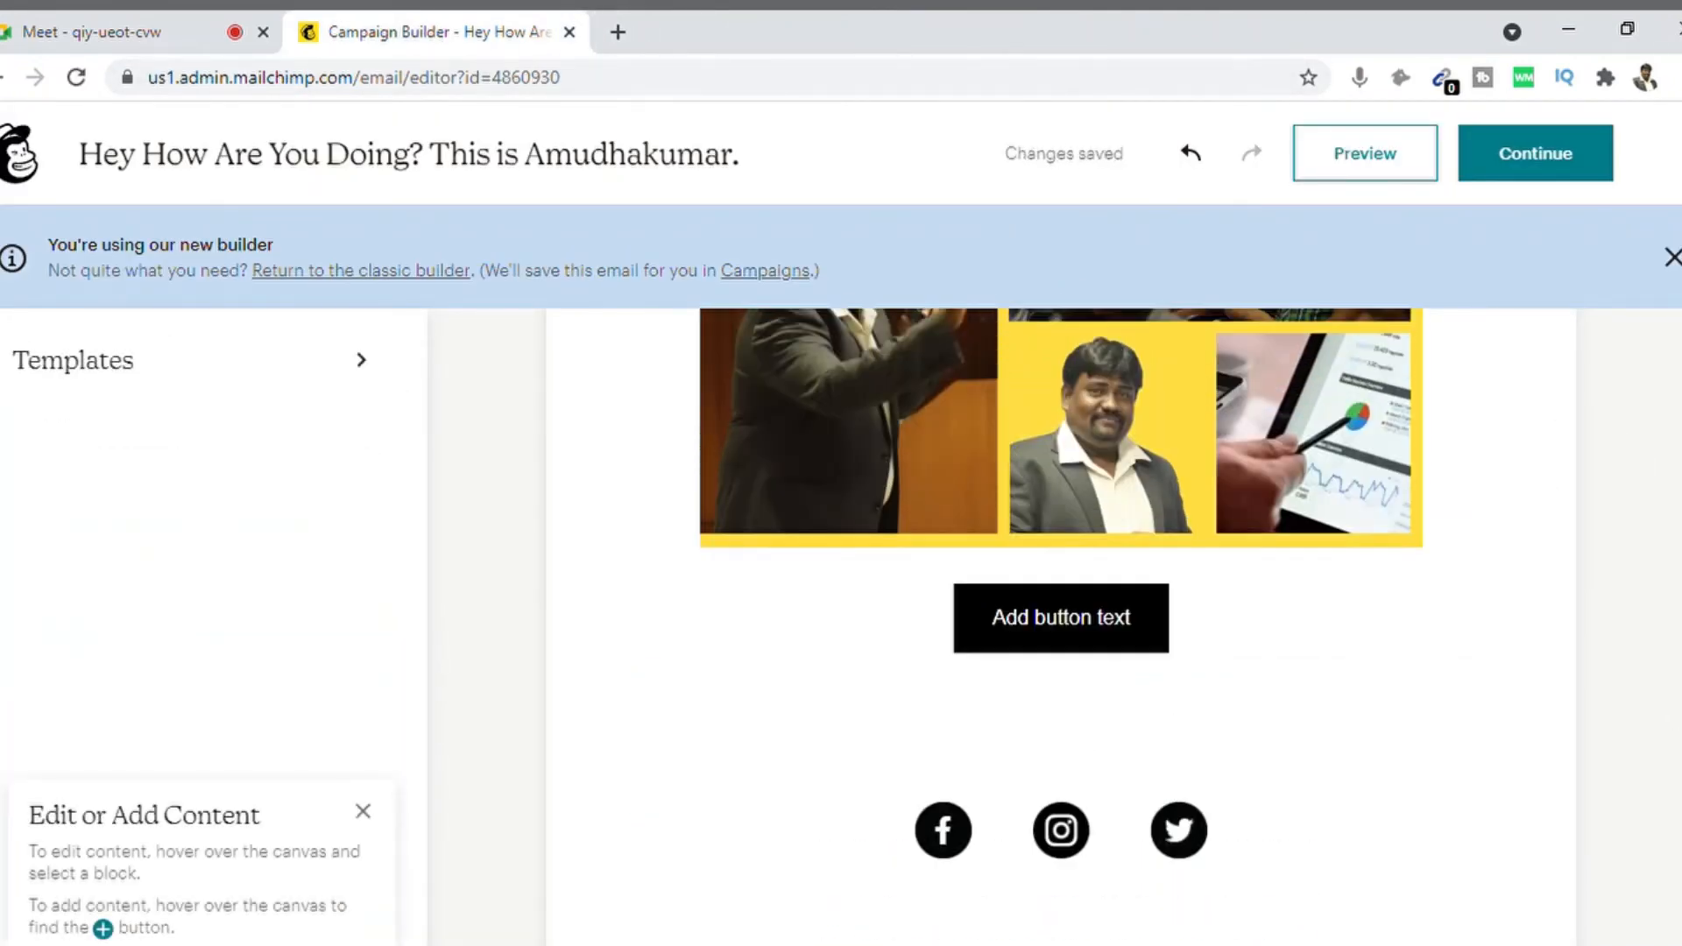
Step: Change the button label to 'Explore More'
left_click(1031, 618)
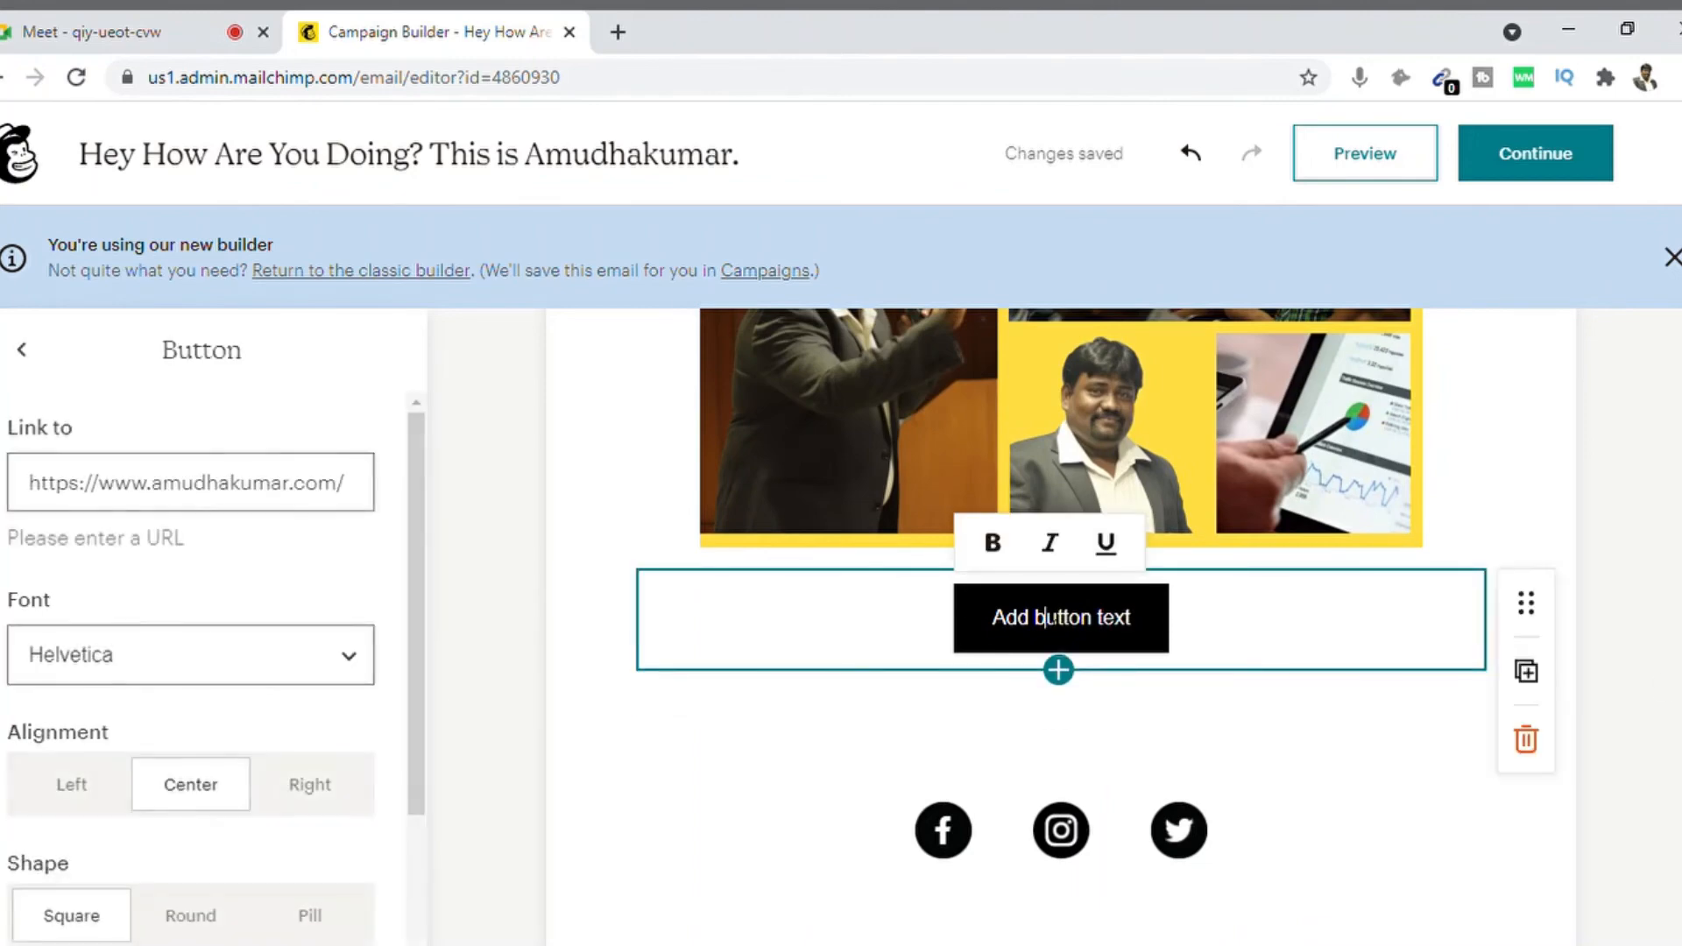
triple_click(1040, 618)
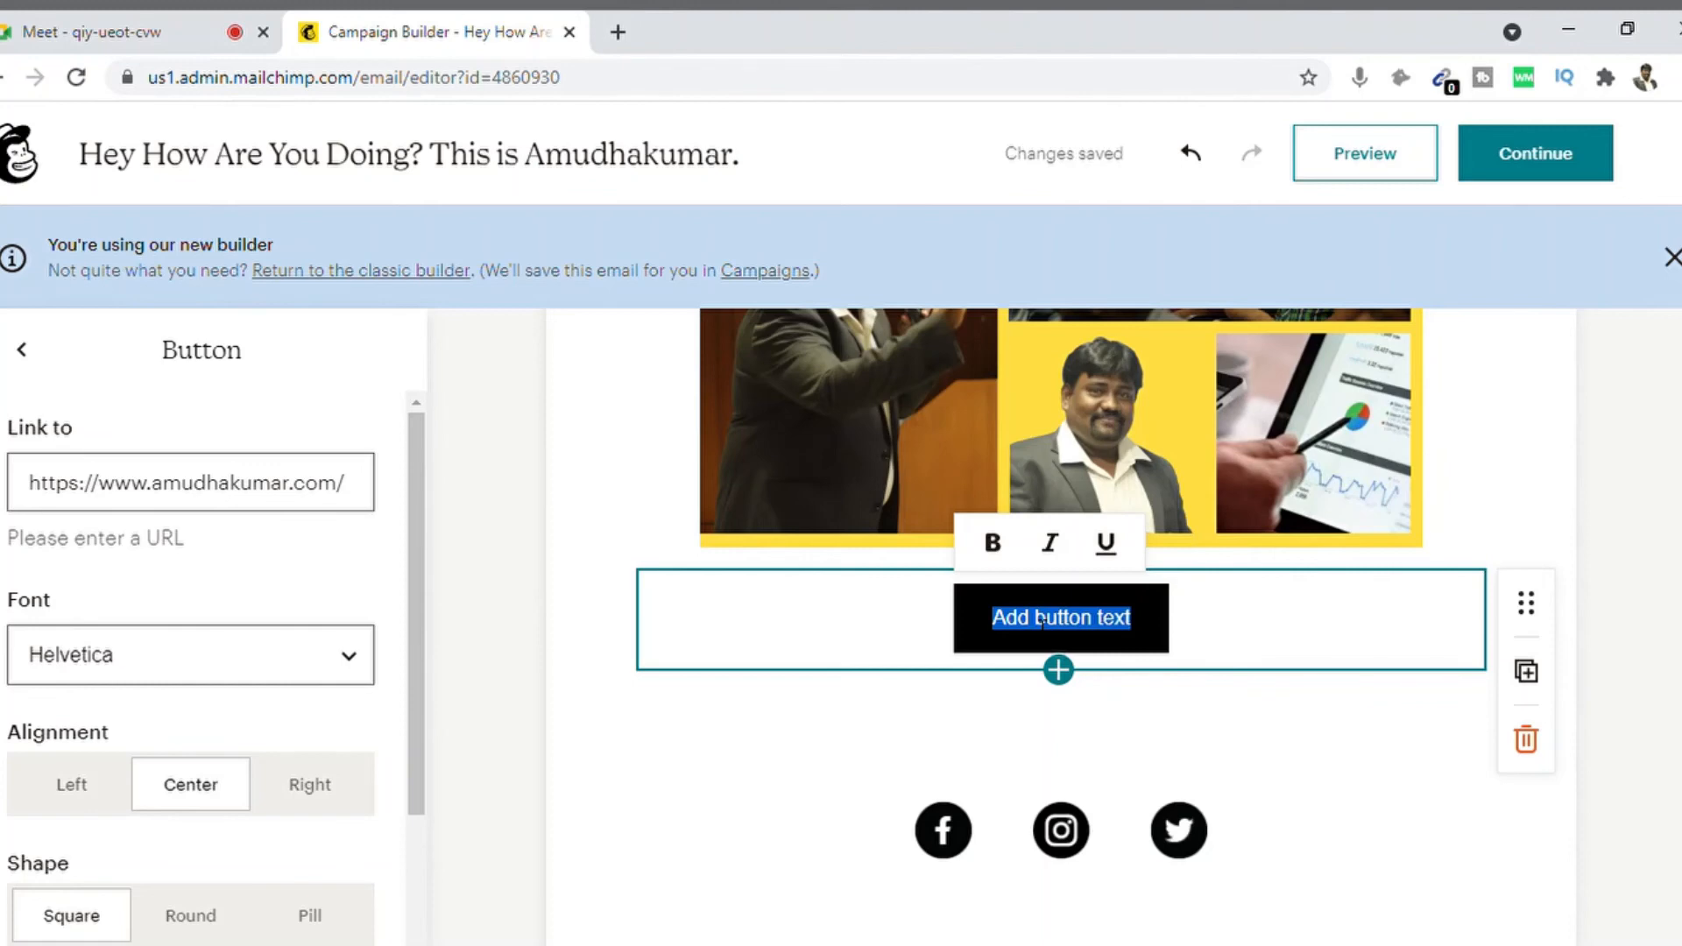
type("Visit")
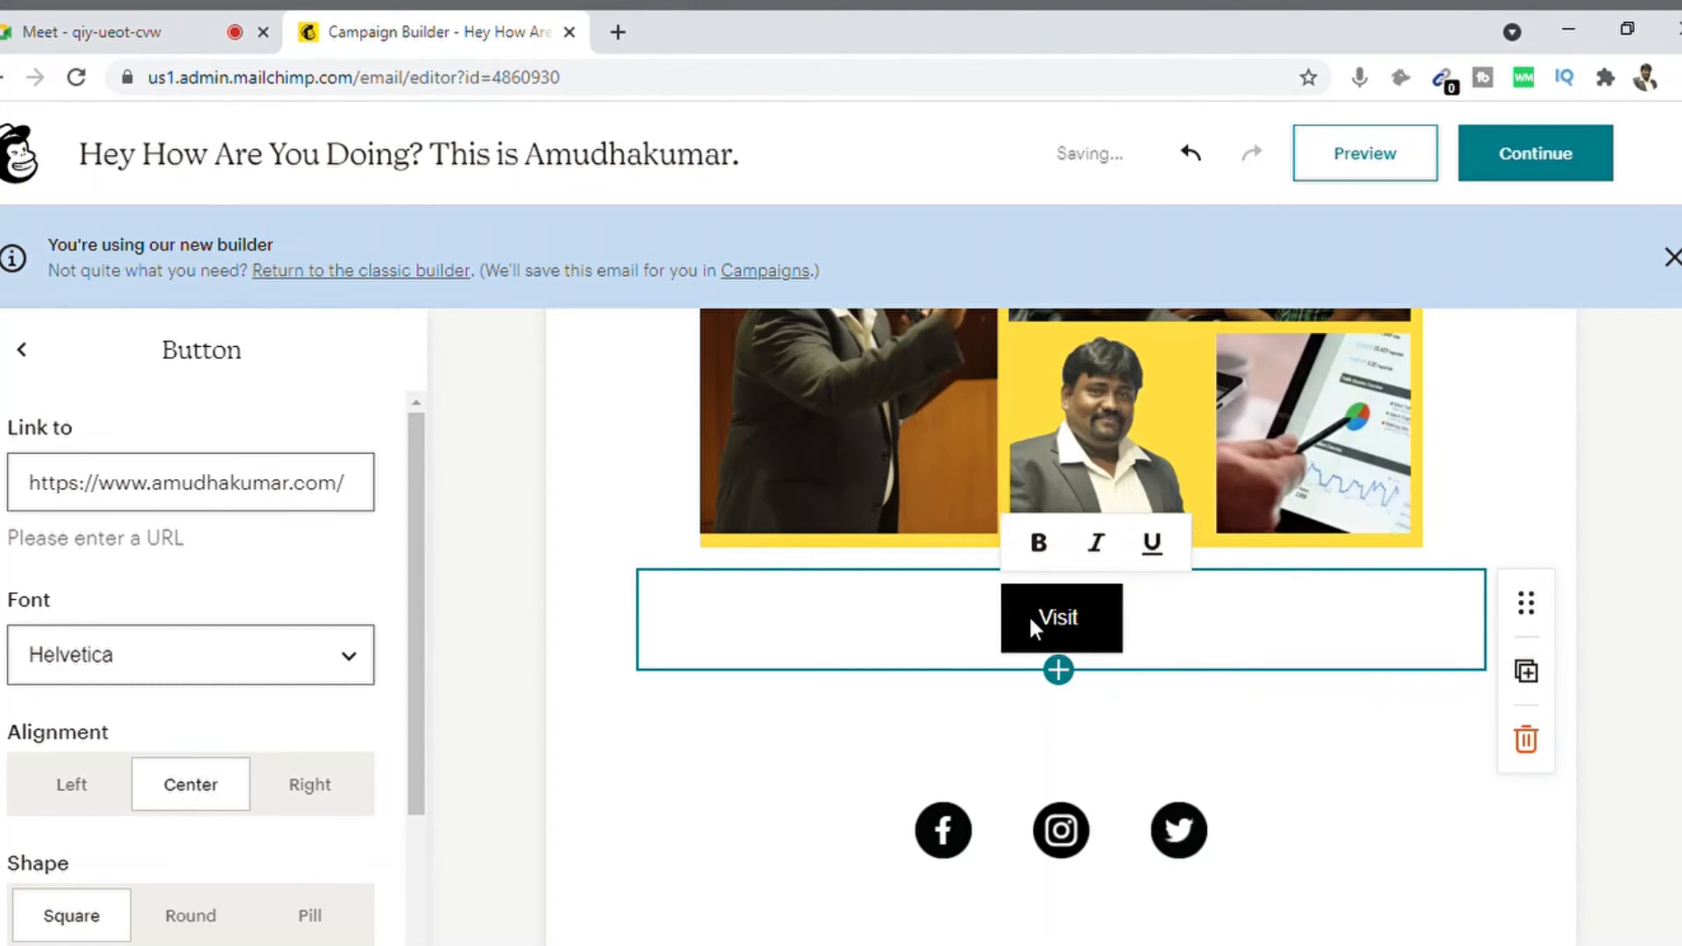
key("BackSpace")
key("BackSpace")
key("BackSpace")
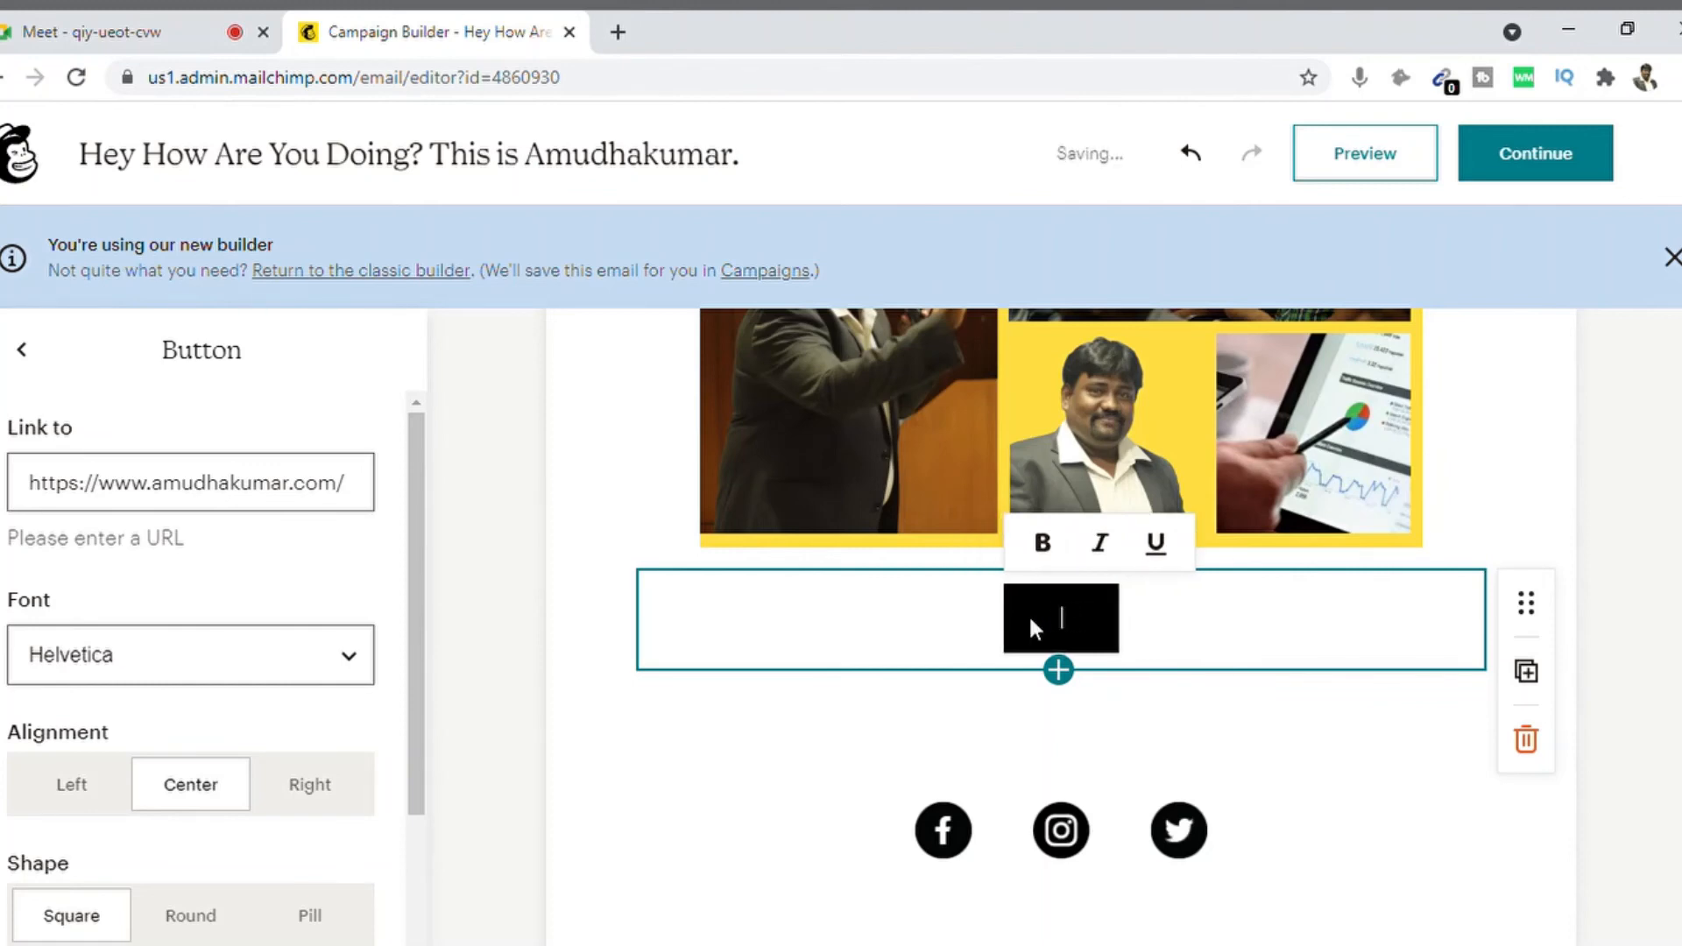
type("Explore ")
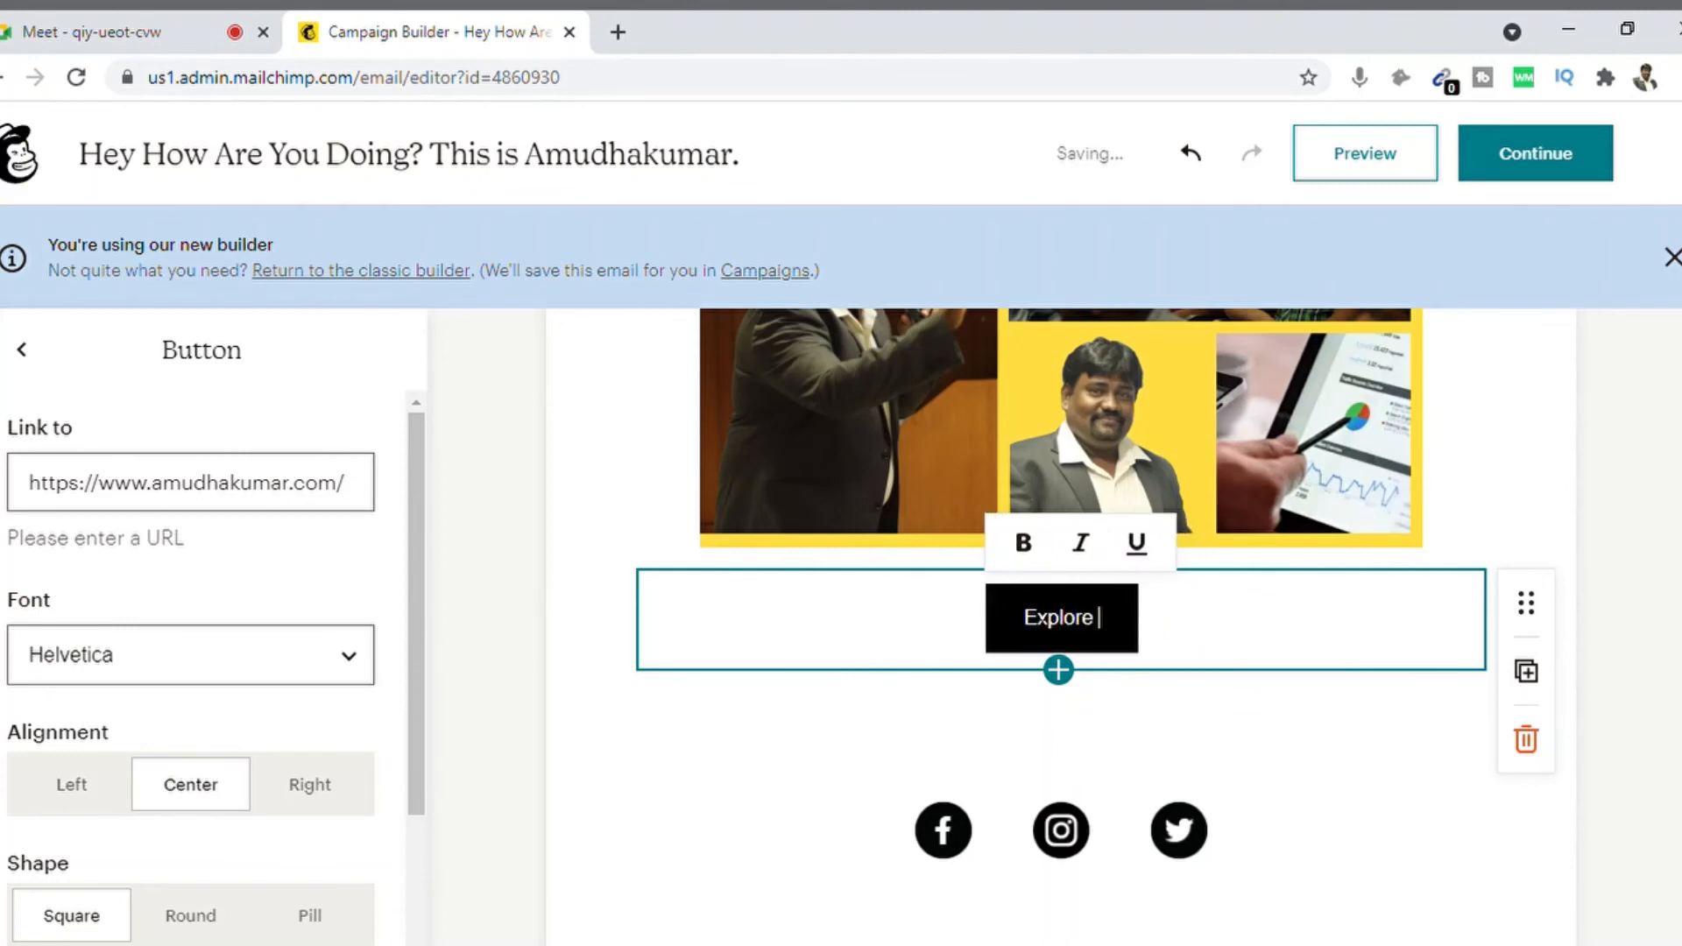
type("MOre")
key("BackSpace")
key("BackSpace")
key("BackSpace")
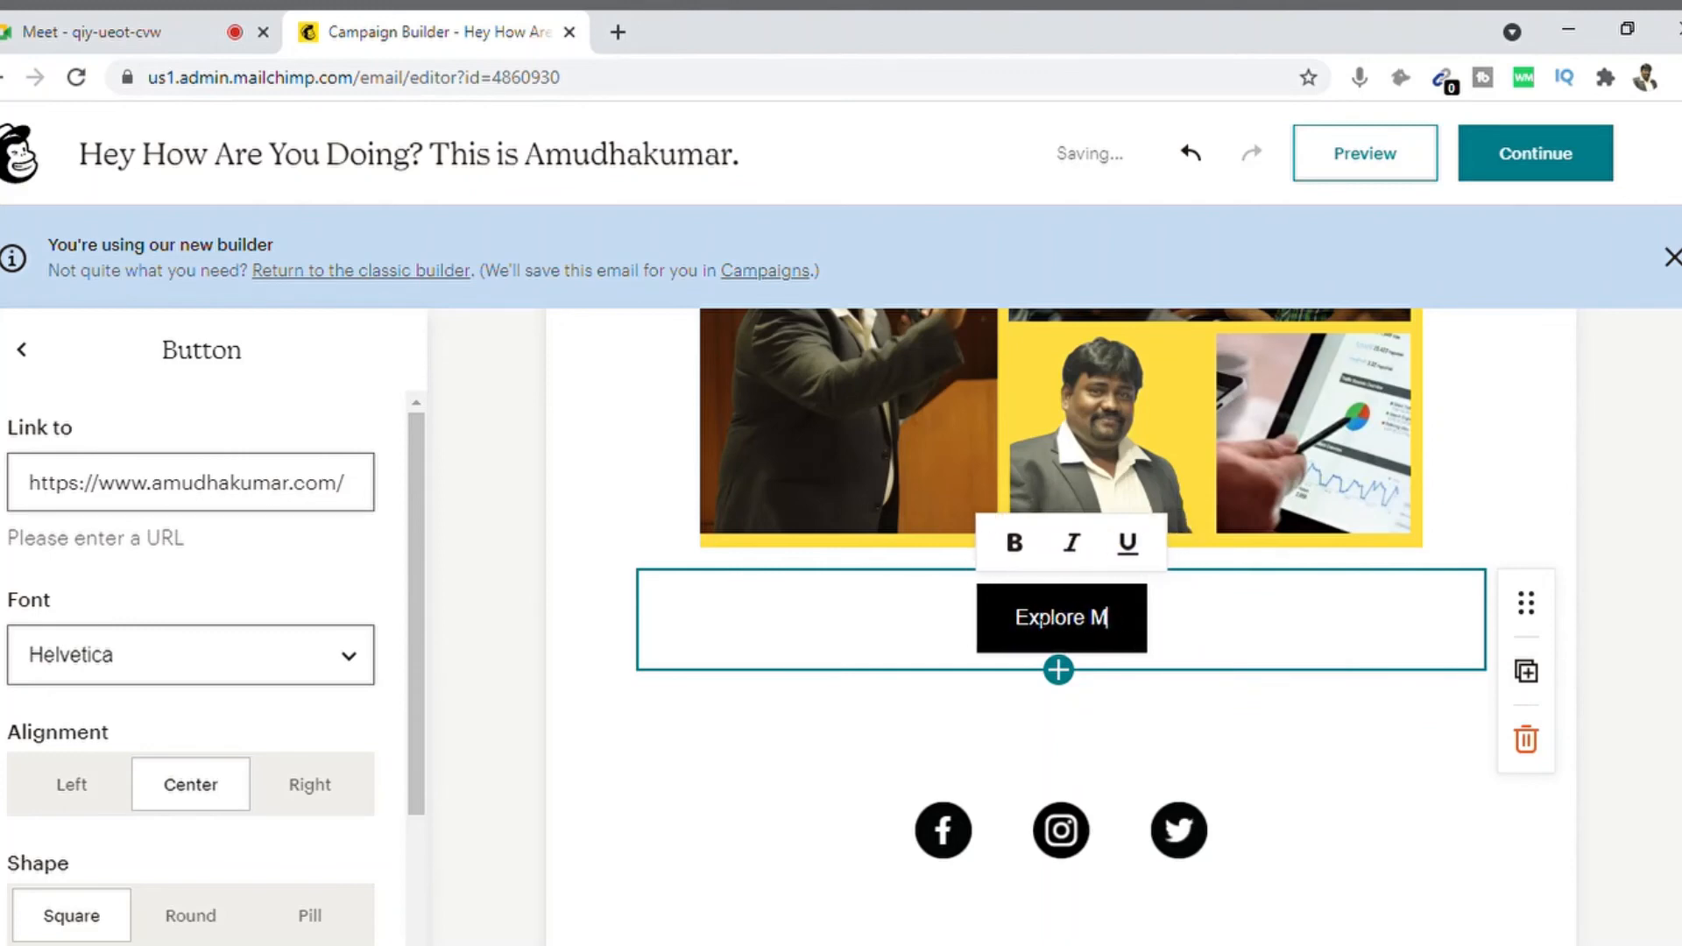
type("ore")
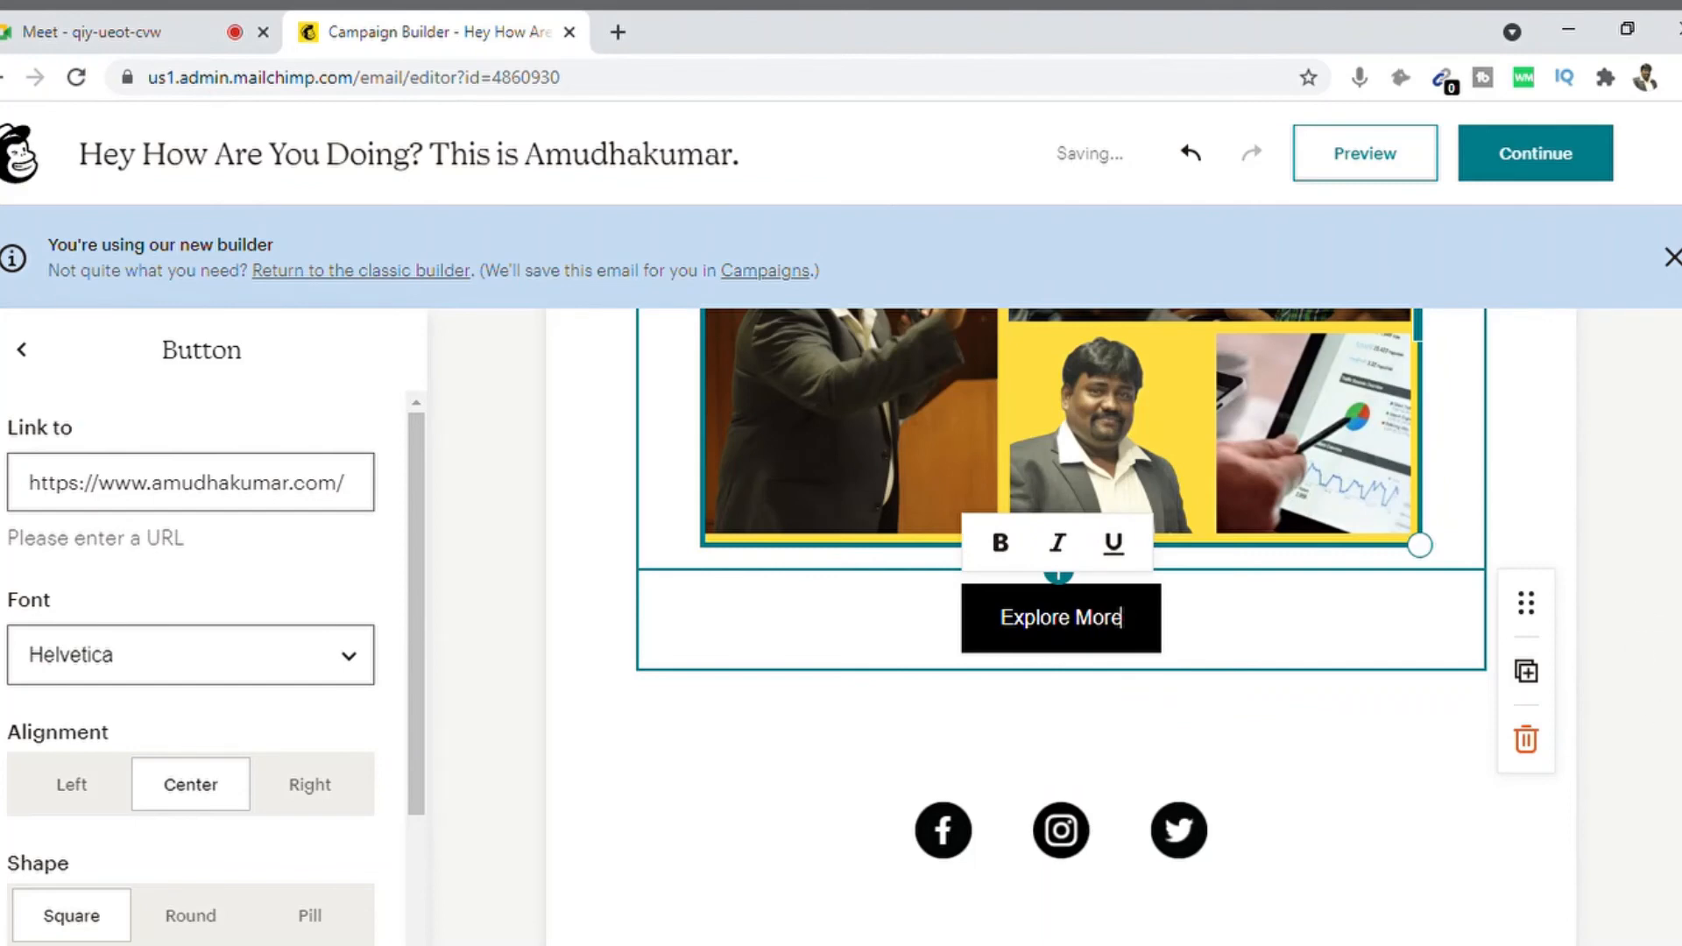
left_click(1631, 894)
scroll(1632, 894, "down", 1)
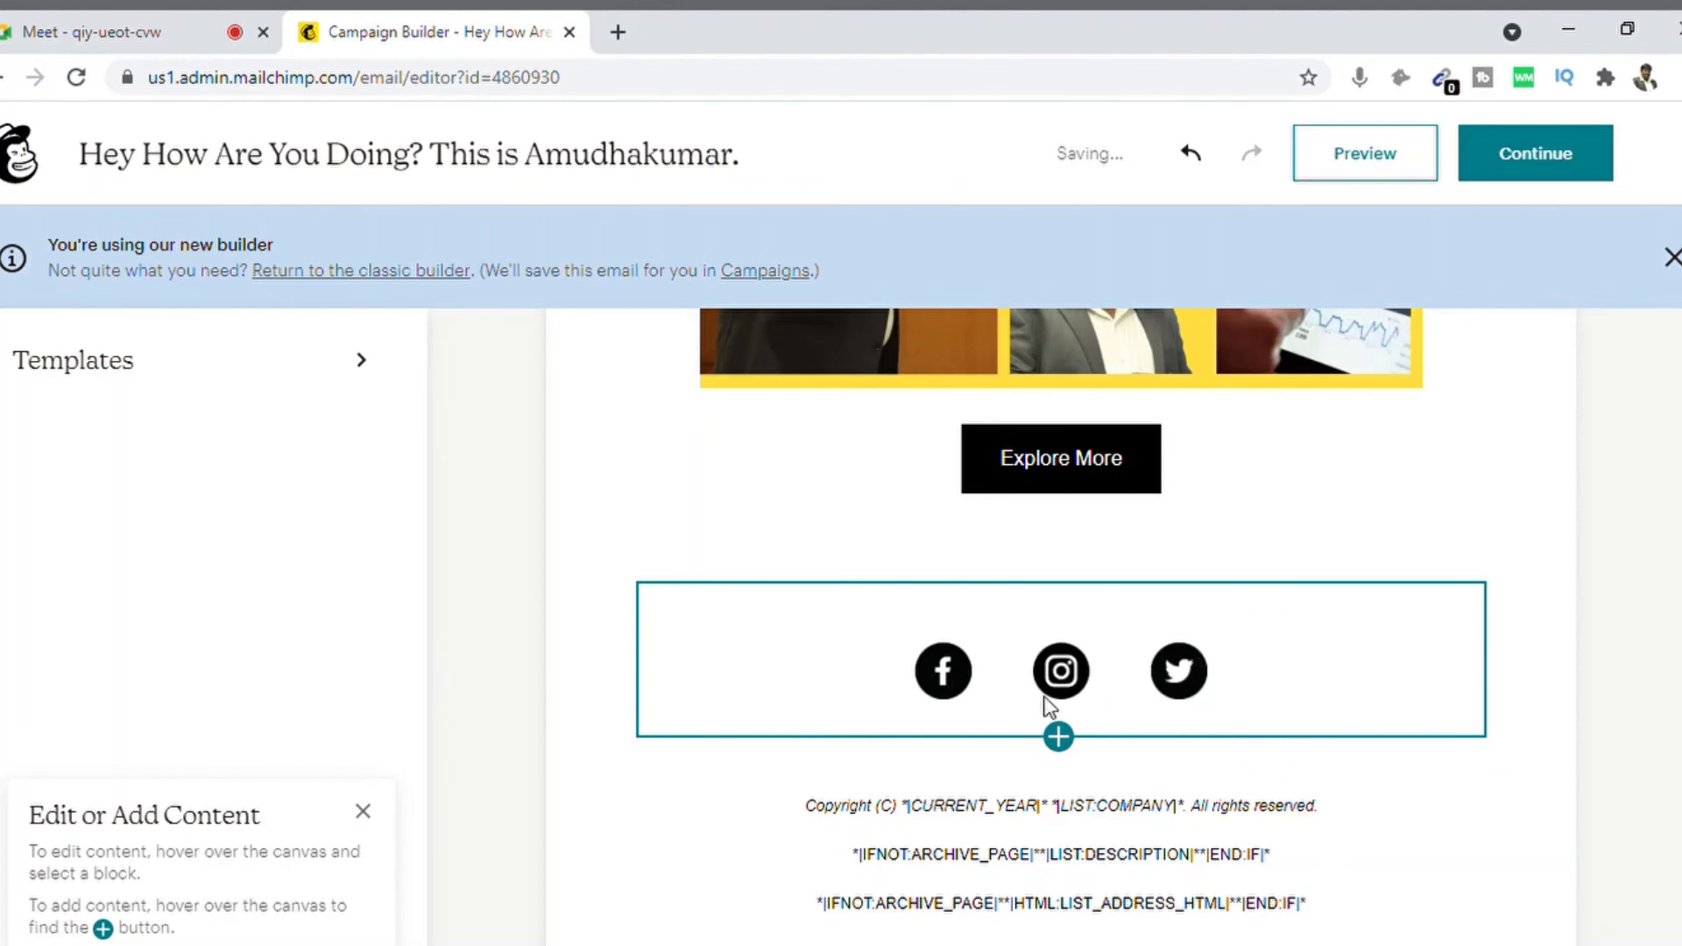
Step: Delete the social media icons block, then inspect the spacer and footer blocks
left_click(1381, 648)
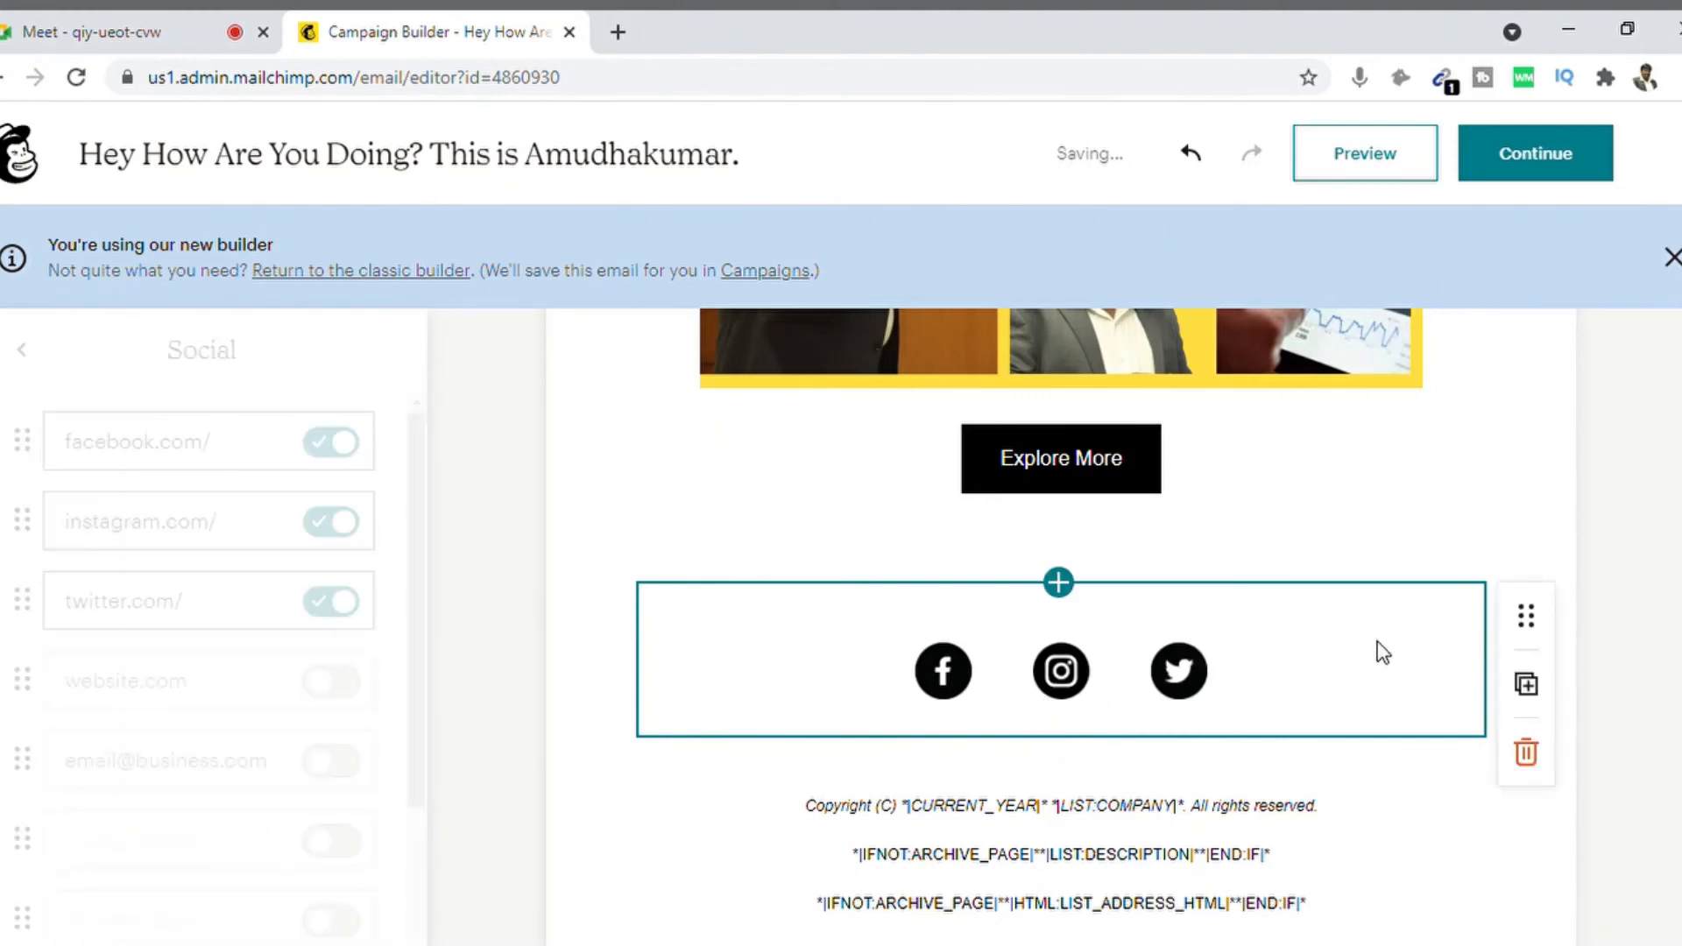
left_click(1526, 754)
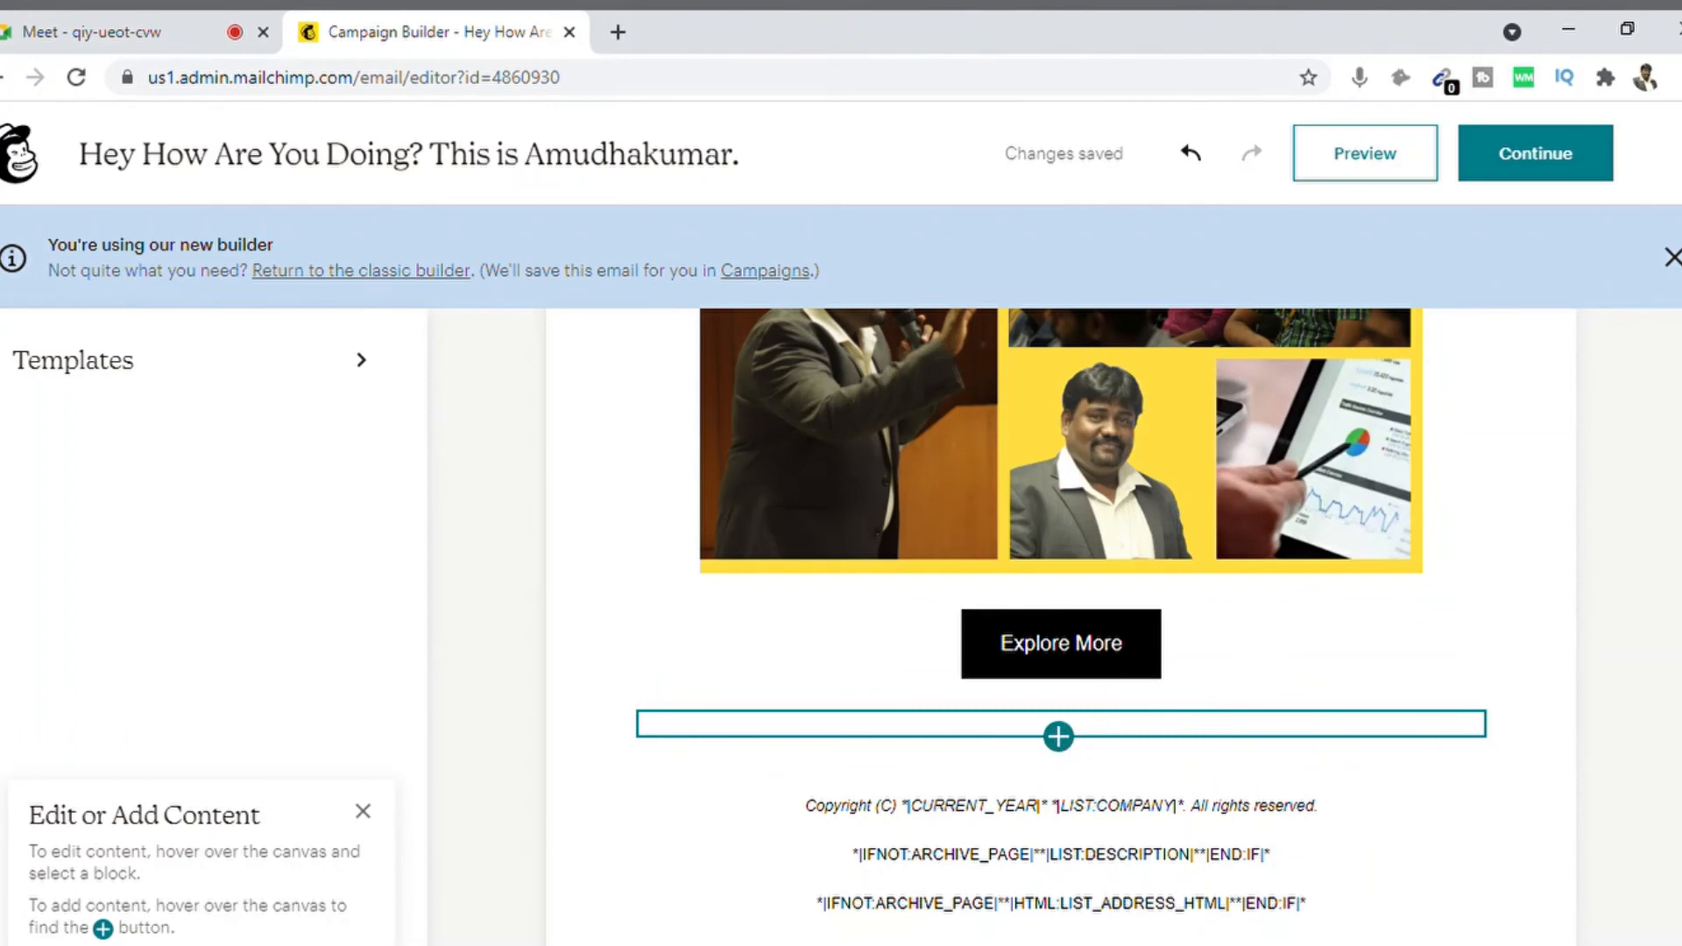
left_click(1083, 723)
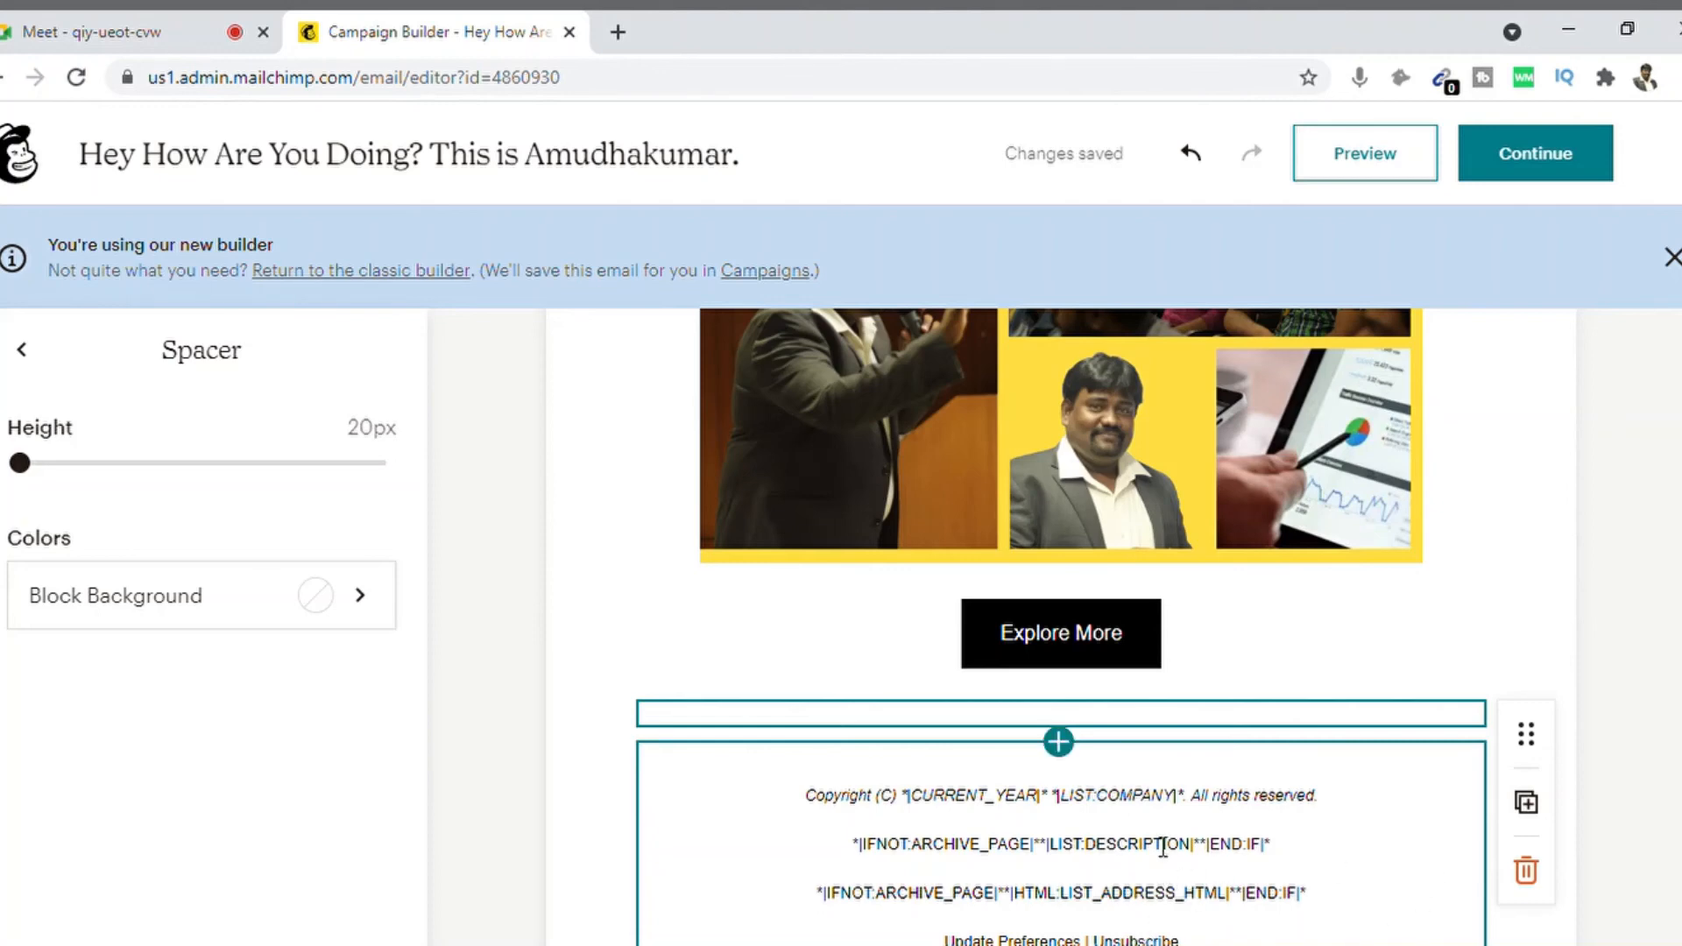
left_click(1119, 817)
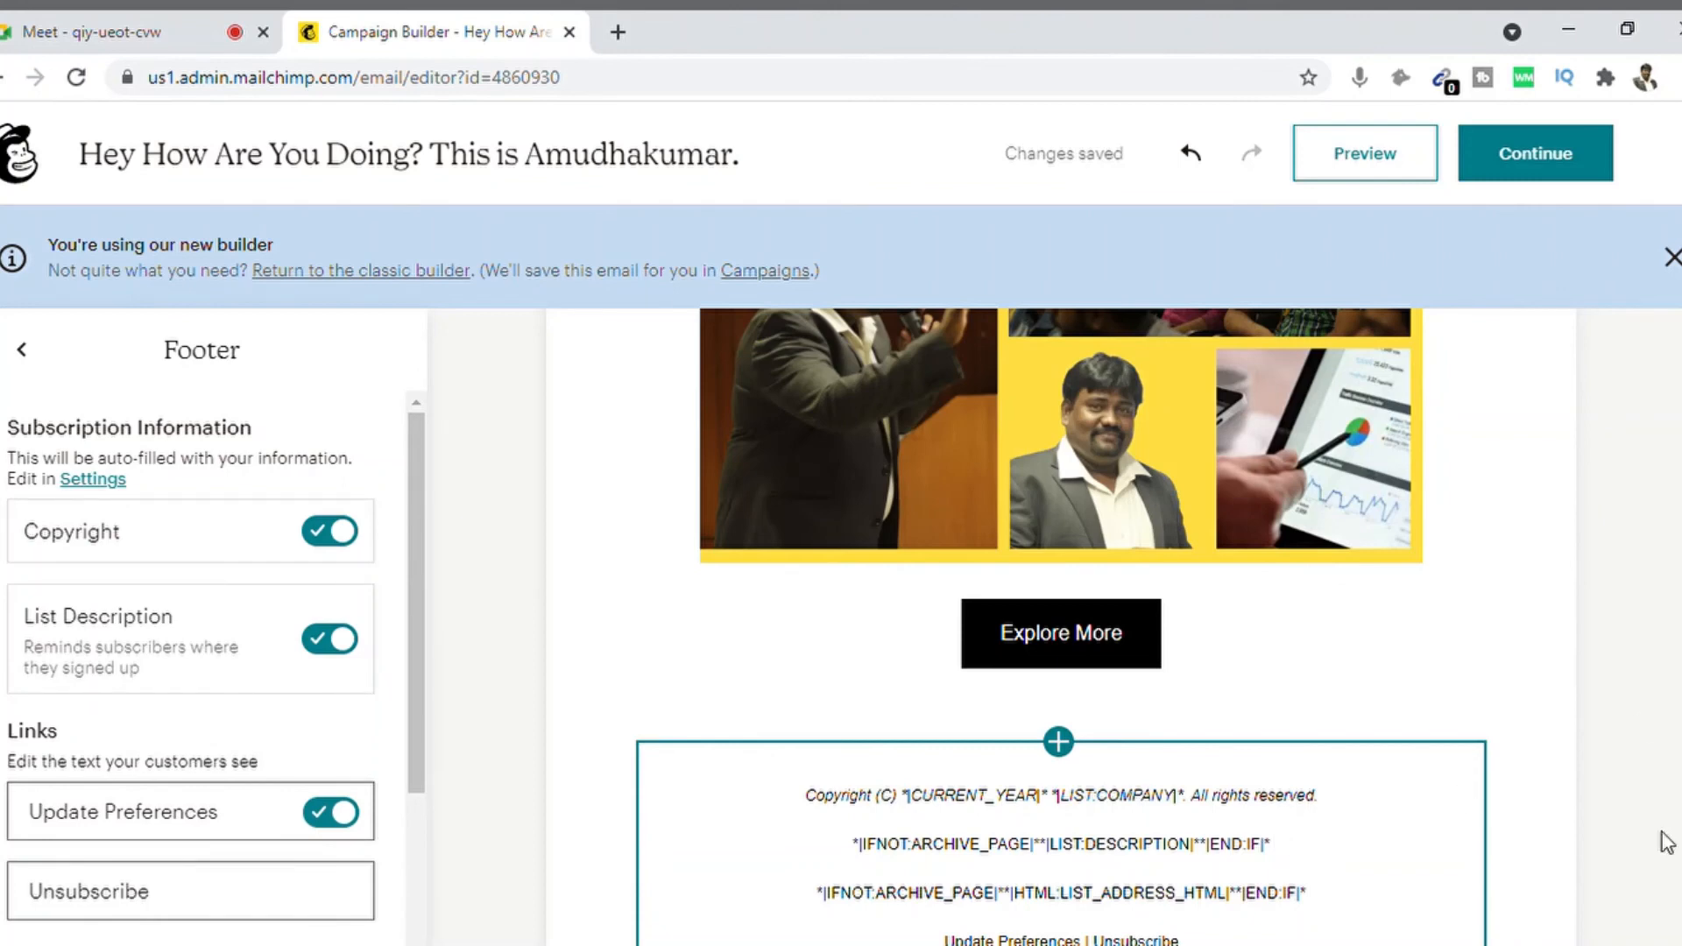
left_click(1043, 807)
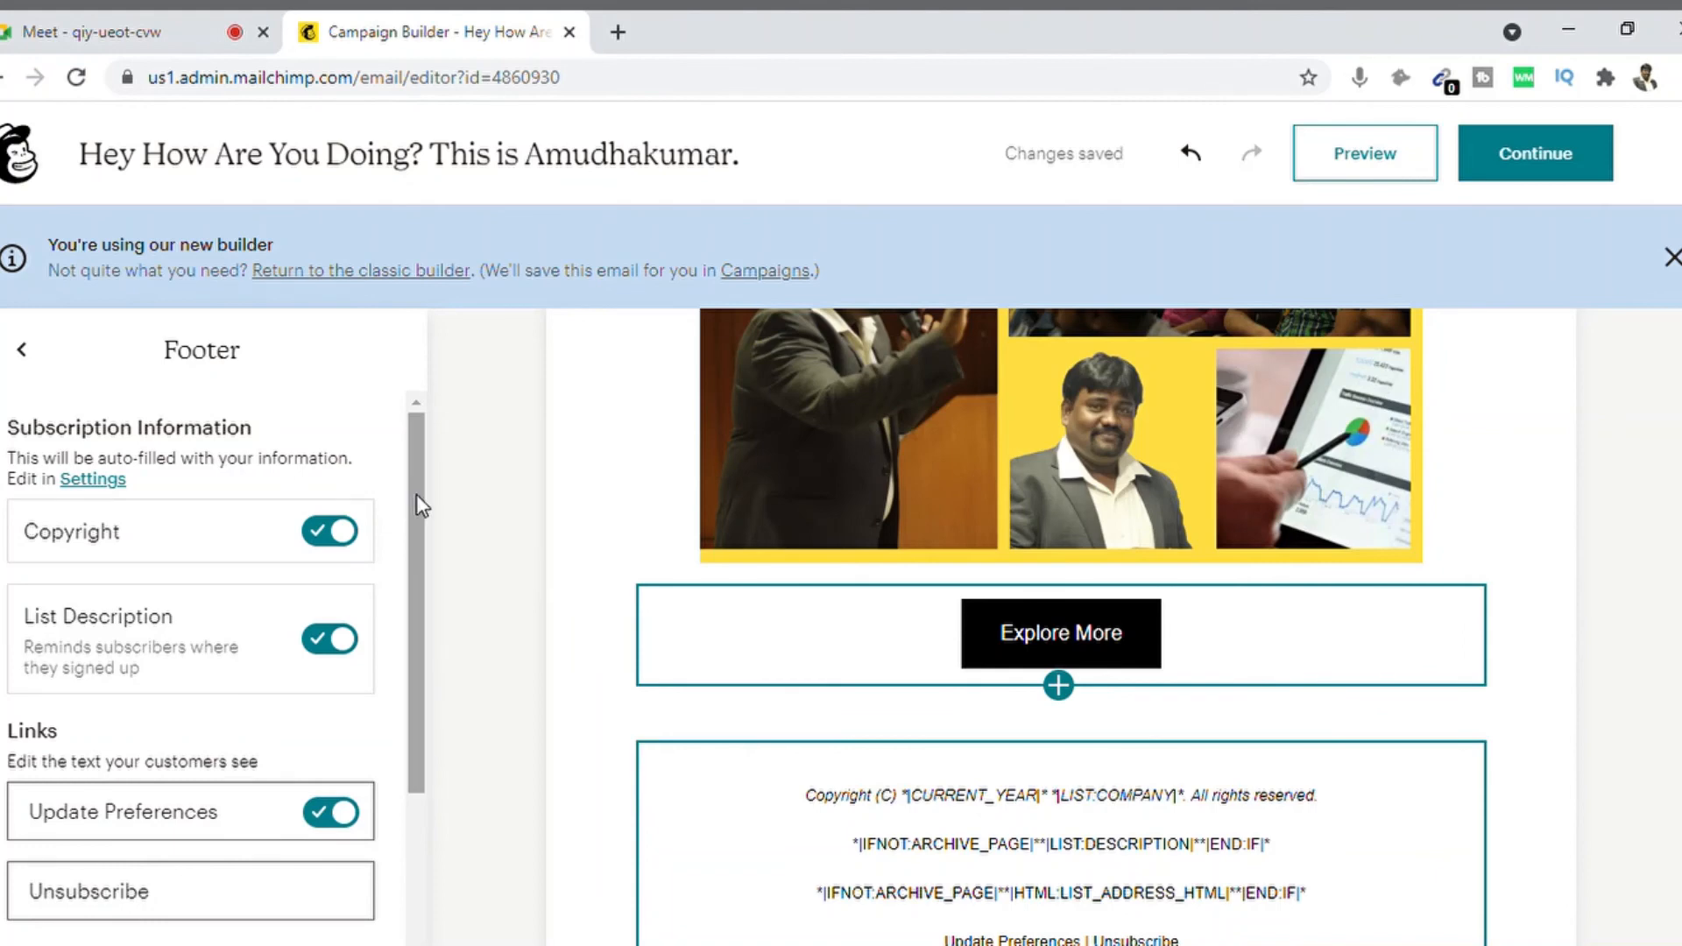
Step: Hide the list description, Update Preferences link and copyright line from the footer
left_click_drag(417, 497, 419, 578)
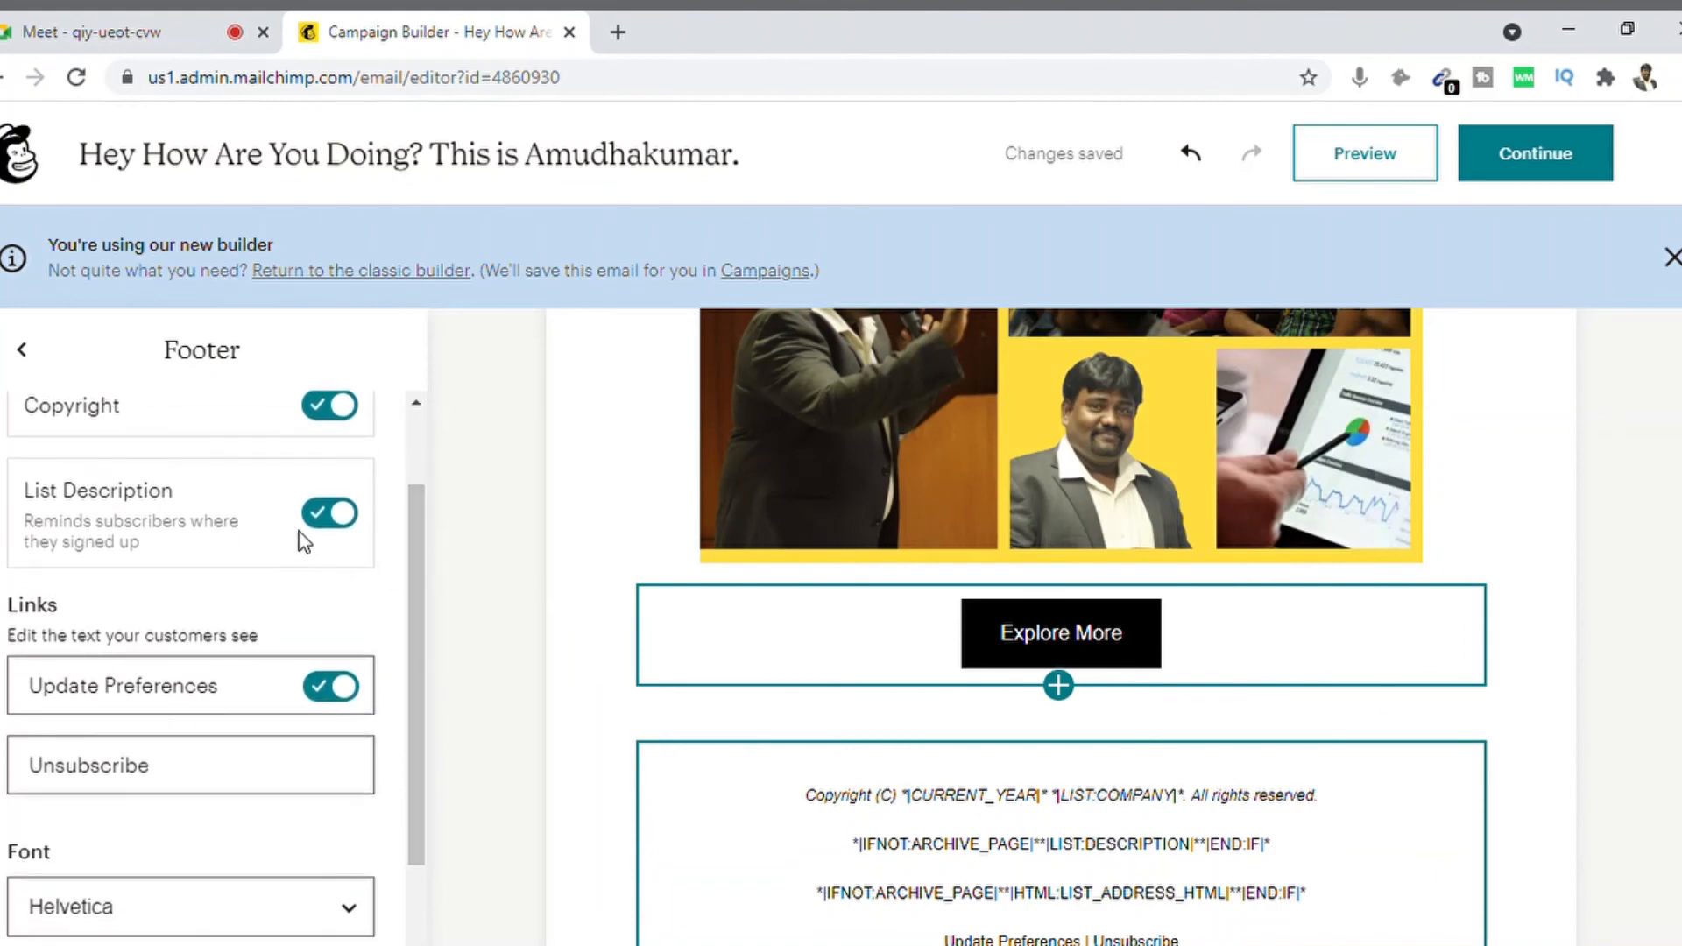
left_click(330, 515)
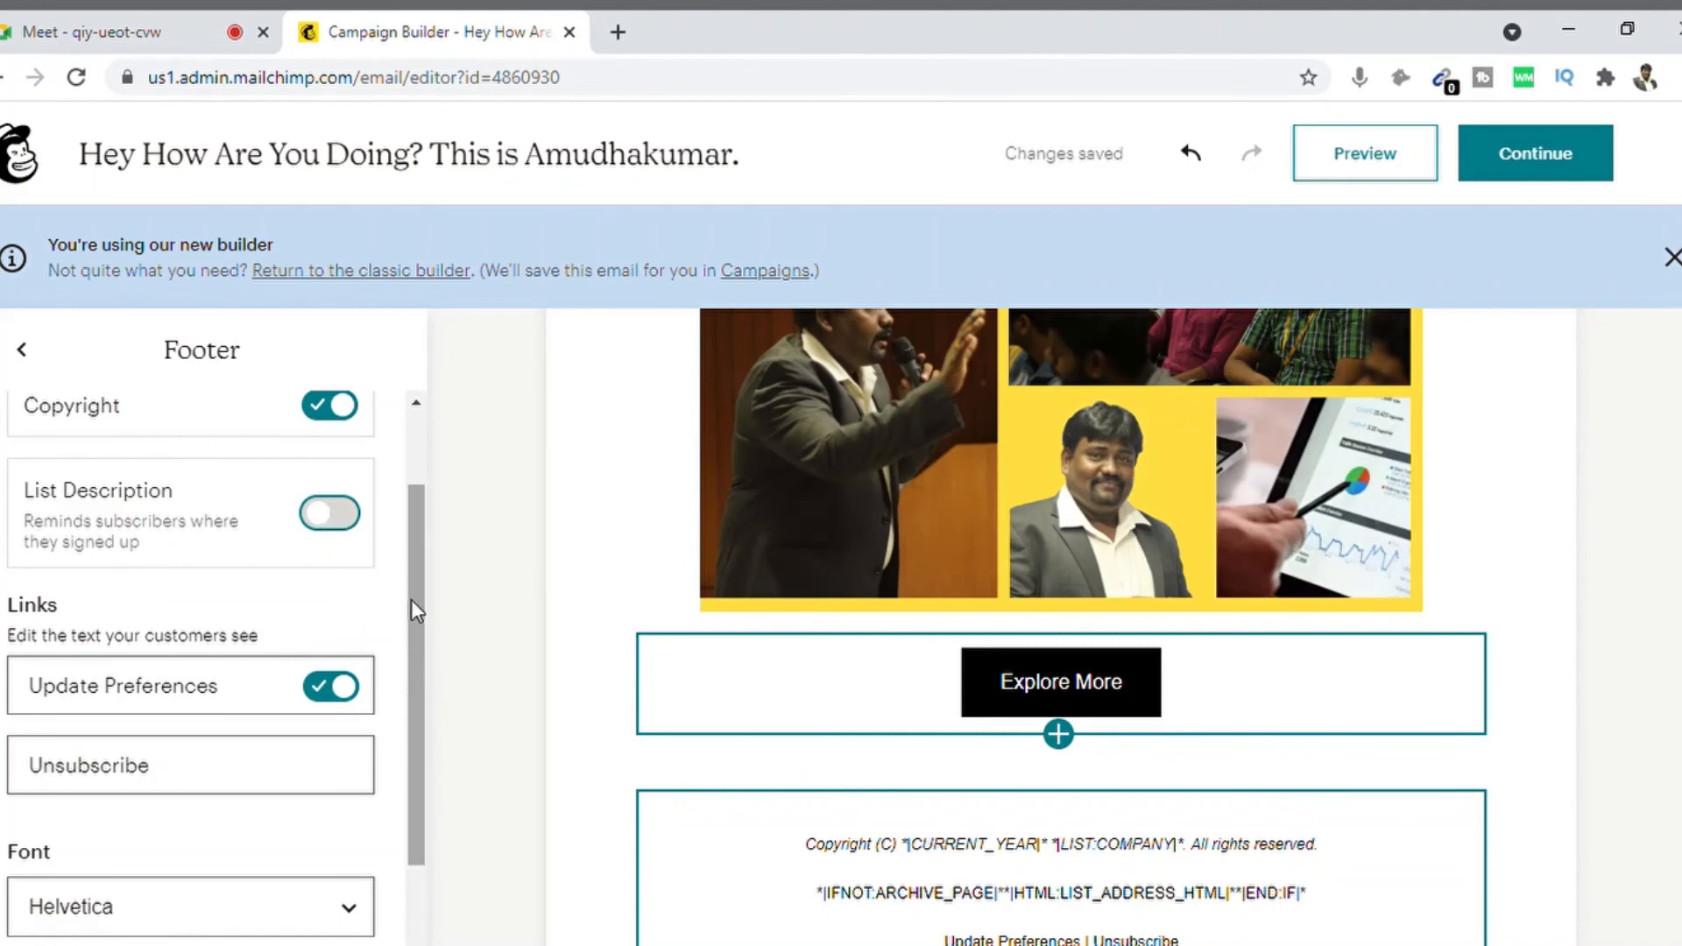
left_click(336, 699)
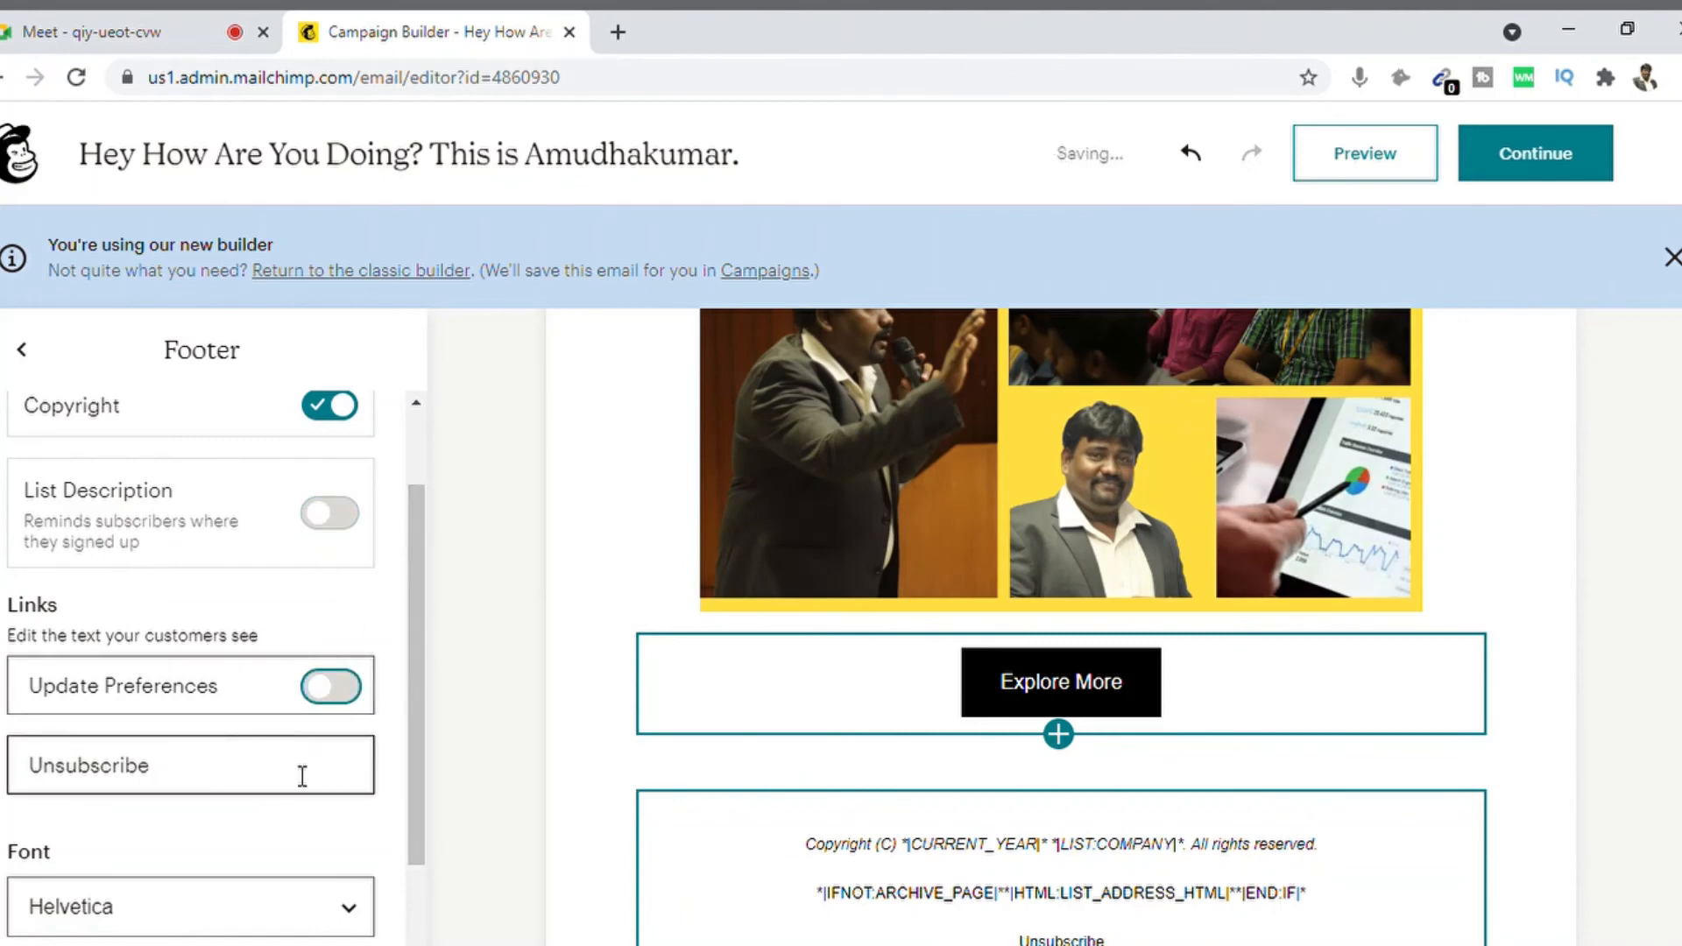
left_click_drag(412, 635, 403, 459)
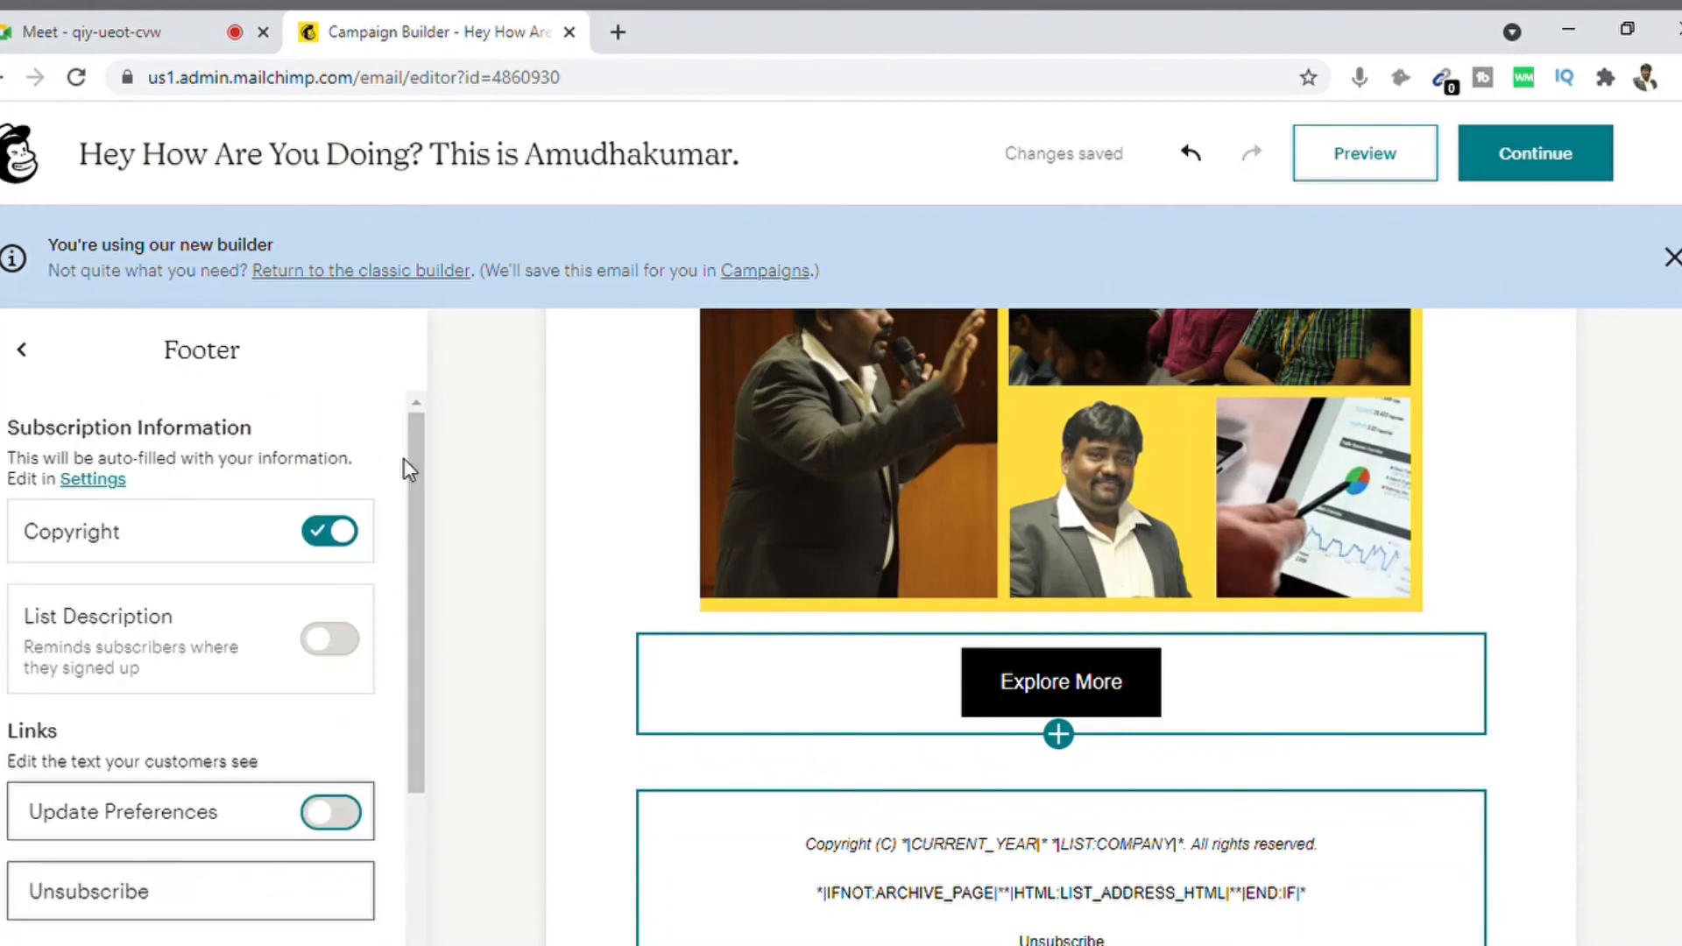
left_click(336, 535)
left_click(337, 534)
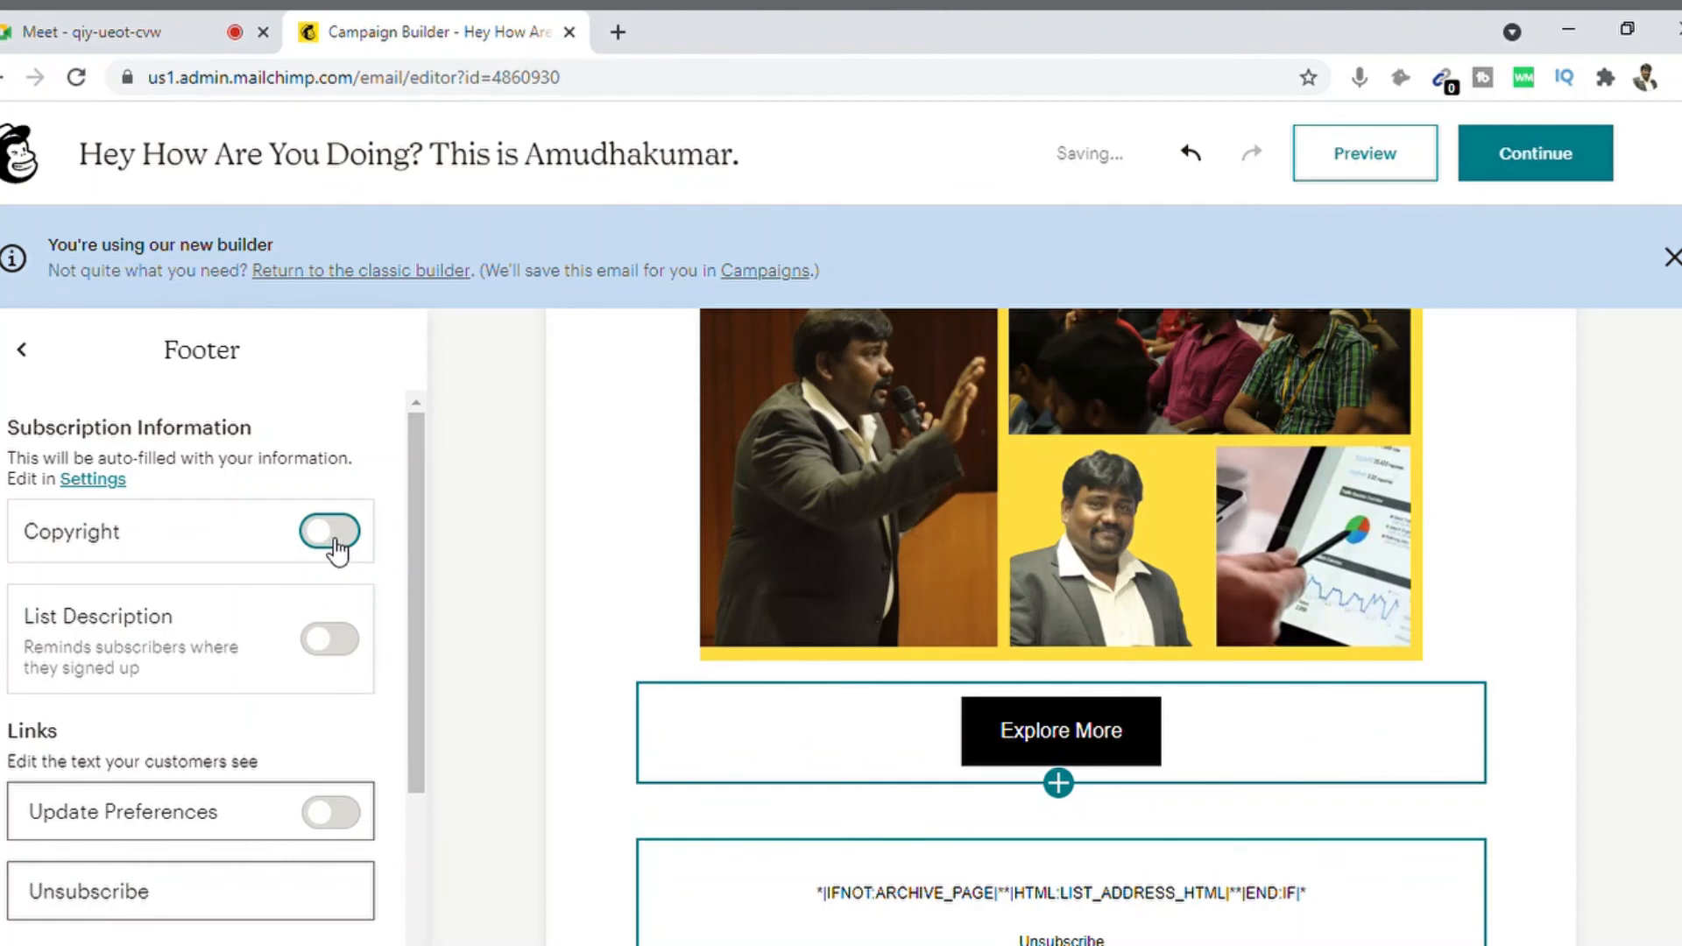
left_click(868, 905)
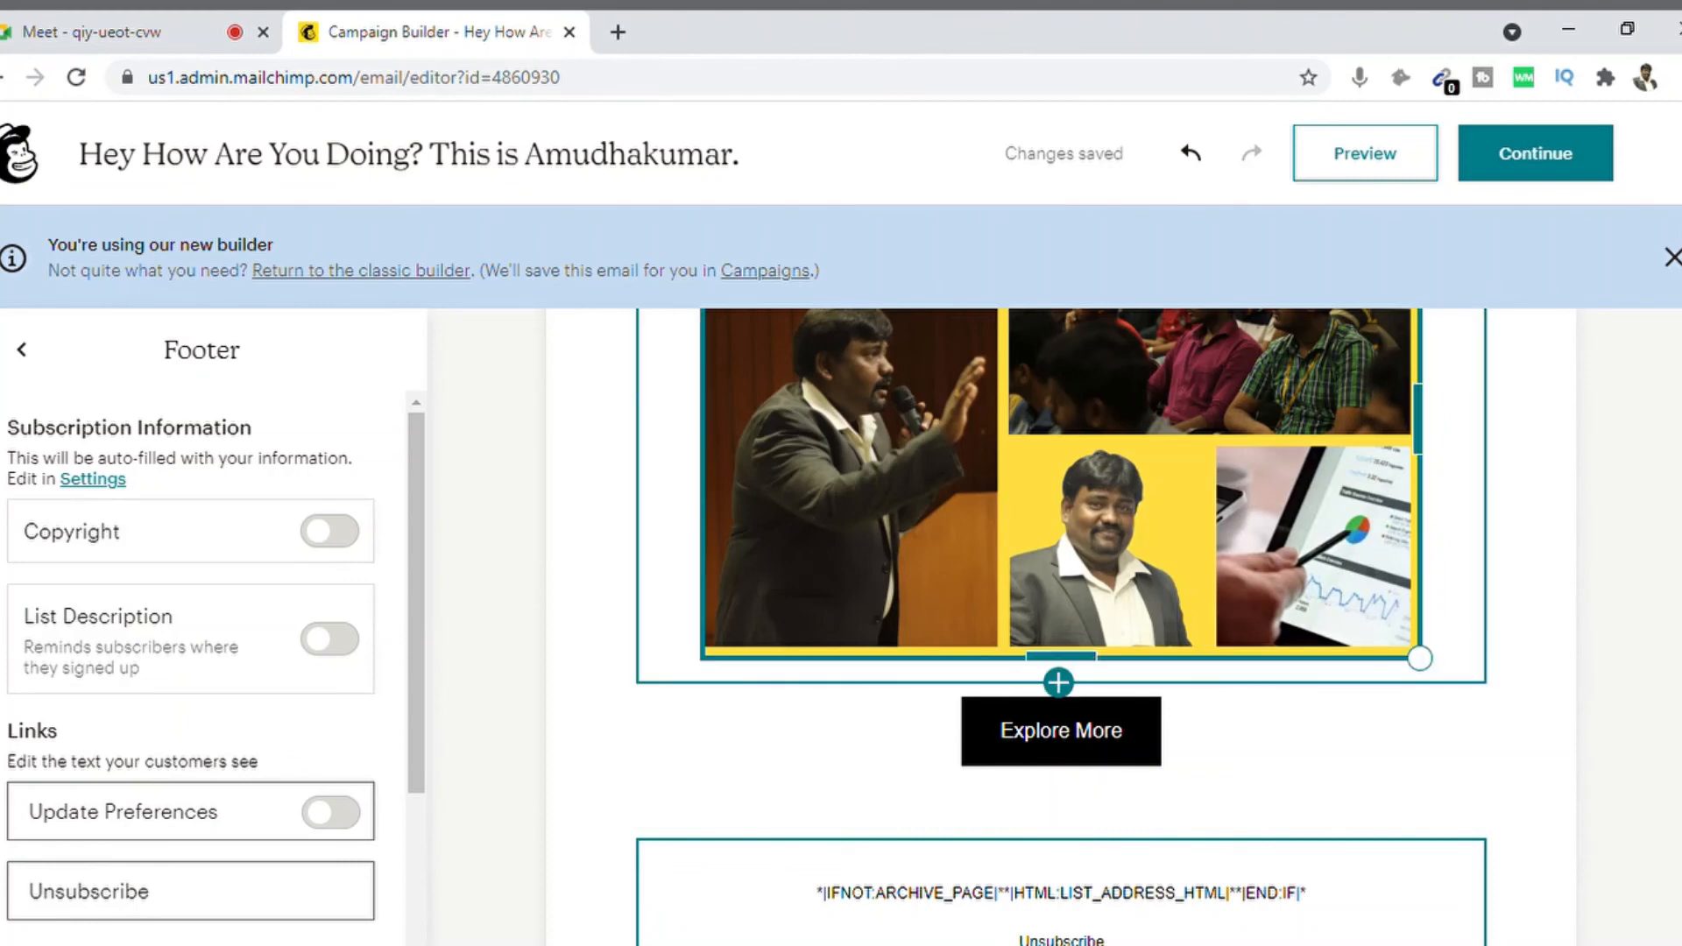
Step: Return to the top of the email and open the preview
left_click(1421, 658)
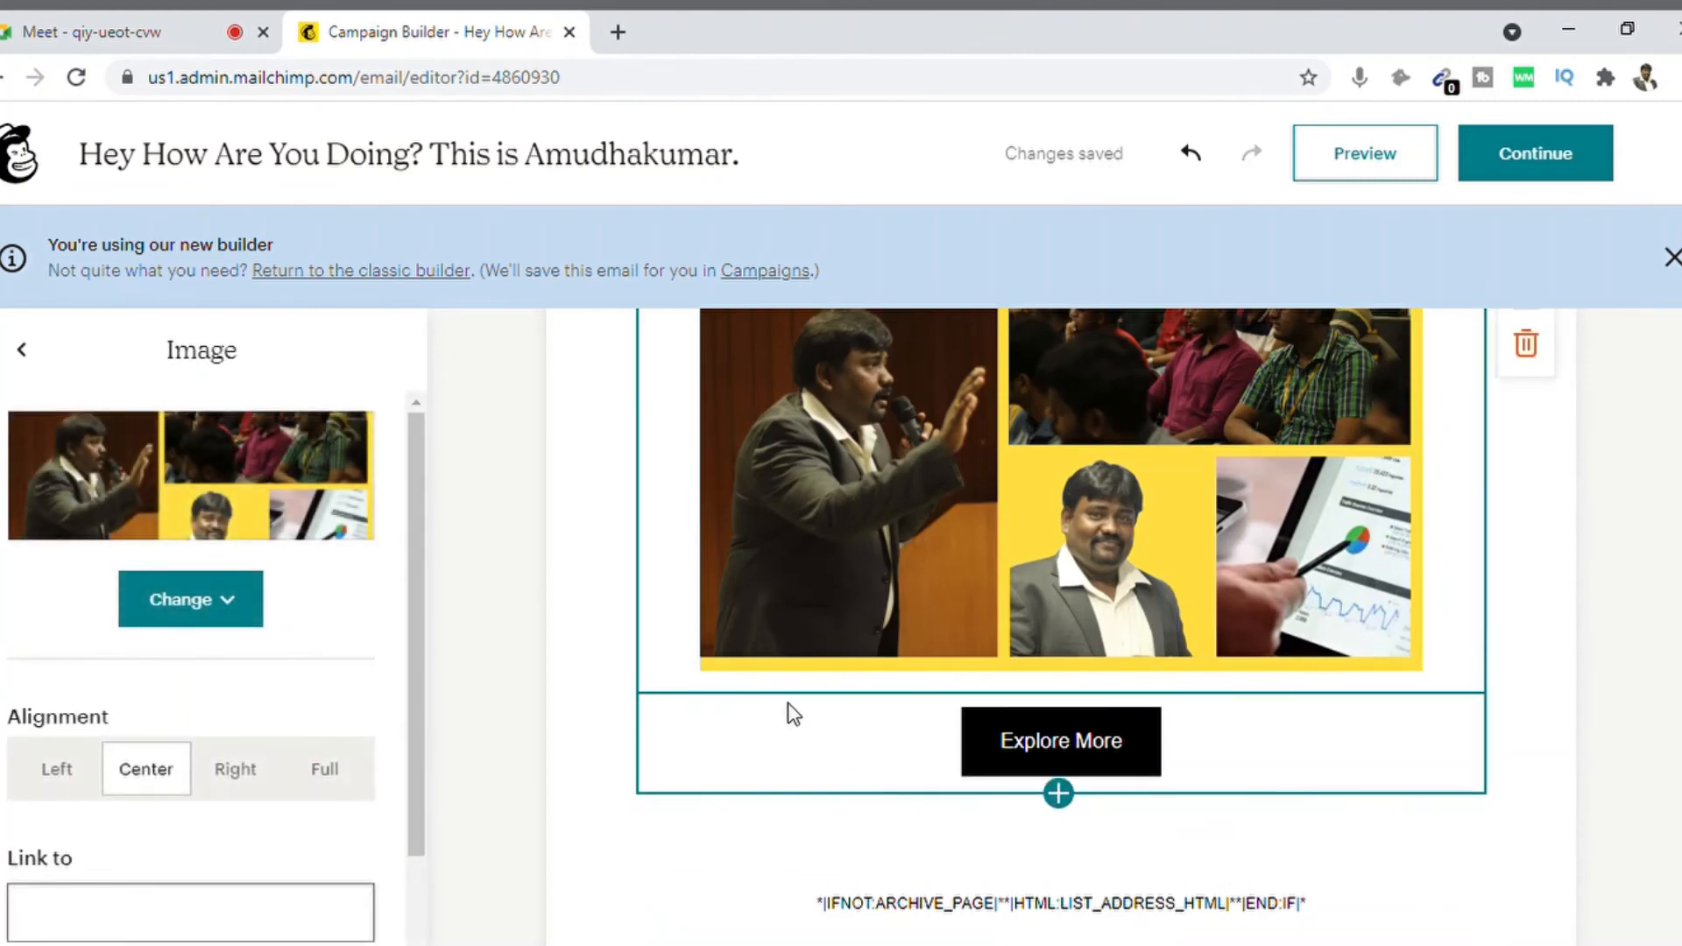
scroll(1060, 614, "up", 8)
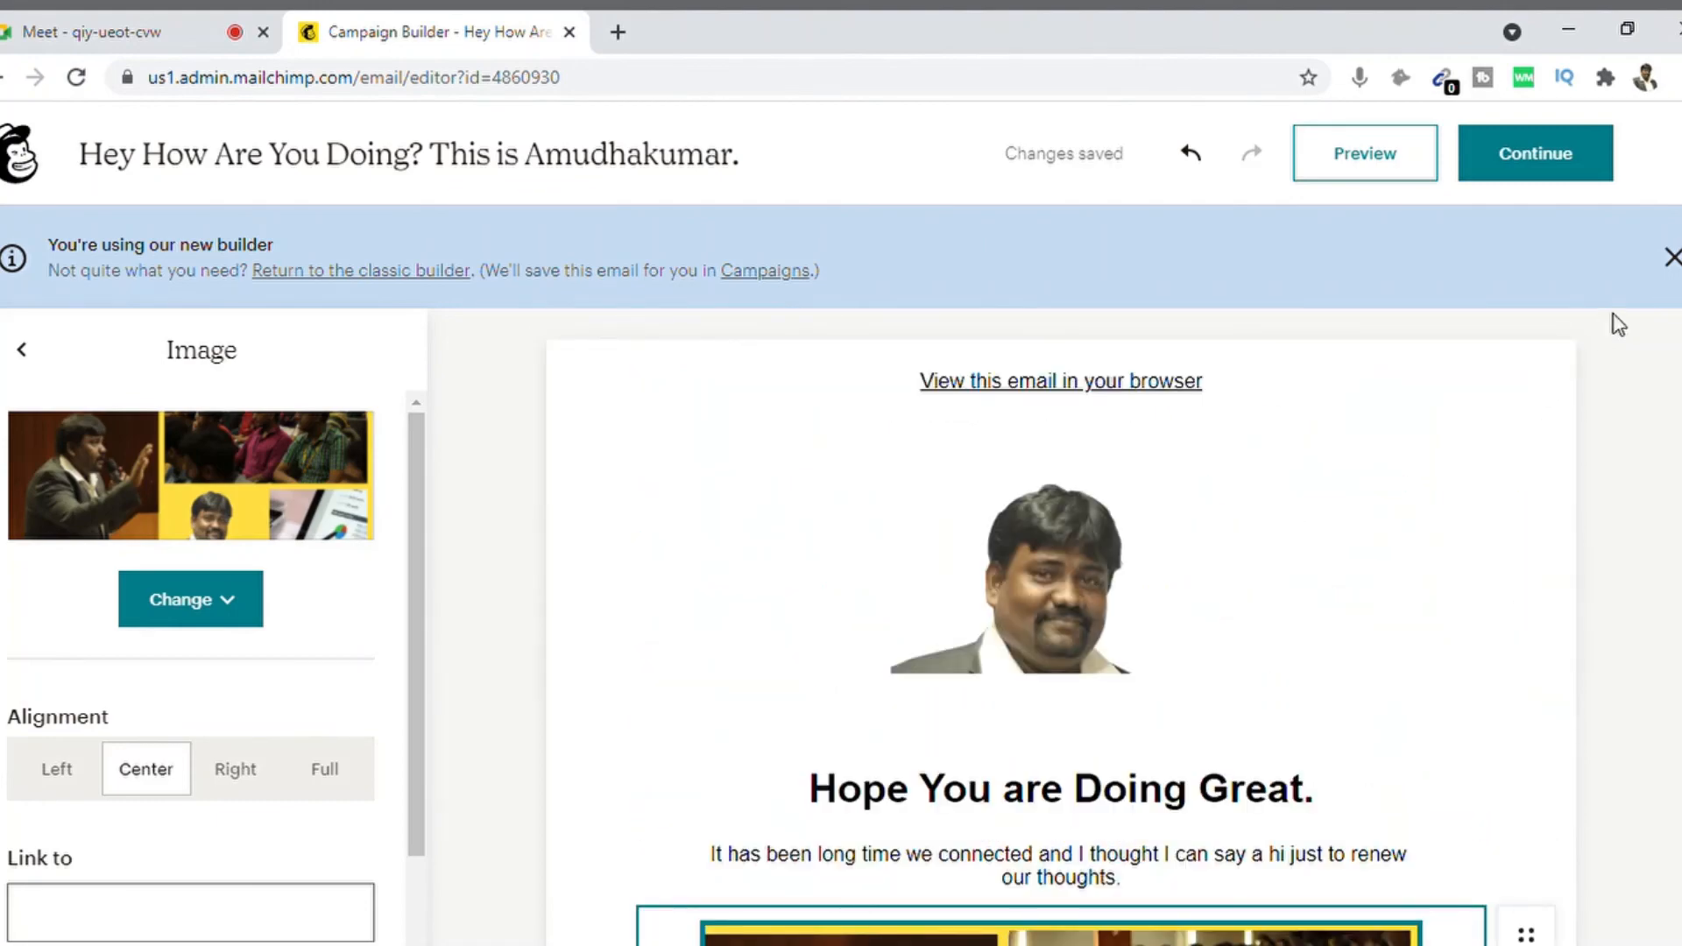
left_click(1381, 156)
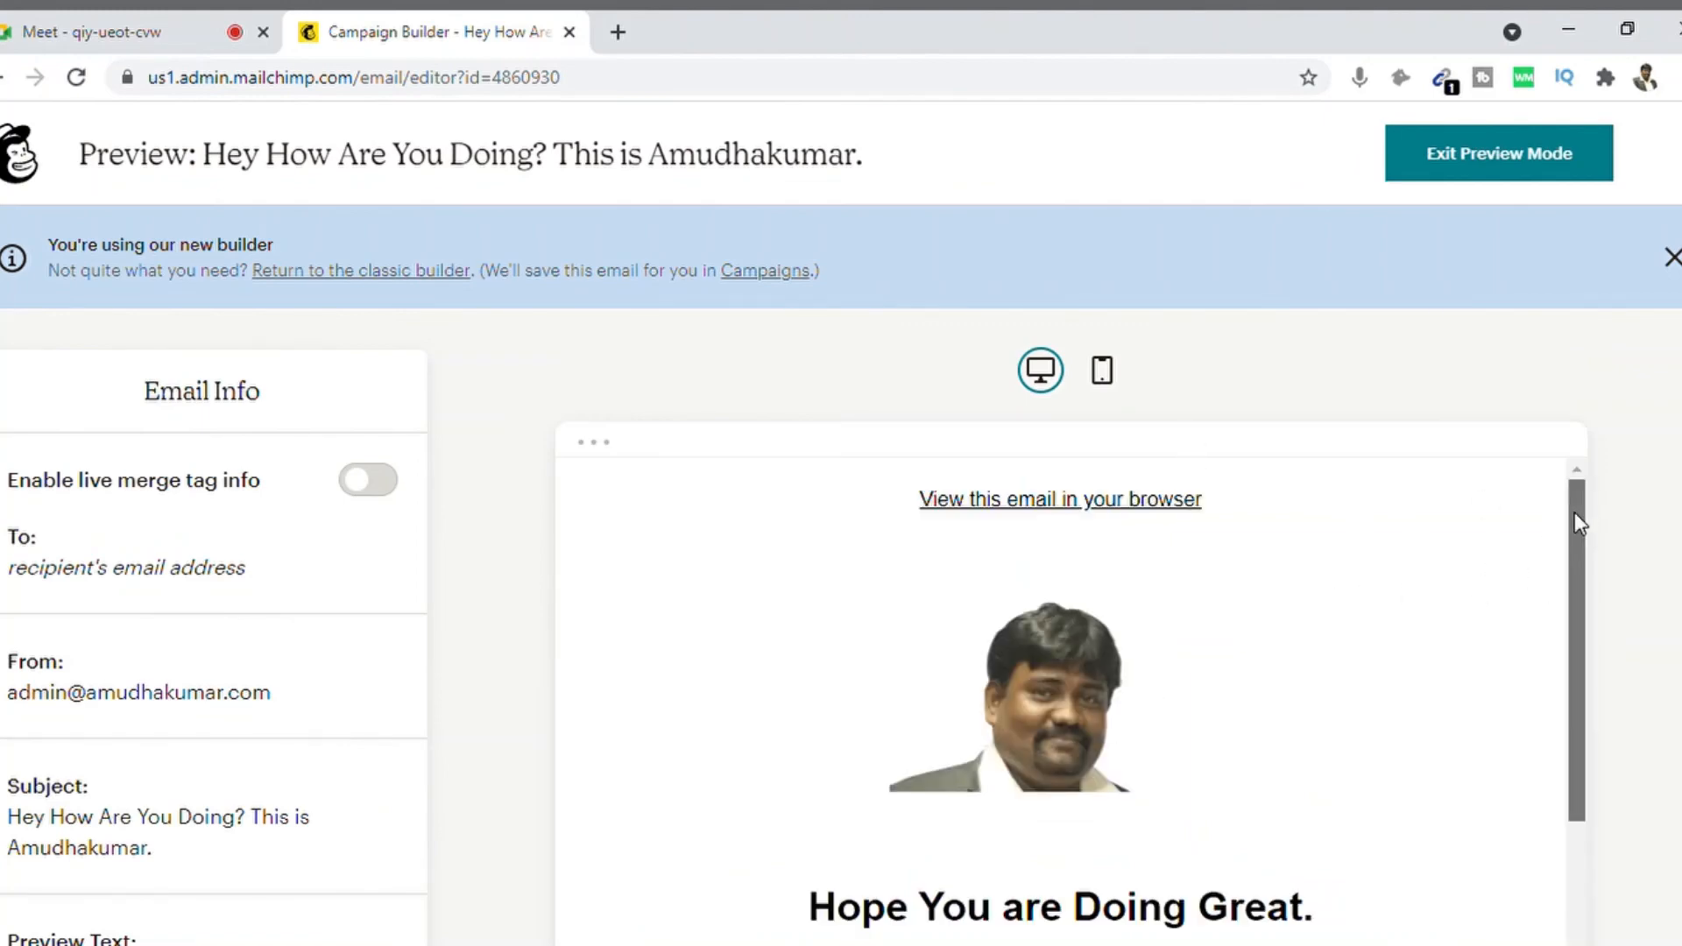
Step: Scroll the desktop preview down to the footer and back to the top
left_click_drag(1574, 512, 1595, 940)
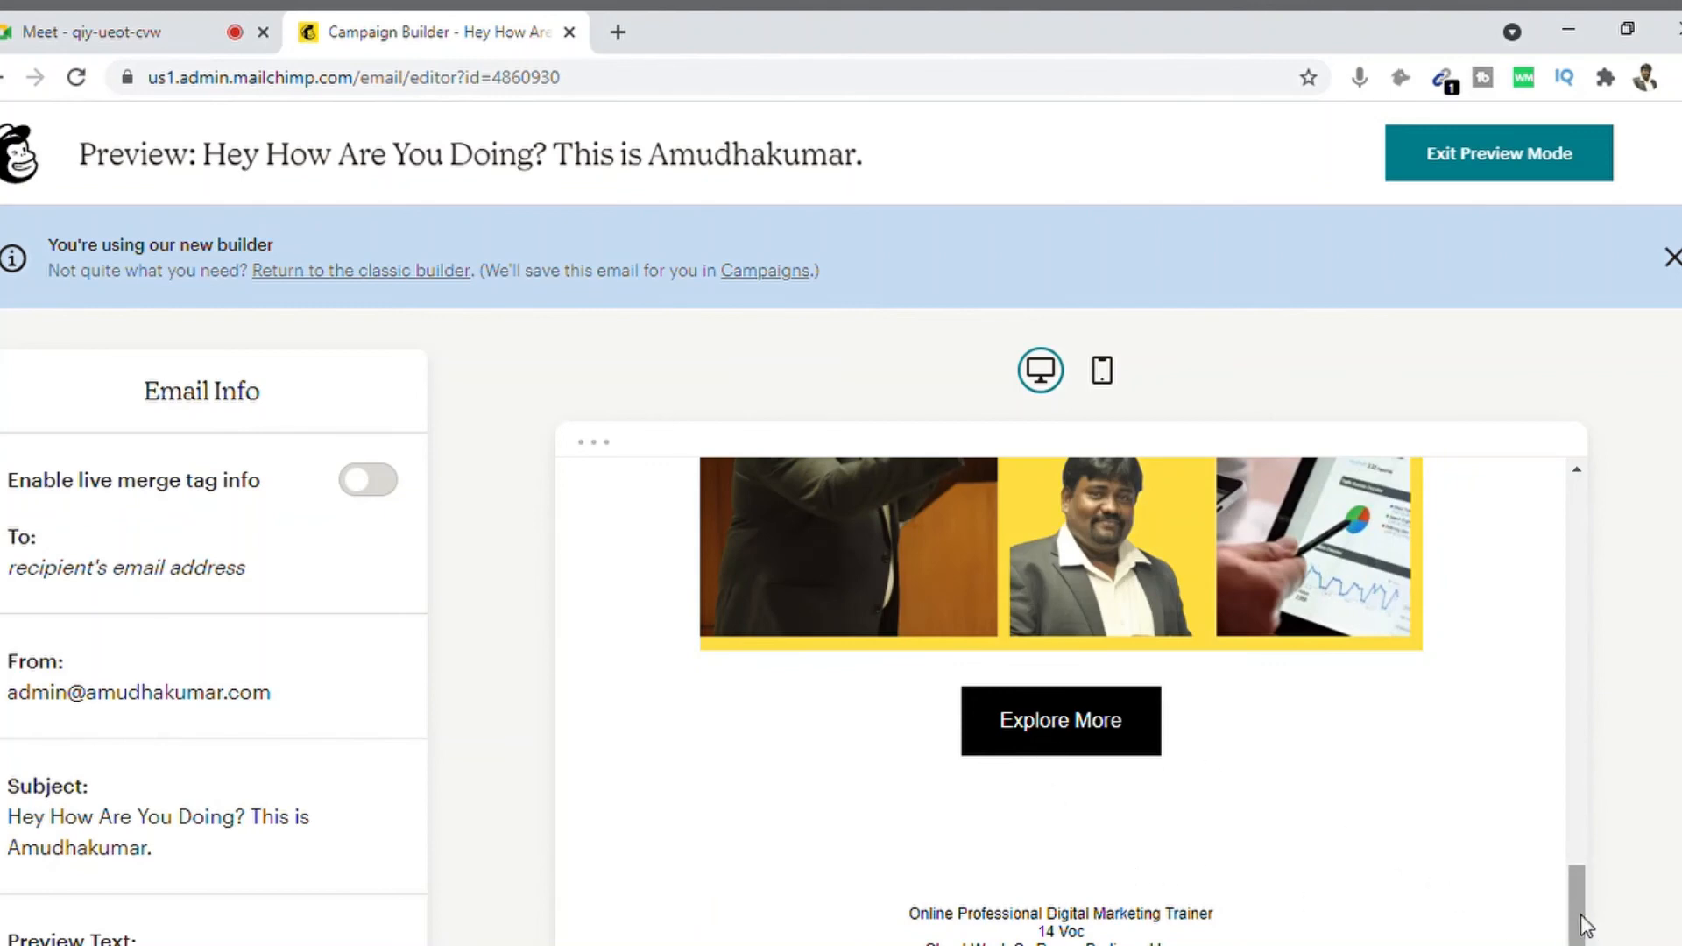
left_click_drag(1582, 916, 1549, 555)
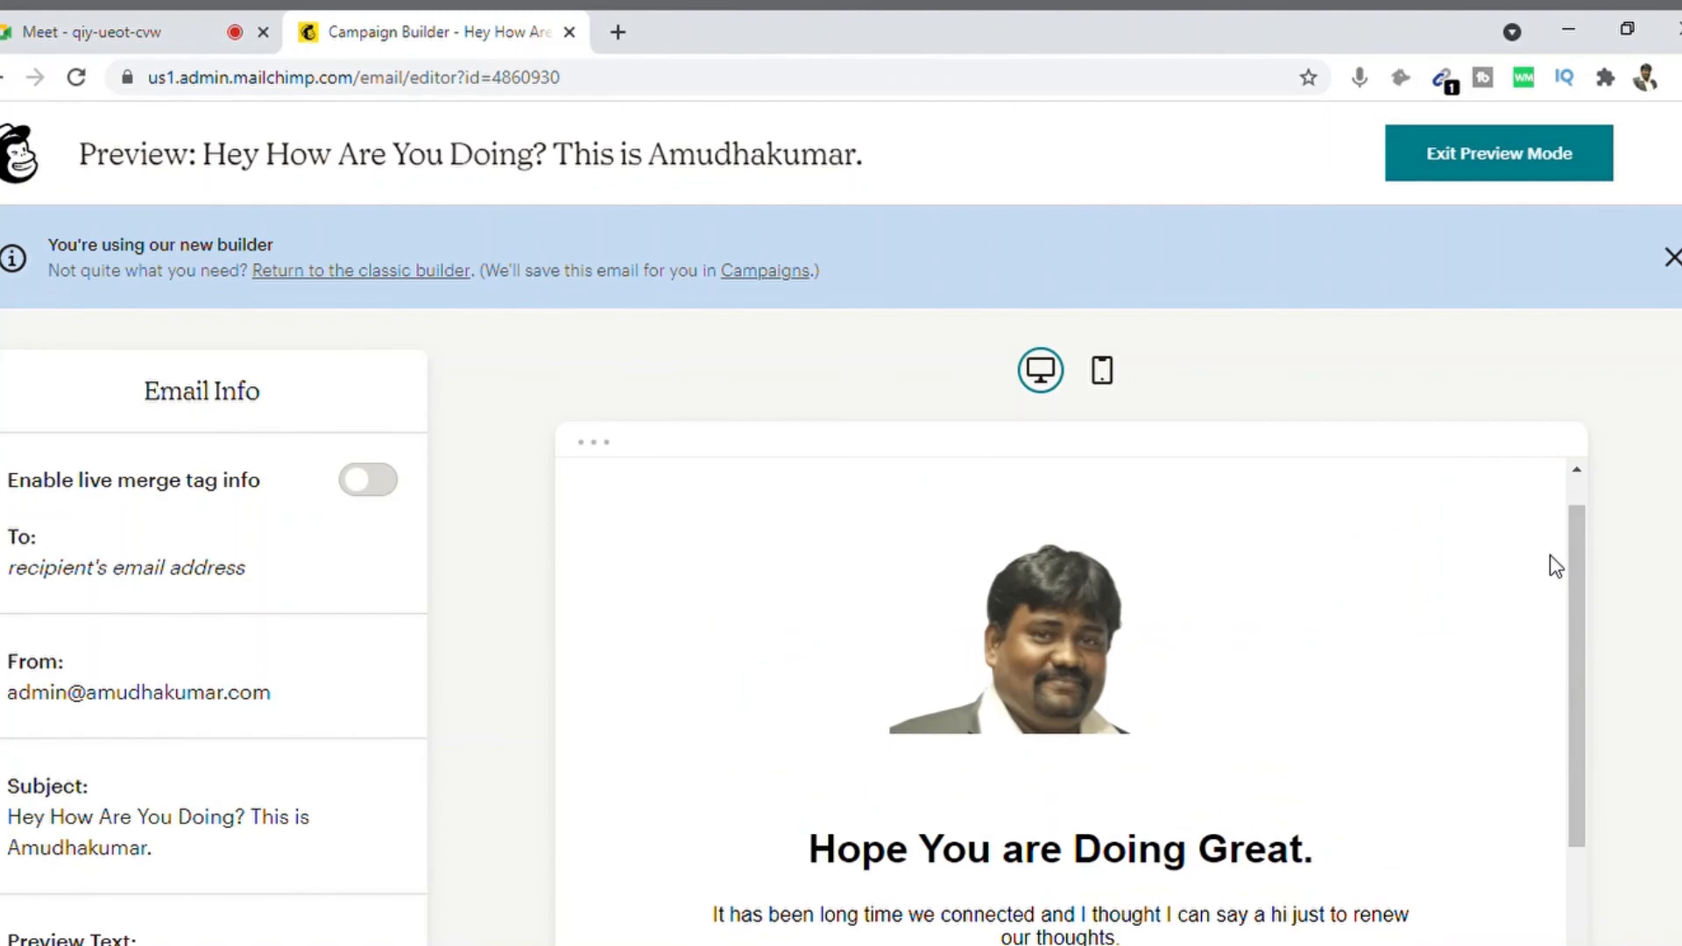
Step: Switch the preview to mobile view and dismiss the new-builder notice
left_click(1104, 371)
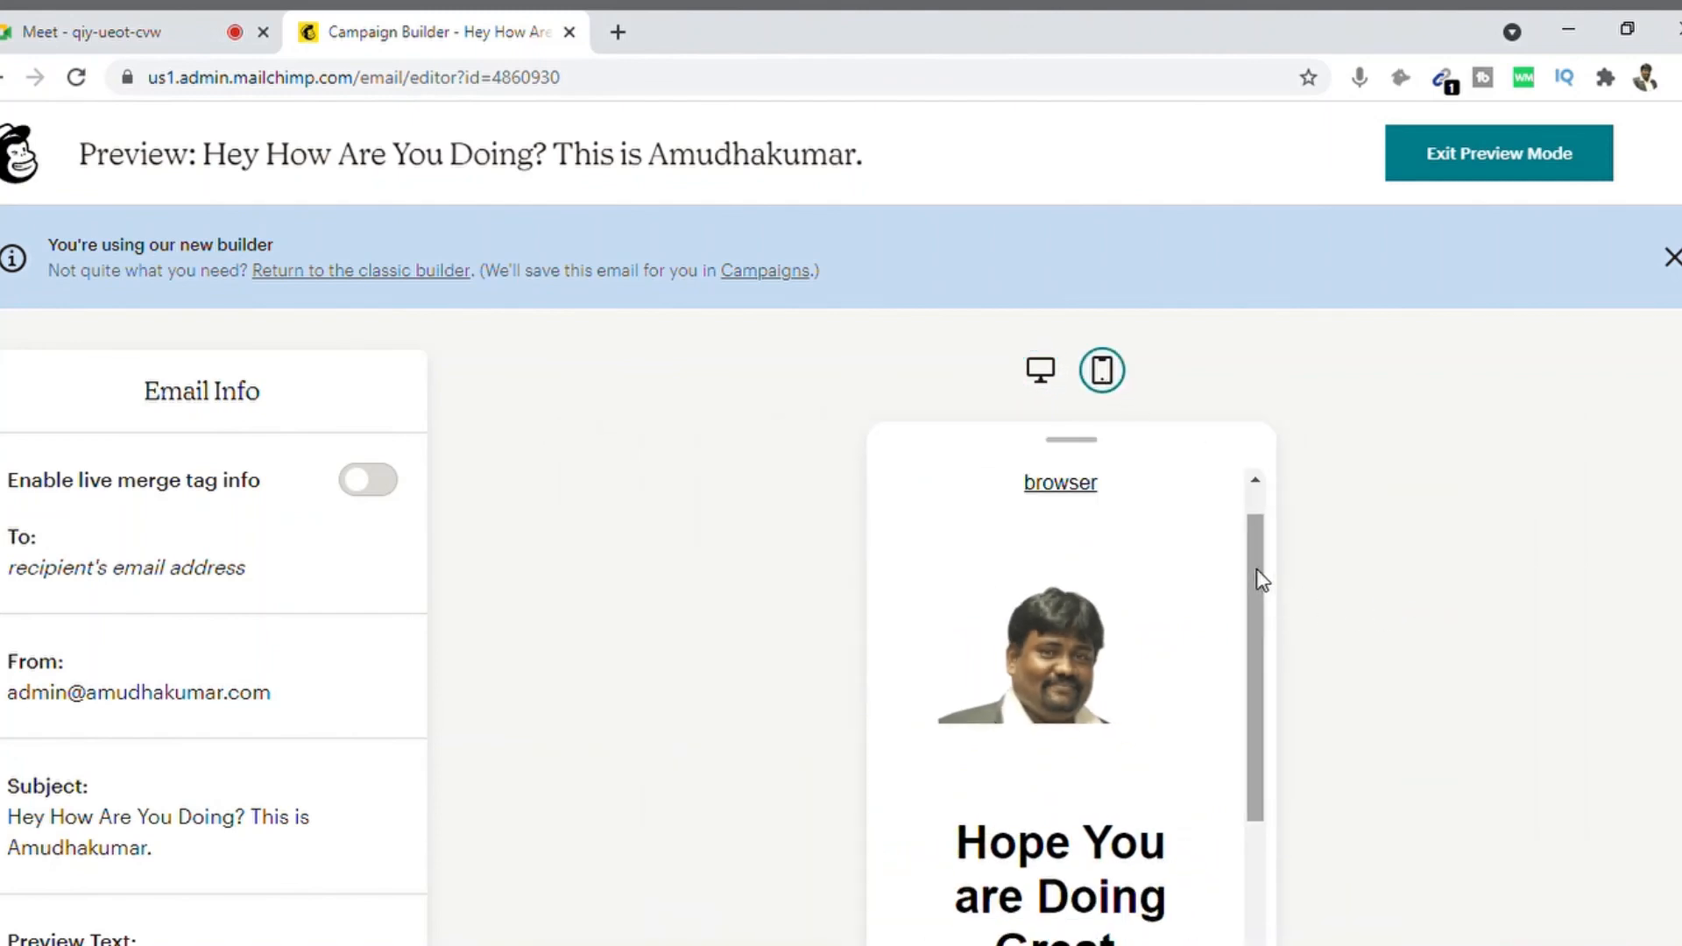
left_click_drag(1257, 572, 1248, 501)
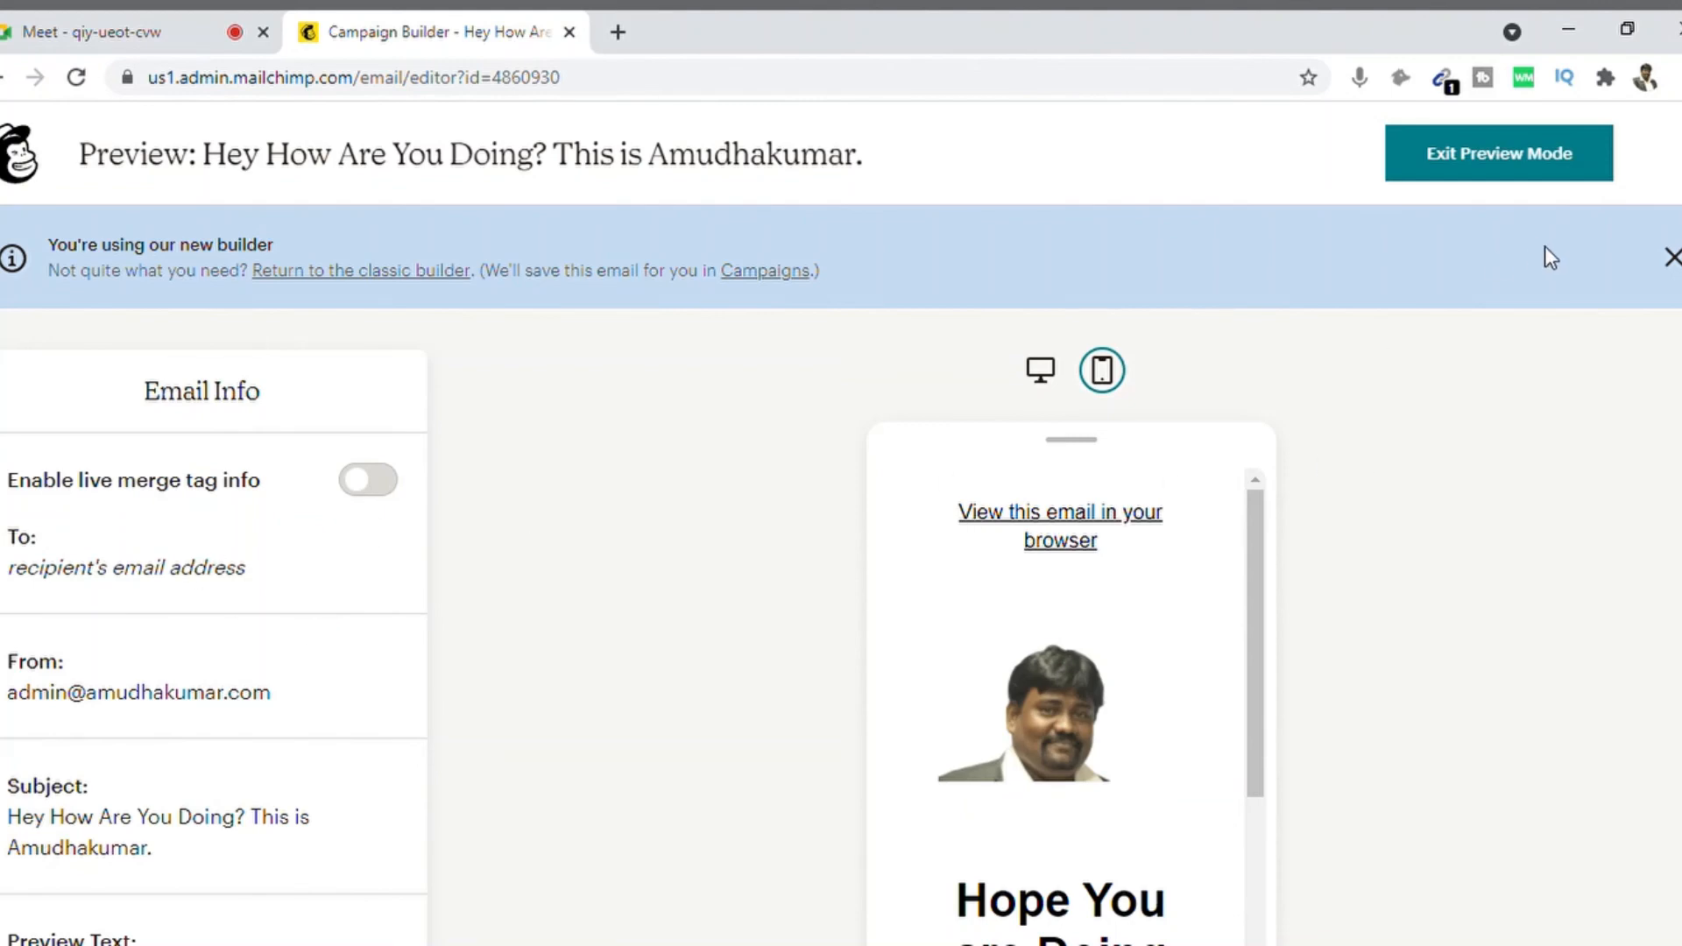
left_click(1672, 258)
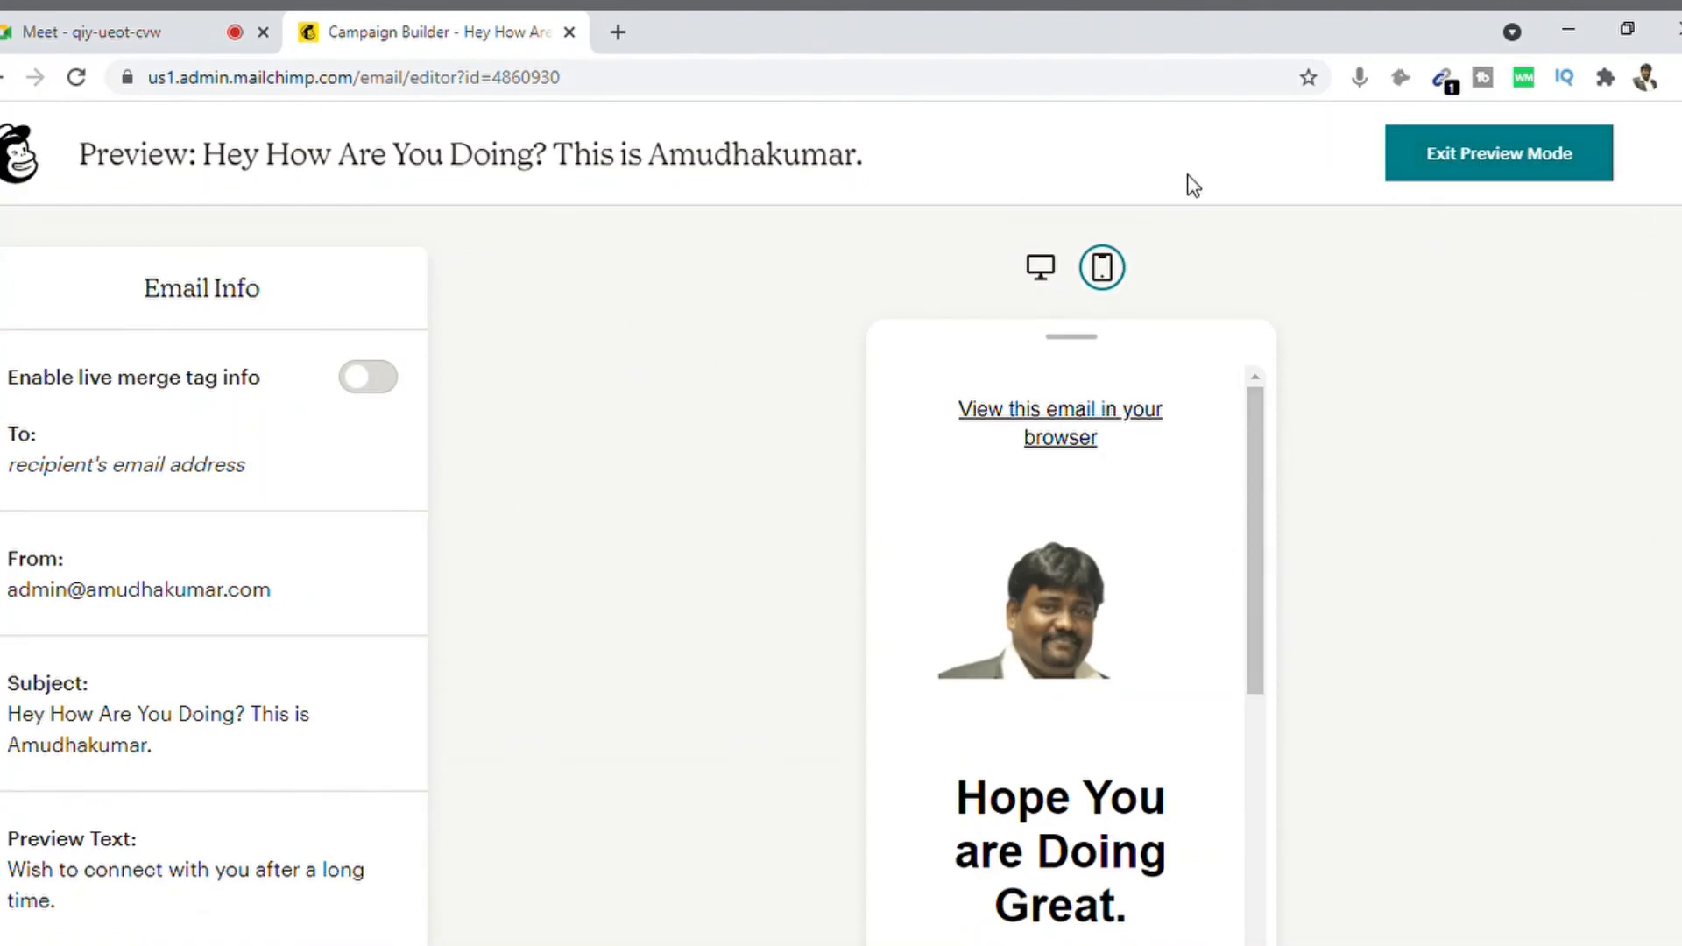
Step: Leave preview mode and continue to the checklist showing To, From, Subject and Content complete
left_click(1457, 158)
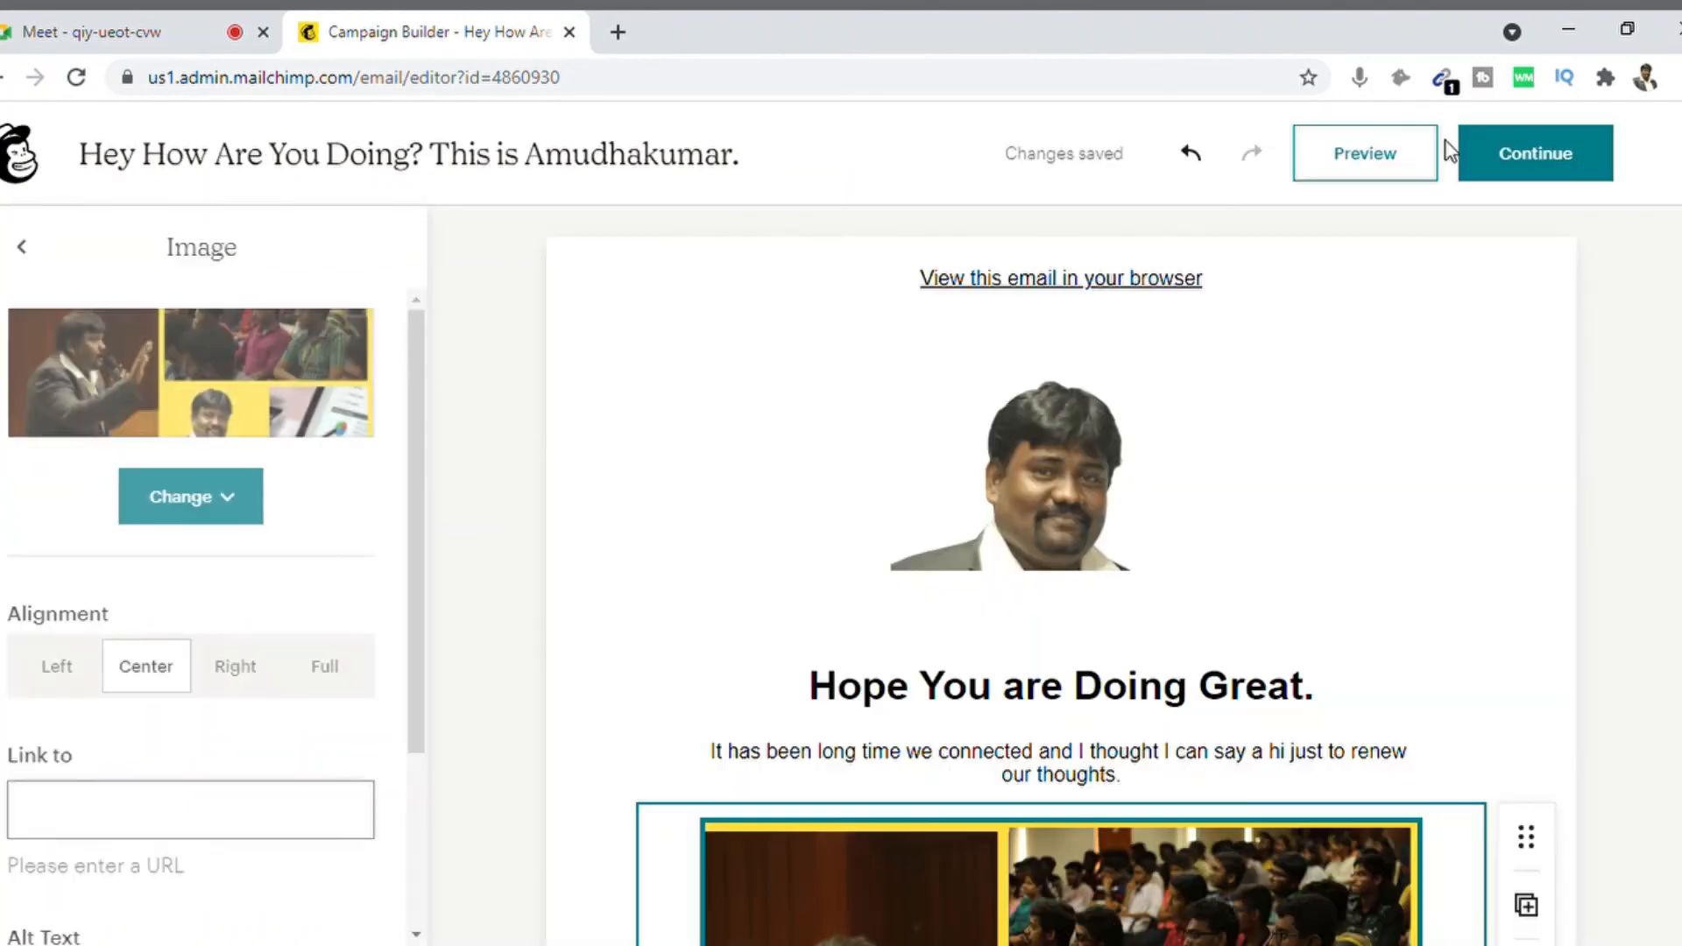
left_click(1535, 147)
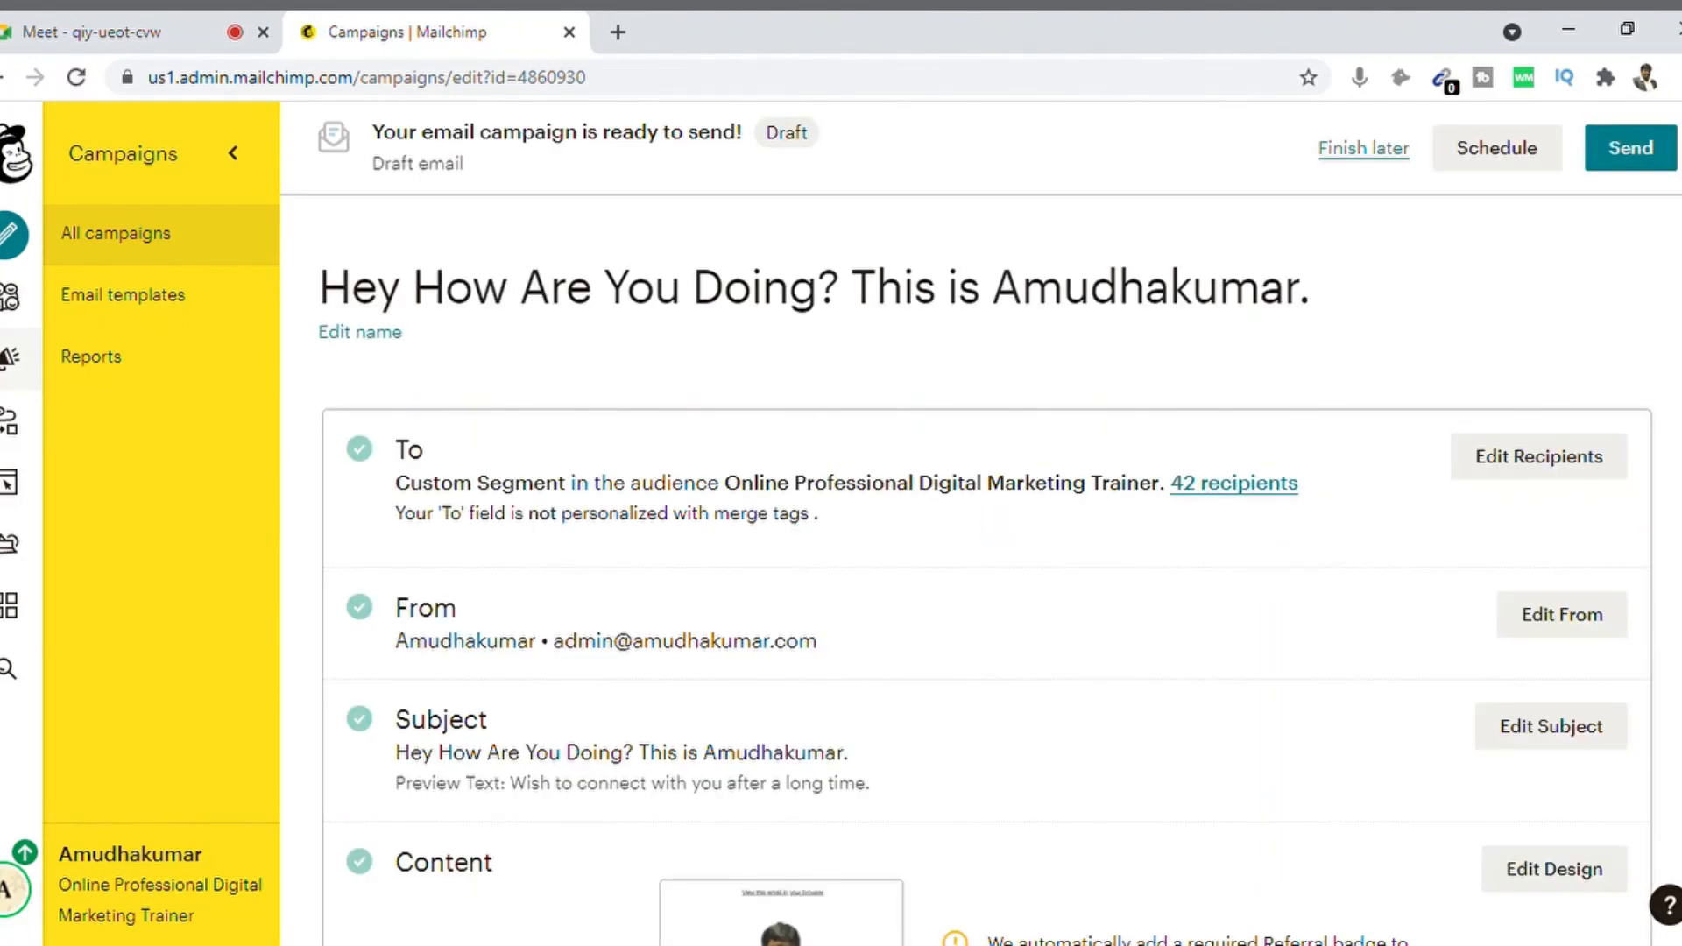
scroll(986, 569, "down", 3)
scroll(987, 569, "up", 2)
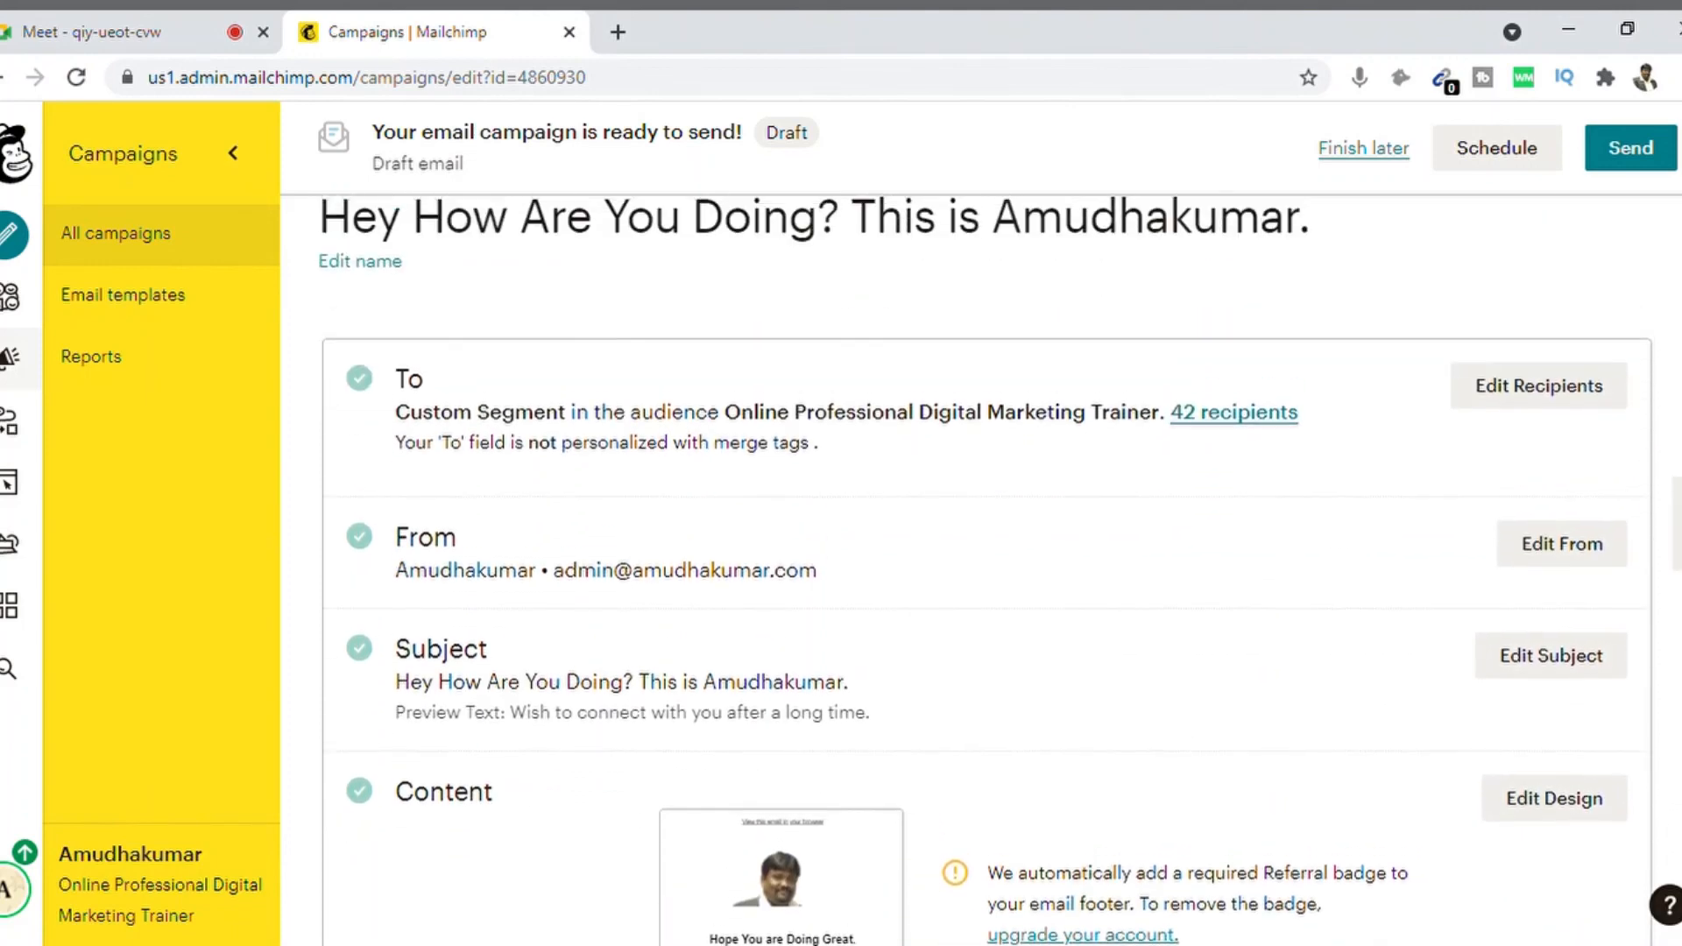
scroll(987, 570, "down", 1)
scroll(987, 569, "down", 1)
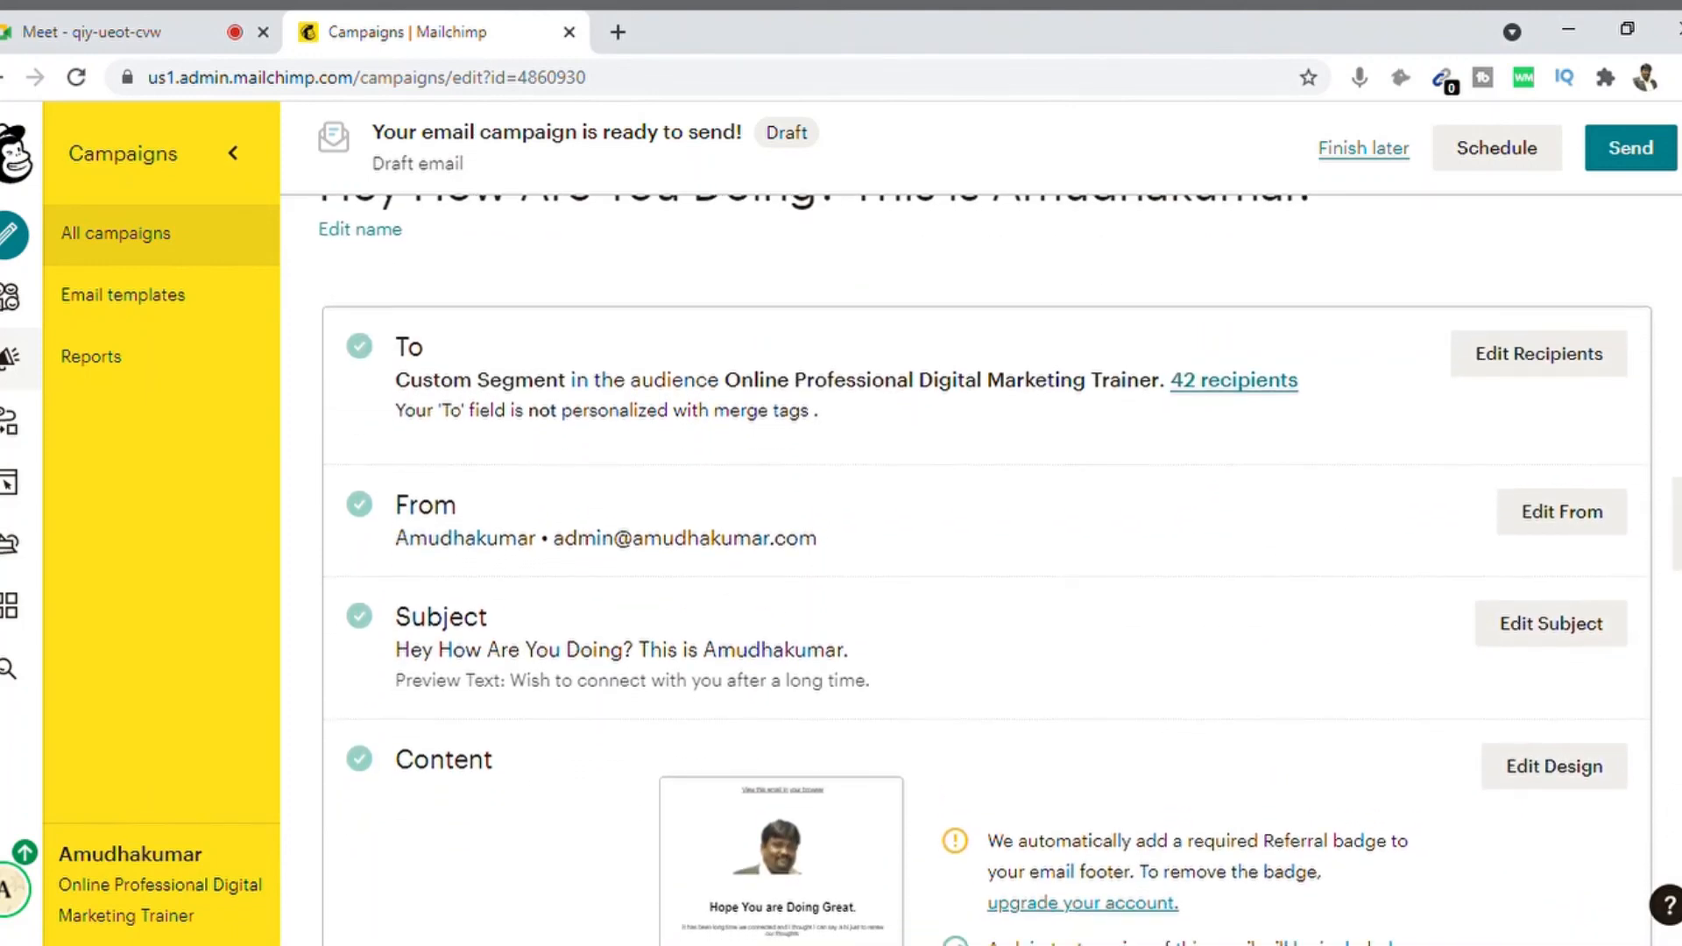
scroll(986, 570, "down", 1)
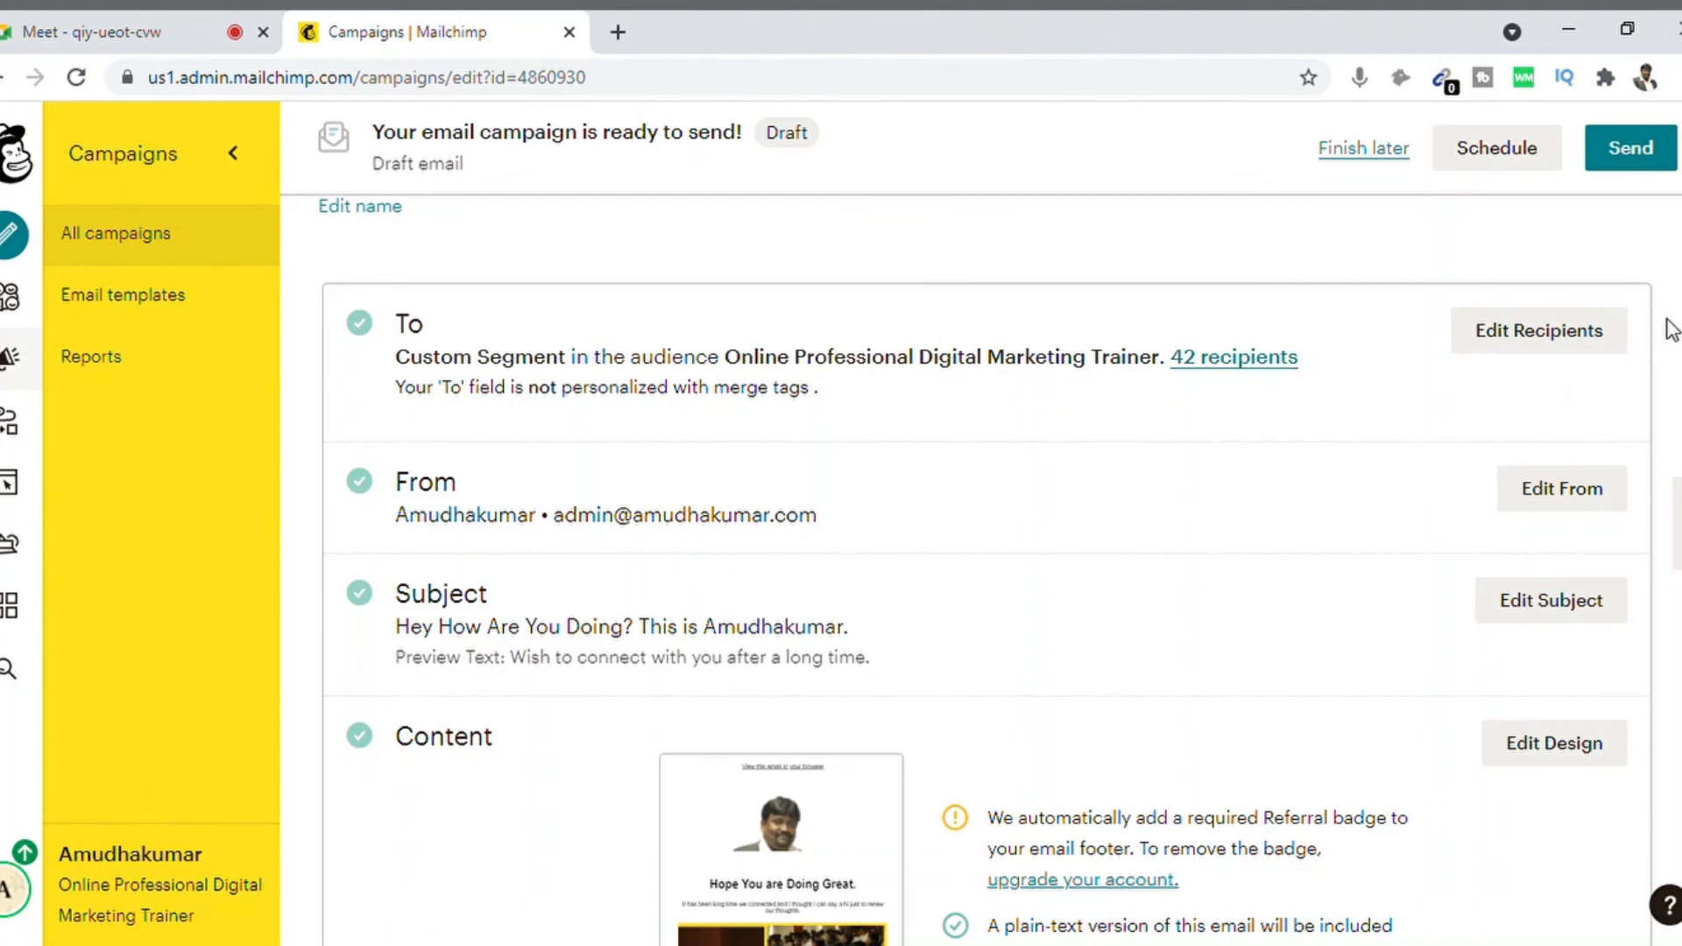
scroll(985, 571, "down", 1)
scroll(986, 570, "down", 4)
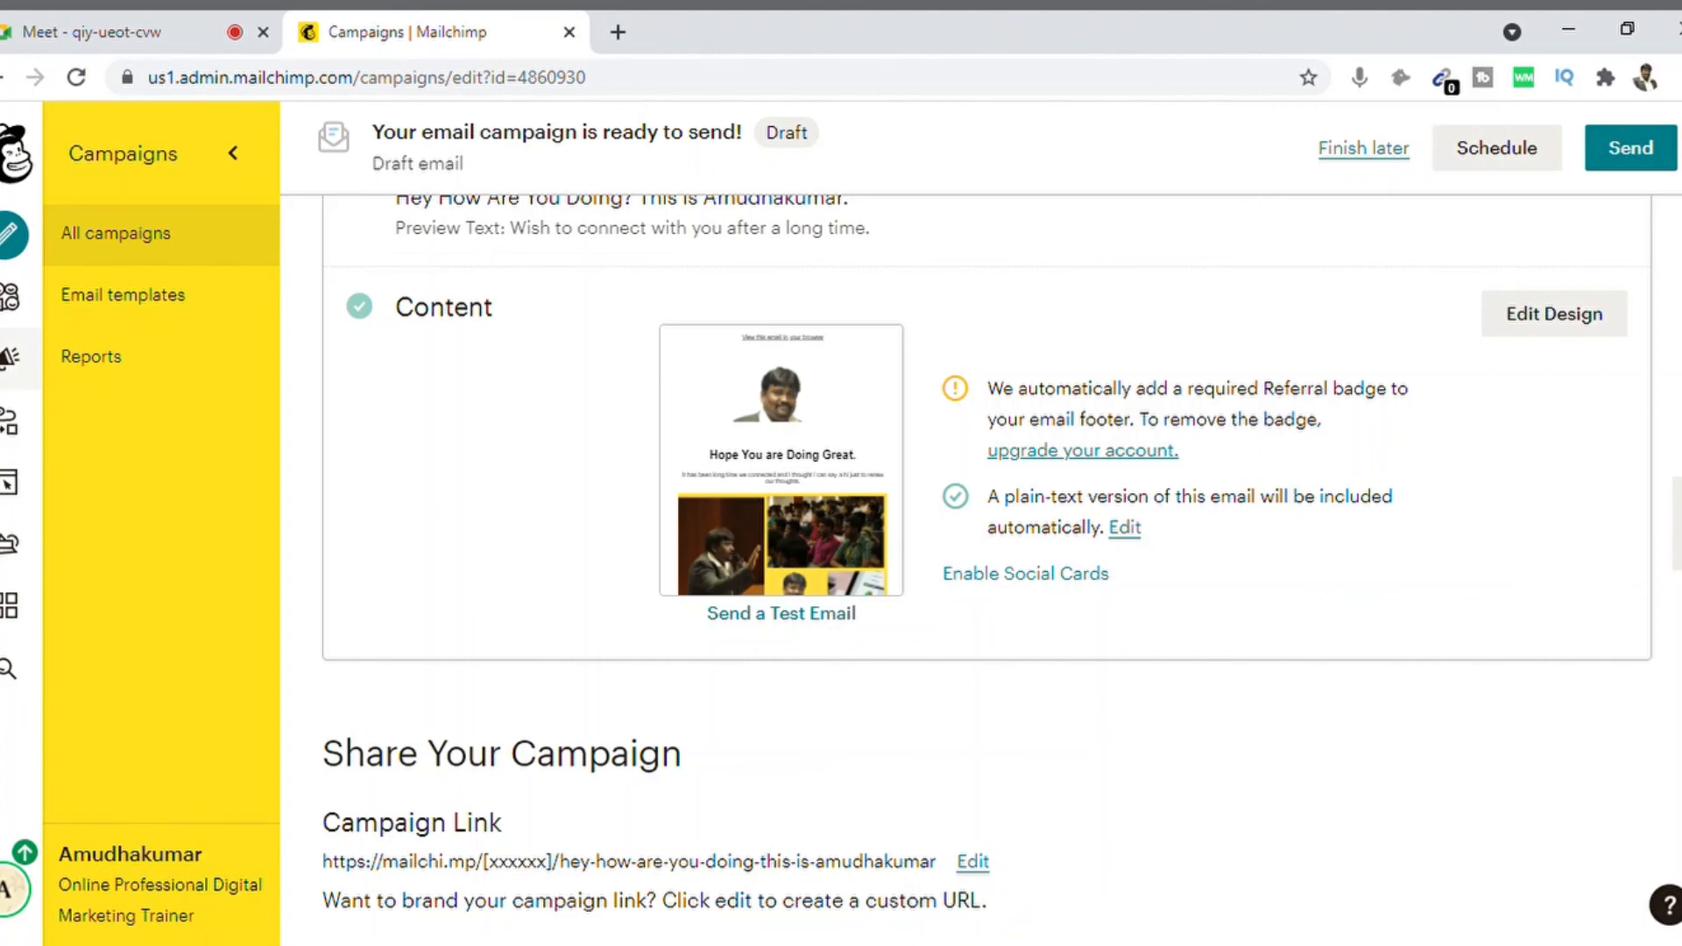
scroll(987, 570, "down", 3)
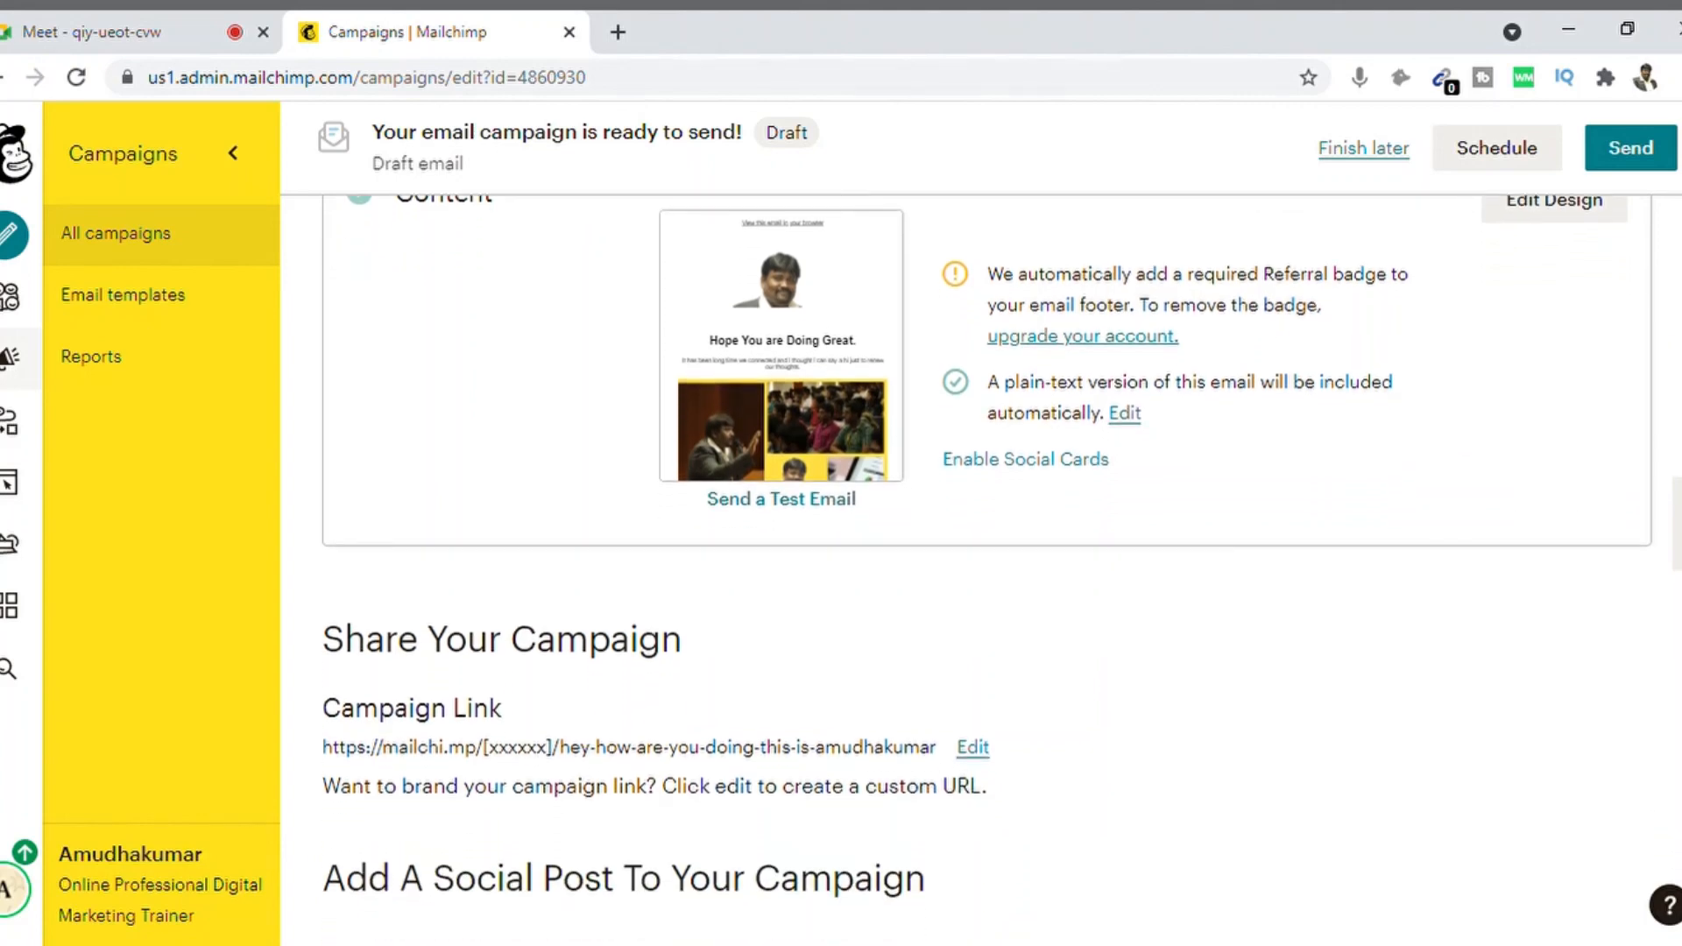
scroll(987, 570, "down", 5)
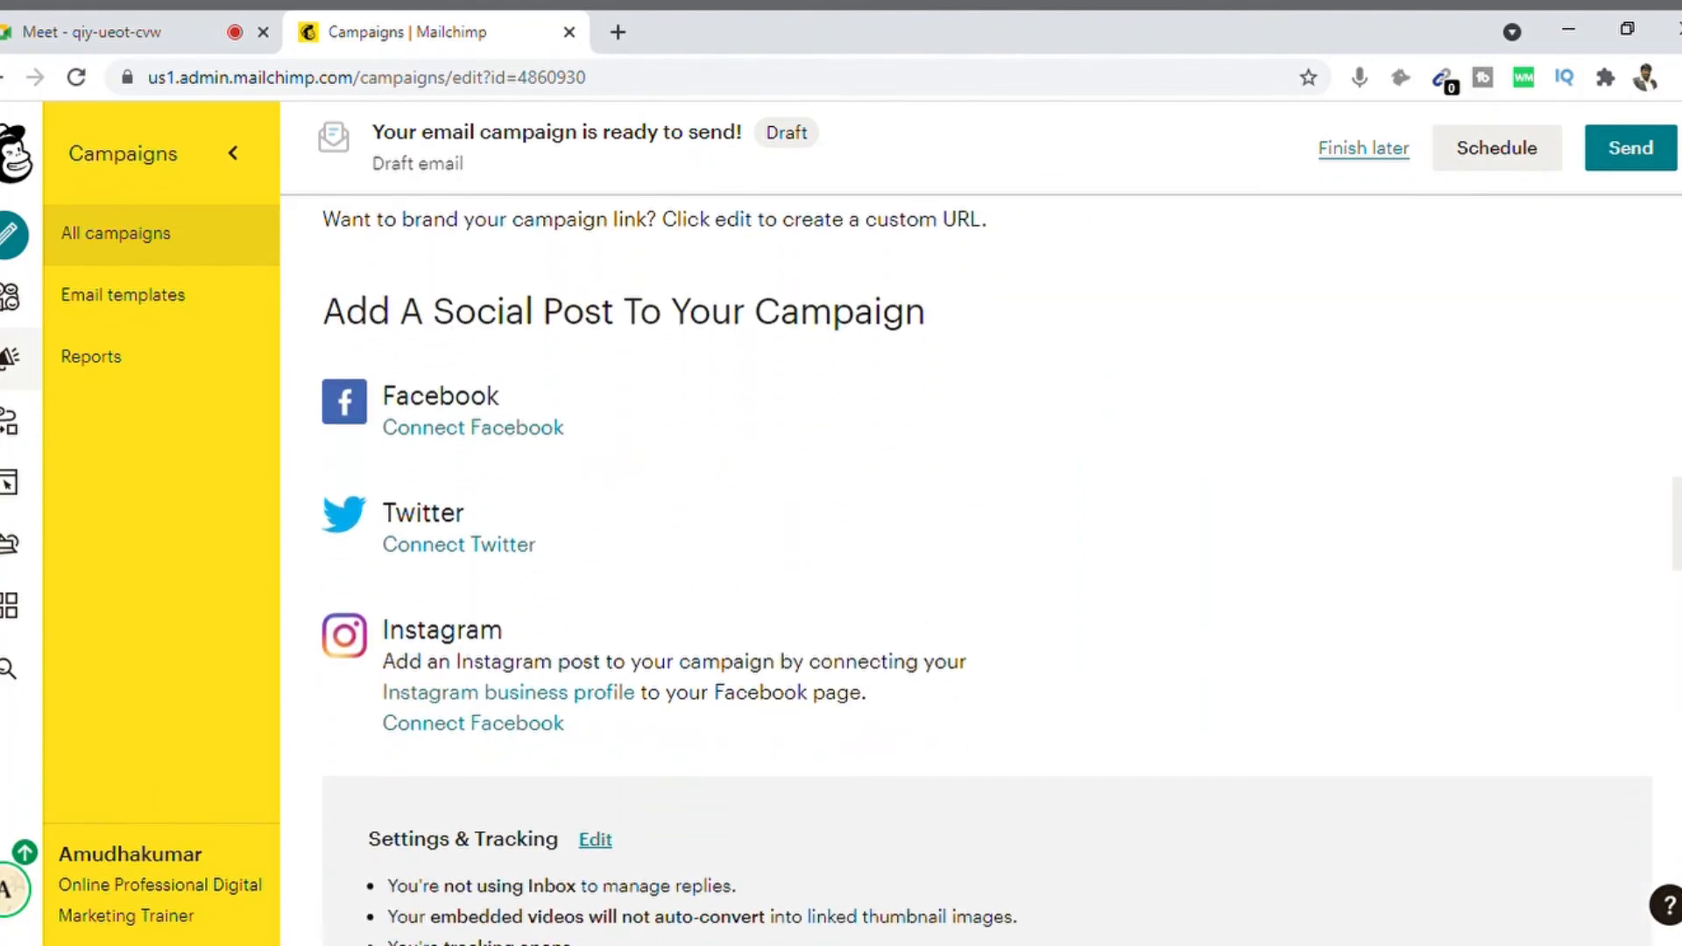
scroll(987, 569, "down", 2)
scroll(986, 569, "up", 10)
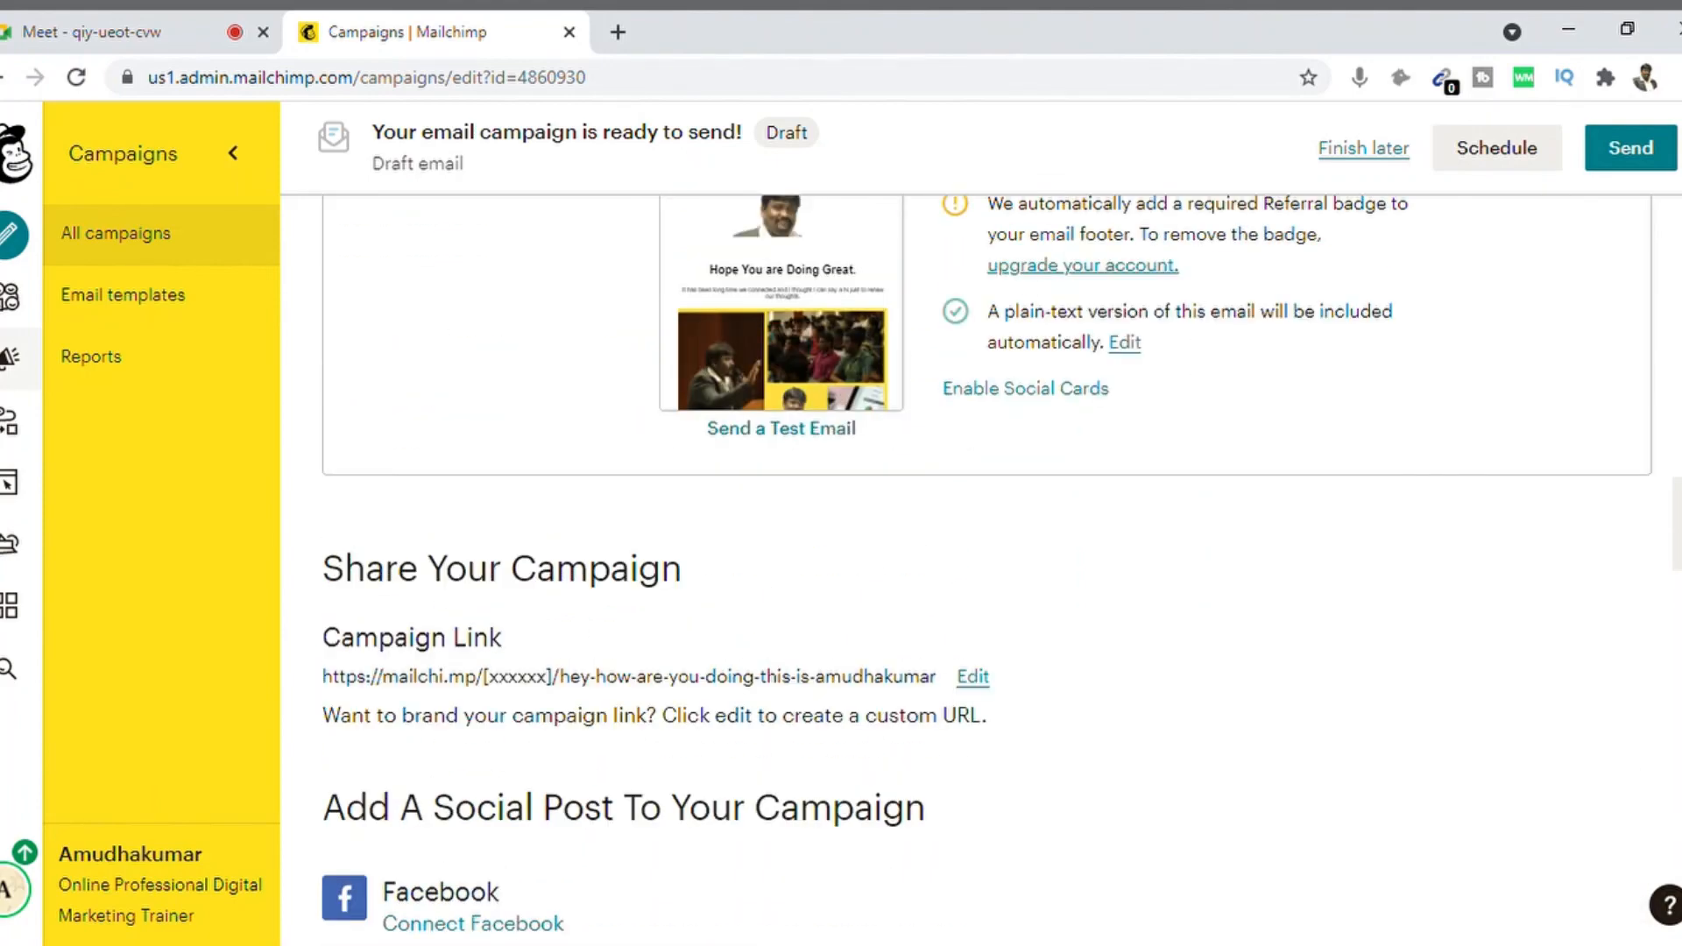
scroll(987, 569, "up", 5)
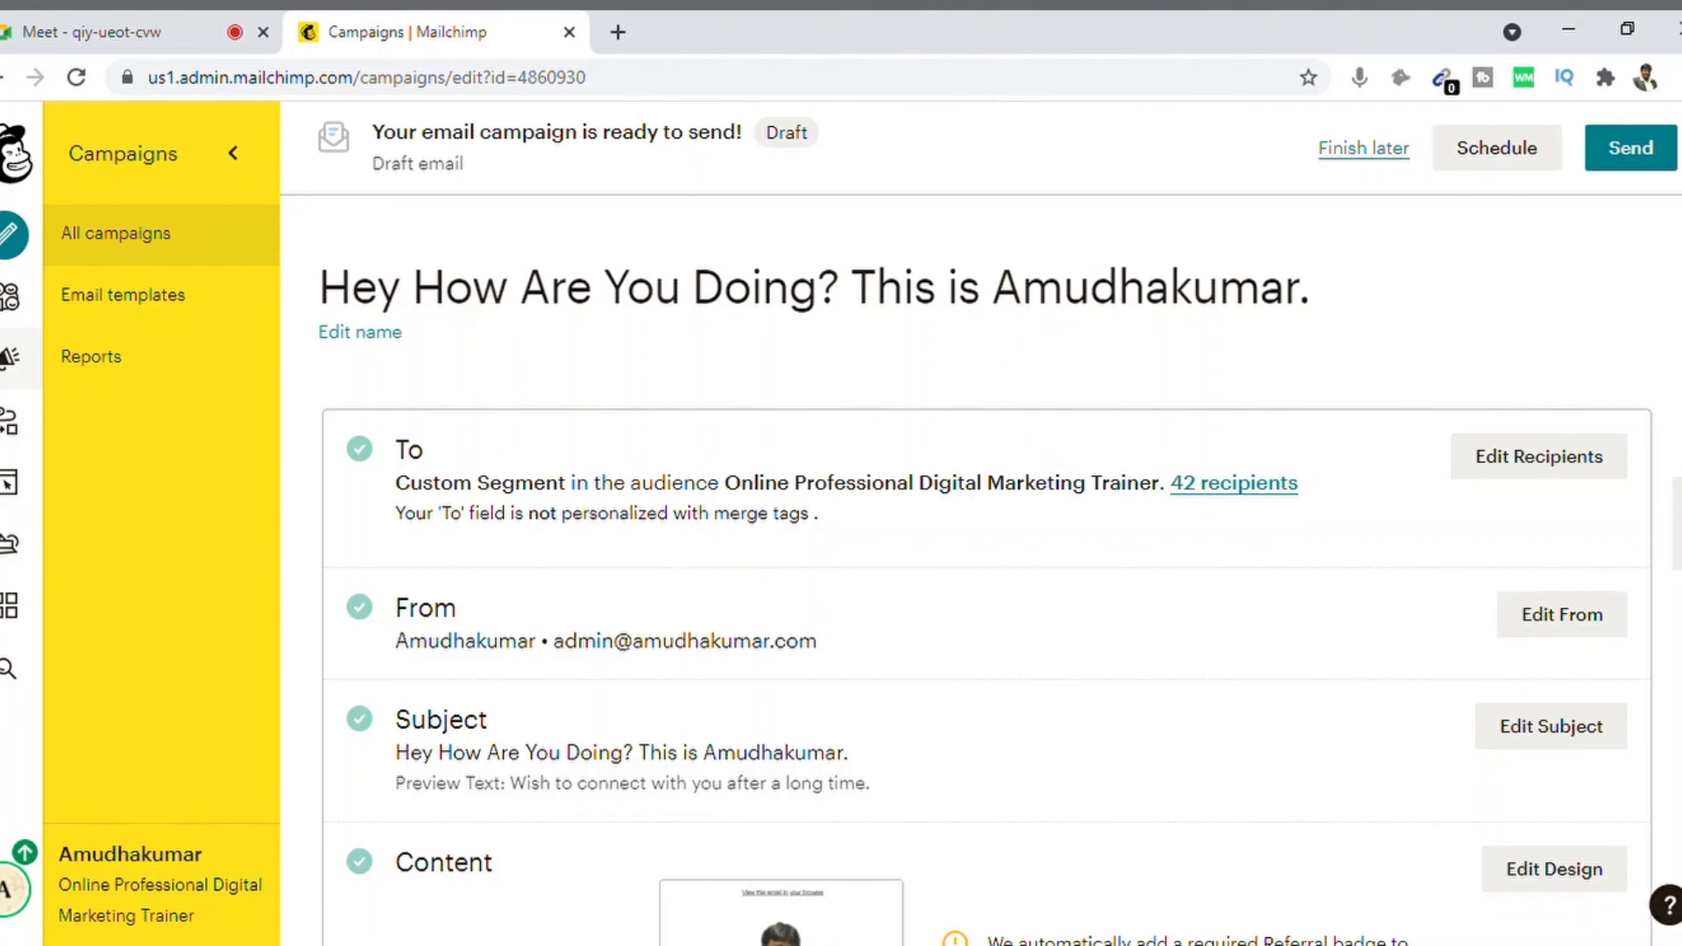
scroll(986, 569, "down", 10)
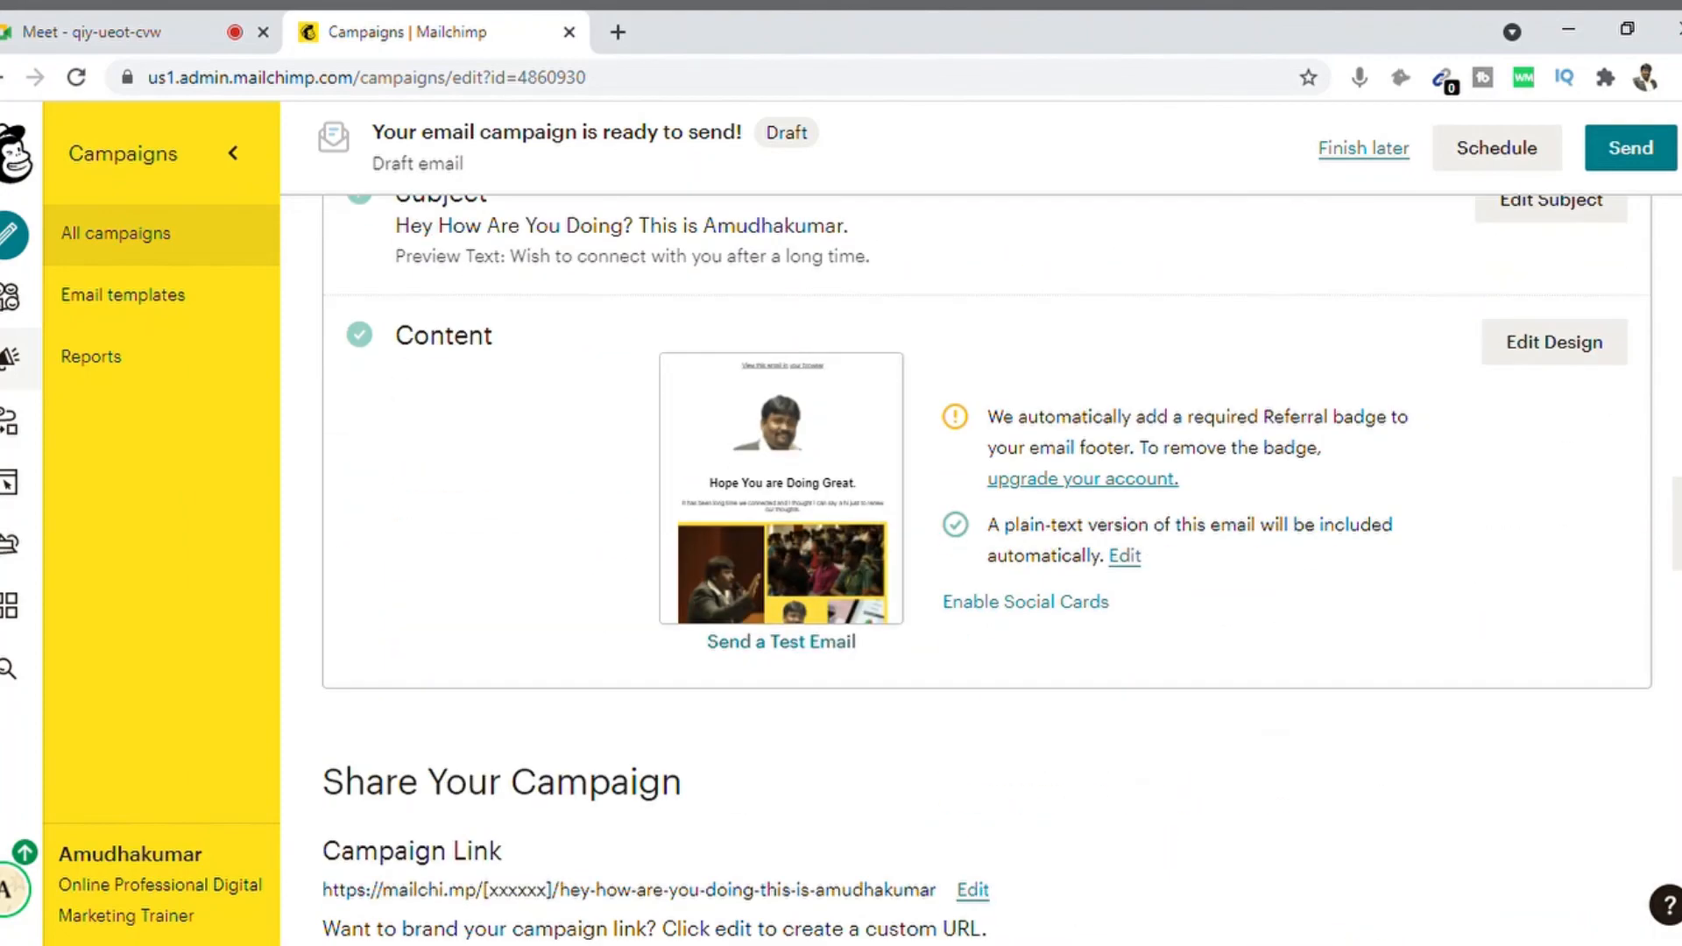
scroll(986, 570, "up", 10)
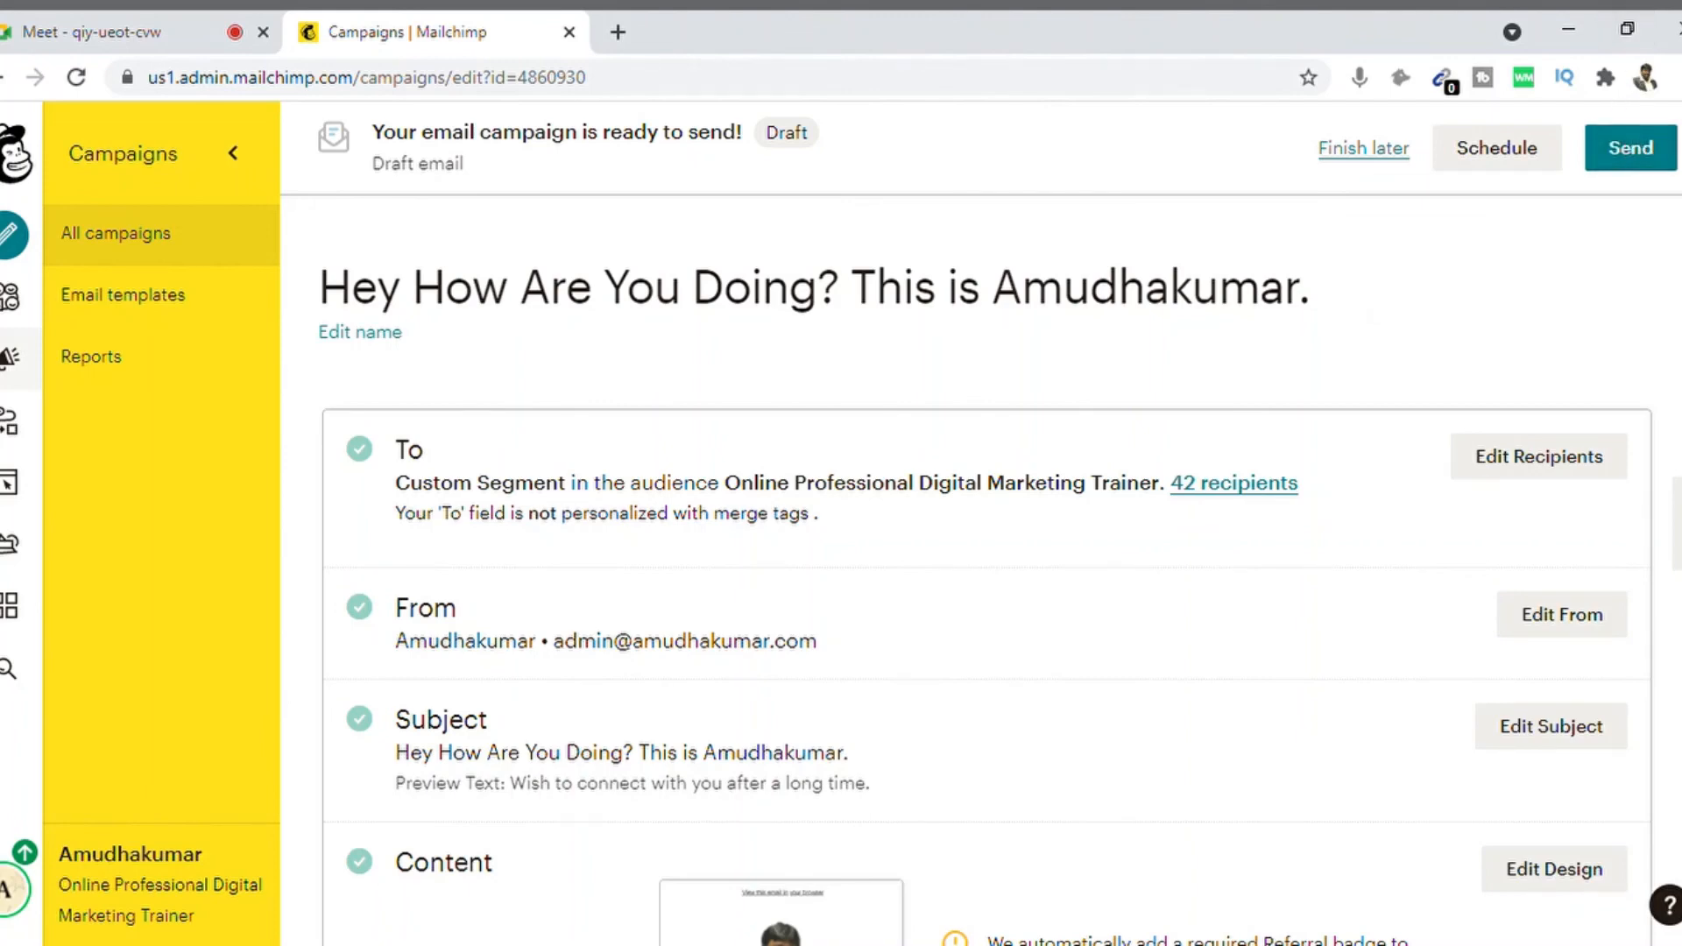
scroll(986, 570, "down", 3)
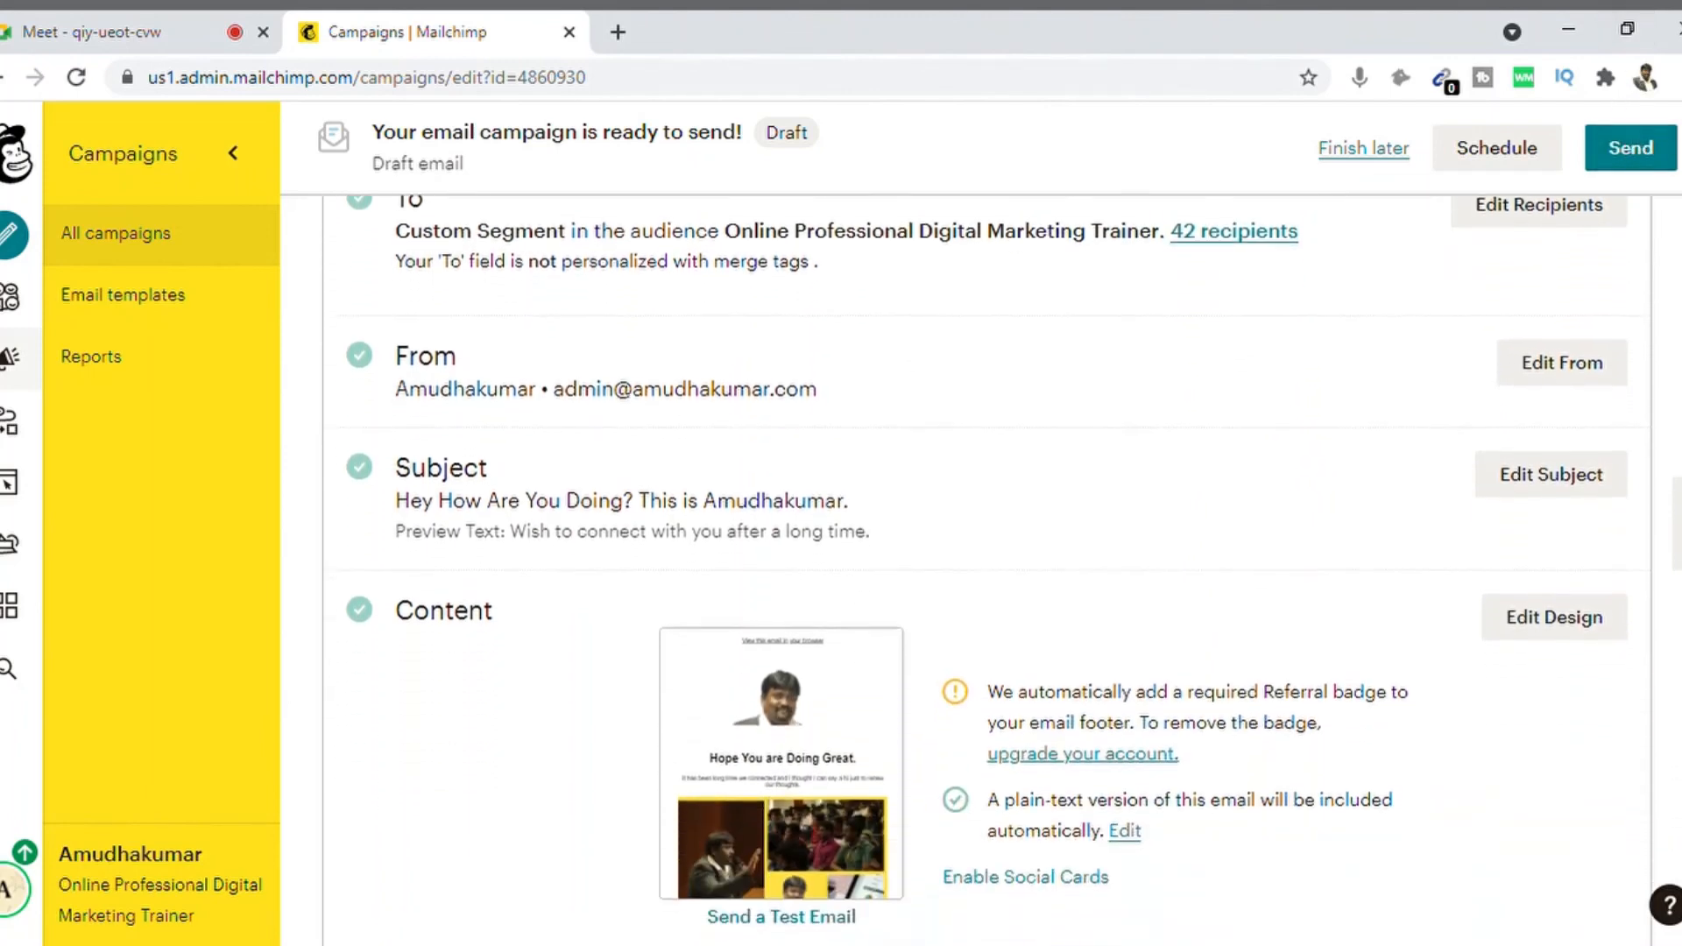
scroll(987, 570, "down", 1)
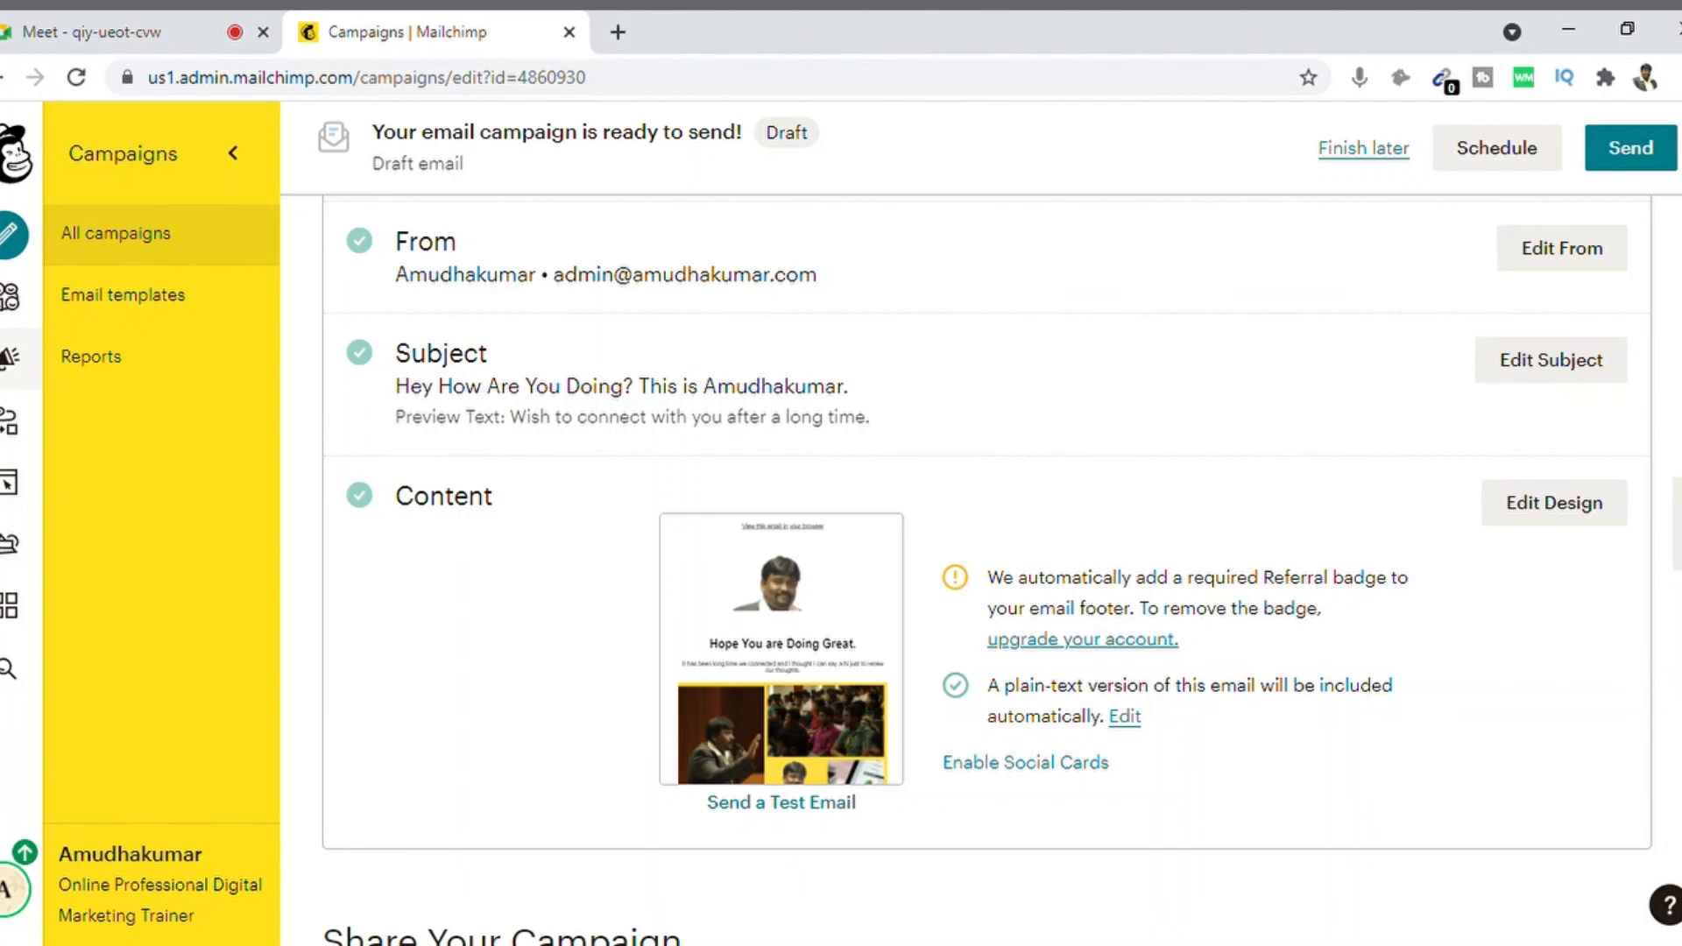
scroll(987, 570, "up", 4)
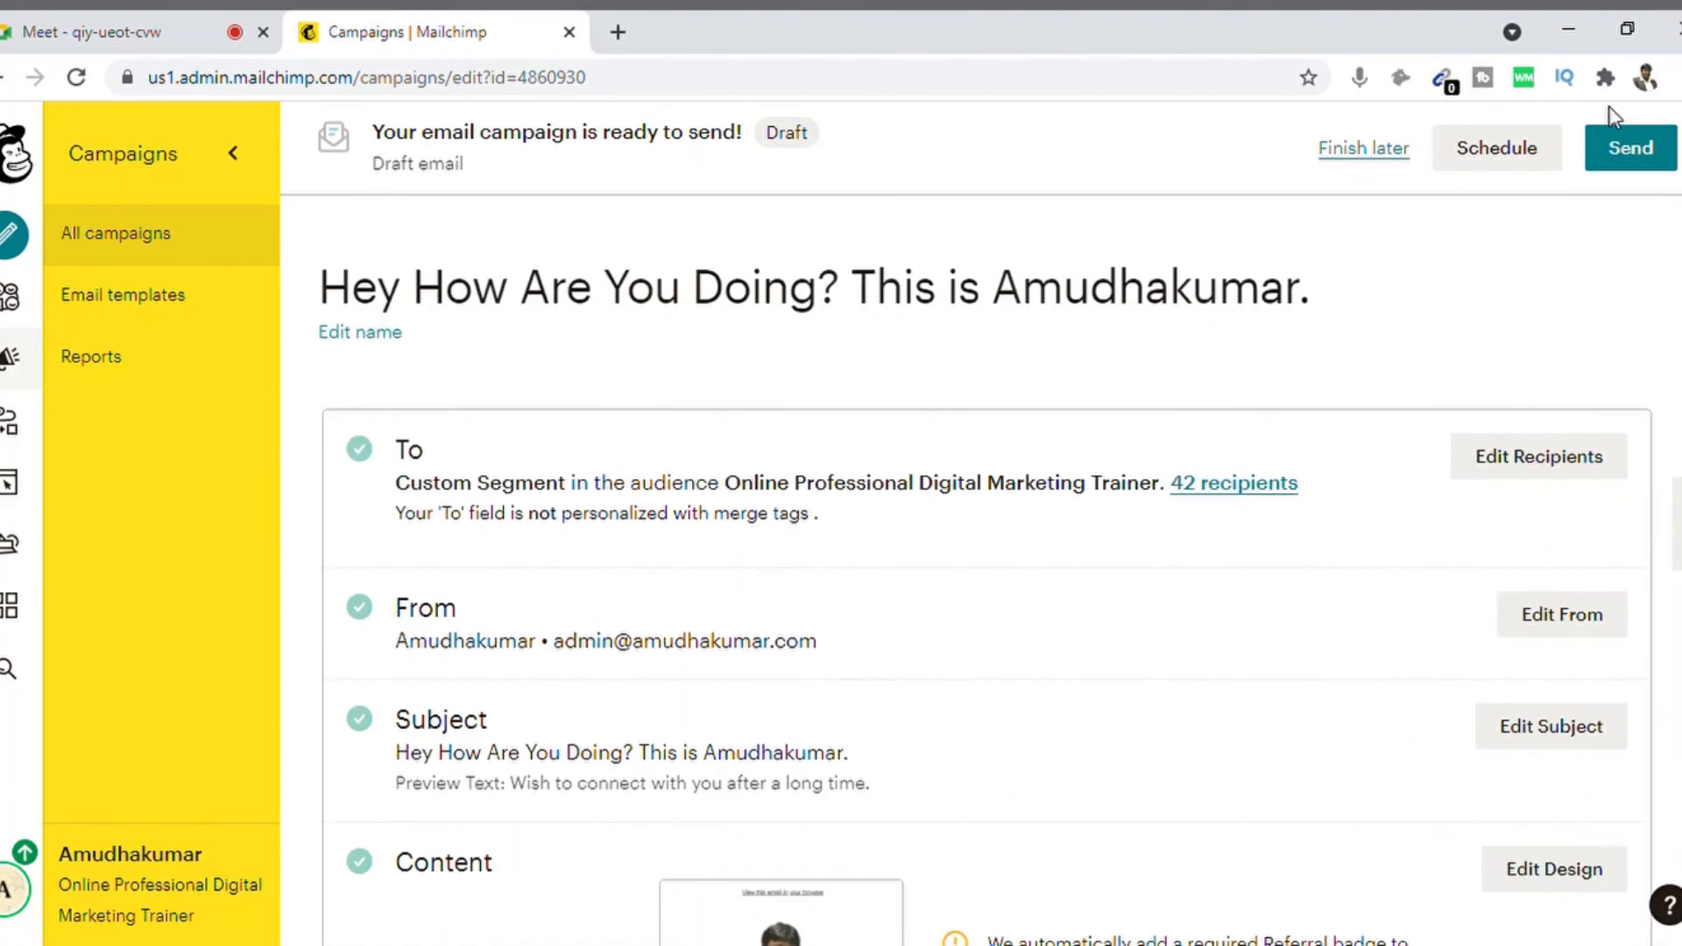
scroll(987, 570, "down", 10)
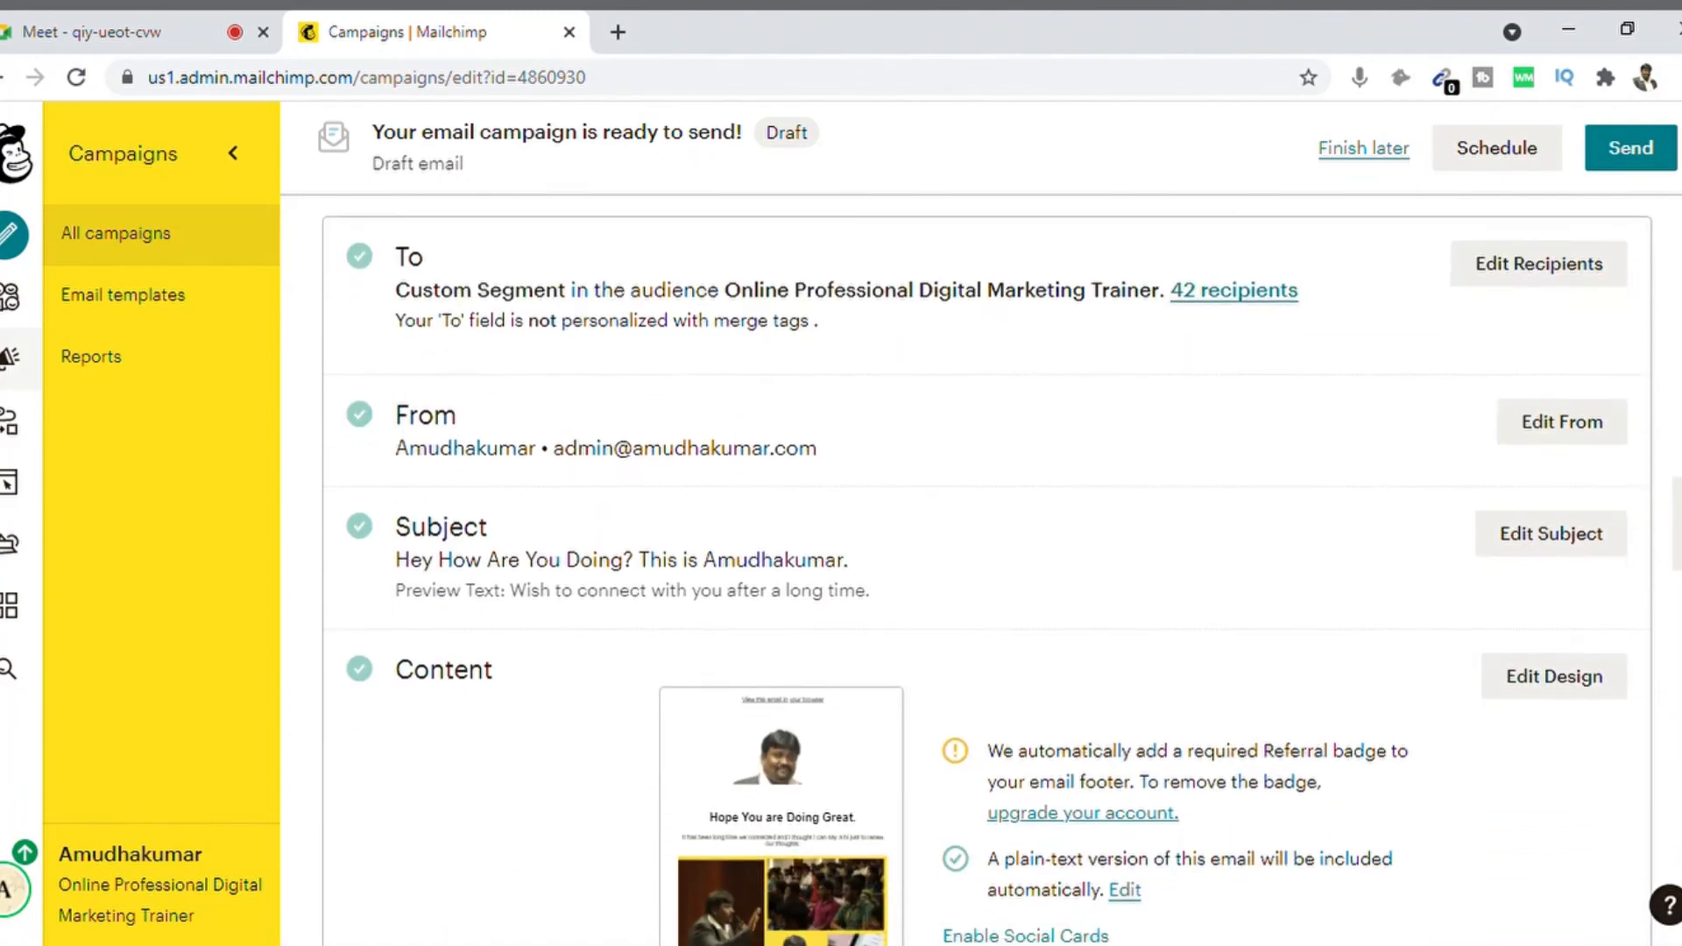
scroll(986, 570, "up", 10)
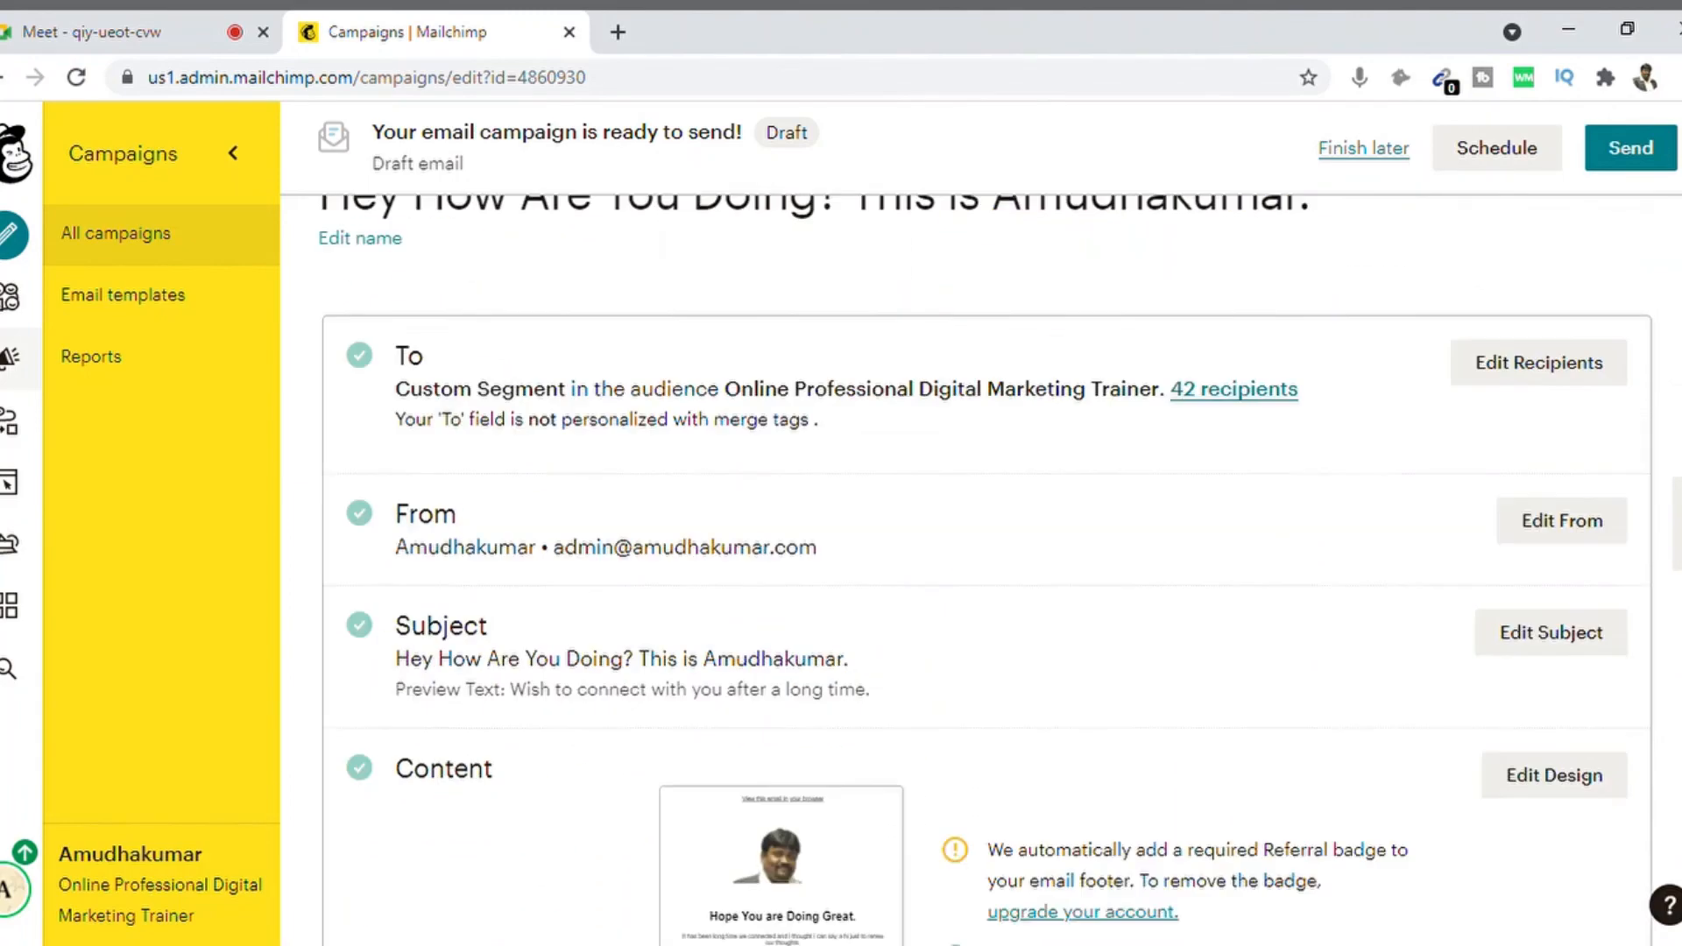
Step: Send the campaign now to the audience's 42 subscribers, confirming in the review dialog
left_click(1645, 151)
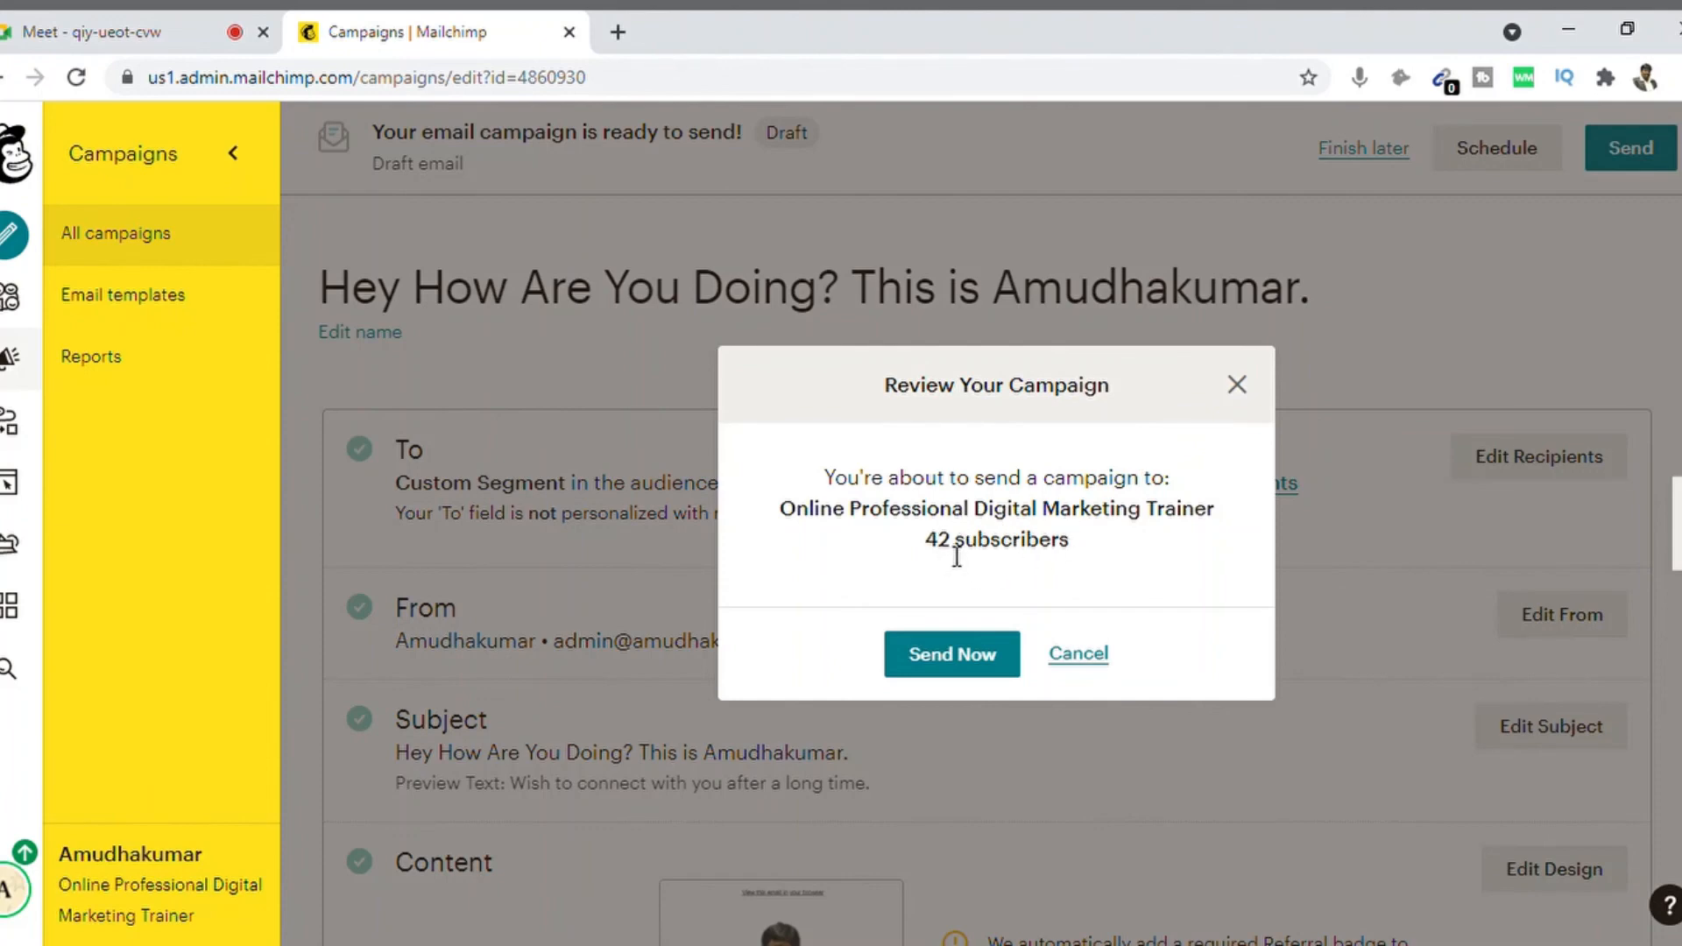
left_click(946, 670)
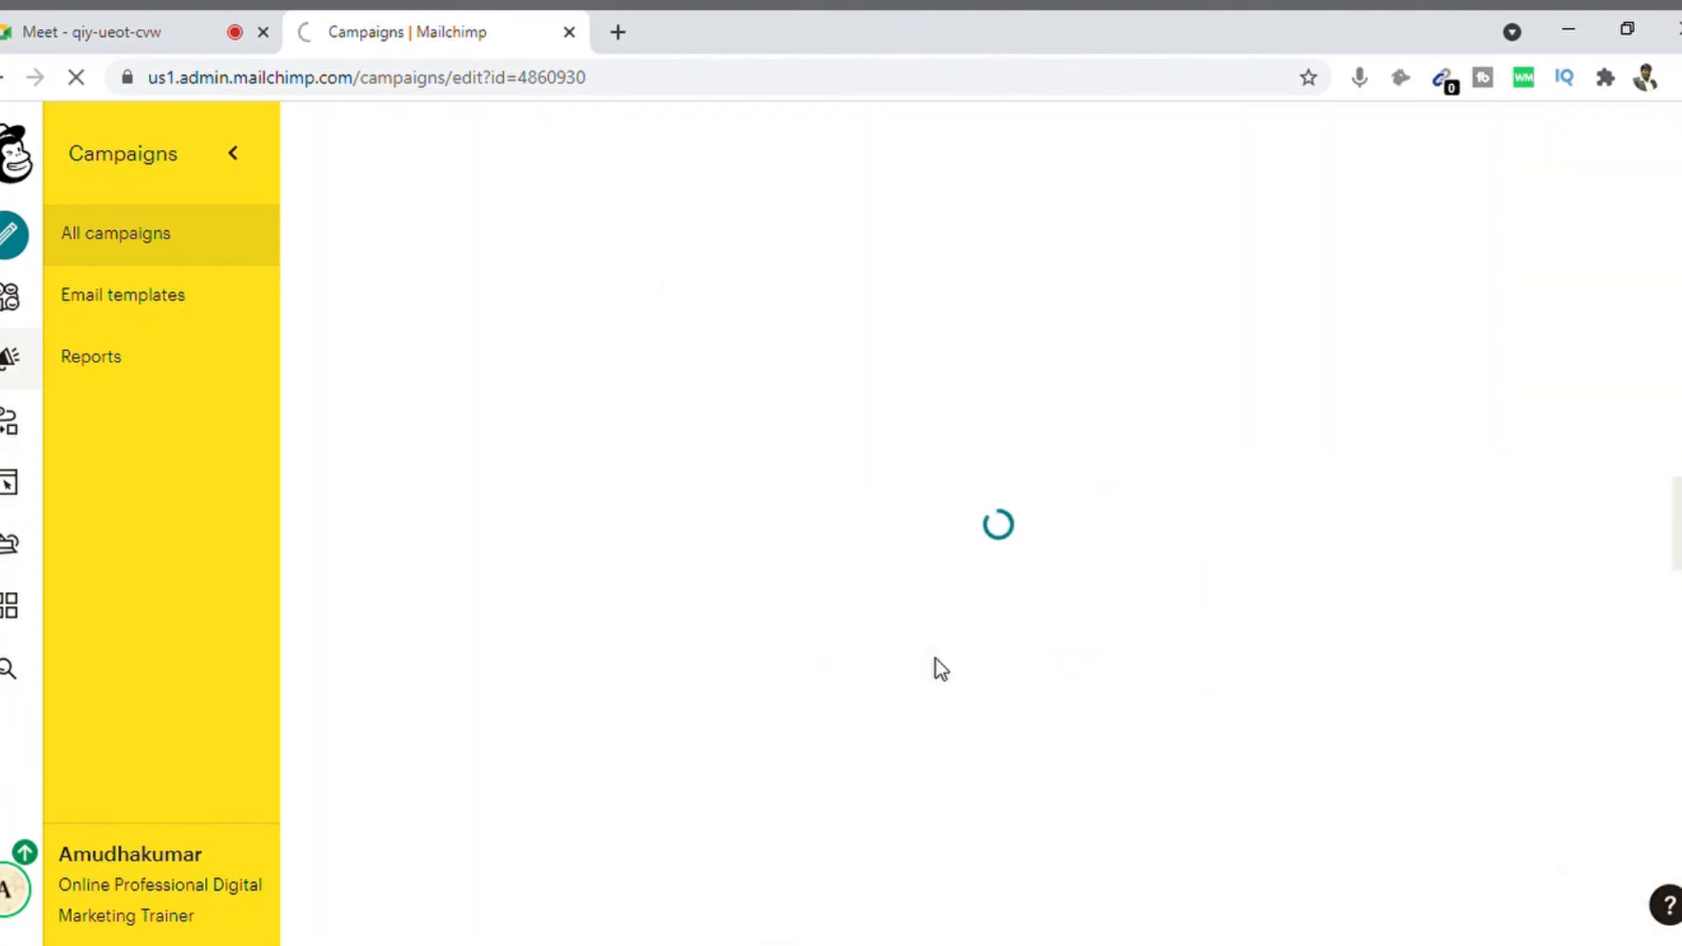
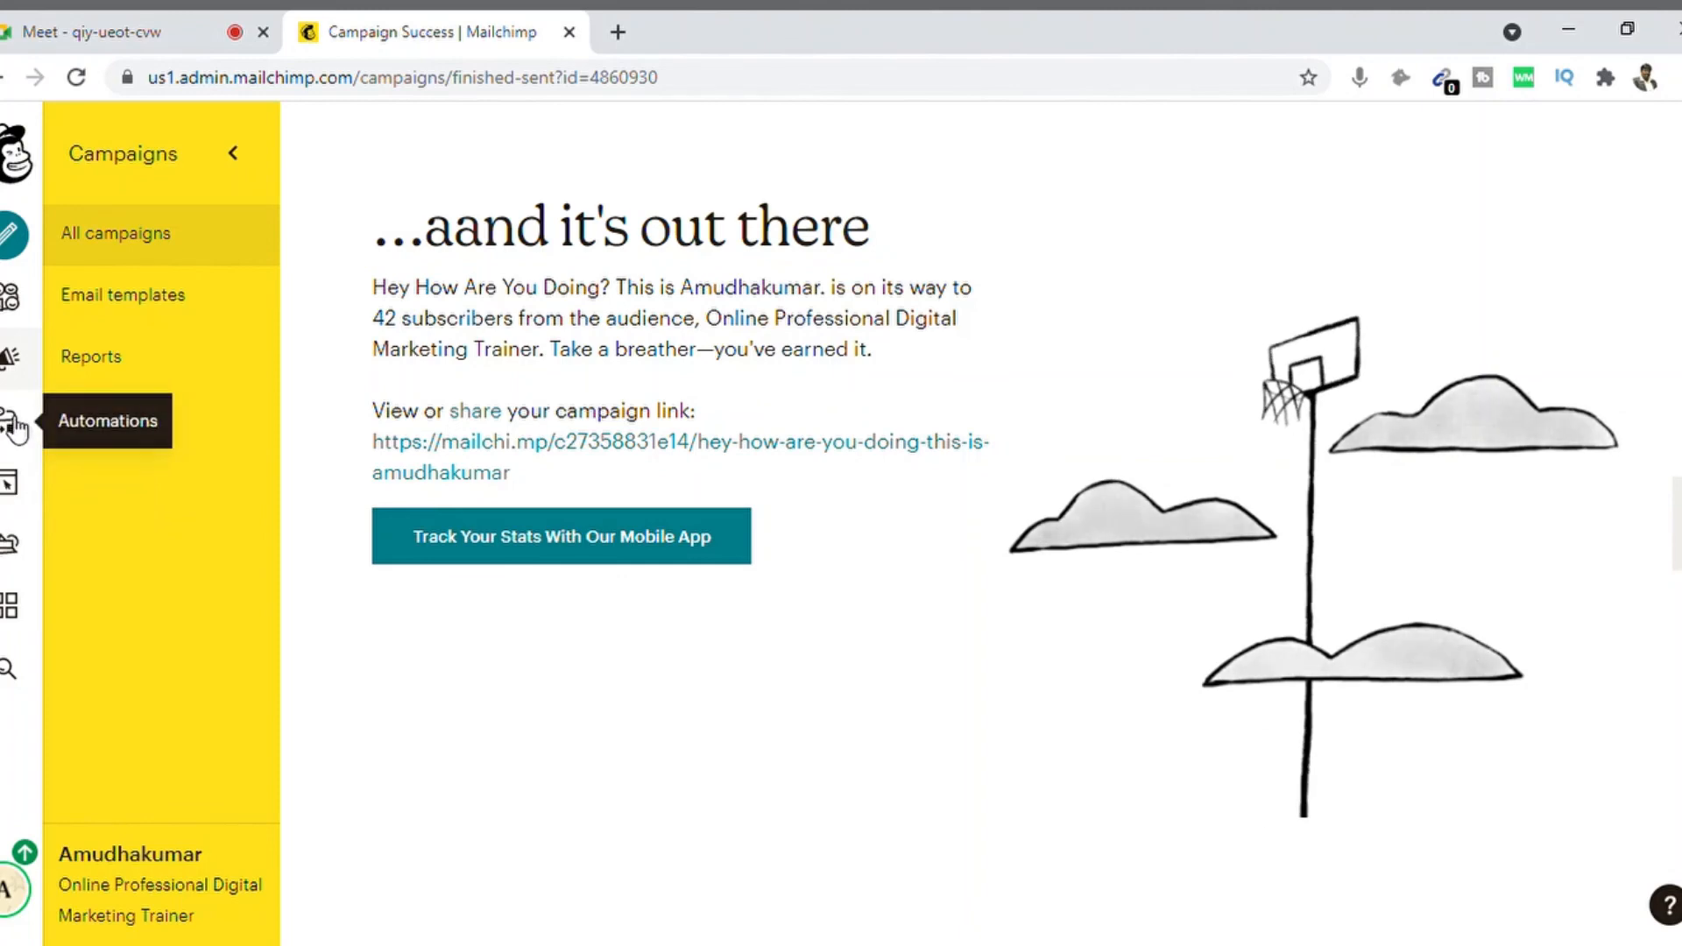
Step: Go from the sent confirmation to the All campaigns list
left_click(15, 359)
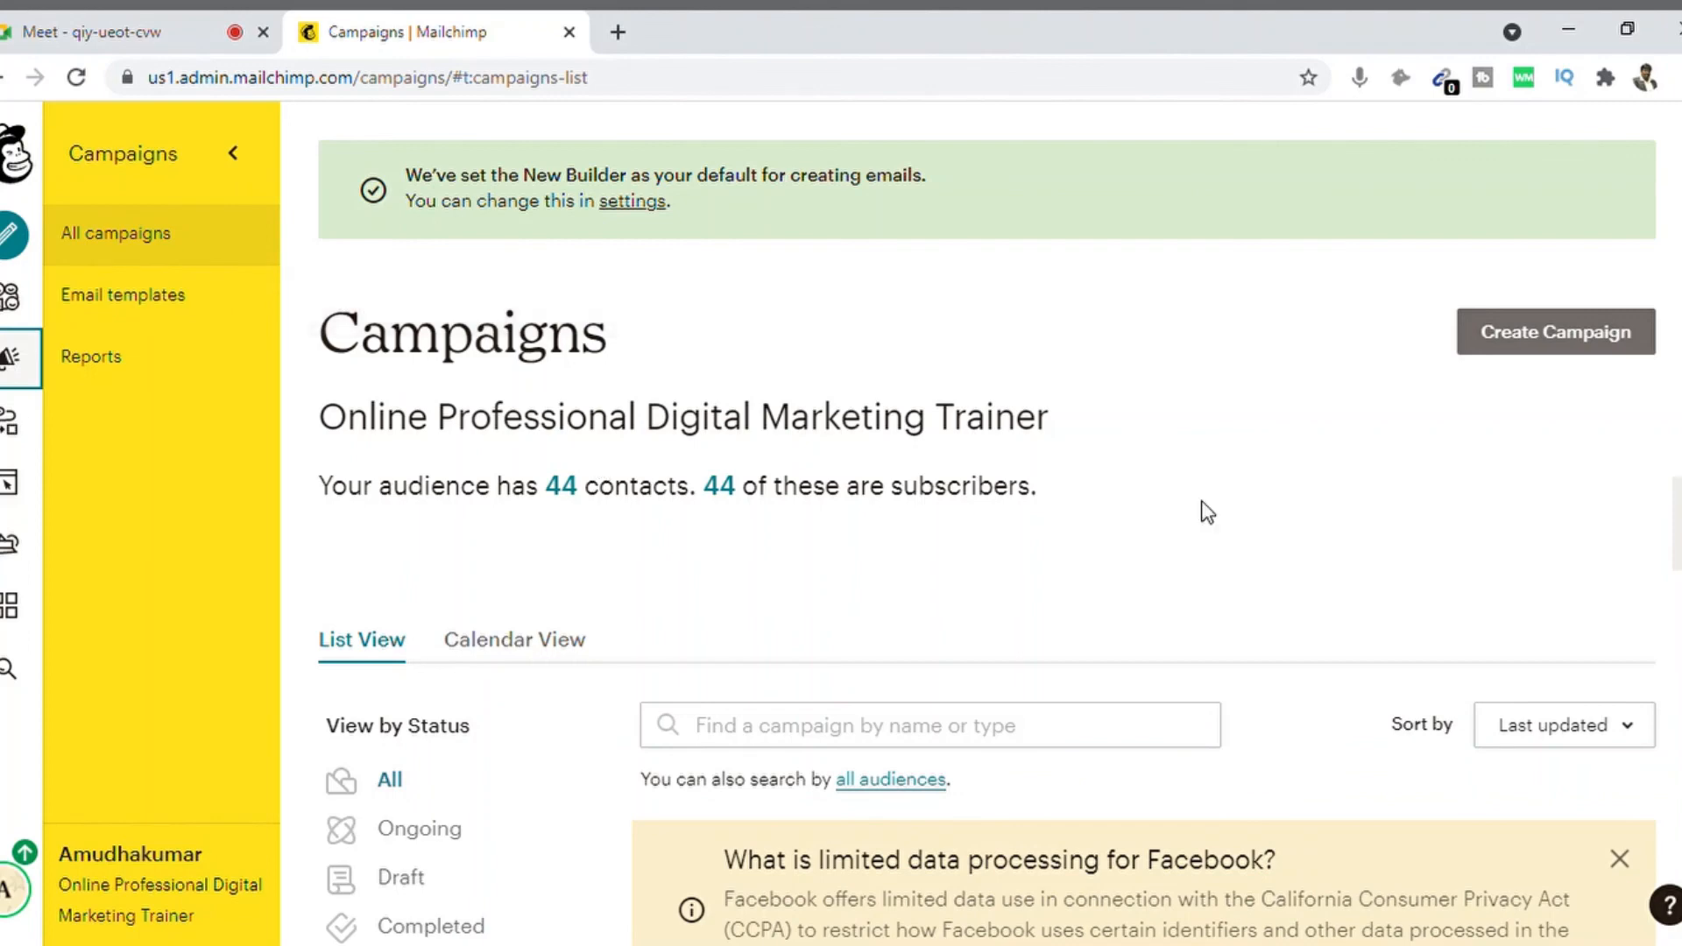
Step: Open the View Report summary for the sent campaign, showing 42 recipients delivered Apr 8, 2021
scroll(986, 526, "down", 6)
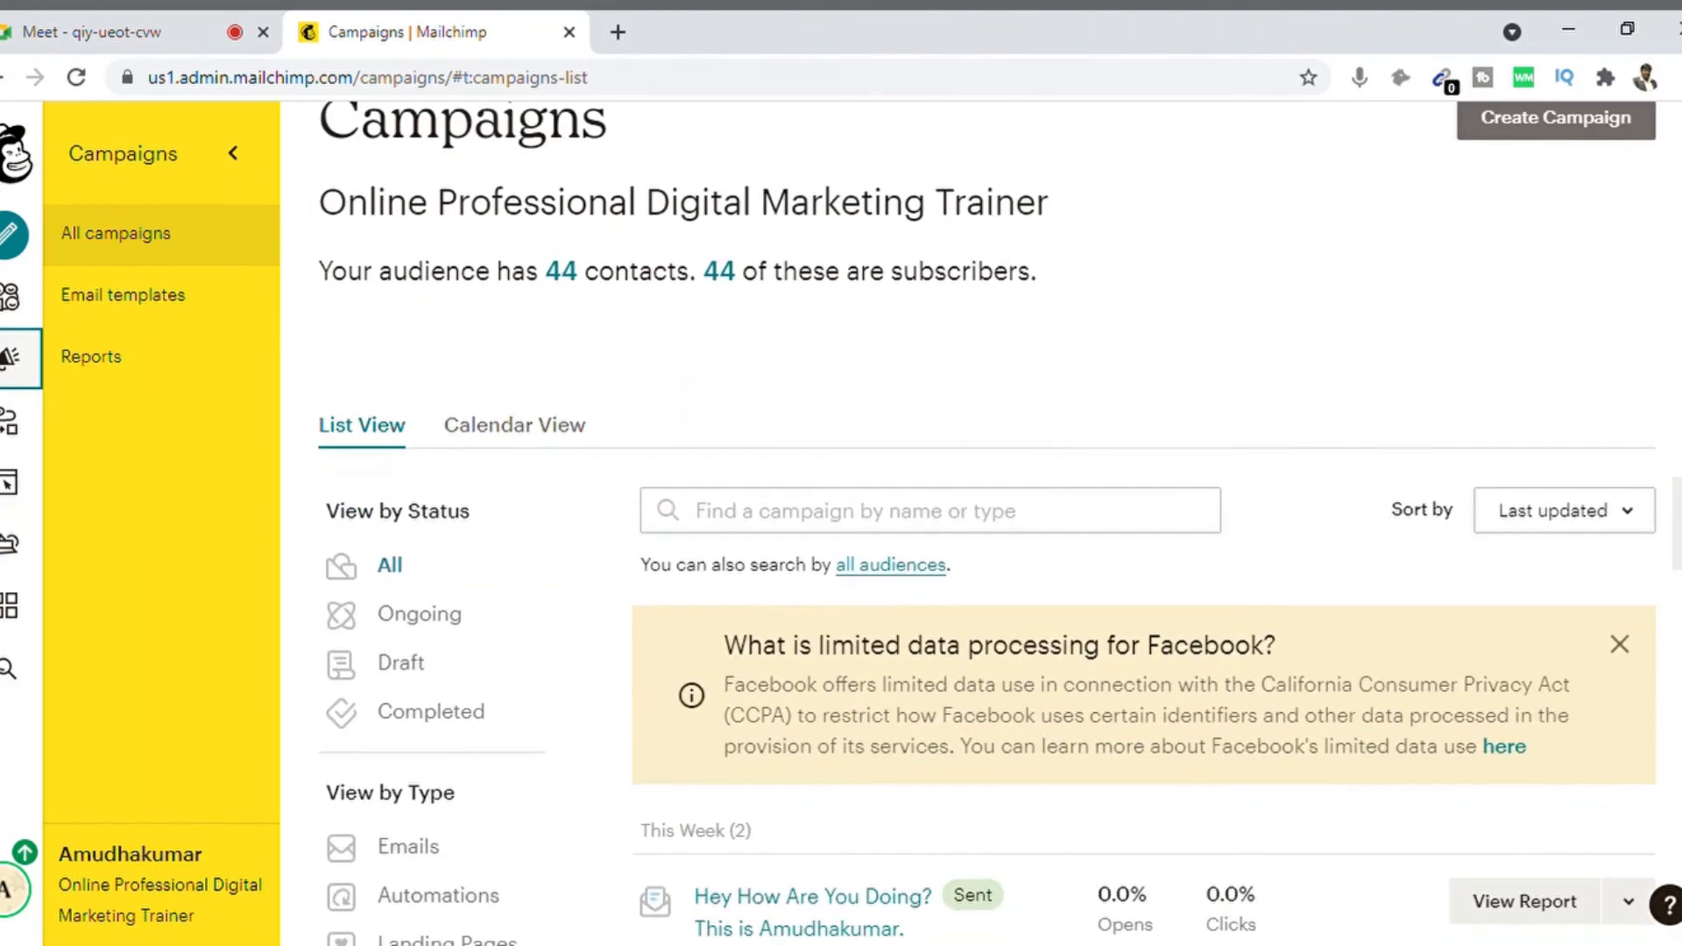
scroll(986, 525, "down", 2)
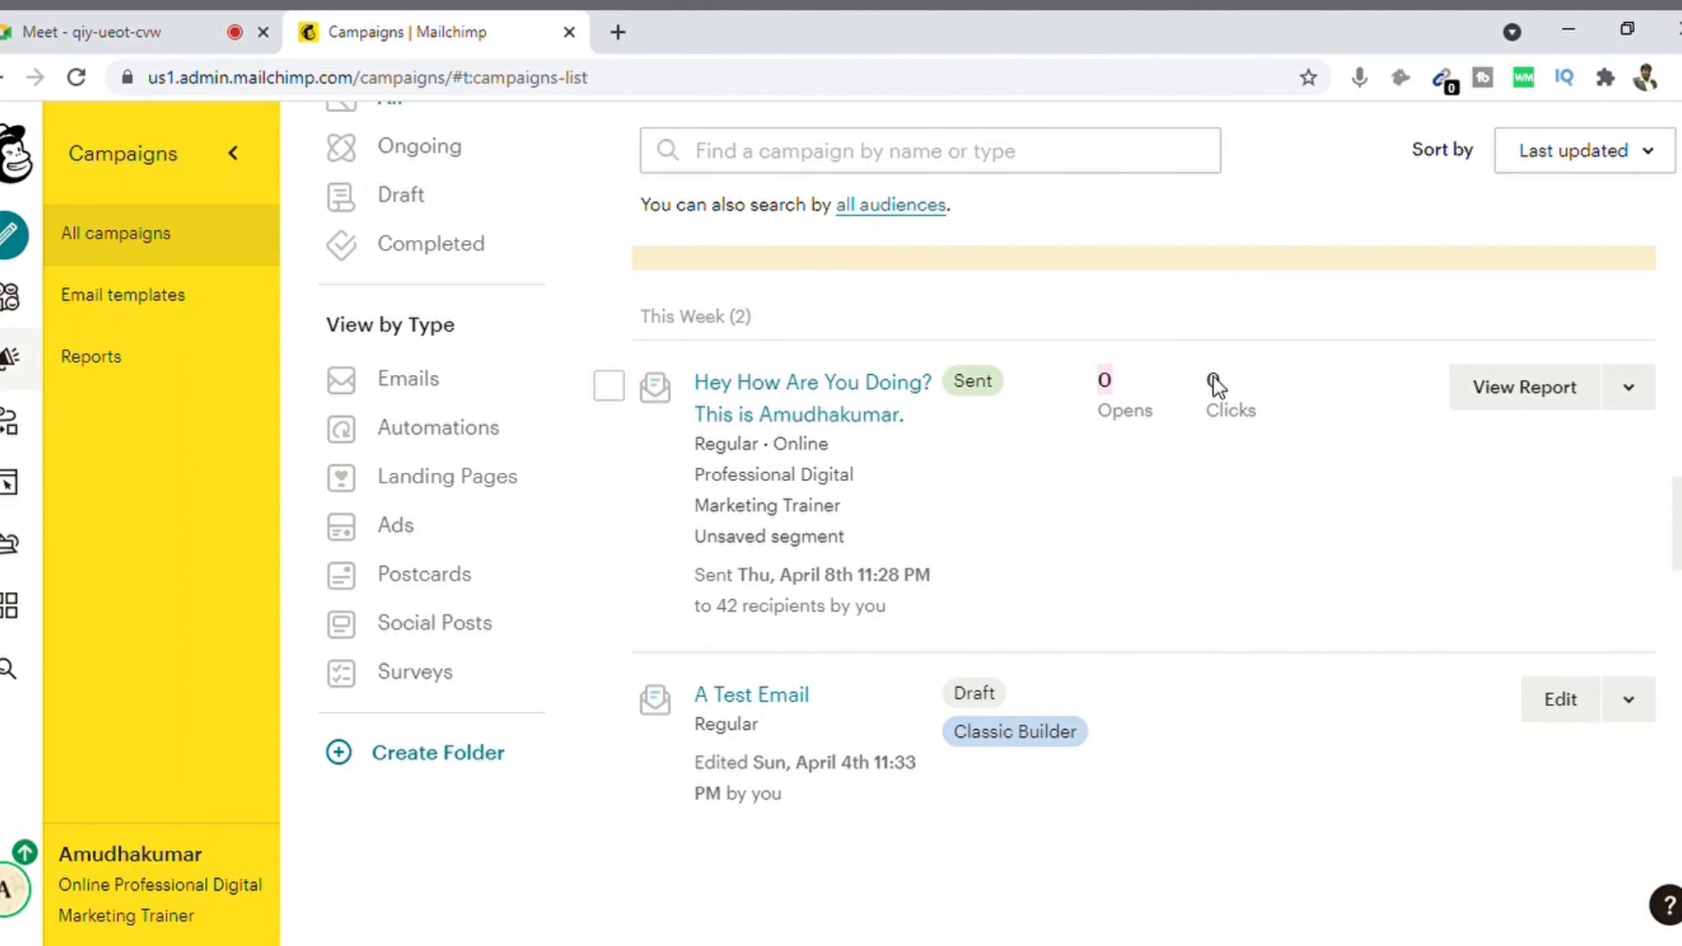
left_click(1630, 391)
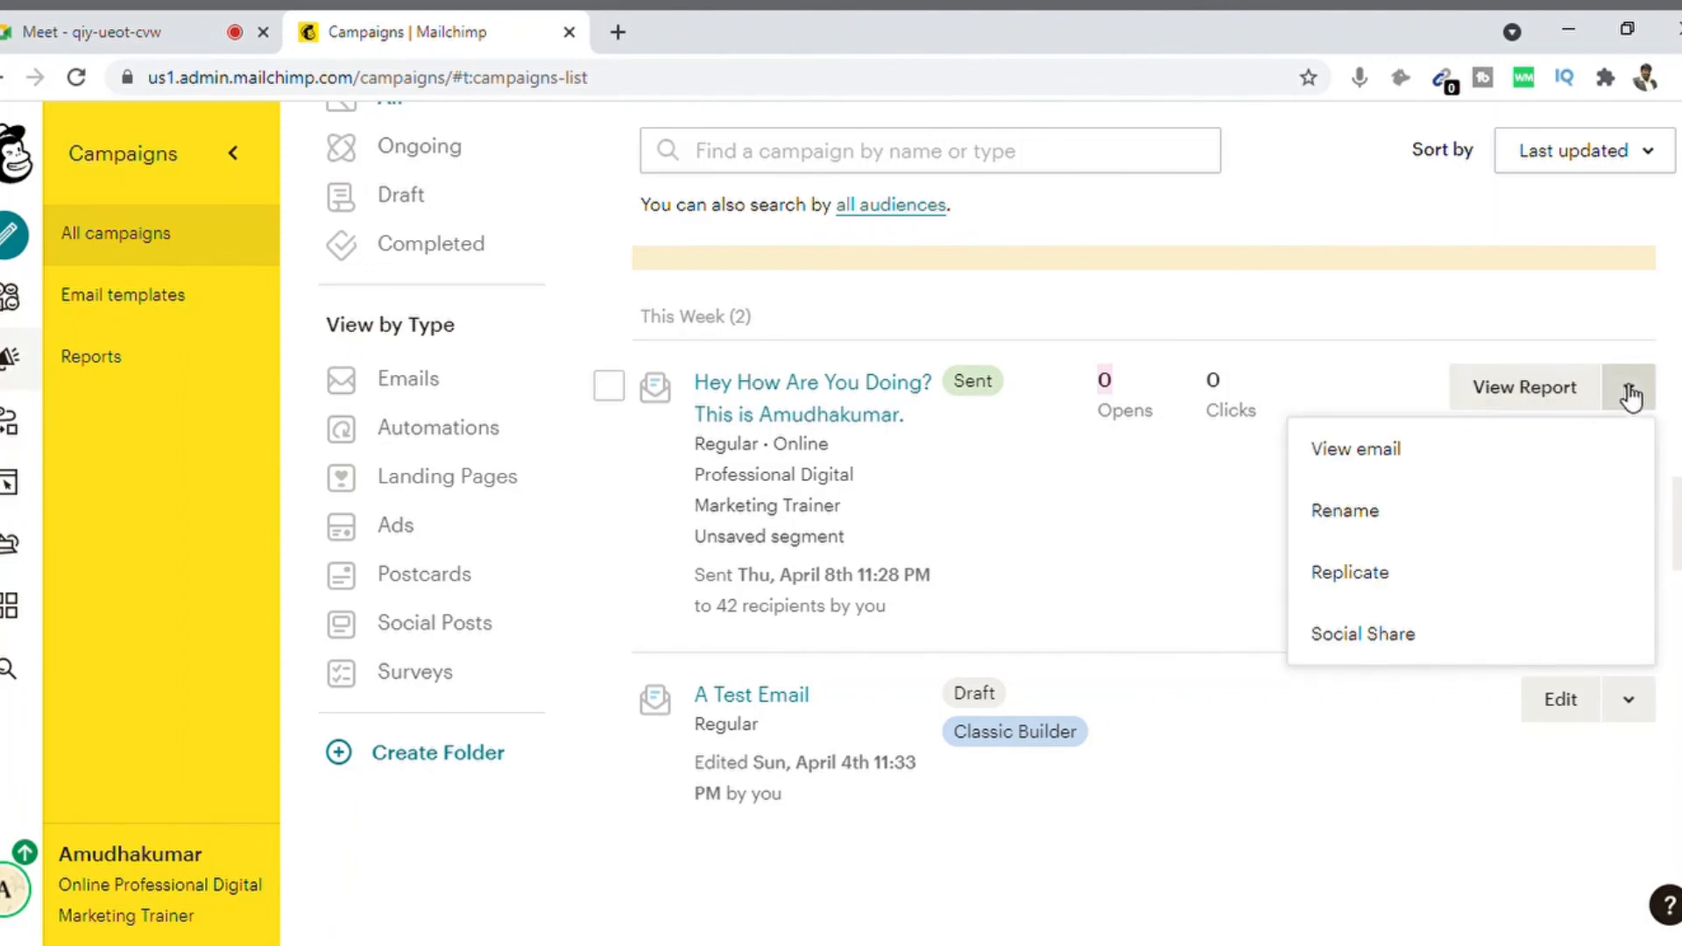
left_click(1547, 392)
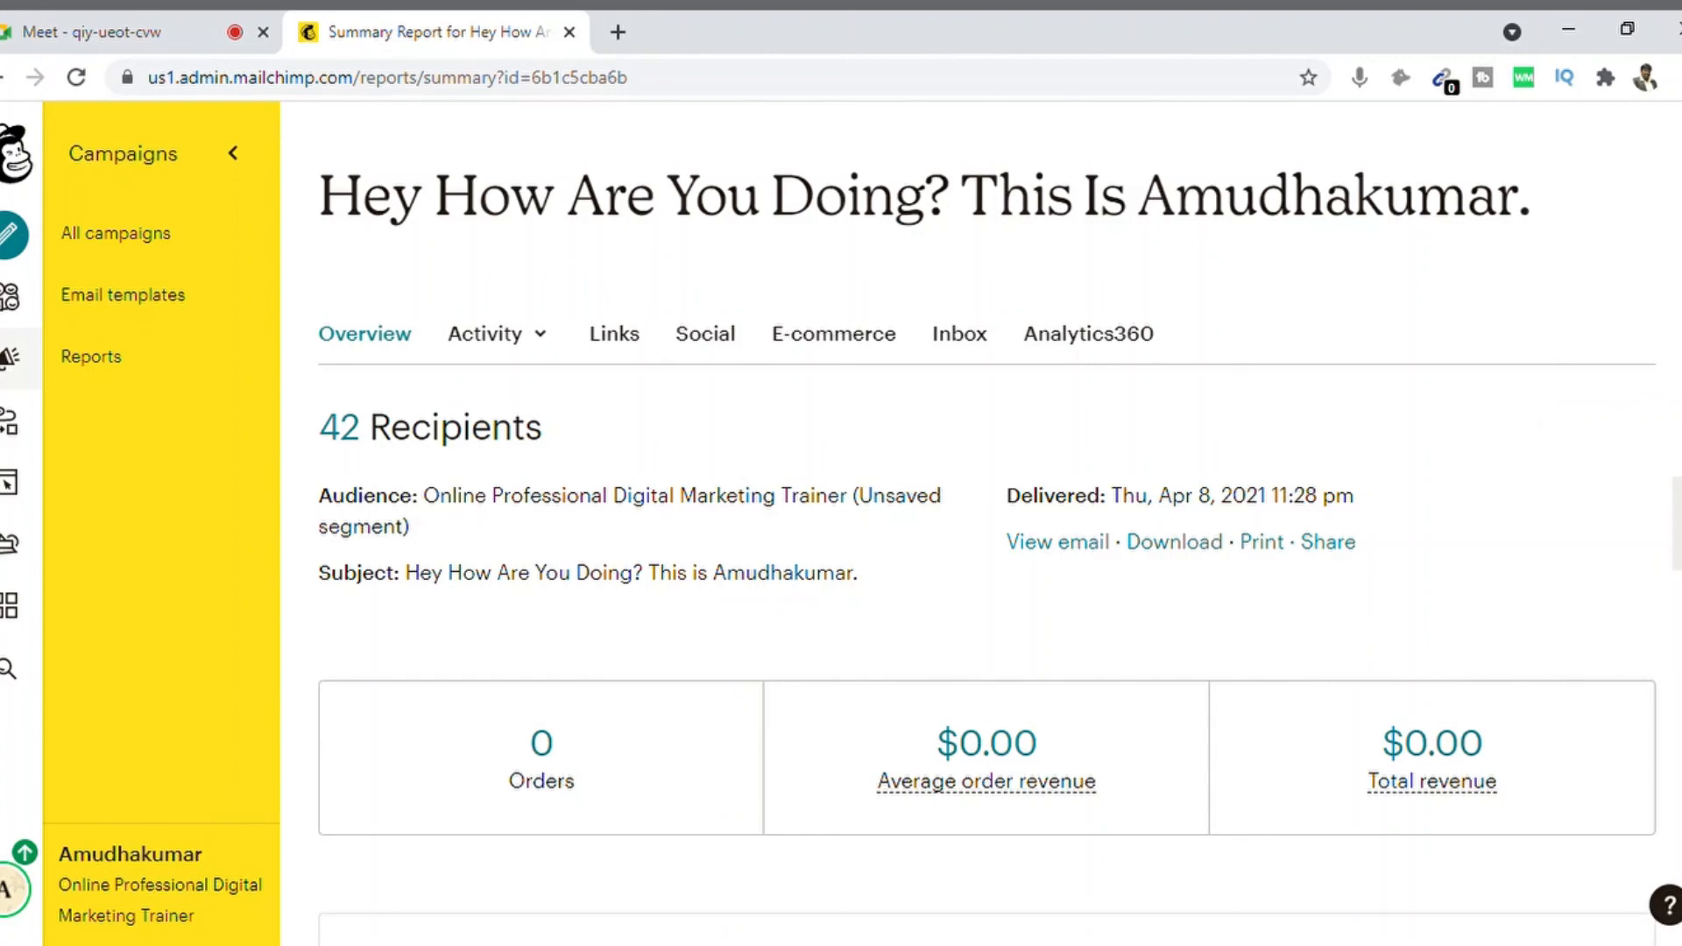
scroll(988, 523, "down", 3)
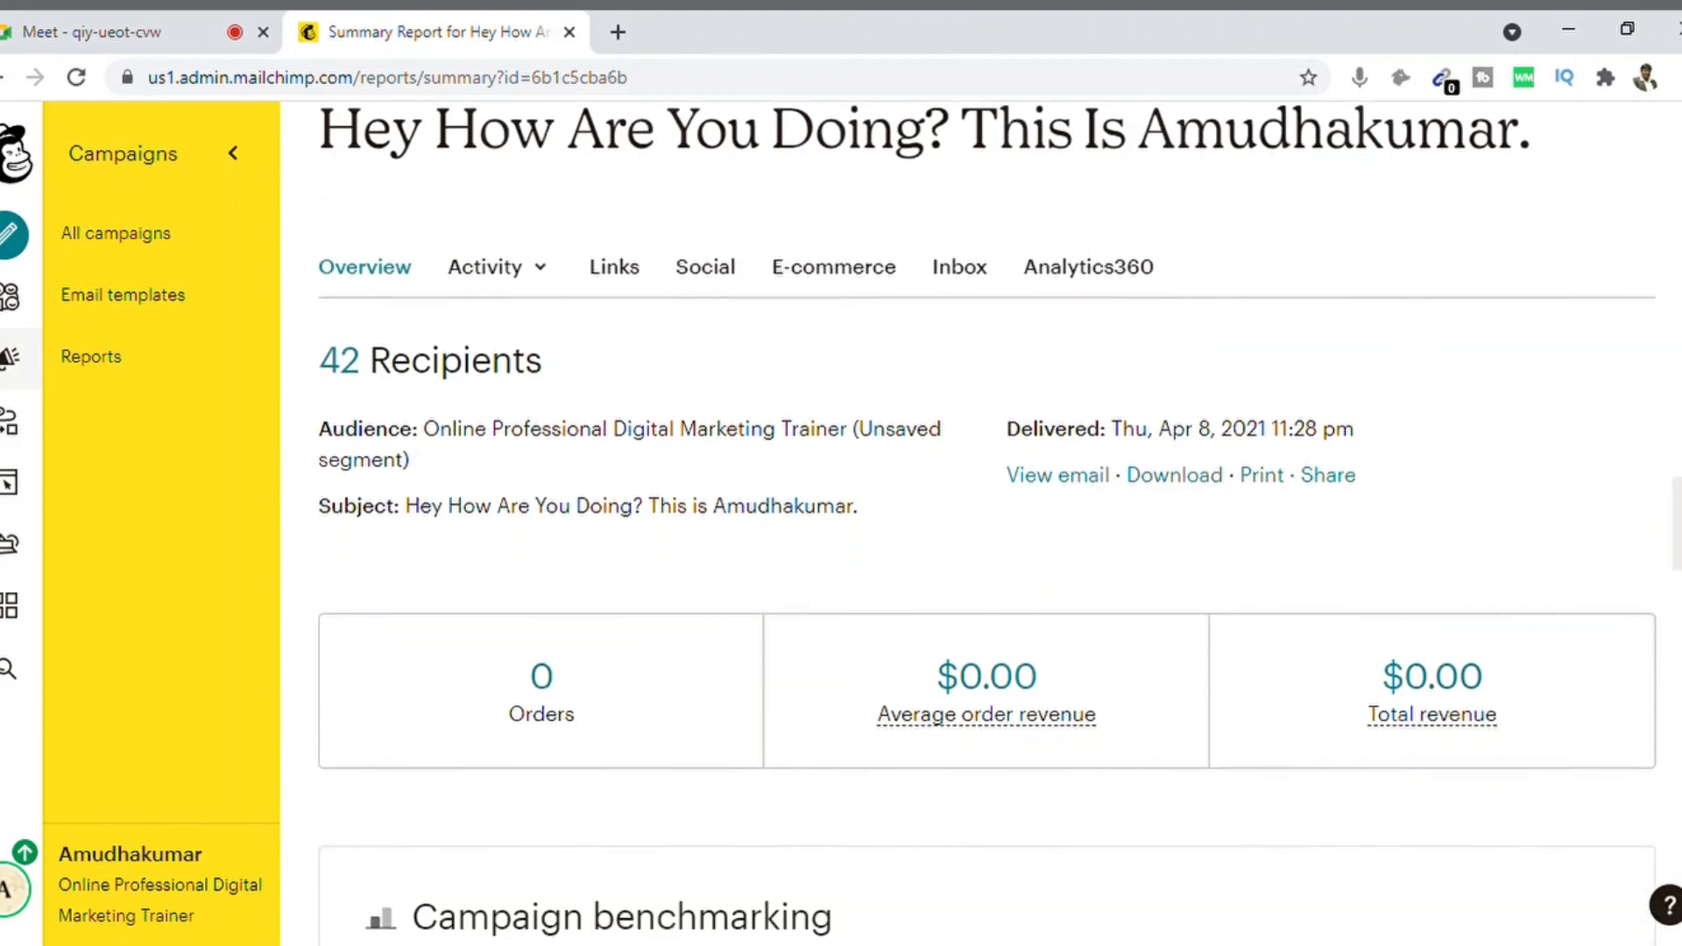
scroll(988, 523, "down", 6)
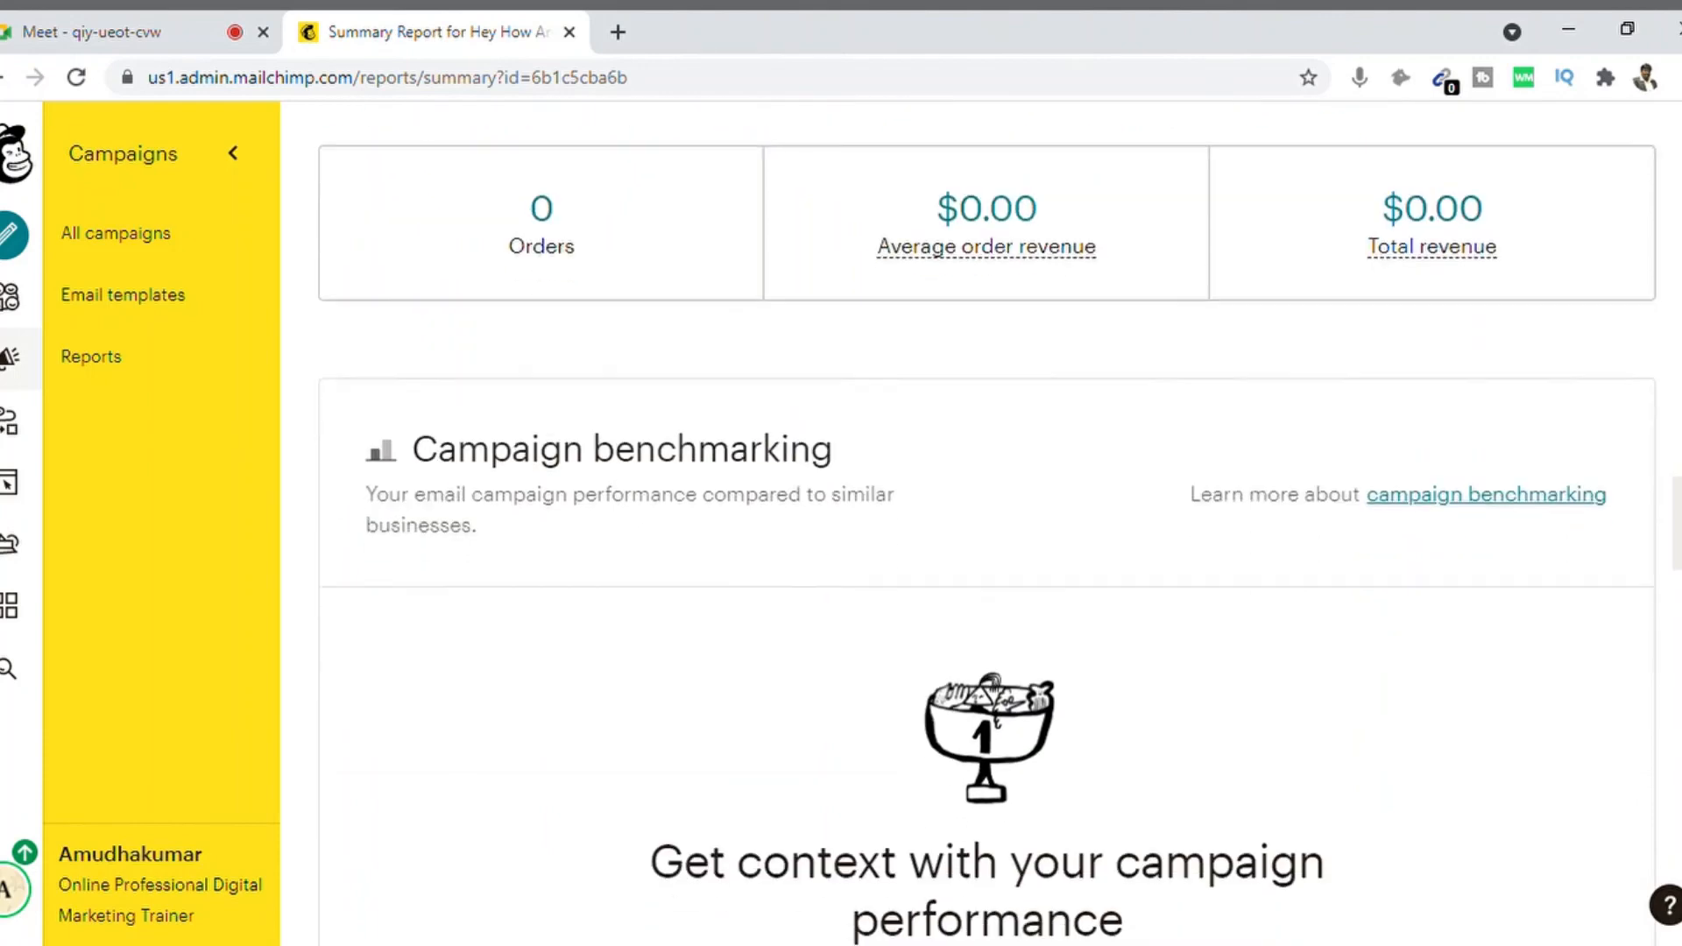
scroll(989, 523, "down", 6)
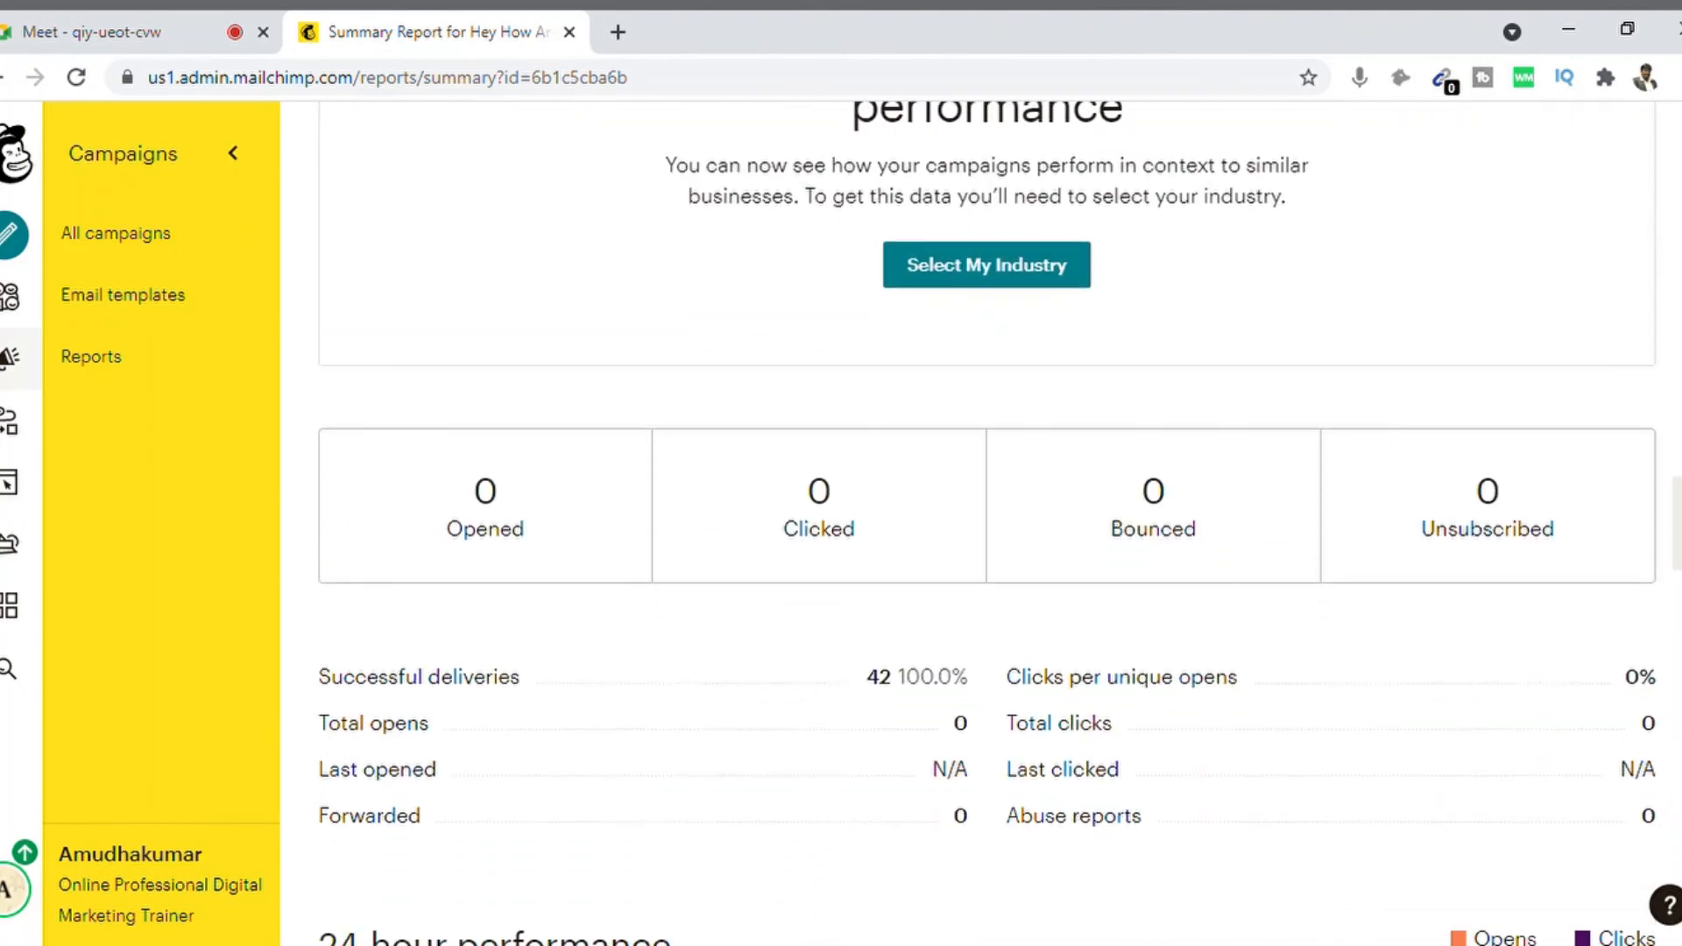
scroll(988, 523, "down", 2)
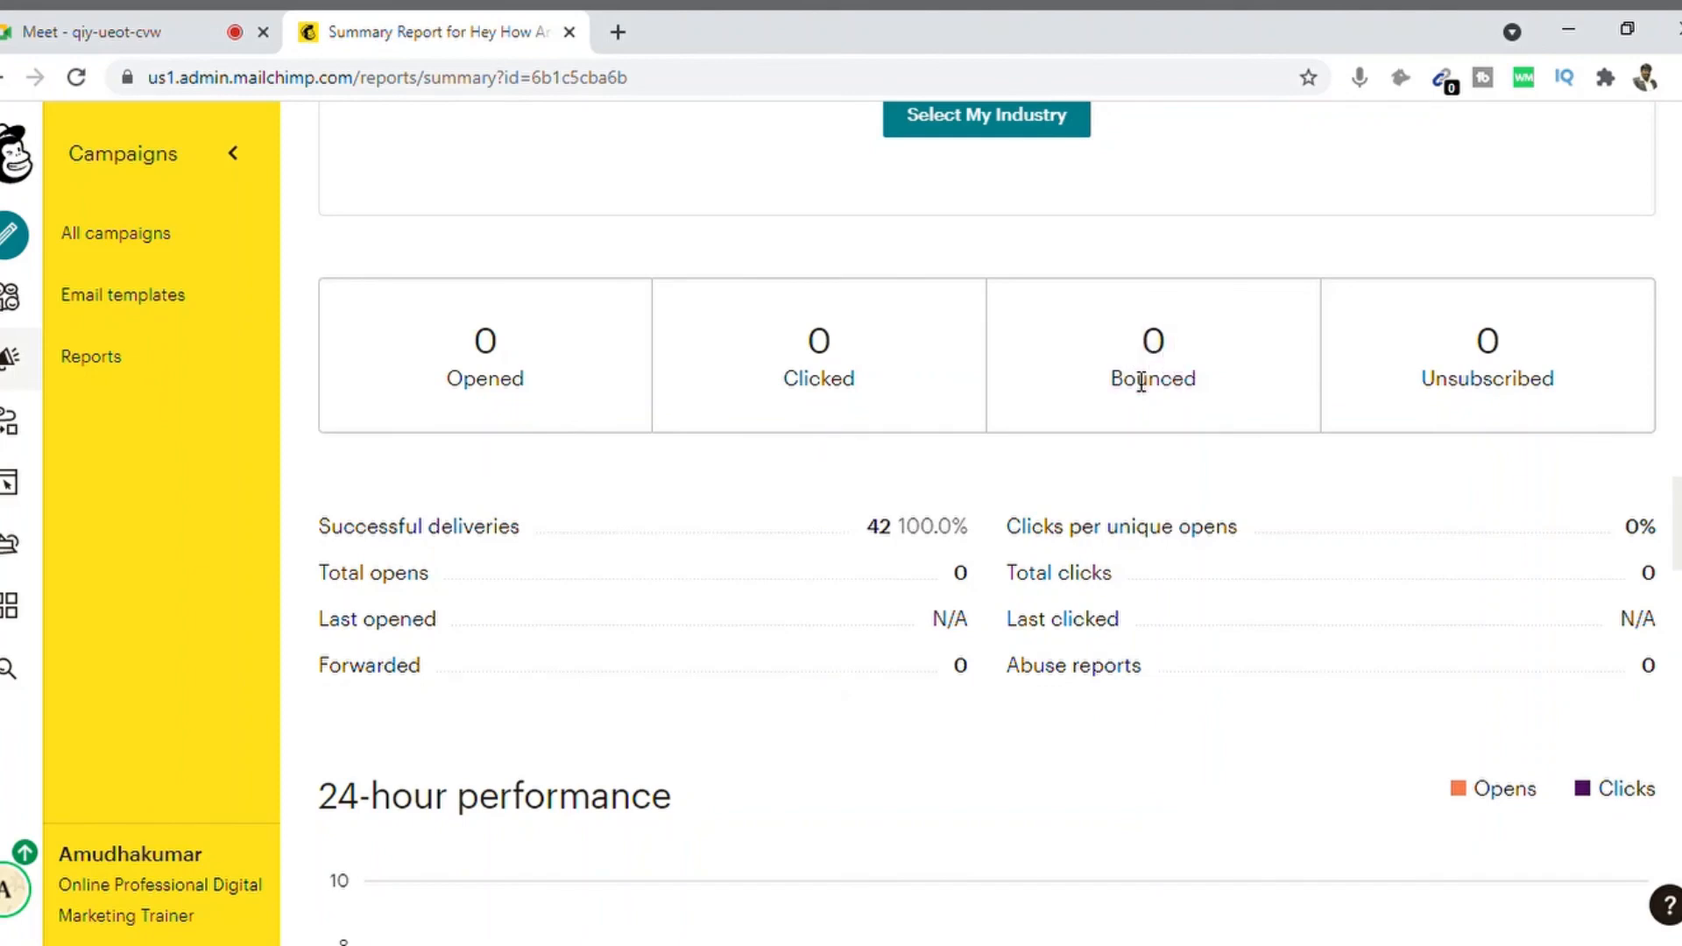
left_click_drag(1435, 360, 1517, 386)
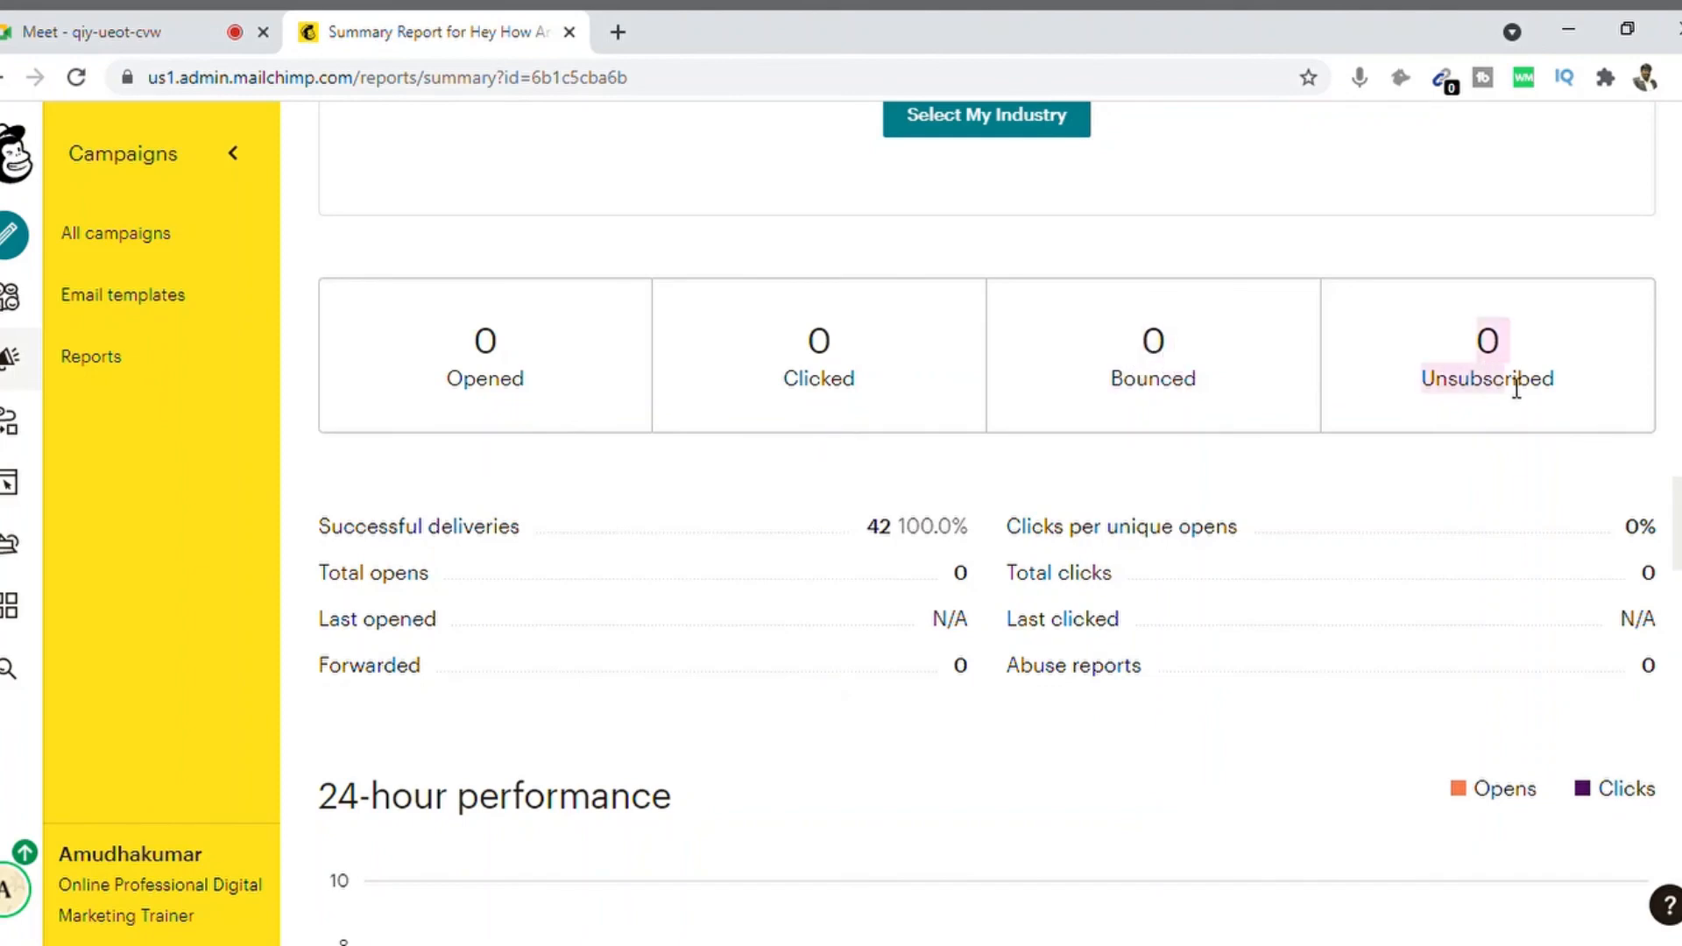
left_click(1451, 401)
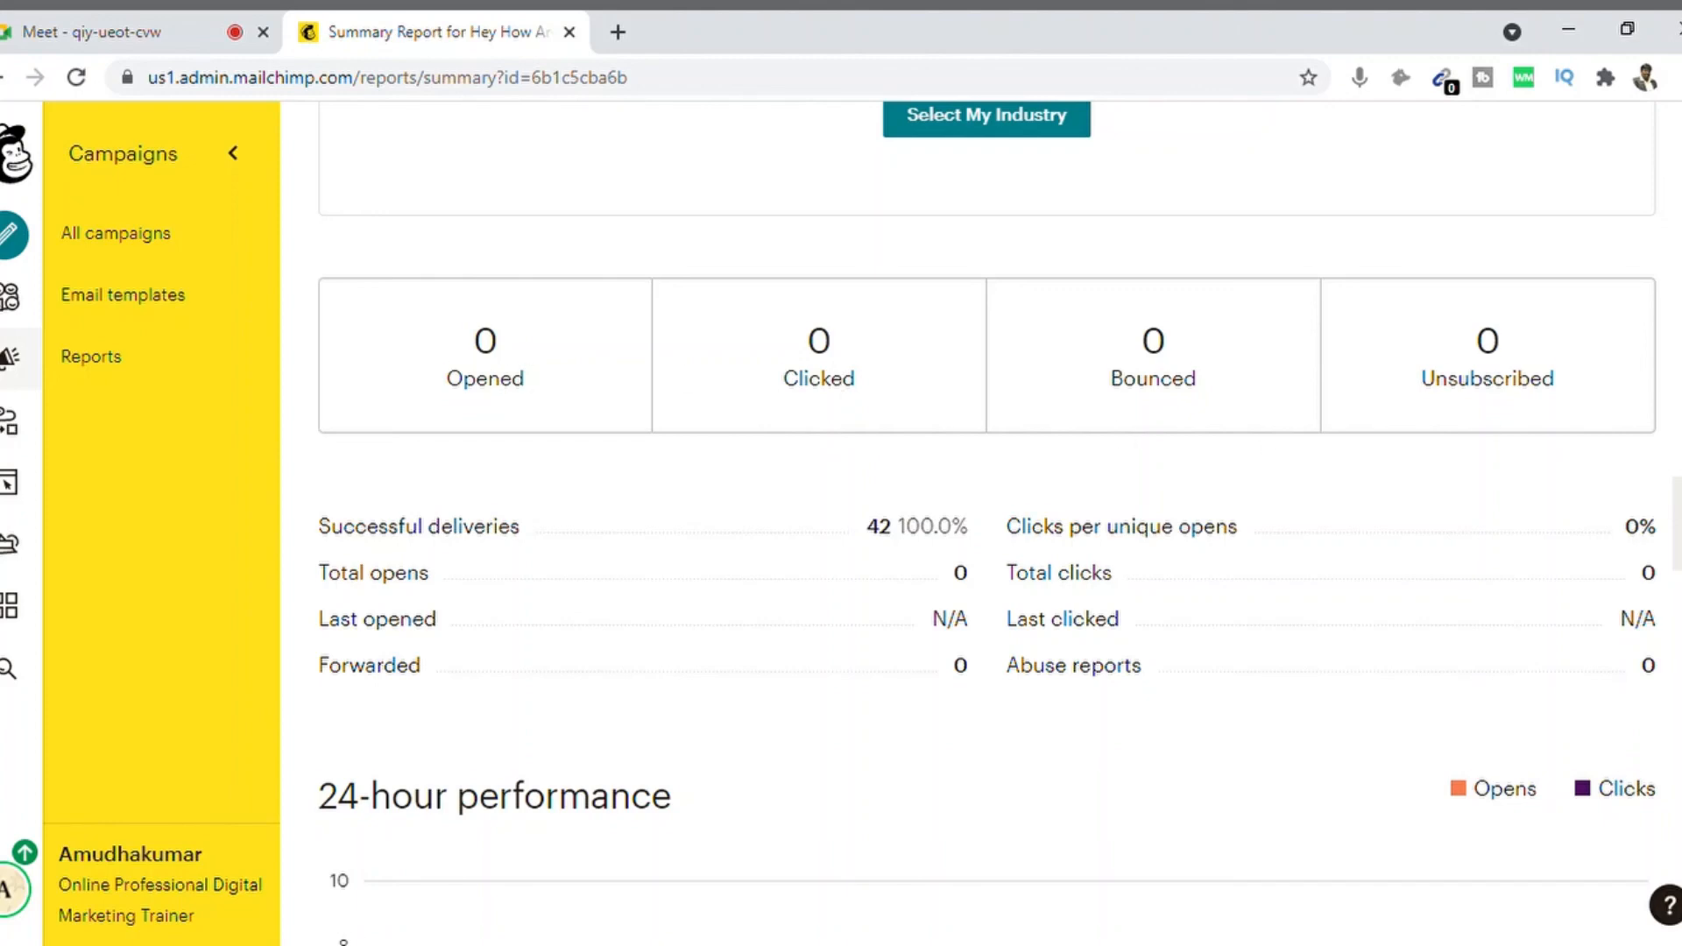
scroll(987, 517, "down", 1)
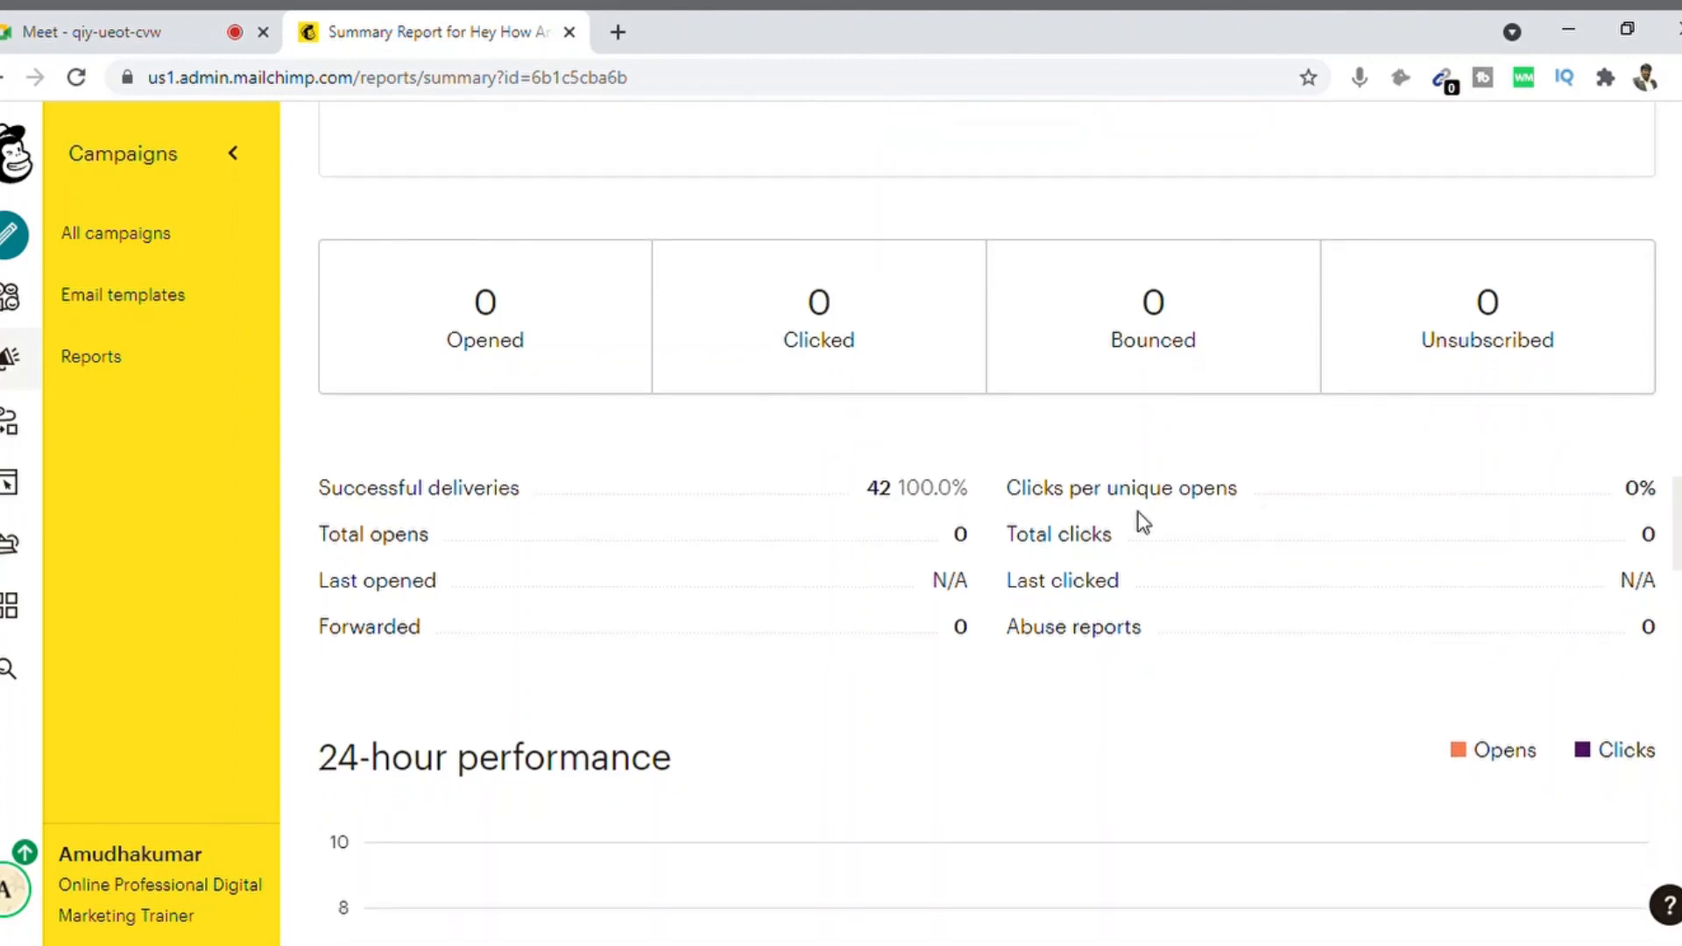
left_click_drag(919, 493, 971, 488)
left_click(925, 493)
scroll(988, 526, "down", 10)
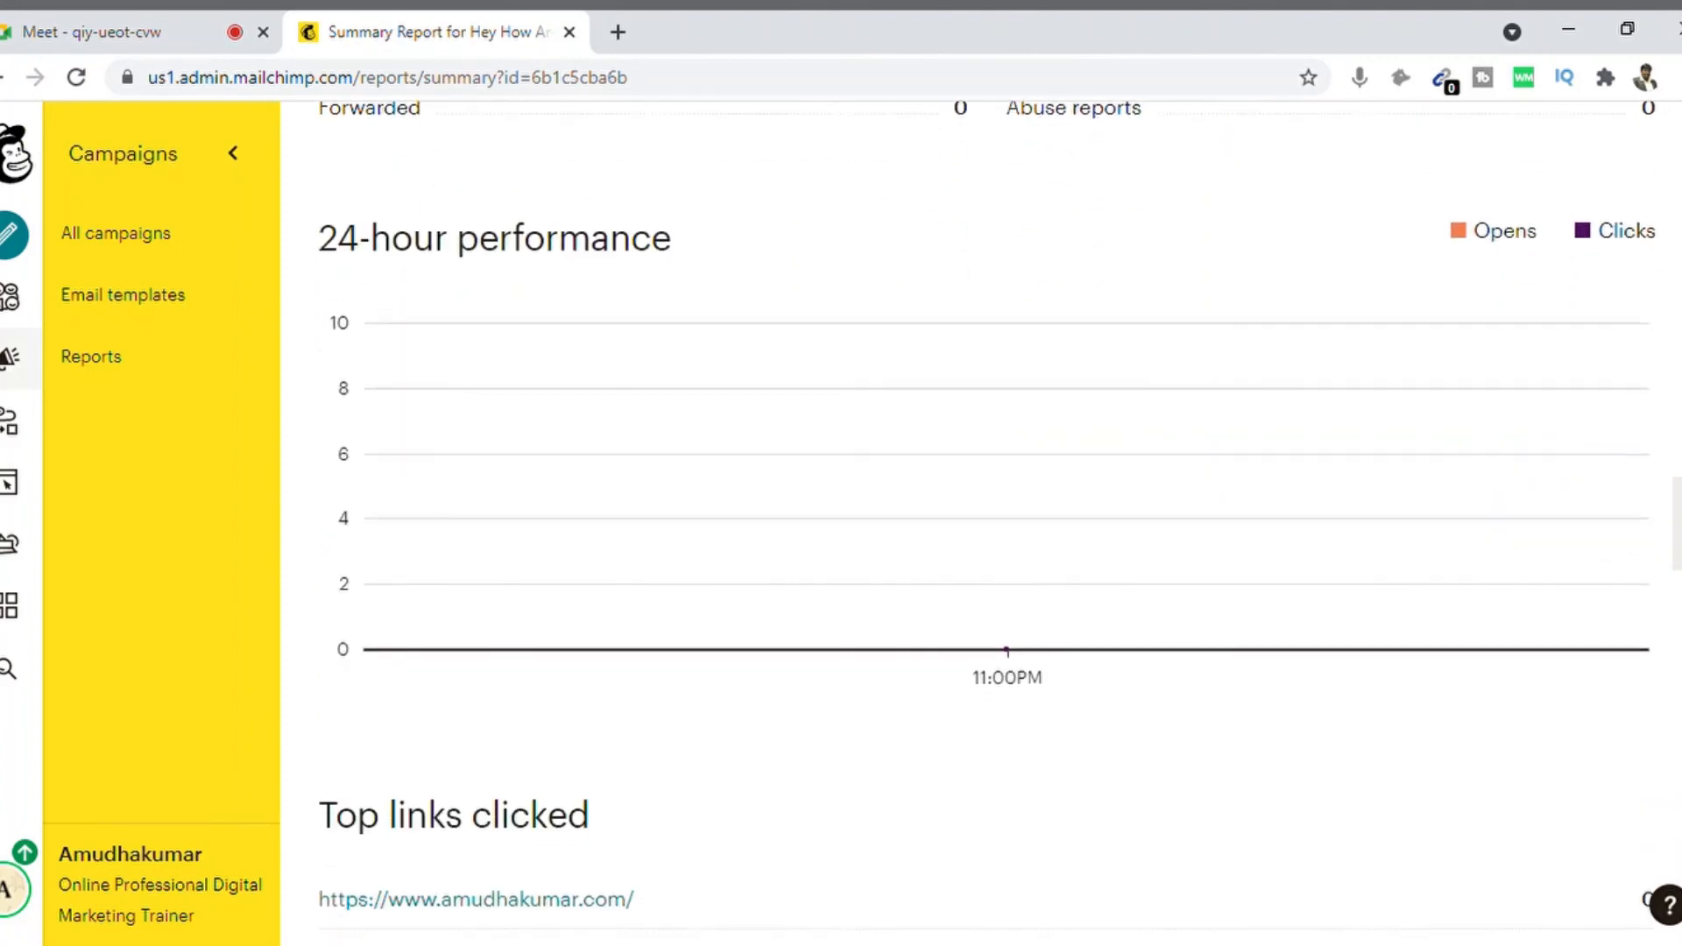
scroll(1674, 386, "down", 5)
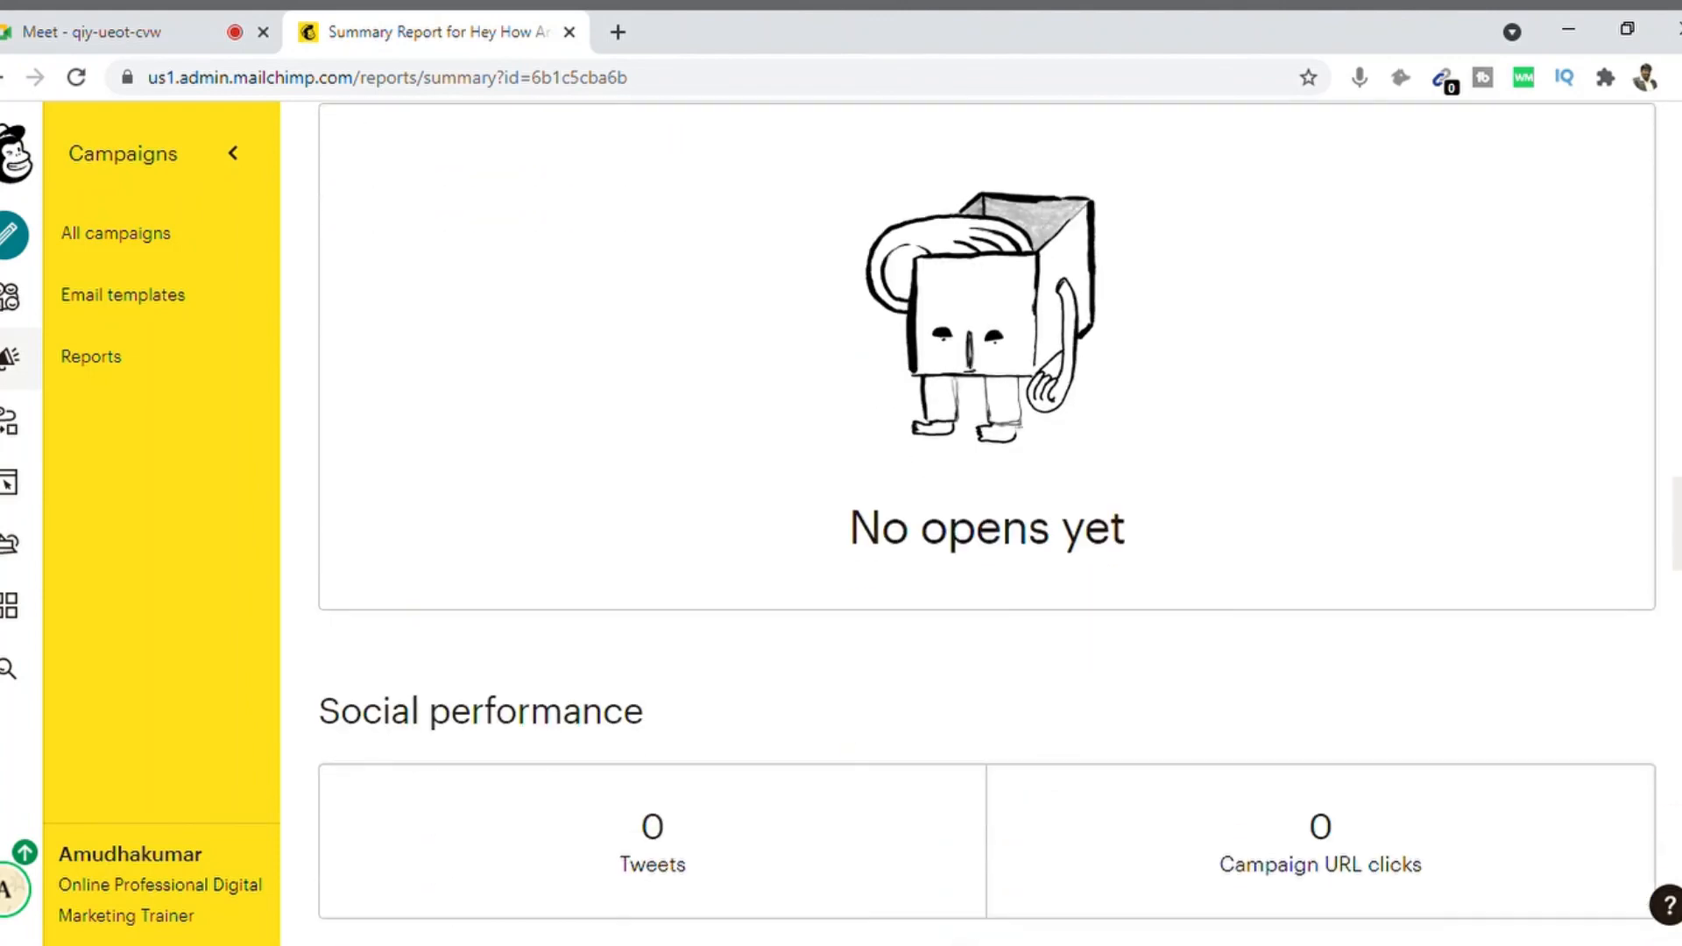
scroll(1673, 387, "up", 15)
scroll(1673, 386, "up", 5)
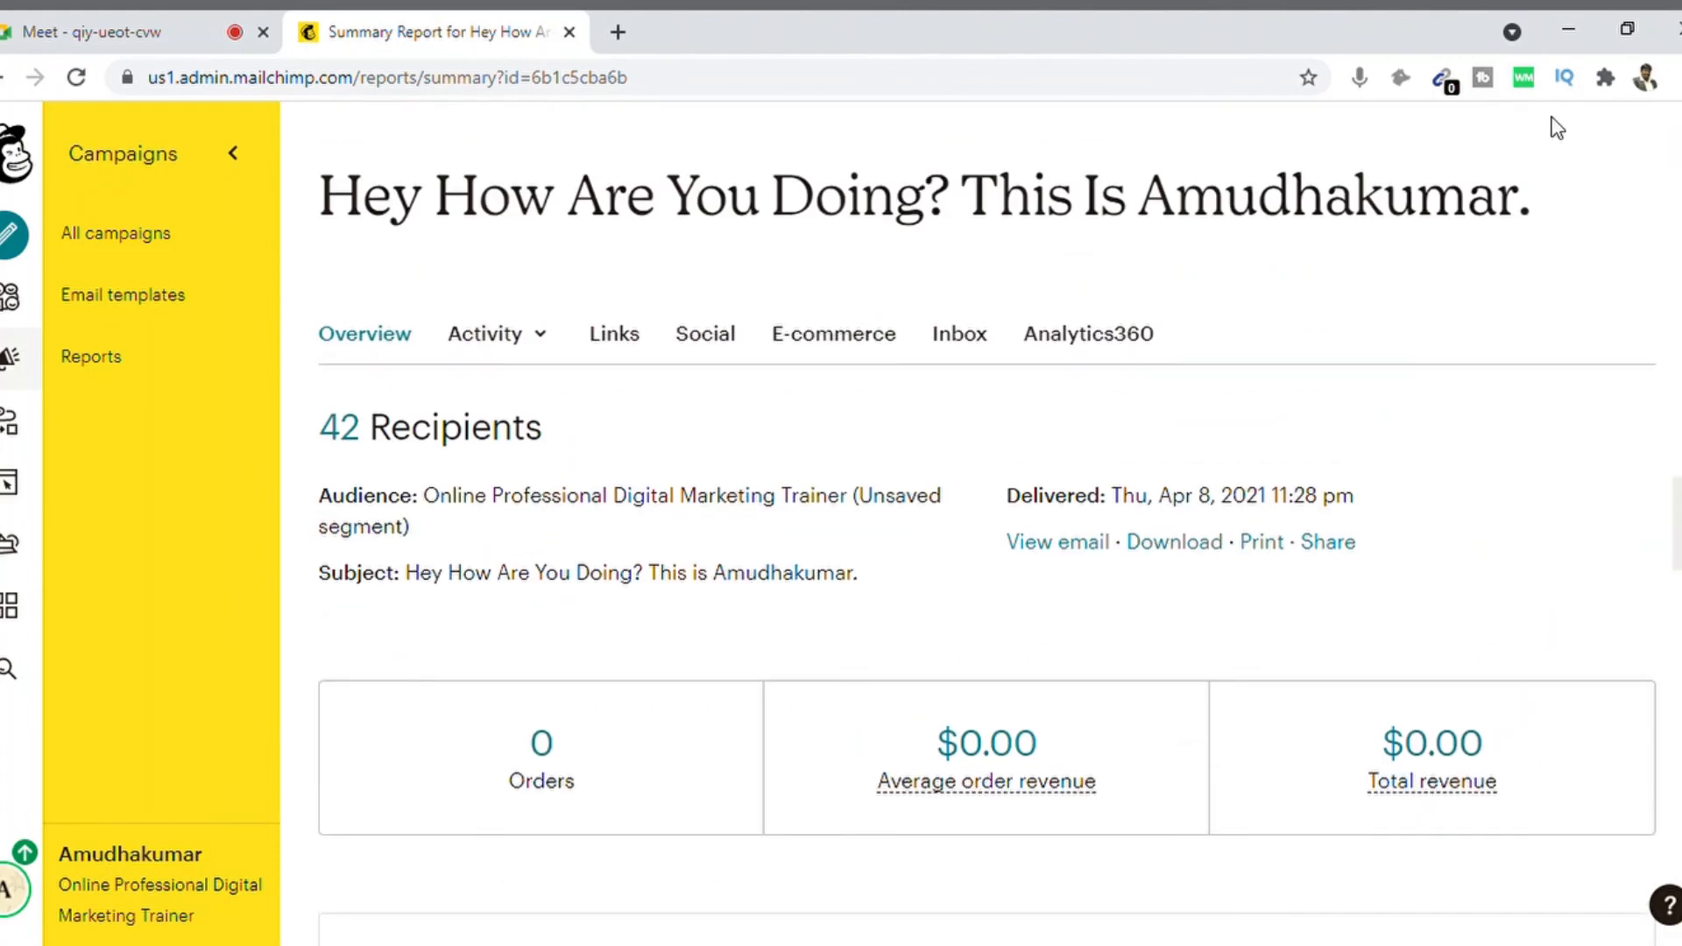